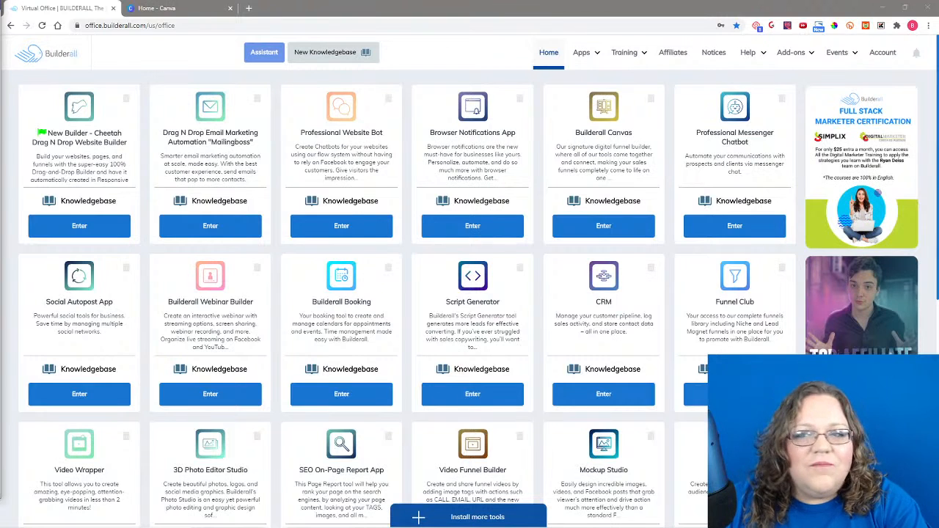
Step: Enter the Cheetah website builder and start a new site using the simple templates option
{"action": "left_click", "coordinate": [78, 226]}
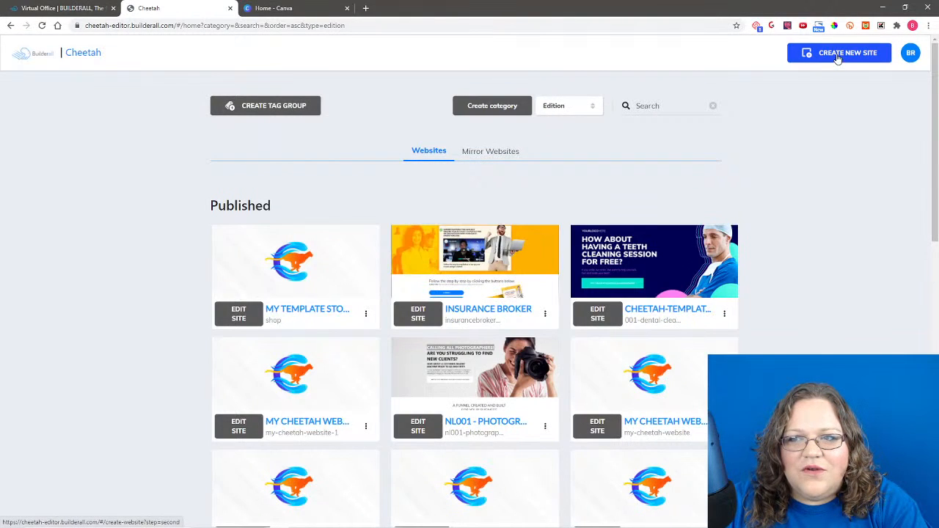
{"action": "left_click", "coordinate": [845, 59]}
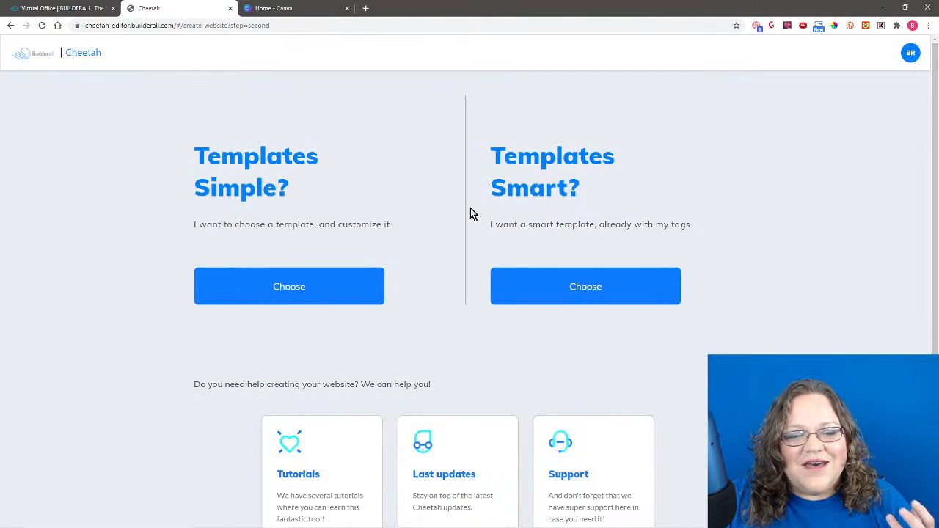
{"action": "left_click", "coordinate": [289, 288]}
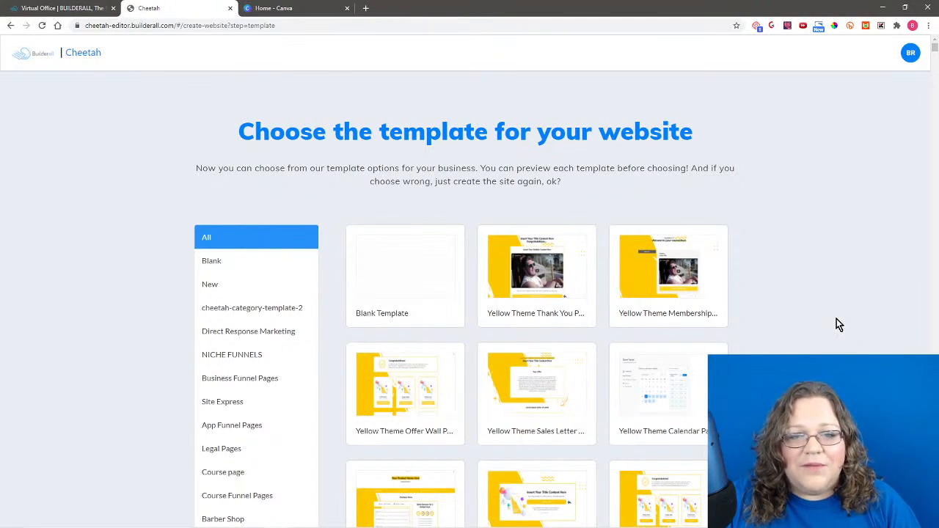
Step: Look over the template categories and show only the Site Express templates
{"action": "scroll", "coordinate": [836, 323], "scroll_direction": "down", "scroll_amount": 2}
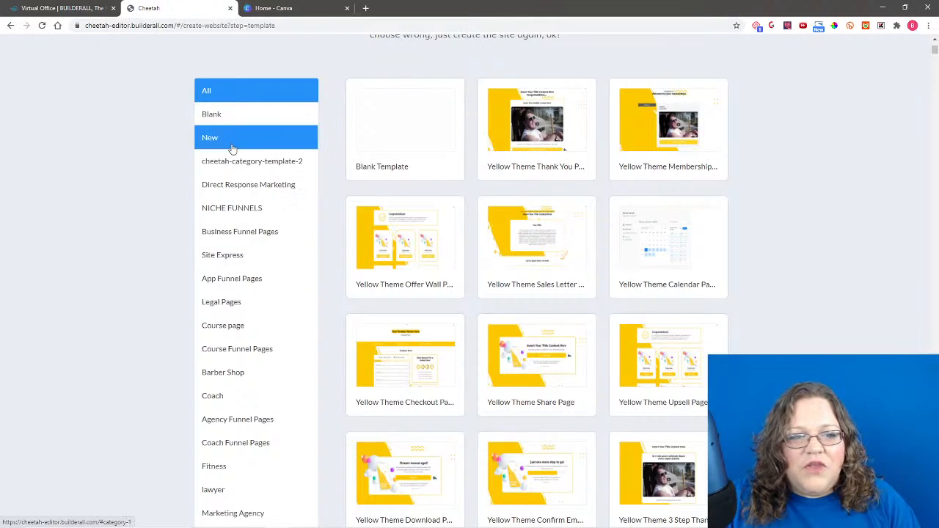
{"action": "scroll", "coordinate": [277, 253], "scroll_direction": "down", "scroll_amount": 7}
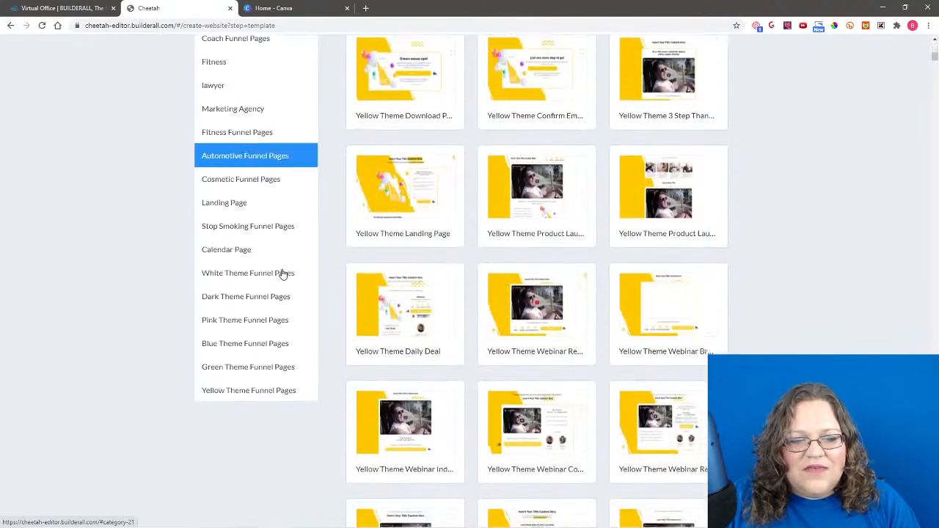
{"action": "scroll", "coordinate": [283, 279], "scroll_direction": "up", "scroll_amount": 6}
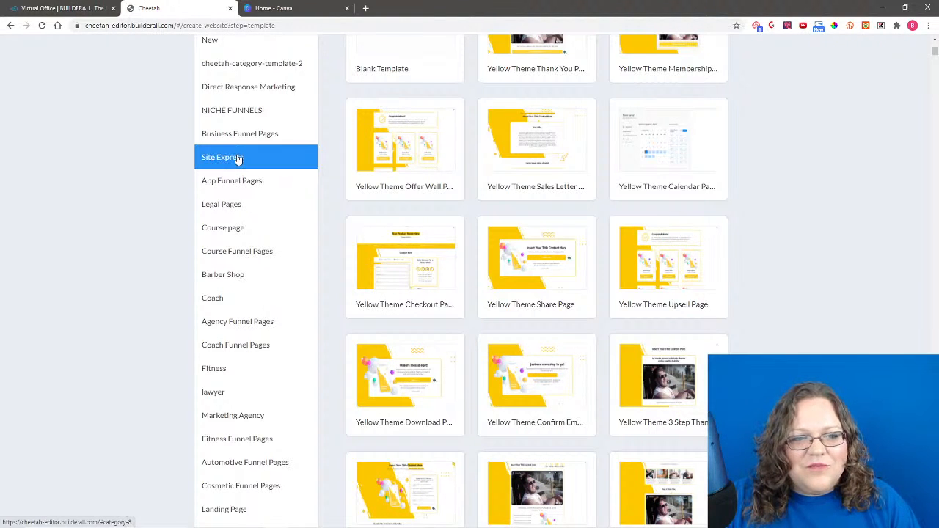
{"action": "left_click", "coordinate": [237, 158]}
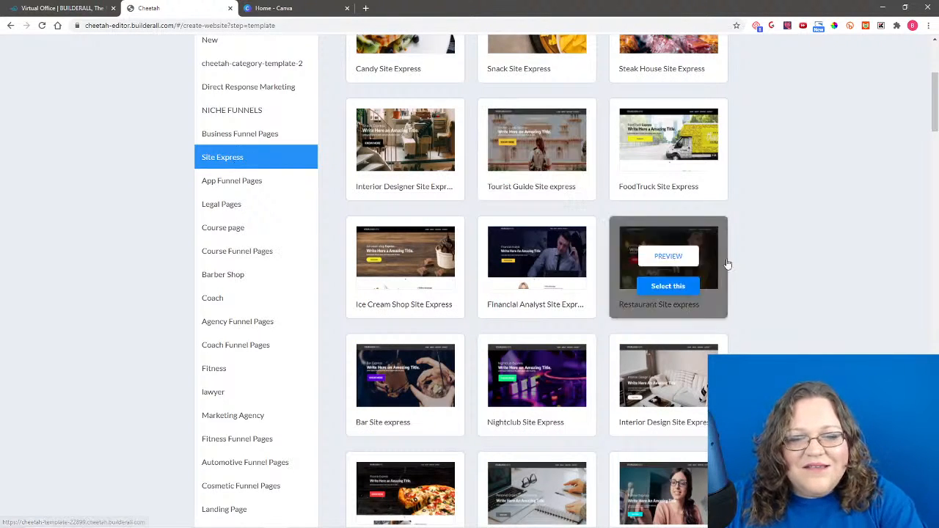
Step: Browse the whole Site Express template gallery for a design that suits a digital marketing website
{"action": "scroll", "coordinate": [832, 292], "scroll_direction": "up", "scroll_amount": 3}
{"action": "scroll", "coordinate": [832, 293], "scroll_direction": "down", "scroll_amount": 3}
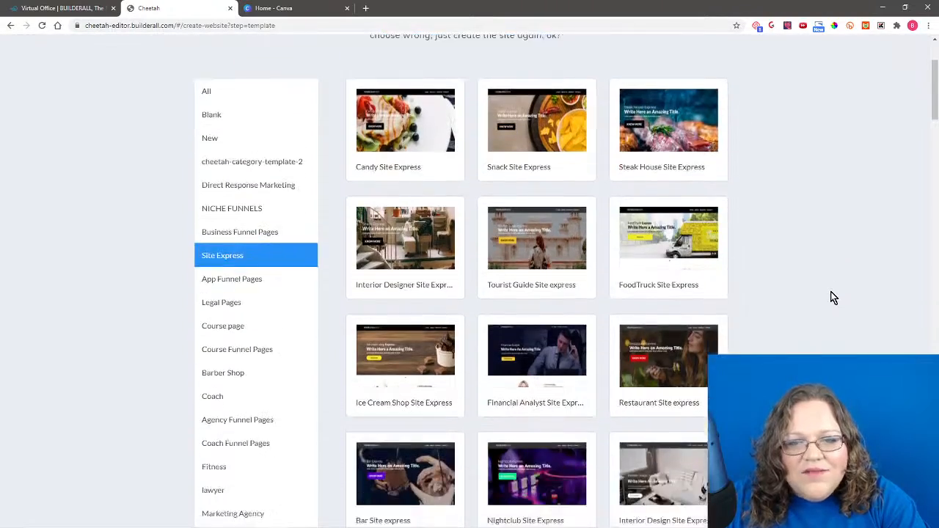
{"action": "scroll", "coordinate": [832, 297], "scroll_direction": "down", "scroll_amount": 3}
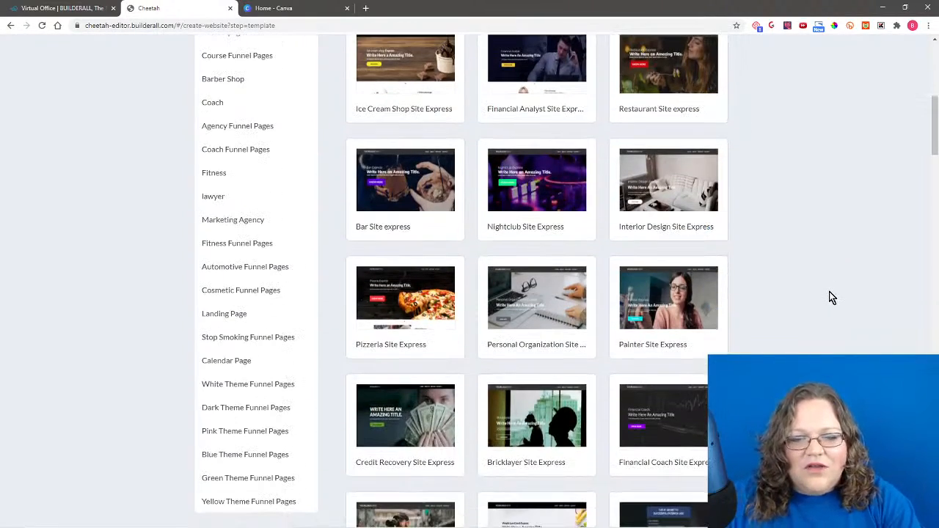
{"action": "scroll", "coordinate": [830, 297], "scroll_direction": "down", "scroll_amount": 1}
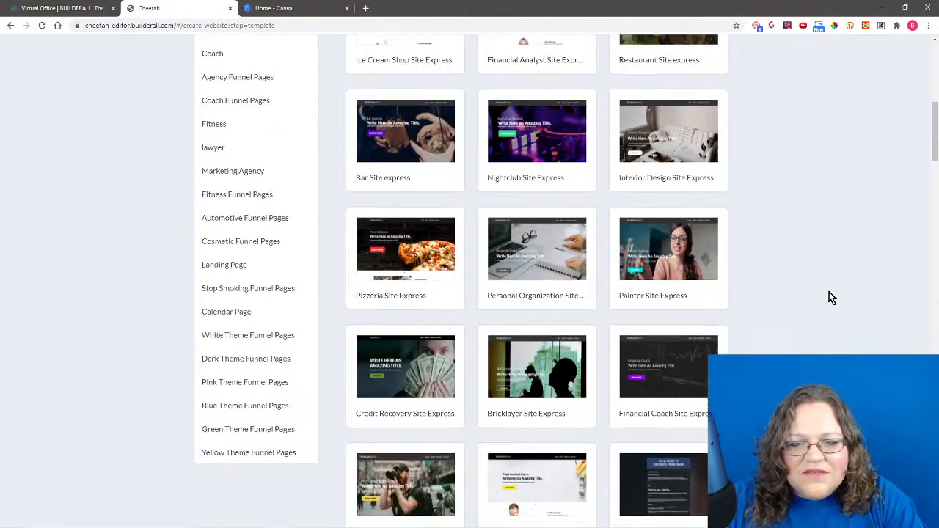
{"action": "scroll", "coordinate": [820, 294], "scroll_direction": "down", "scroll_amount": 1}
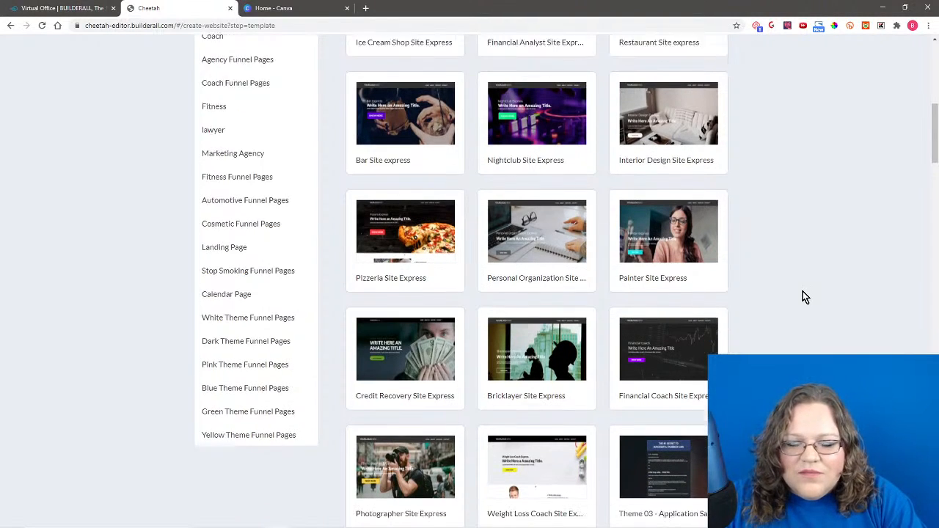
{"action": "scroll", "coordinate": [798, 290], "scroll_direction": "down", "scroll_amount": 1}
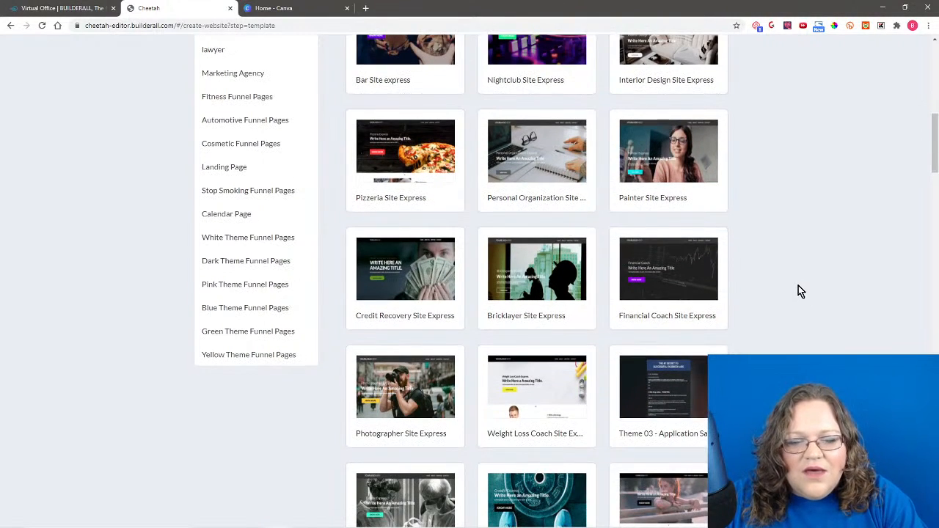
{"action": "scroll", "coordinate": [799, 286], "scroll_direction": "down", "scroll_amount": 5}
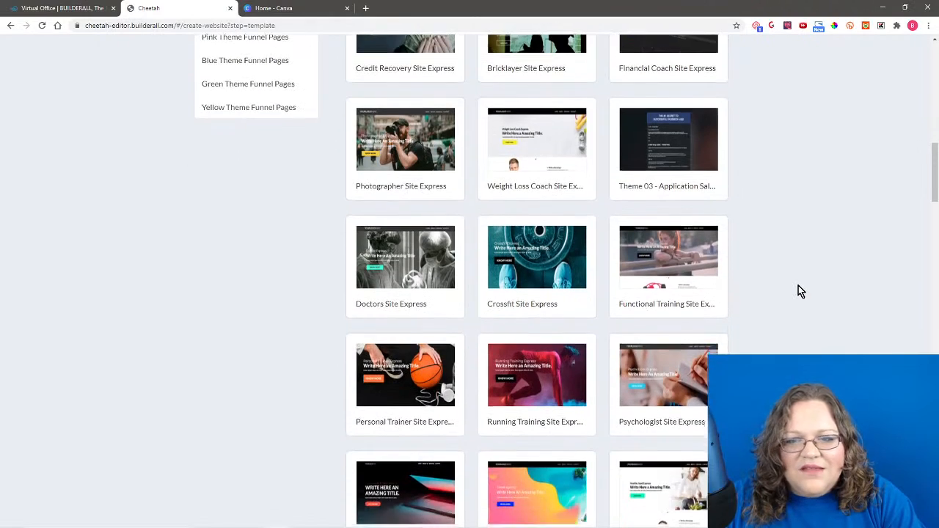
{"action": "scroll", "coordinate": [799, 292], "scroll_direction": "down", "scroll_amount": 5}
{"action": "scroll", "coordinate": [800, 291], "scroll_direction": "down", "scroll_amount": 2}
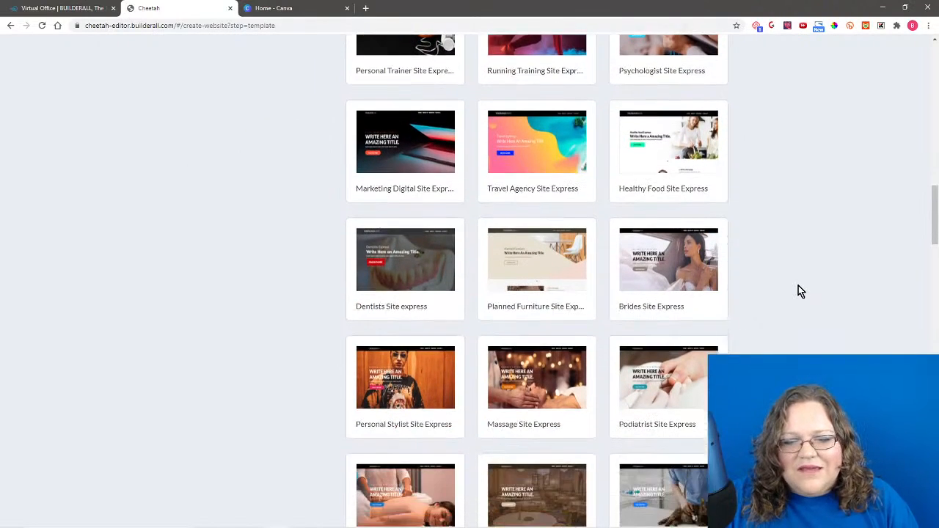
{"action": "scroll", "coordinate": [799, 291], "scroll_direction": "down", "scroll_amount": 4}
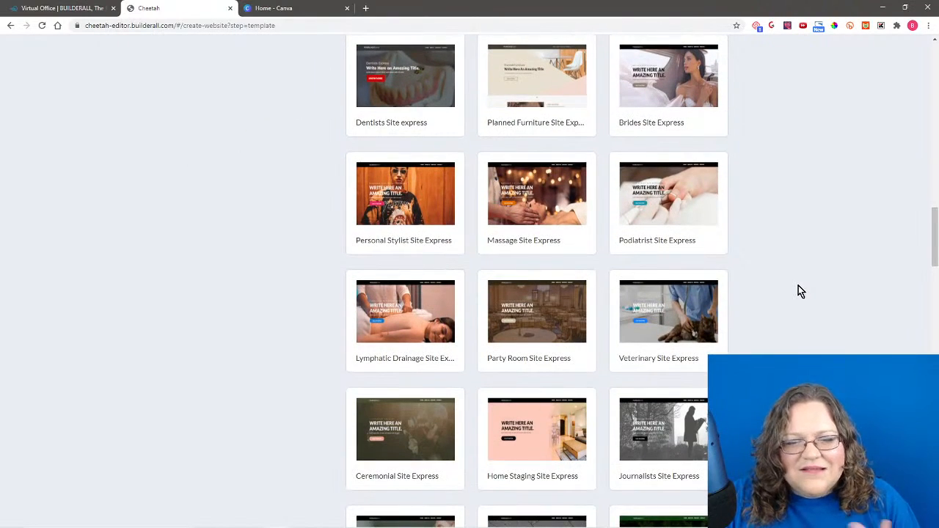
{"action": "scroll", "coordinate": [800, 291], "scroll_direction": "down", "scroll_amount": 3}
{"action": "scroll", "coordinate": [799, 291], "scroll_direction": "down", "scroll_amount": 3}
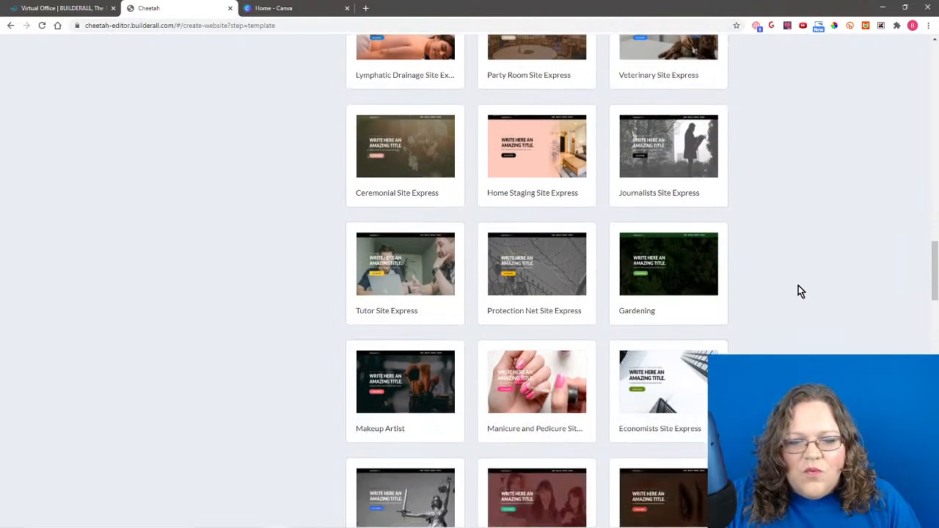
{"action": "scroll", "coordinate": [799, 291], "scroll_direction": "down", "scroll_amount": 4}
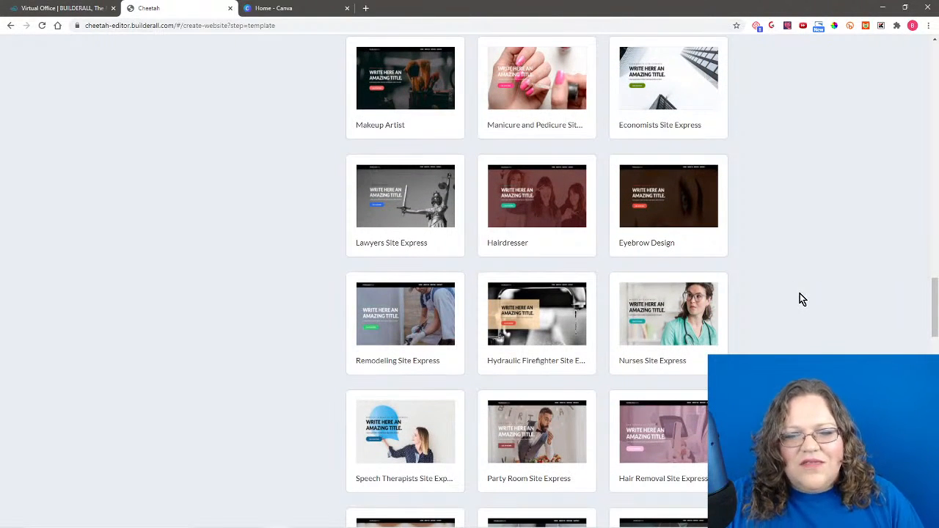
{"action": "scroll", "coordinate": [800, 294], "scroll_direction": "down", "scroll_amount": 3}
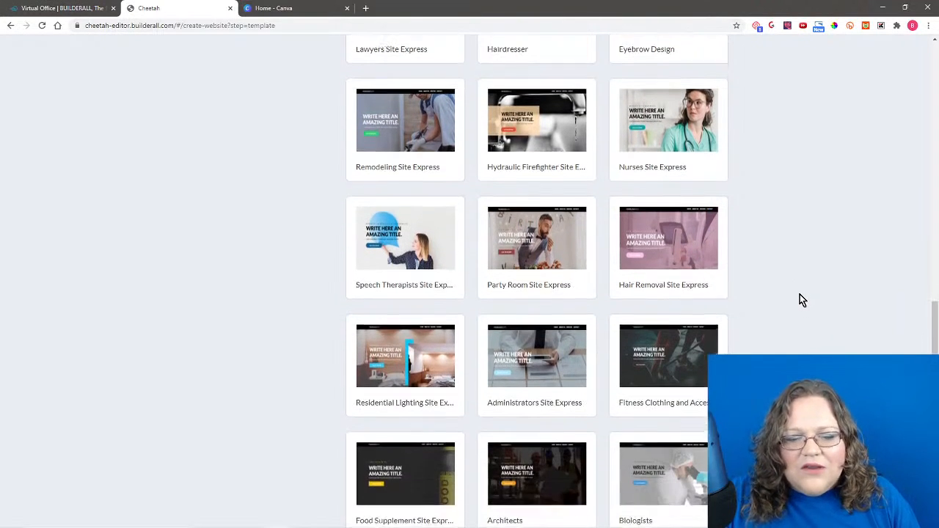
{"action": "scroll", "coordinate": [800, 295], "scroll_direction": "down", "scroll_amount": 1}
{"action": "scroll", "coordinate": [800, 294], "scroll_direction": "down", "scroll_amount": 2}
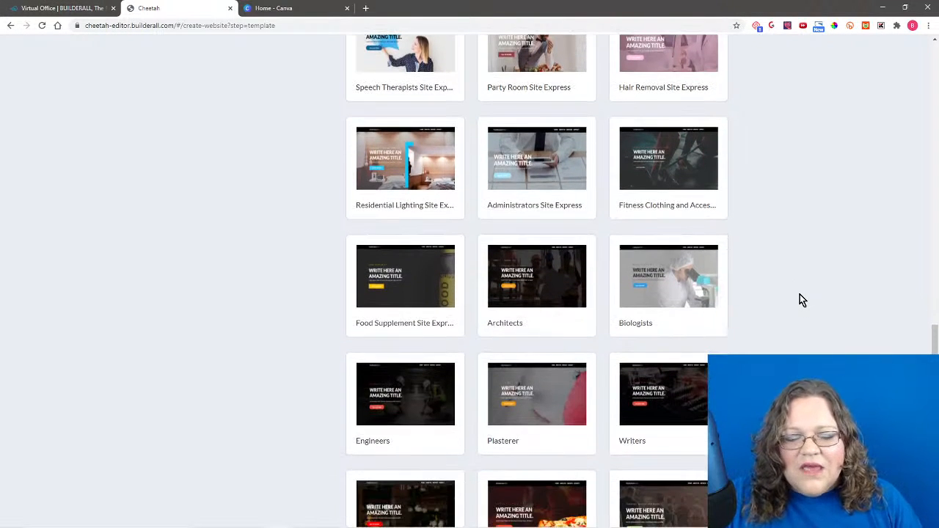
{"action": "scroll", "coordinate": [798, 295], "scroll_direction": "down", "scroll_amount": 1}
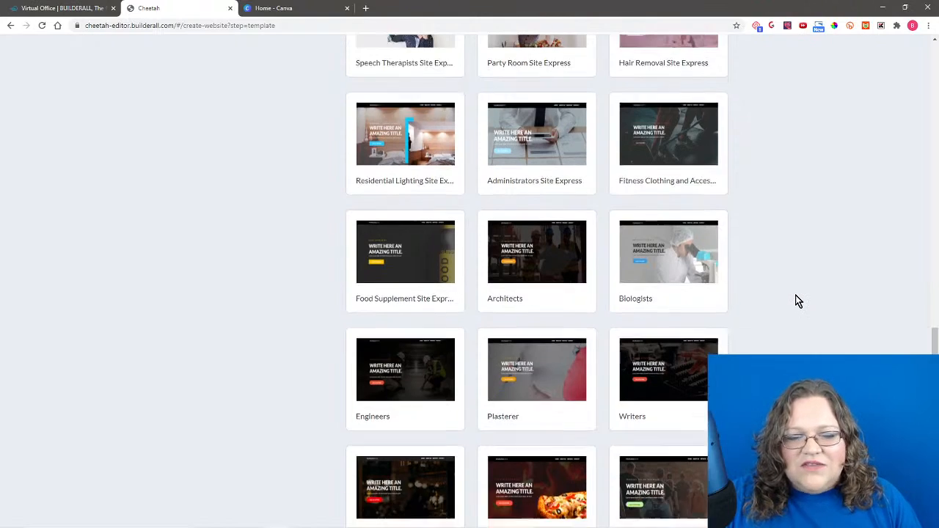
{"action": "scroll", "coordinate": [796, 297], "scroll_direction": "down", "scroll_amount": 4}
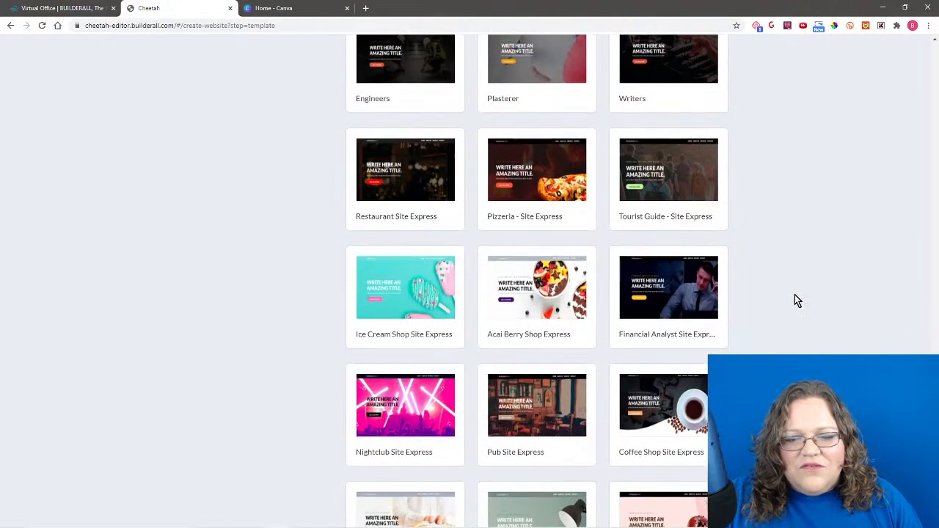
{"action": "scroll", "coordinate": [794, 300], "scroll_direction": "down", "scroll_amount": 5}
{"action": "scroll", "coordinate": [795, 300], "scroll_direction": "down", "scroll_amount": 2}
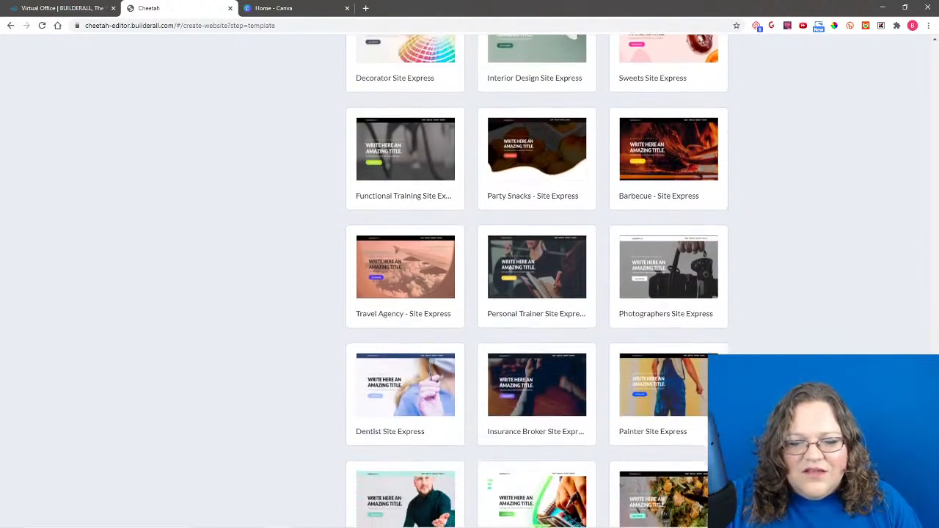
{"action": "scroll", "coordinate": [794, 300], "scroll_direction": "down", "scroll_amount": 4}
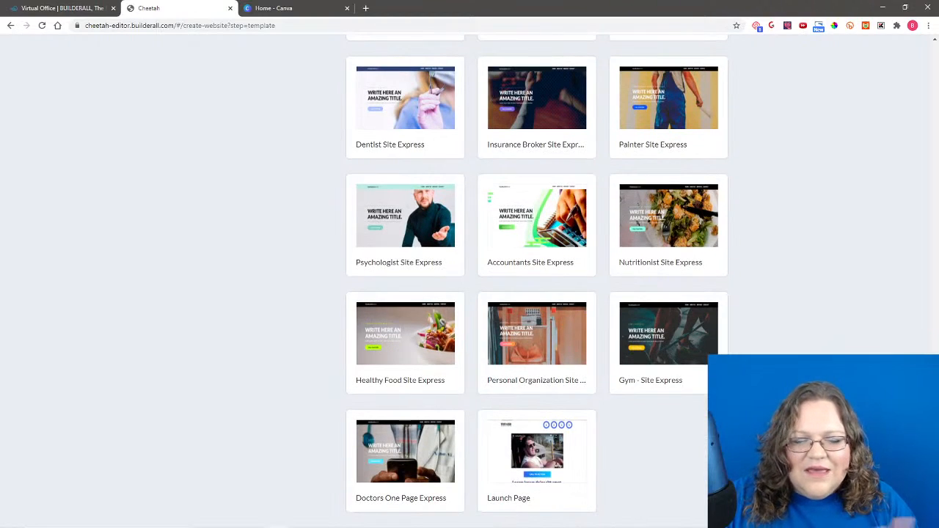
{"action": "scroll", "coordinate": [781, 353], "scroll_direction": "up", "scroll_amount": 10}
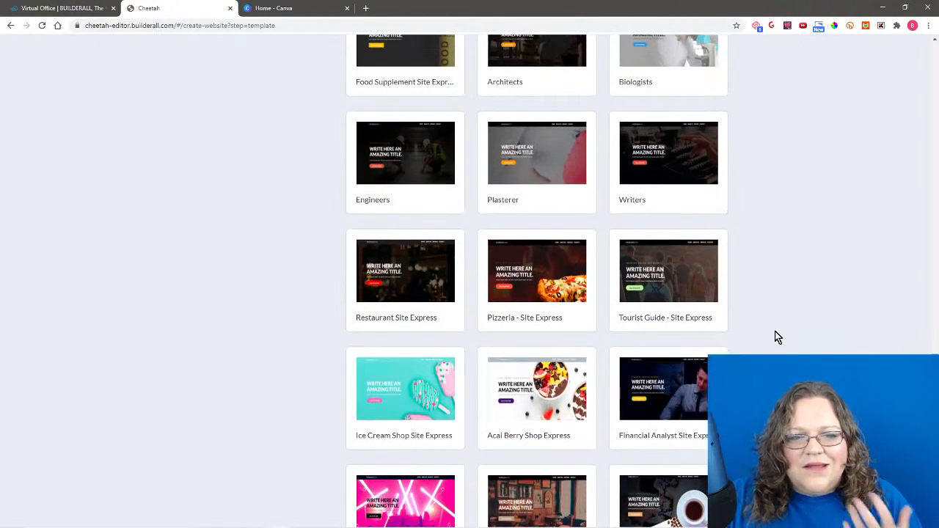
{"action": "scroll", "coordinate": [776, 336], "scroll_direction": "up", "scroll_amount": 1}
{"action": "scroll", "coordinate": [776, 338], "scroll_direction": "up", "scroll_amount": 3}
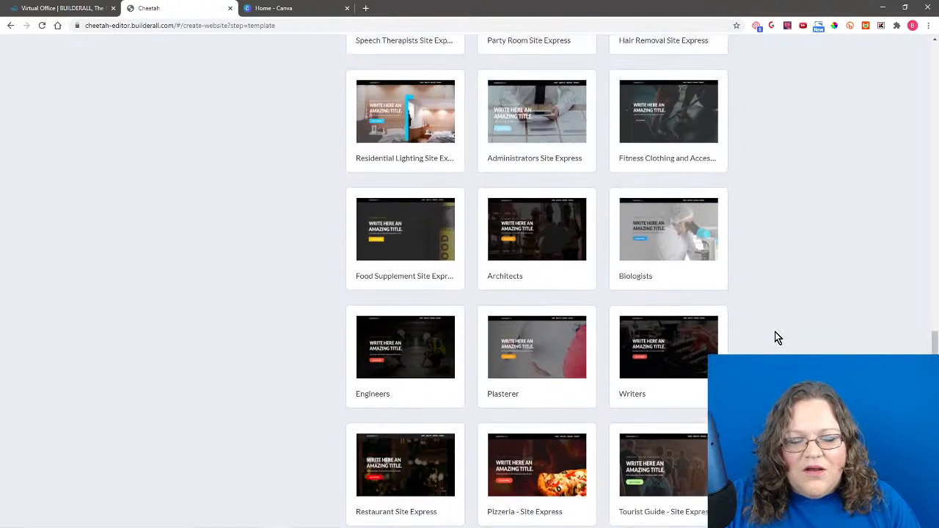
{"action": "scroll", "coordinate": [776, 337], "scroll_direction": "up", "scroll_amount": 1}
{"action": "scroll", "coordinate": [776, 337], "scroll_direction": "up", "scroll_amount": 10}
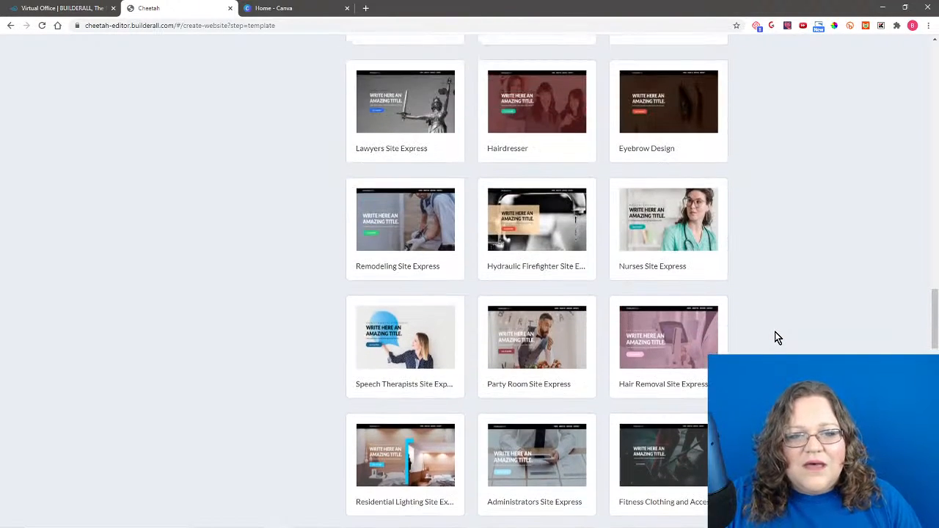
{"action": "scroll", "coordinate": [776, 338], "scroll_direction": "up", "scroll_amount": 8}
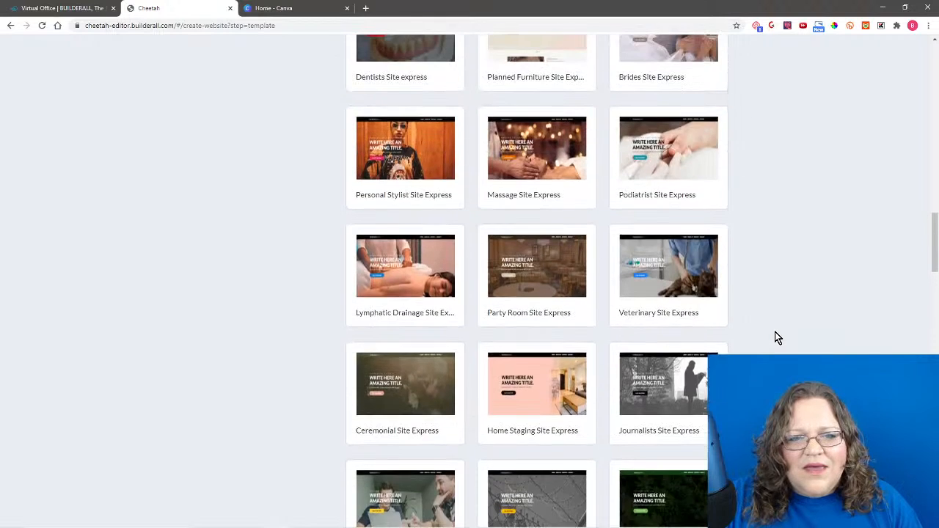
Step: Preview the Marketing Digital Site Express template, examine its advantages and services sections, and close the preview
{"action": "mouse_move", "coordinate": [382, 385]}
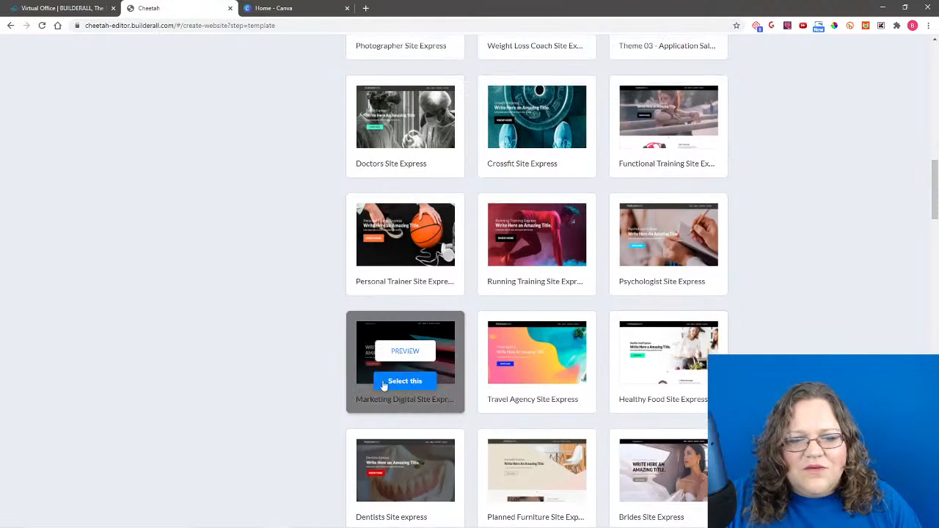
{"action": "left_click", "coordinate": [405, 352]}
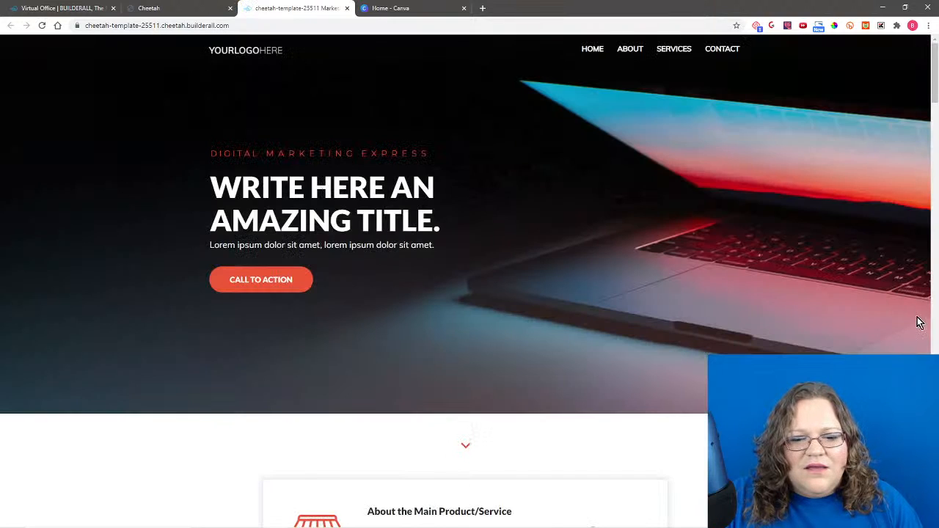
{"action": "scroll", "coordinate": [709, 337], "scroll_direction": "down", "scroll_amount": 15}
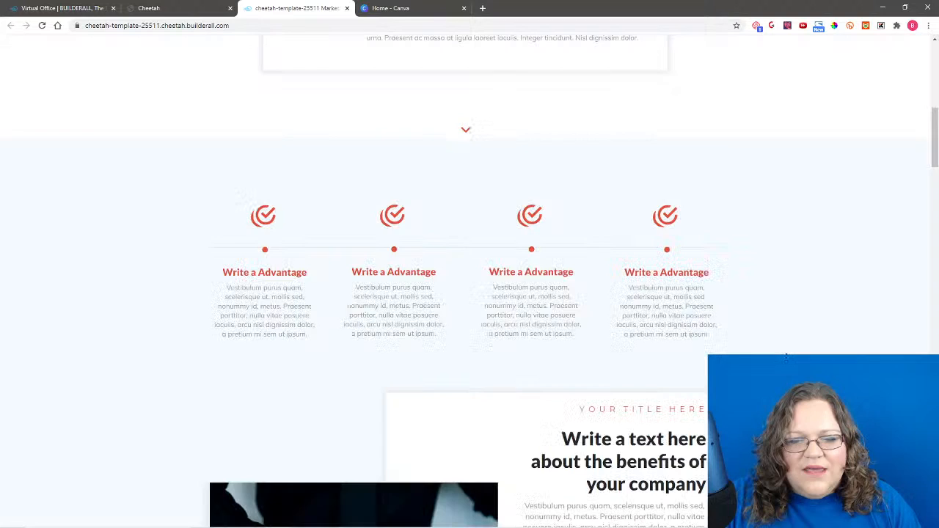
{"action": "scroll", "coordinate": [789, 350], "scroll_direction": "down", "scroll_amount": 10}
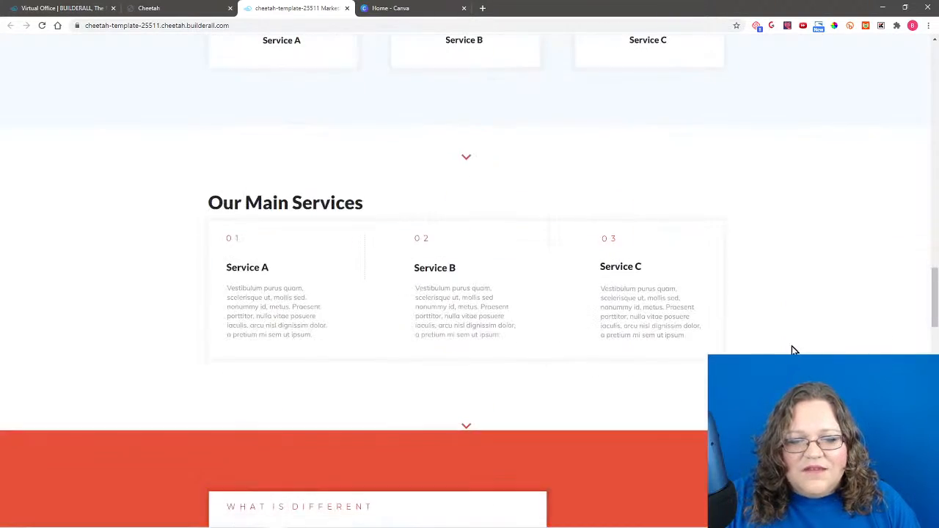
{"action": "scroll", "coordinate": [792, 350], "scroll_direction": "up", "scroll_amount": 10}
{"action": "scroll", "coordinate": [793, 350], "scroll_direction": "down", "scroll_amount": 1}
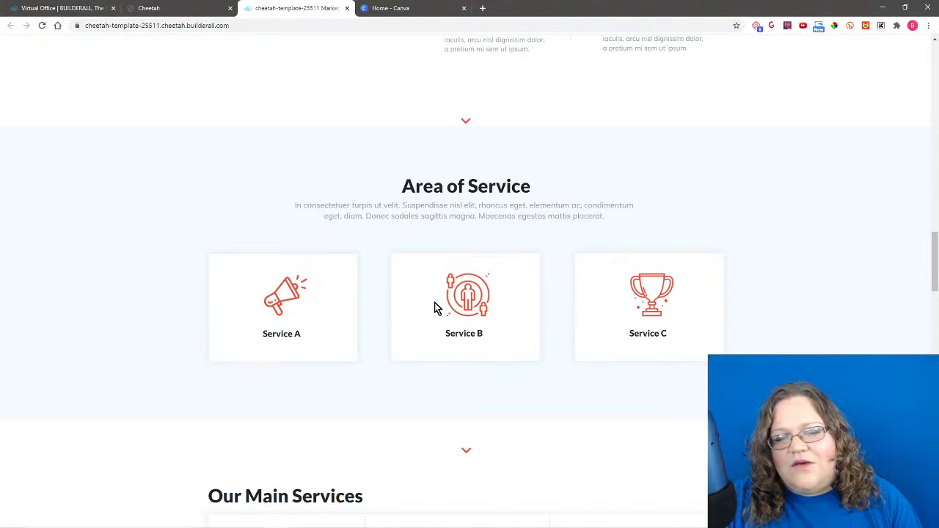
{"action": "scroll", "coordinate": [778, 293], "scroll_direction": "down", "scroll_amount": 1}
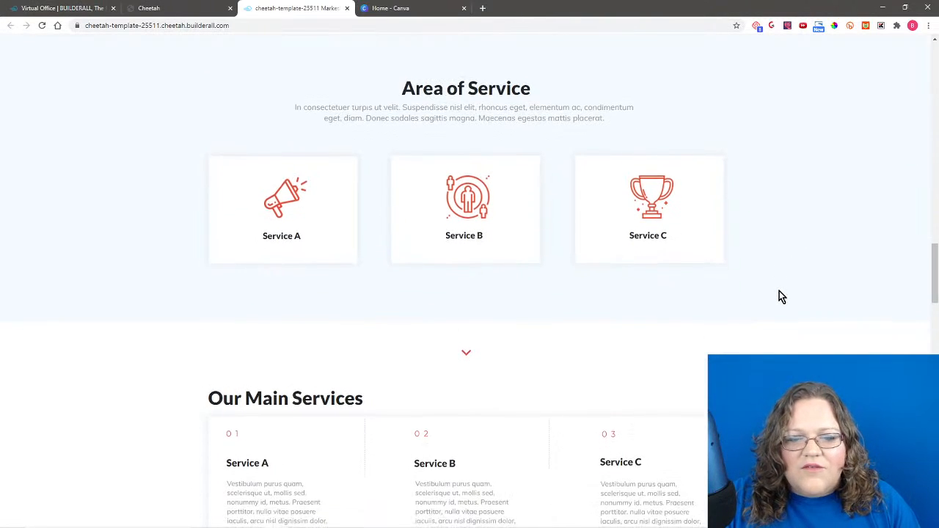
{"action": "scroll", "coordinate": [779, 293], "scroll_direction": "up", "scroll_amount": 5}
{"action": "scroll", "coordinate": [801, 257], "scroll_direction": "up", "scroll_amount": 6}
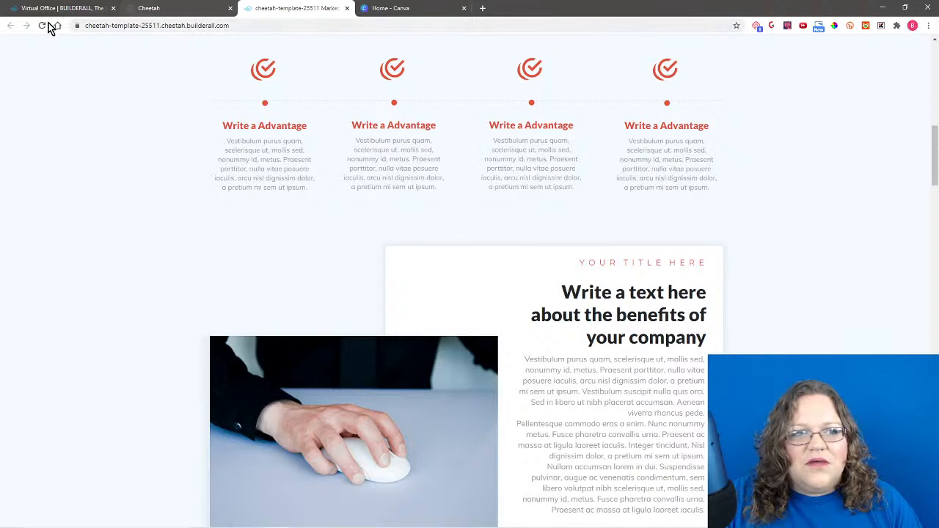
{"action": "left_click", "coordinate": [348, 8]}
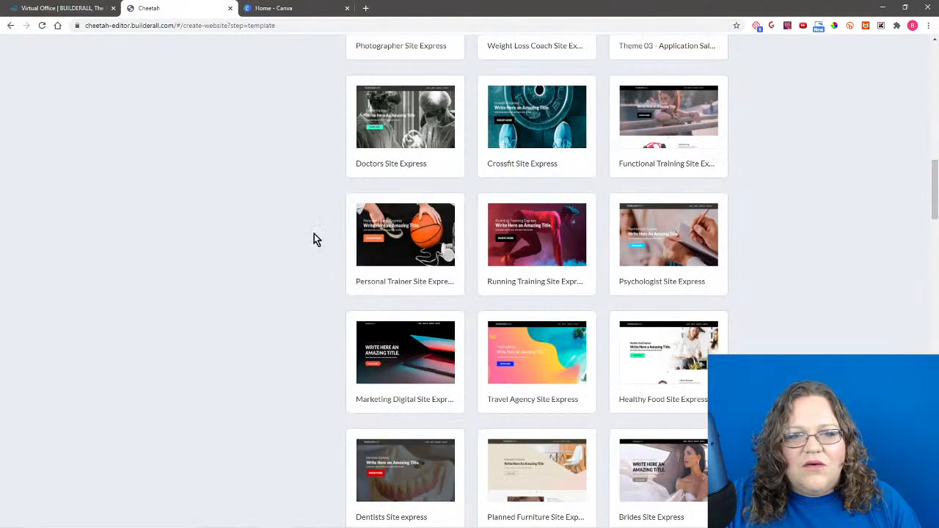
Step: Create the website from the Marketing Digital Site Express template, confirm its publication, and open its page for editing
{"action": "scroll", "coordinate": [297, 304], "scroll_direction": "down", "scroll_amount": 1}
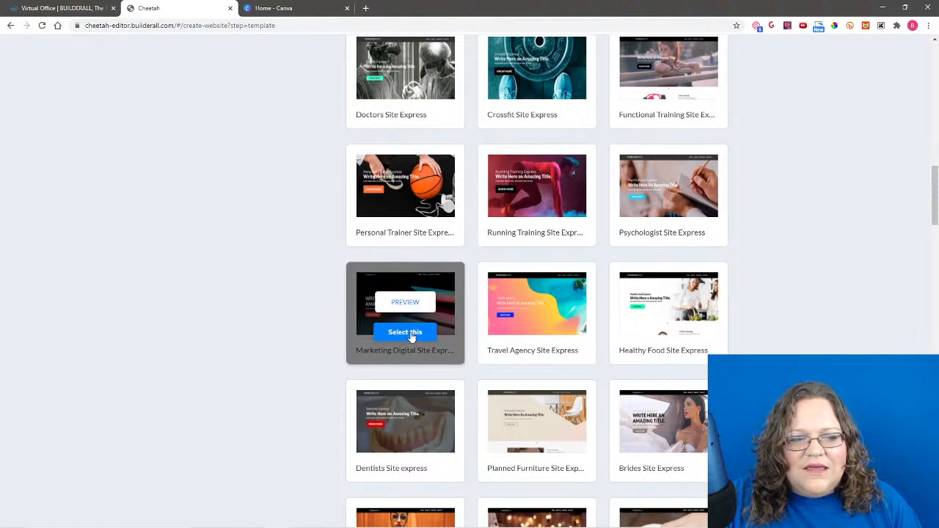
{"action": "left_click", "coordinate": [412, 336]}
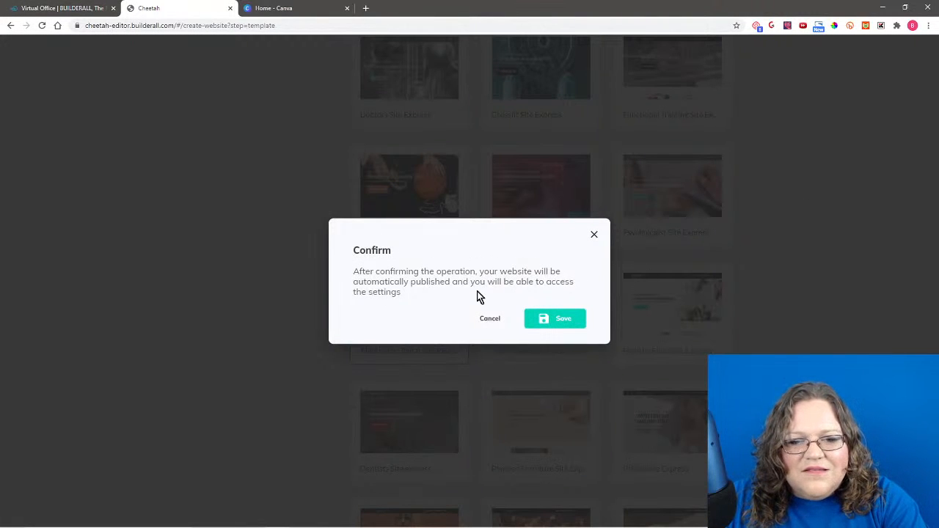
{"action": "left_click", "coordinate": [562, 320]}
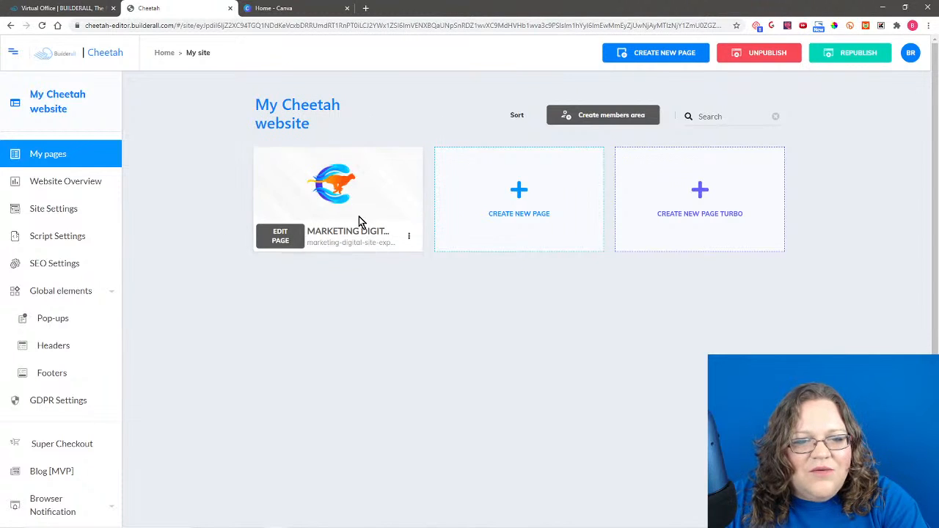
{"action": "left_click", "coordinate": [281, 238]}
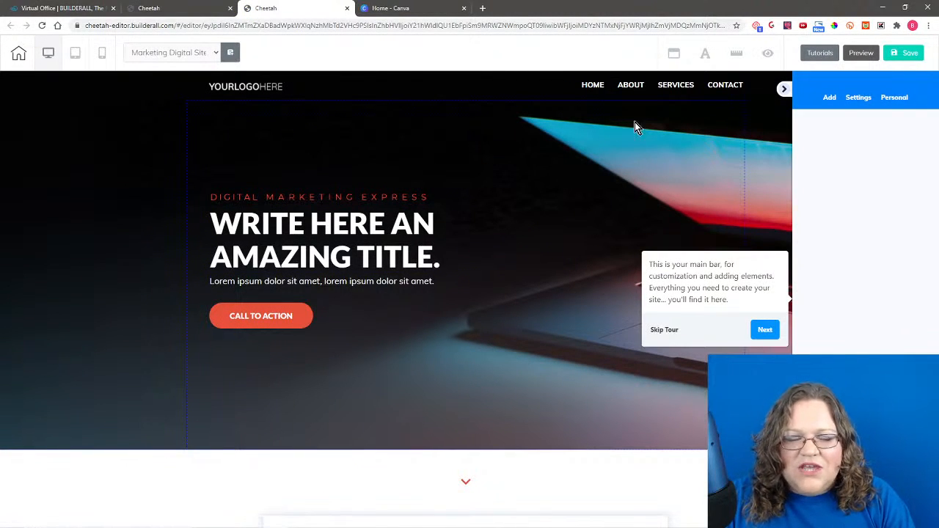
Step: Skip the editor's guided tour and look over the template page's sections, including the special features and difference sections
{"action": "left_click", "coordinate": [181, 53]}
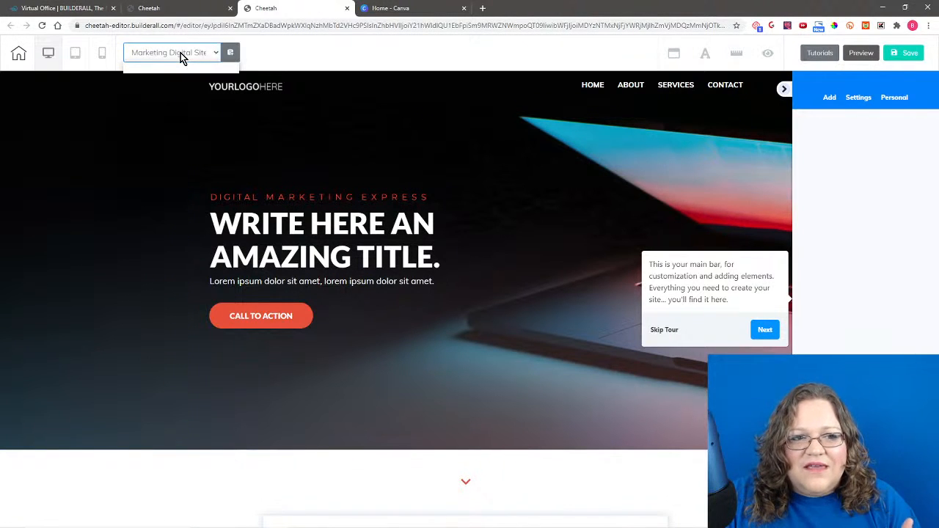
{"action": "left_click", "coordinate": [320, 65]}
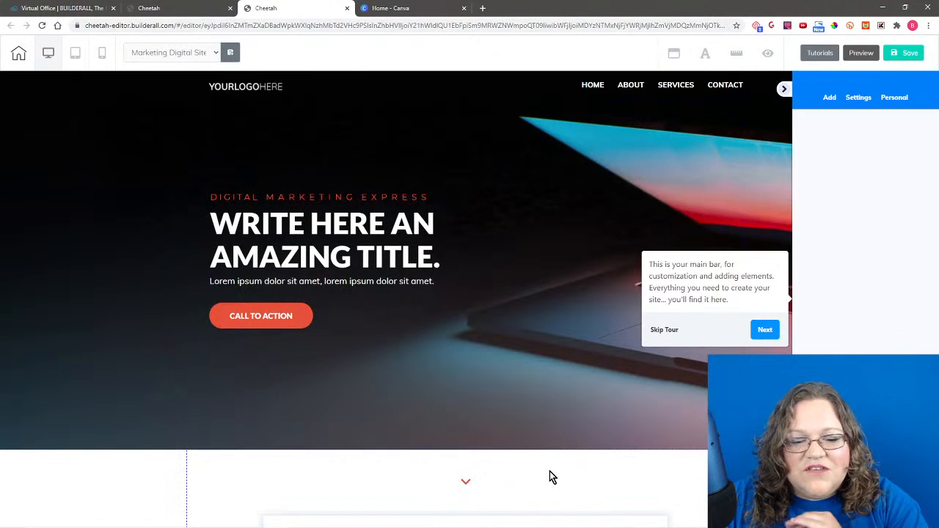
{"action": "scroll", "coordinate": [552, 477], "scroll_direction": "down", "scroll_amount": 4}
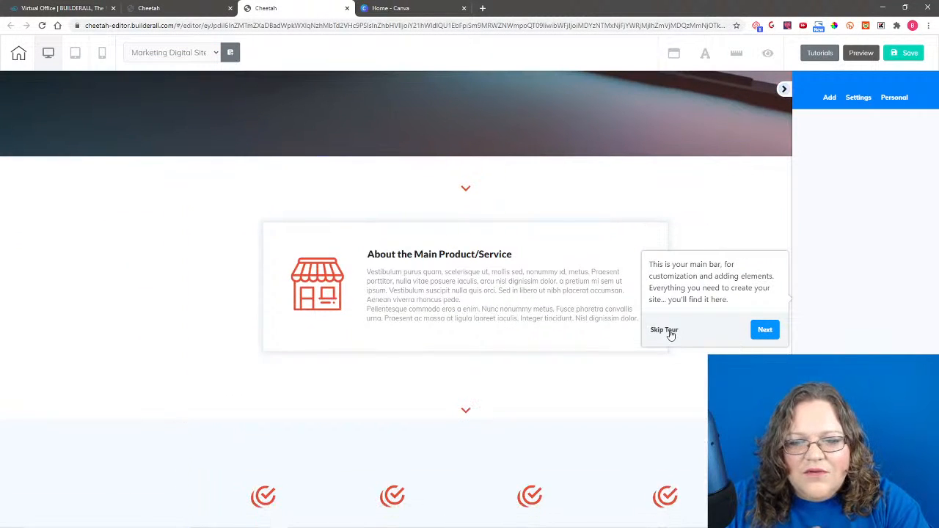
{"action": "left_click", "coordinate": [664, 330]}
{"action": "scroll", "coordinate": [396, 294], "scroll_direction": "down", "scroll_amount": 20}
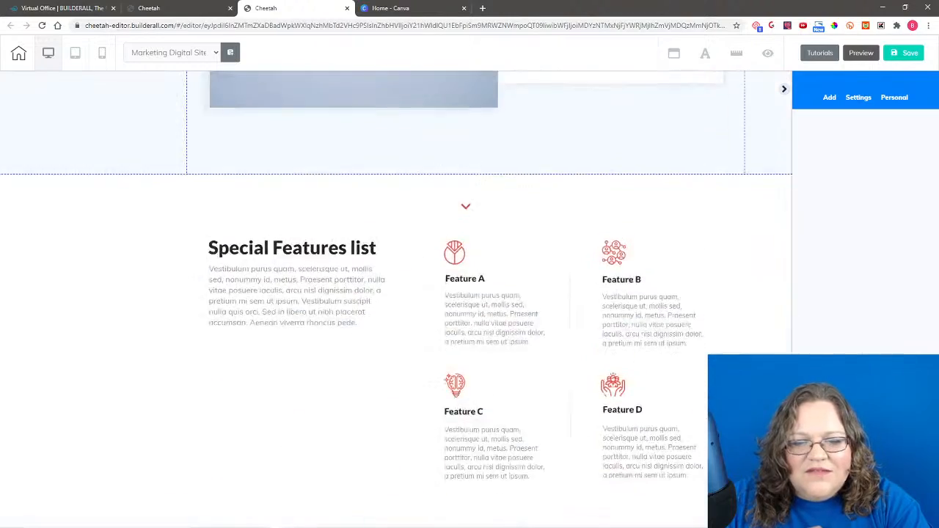
{"action": "scroll", "coordinate": [396, 293], "scroll_direction": "down", "scroll_amount": 10}
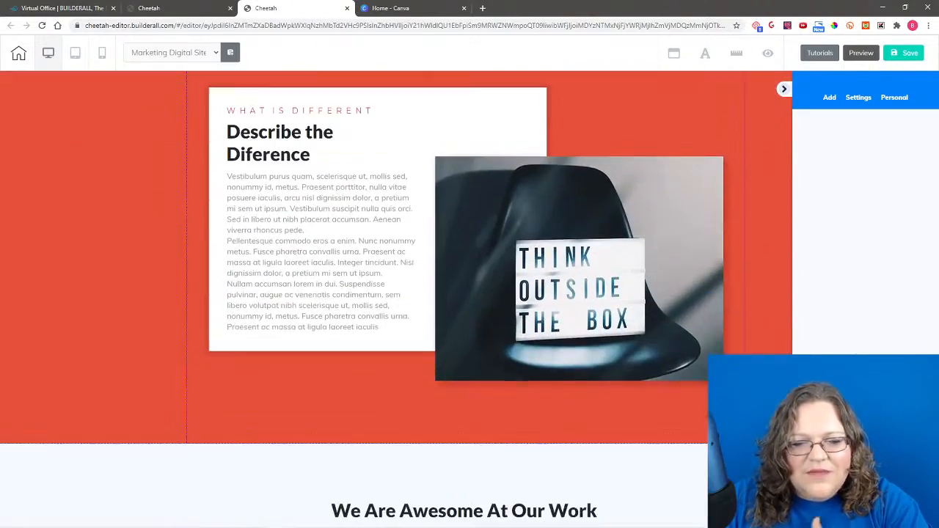
{"action": "scroll", "coordinate": [396, 293], "scroll_direction": "down", "scroll_amount": 4}
{"action": "scroll", "coordinate": [396, 293], "scroll_direction": "up", "scroll_amount": 5}
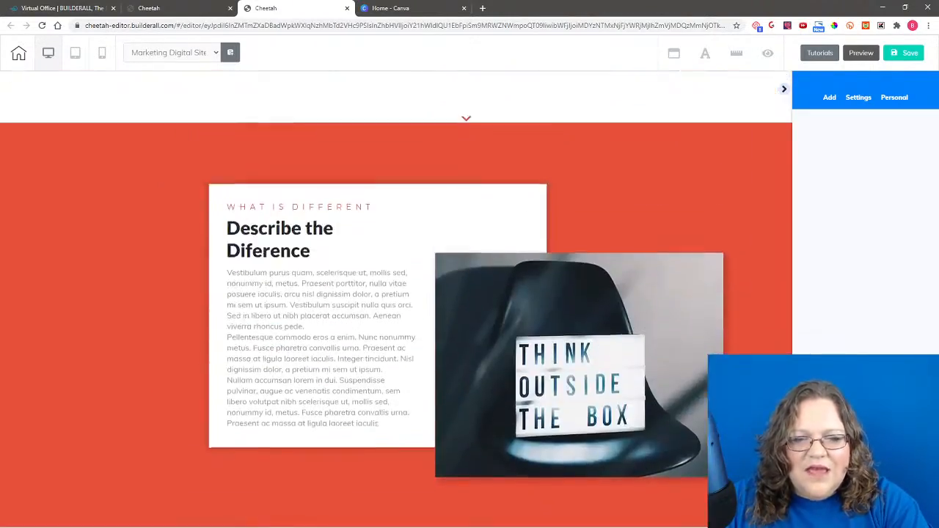
{"action": "scroll", "coordinate": [396, 294], "scroll_direction": "up", "scroll_amount": 15}
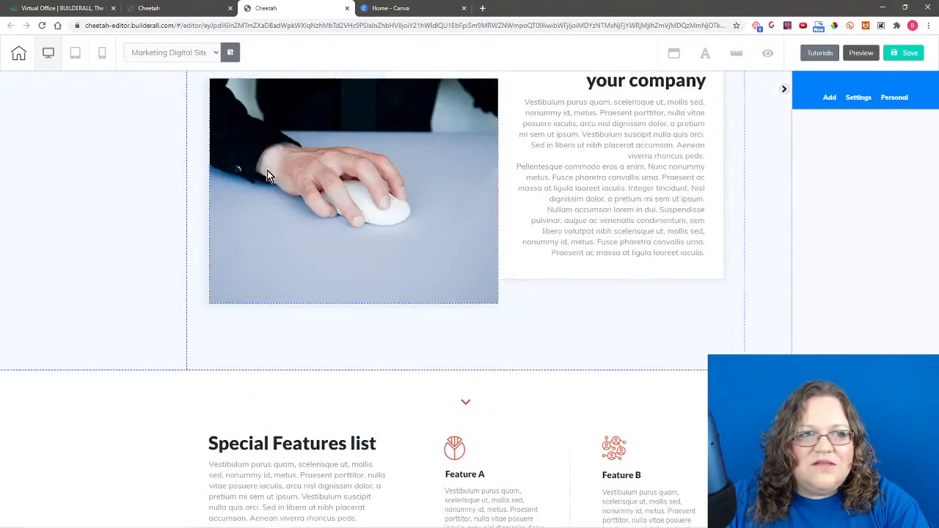
Step: Switch to the Builderall Virtual Office, go to Design Resource, and open the Background Site Express media pack
{"action": "left_click", "coordinate": [52, 7]}
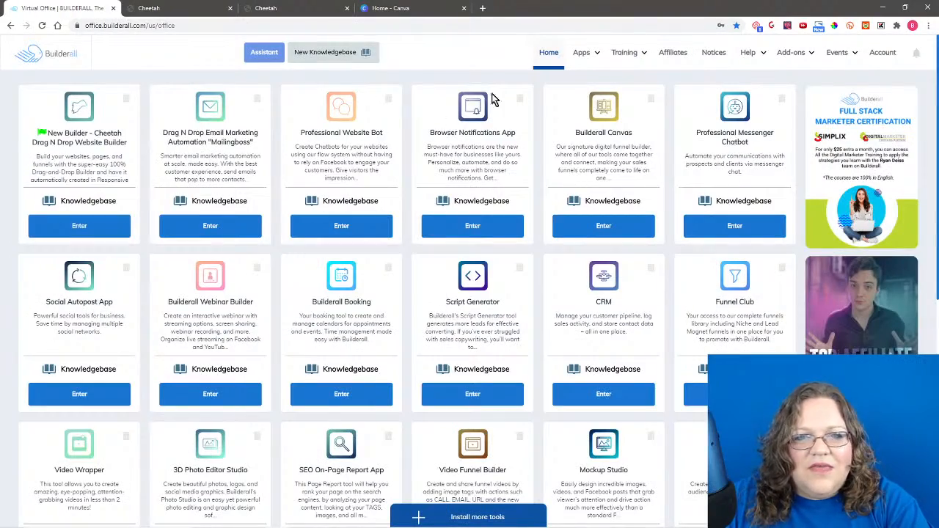
{"action": "left_click", "coordinate": [596, 52]}
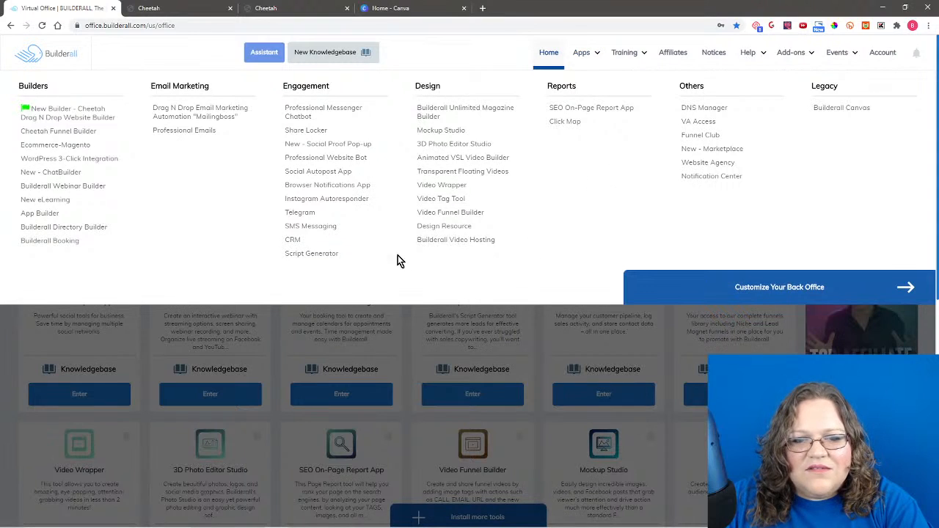
{"action": "left_click", "coordinate": [440, 228]}
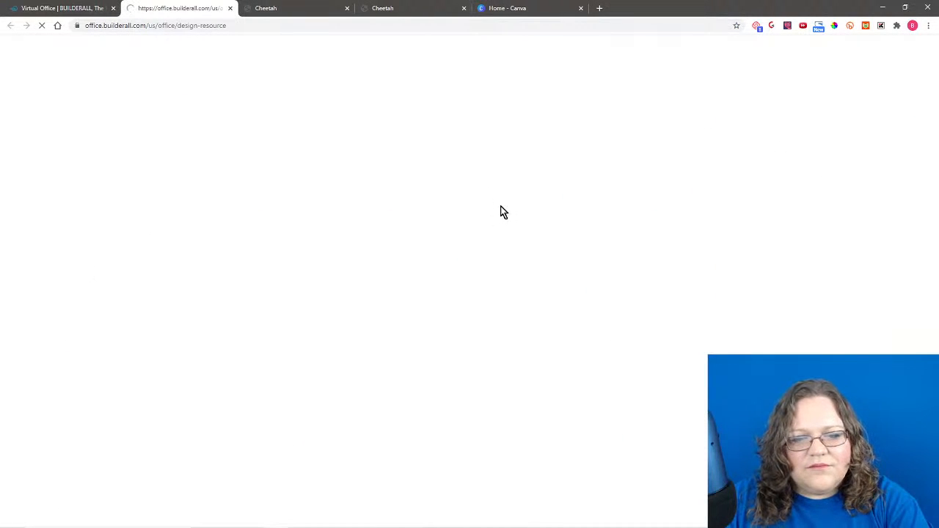
{"action": "scroll", "coordinate": [557, 235], "scroll_direction": "down", "scroll_amount": 2}
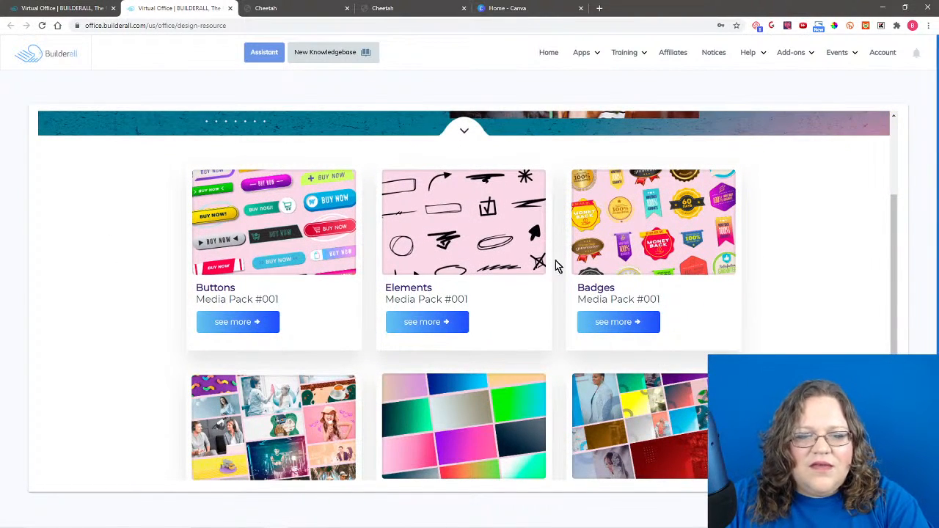
{"action": "scroll", "coordinate": [823, 308], "scroll_direction": "down", "scroll_amount": 2}
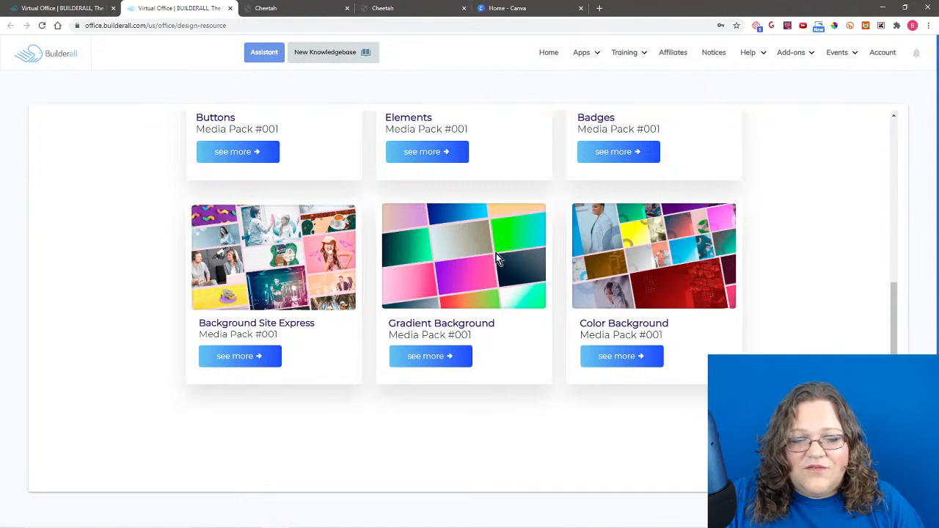
{"action": "left_click", "coordinate": [250, 357]}
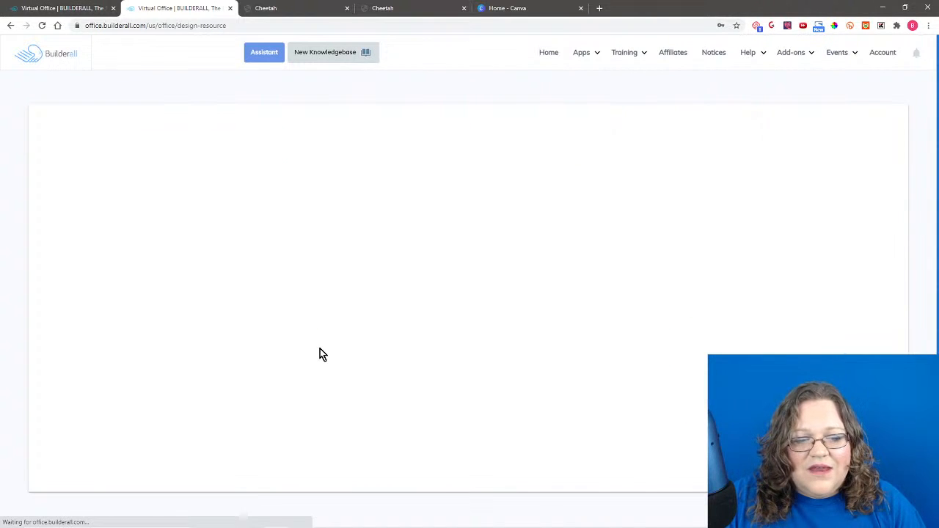
Step: Look through the Background Site Express media pack's image sets, including those for digital marketing
{"action": "scroll", "coordinate": [771, 347], "scroll_direction": "down", "scroll_amount": 3}
{"action": "scroll", "coordinate": [769, 341], "scroll_direction": "down", "scroll_amount": 3}
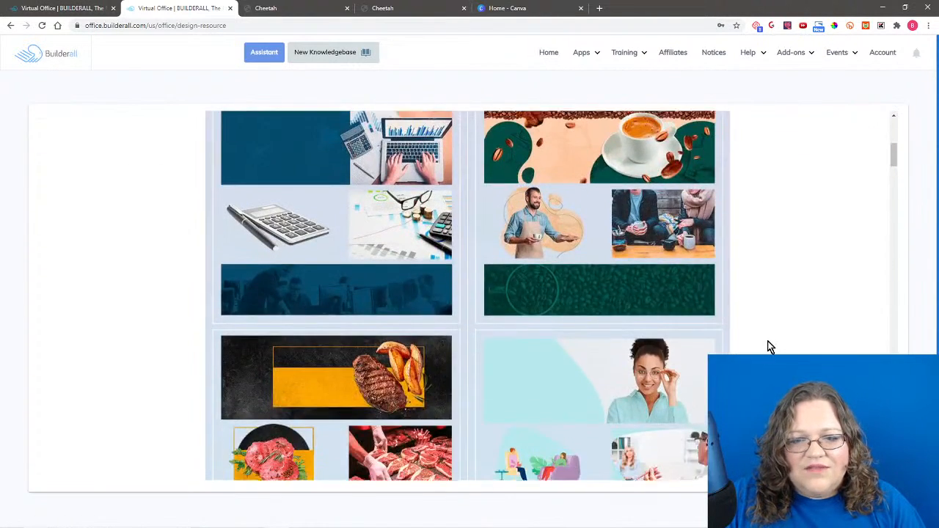
{"action": "scroll", "coordinate": [769, 340], "scroll_direction": "up", "scroll_amount": 4}
{"action": "scroll", "coordinate": [772, 338], "scroll_direction": "down", "scroll_amount": 13}
{"action": "scroll", "coordinate": [775, 339], "scroll_direction": "down", "scroll_amount": 10}
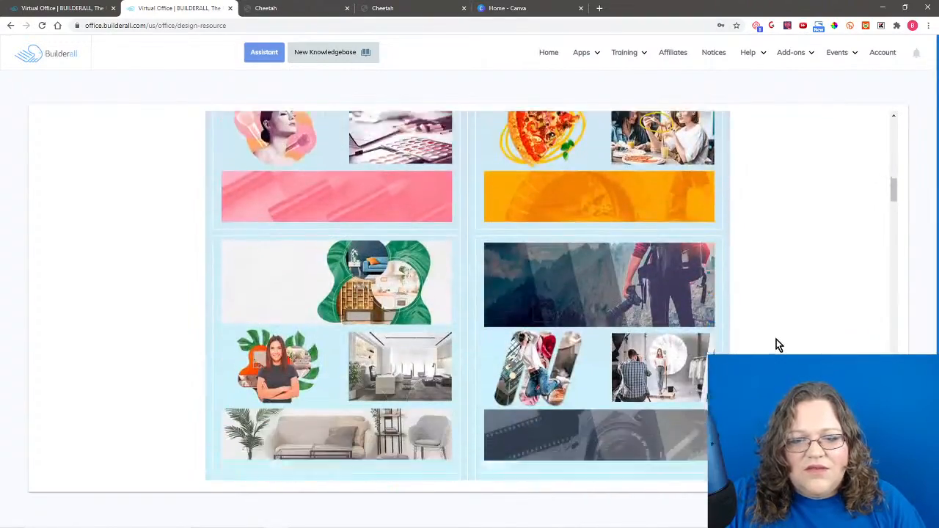
{"action": "scroll", "coordinate": [777, 339], "scroll_direction": "down", "scroll_amount": 20}
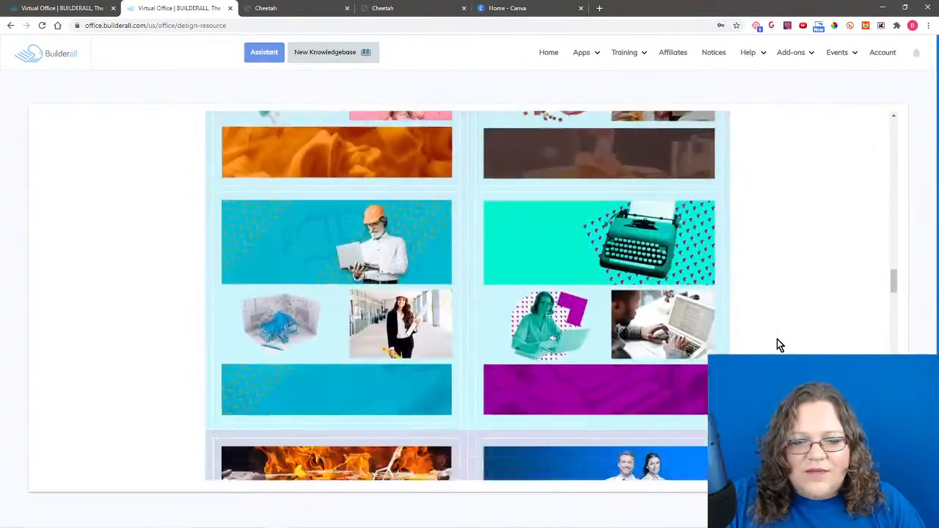
{"action": "scroll", "coordinate": [782, 342], "scroll_direction": "down", "scroll_amount": 8}
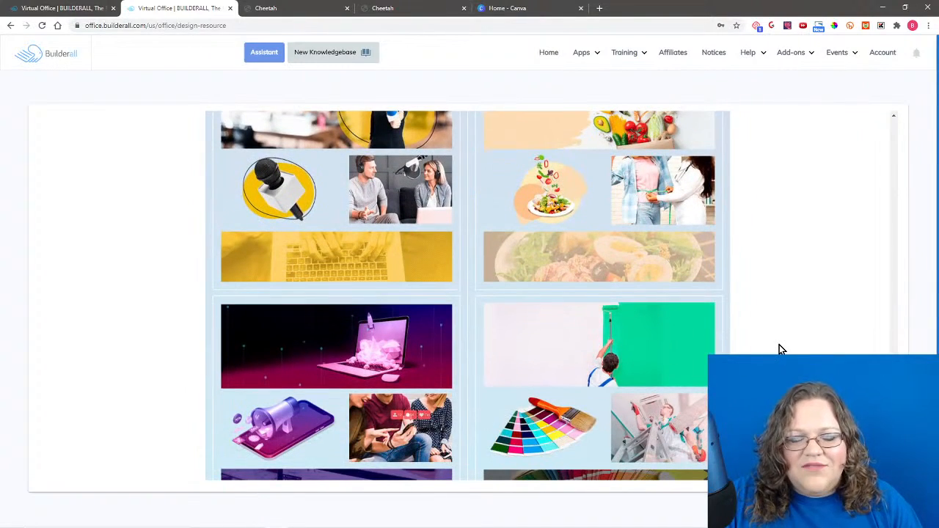
{"action": "scroll", "coordinate": [779, 345], "scroll_direction": "down", "scroll_amount": 2}
{"action": "scroll", "coordinate": [778, 344], "scroll_direction": "down", "scroll_amount": 1}
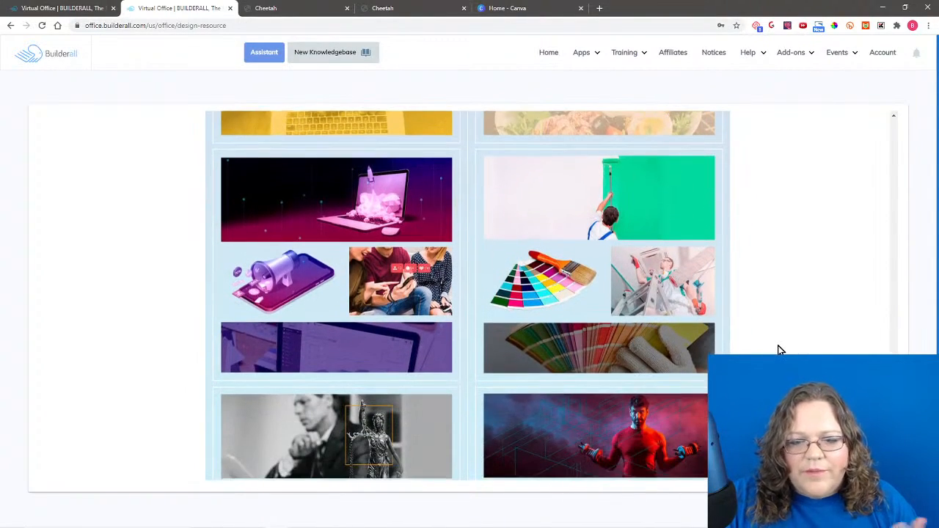
{"action": "scroll", "coordinate": [777, 345], "scroll_direction": "down", "scroll_amount": 1}
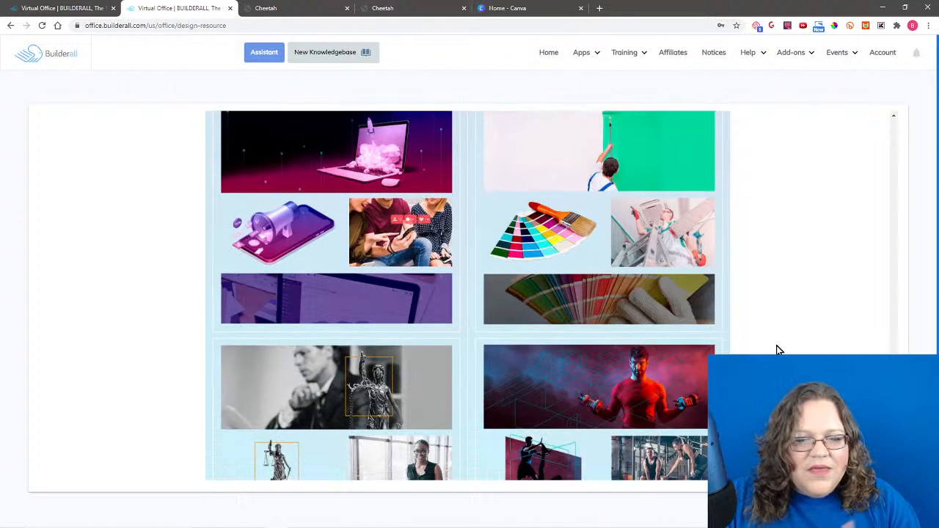
{"action": "scroll", "coordinate": [776, 346], "scroll_direction": "down", "scroll_amount": 3}
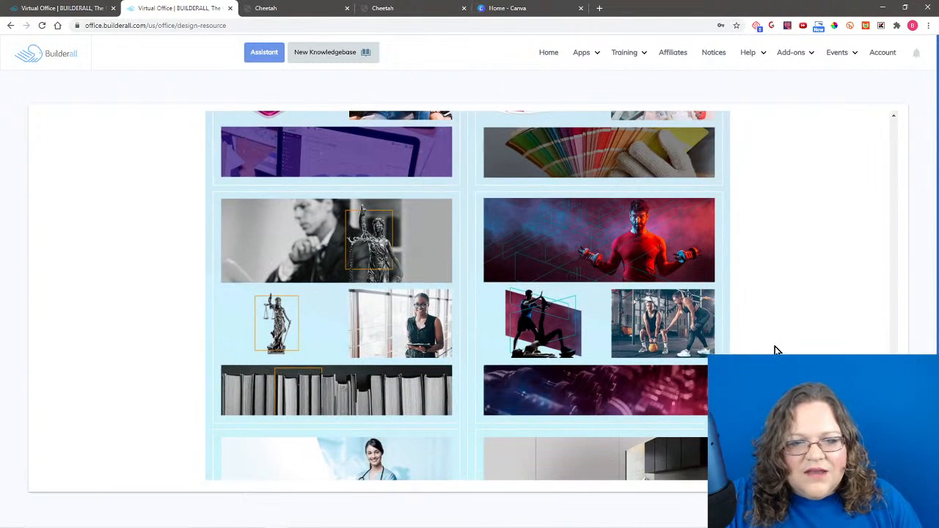
{"action": "scroll", "coordinate": [772, 345], "scroll_direction": "down", "scroll_amount": 4}
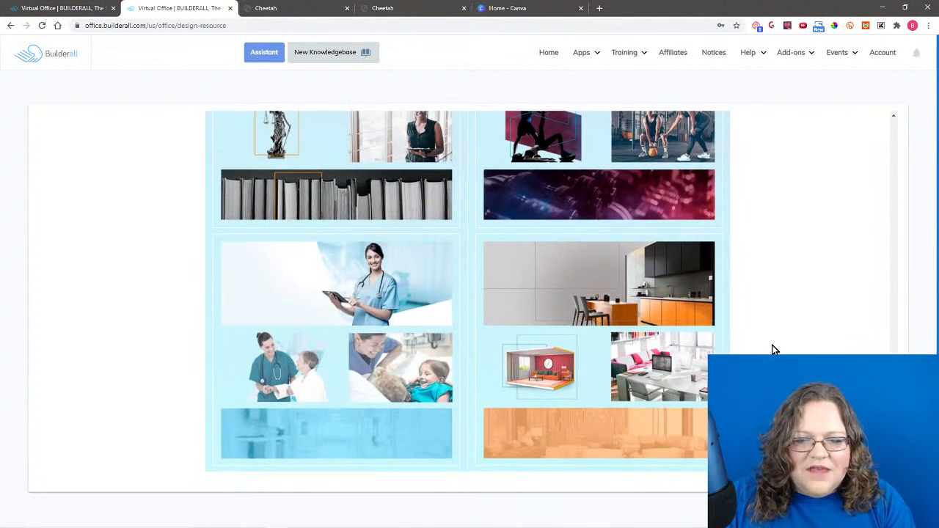
{"action": "scroll", "coordinate": [772, 345], "scroll_direction": "down", "scroll_amount": 4}
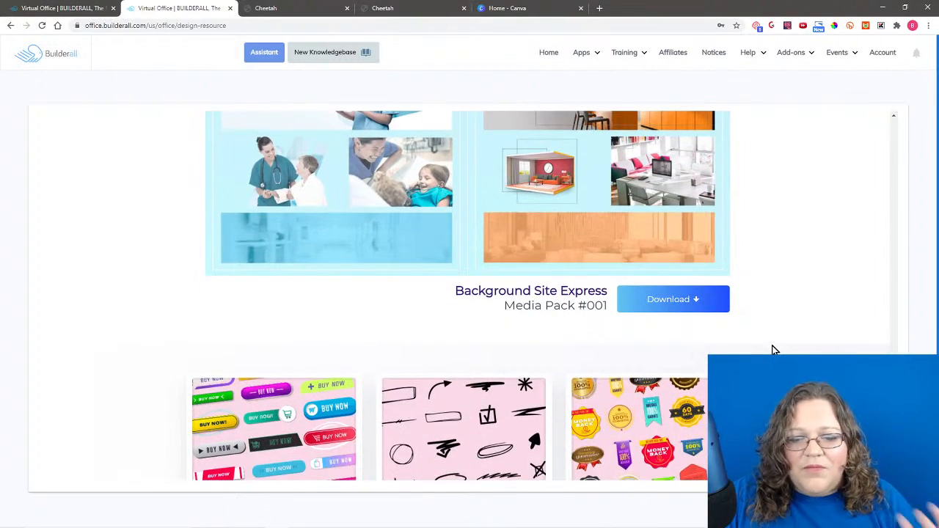
{"action": "scroll", "coordinate": [772, 346], "scroll_direction": "up", "scroll_amount": 8}
{"action": "scroll", "coordinate": [772, 346], "scroll_direction": "up", "scroll_amount": 5}
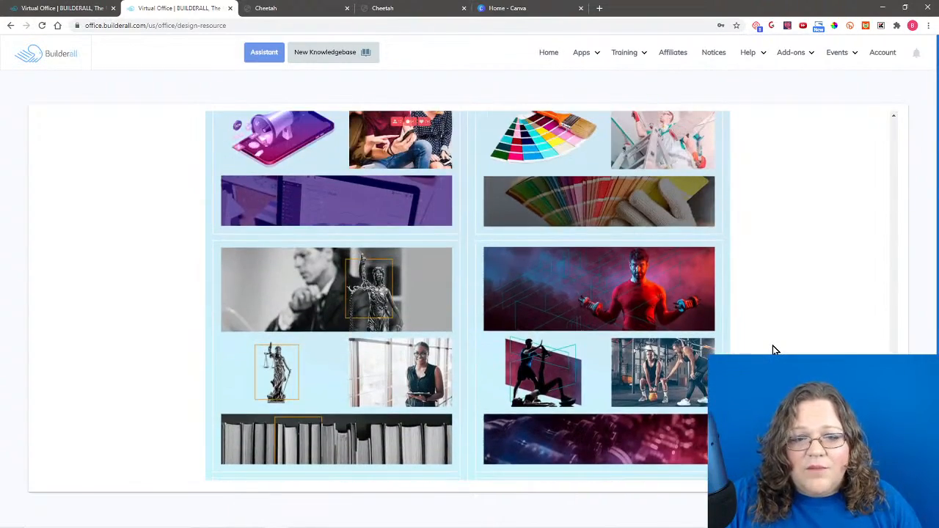
{"action": "scroll", "coordinate": [770, 342], "scroll_direction": "down", "scroll_amount": 8}
{"action": "scroll", "coordinate": [770, 347], "scroll_direction": "down", "scroll_amount": 6}
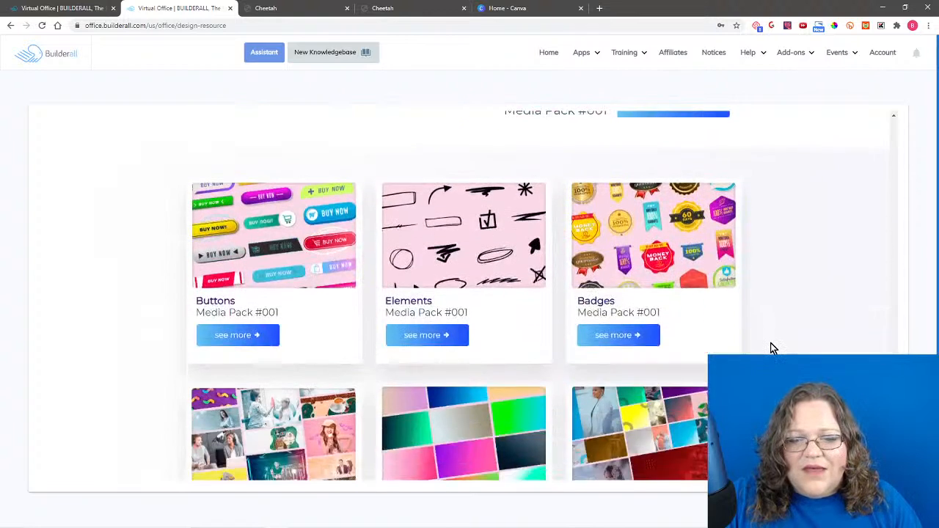
Step: Open the Background Site Express download in Google Drive and go into its Marketing Digital folder
{"action": "scroll", "coordinate": [770, 350], "scroll_direction": "up", "scroll_amount": 4}
{"action": "left_click", "coordinate": [675, 301]}
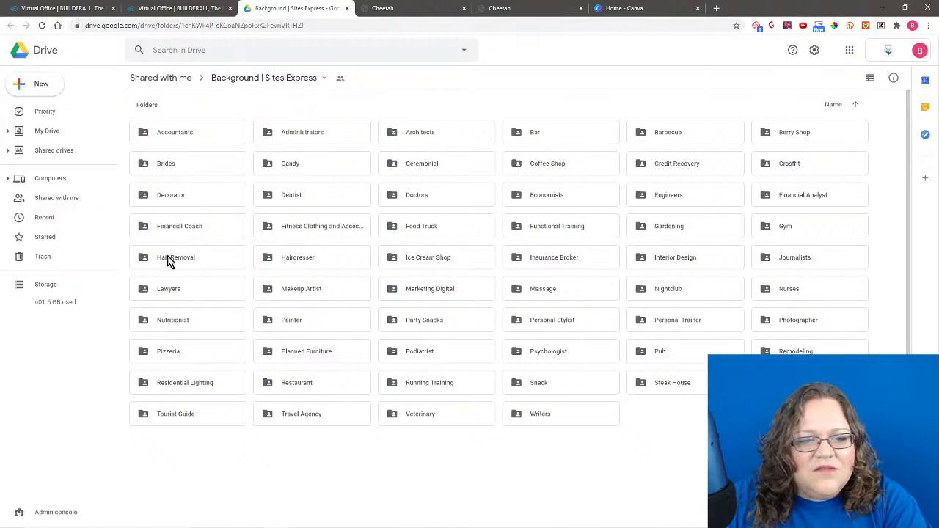
{"action": "double_click", "coordinate": [468, 289]}
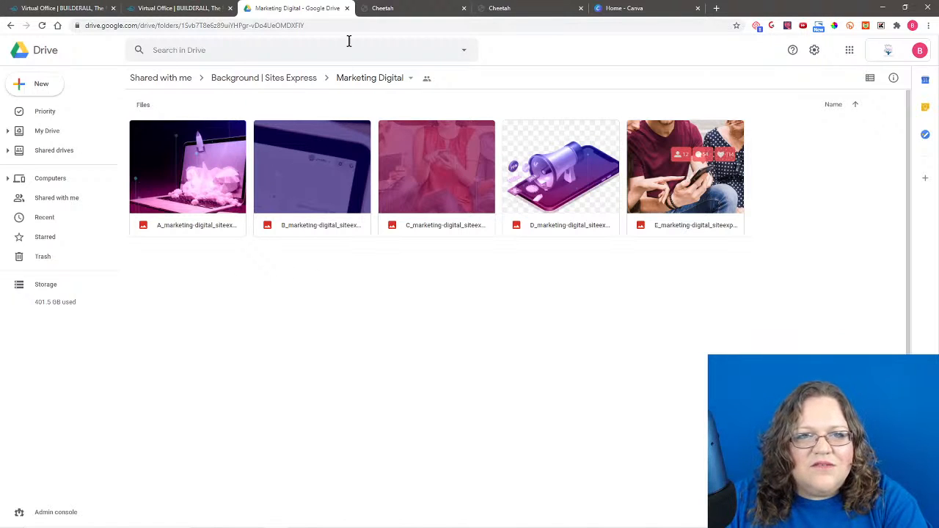
Step: Return to the Cheetah page editor and select the page's header panel behind the logo to show its settings
{"action": "left_click", "coordinate": [402, 8]}
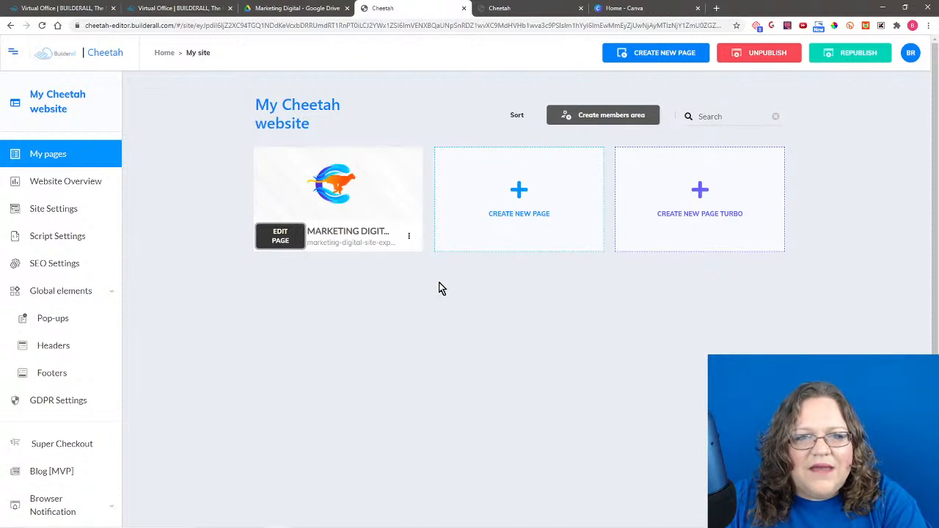
{"action": "left_click", "coordinate": [544, 7]}
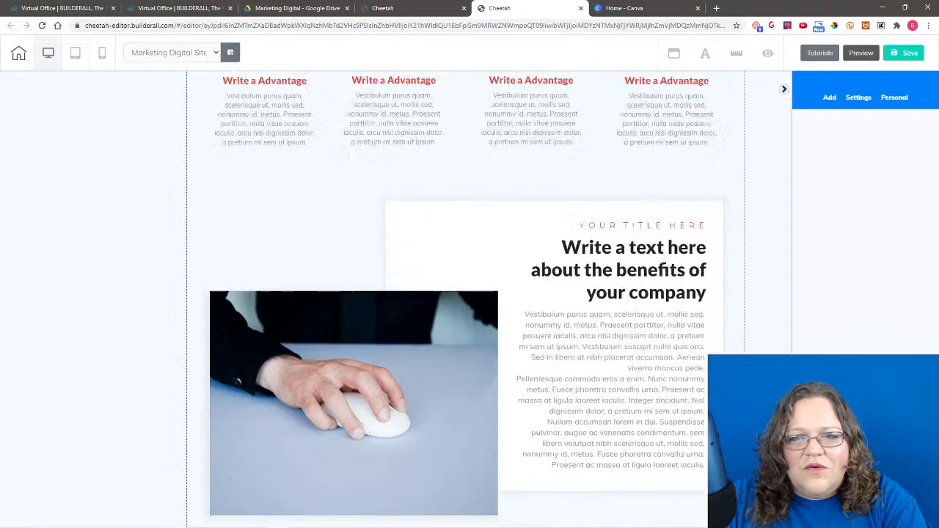
{"action": "scroll", "coordinate": [775, 335], "scroll_direction": "up", "scroll_amount": 10}
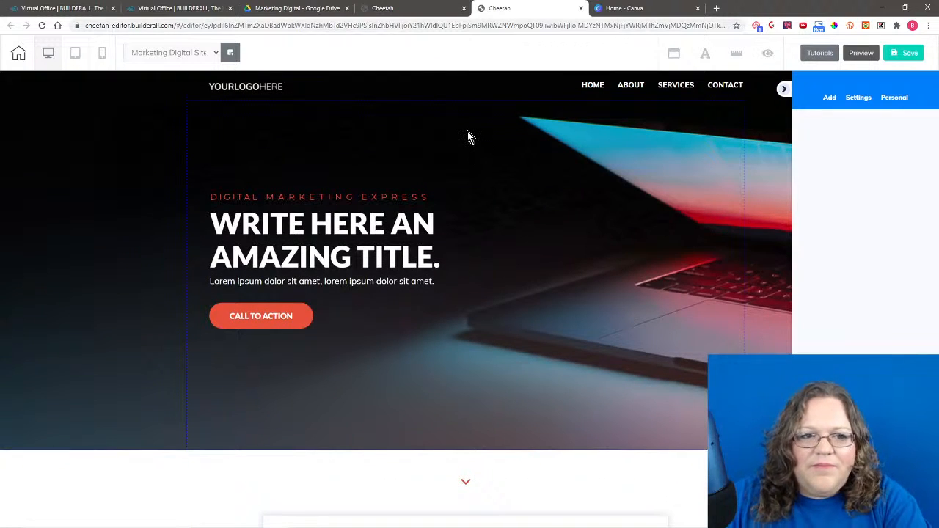
{"action": "left_click", "coordinate": [261, 85]}
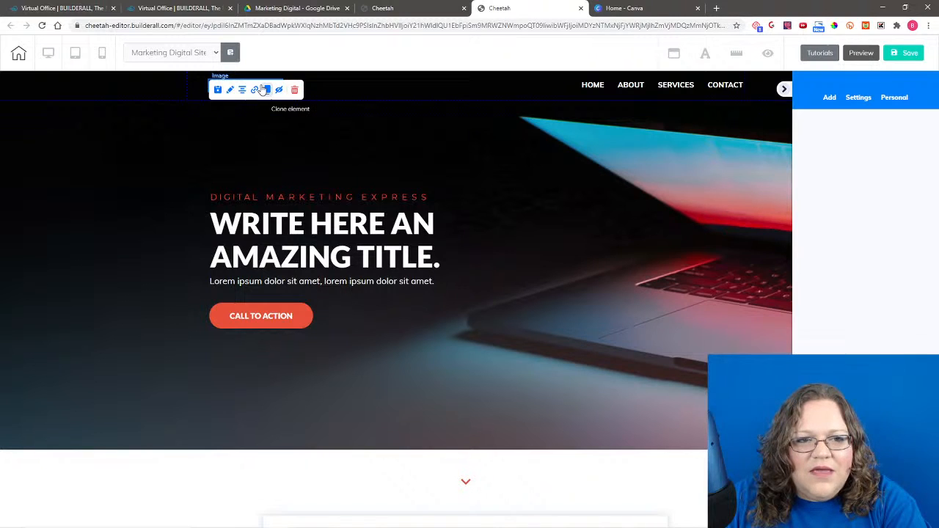
{"action": "left_click", "coordinate": [443, 84]}
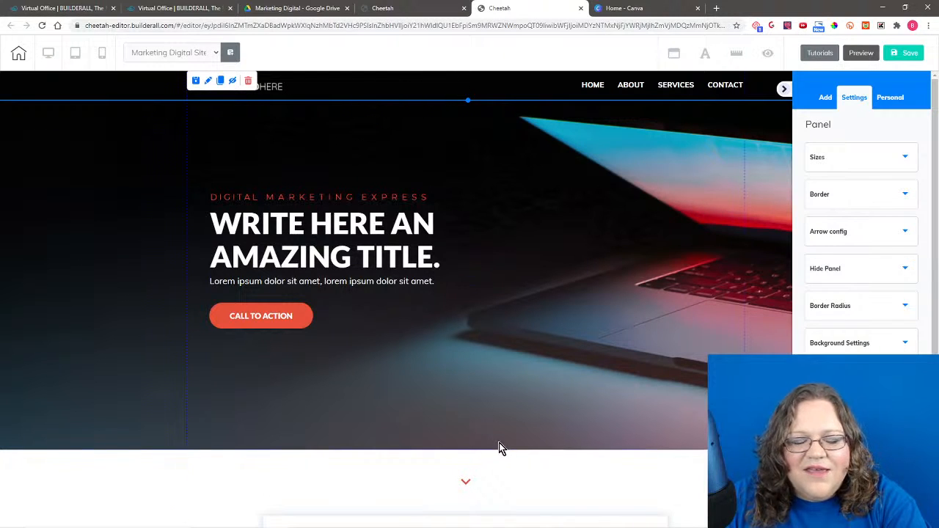
Step: Switch to Canva, create a new Logo design and browse the suggested logo templates
{"action": "left_click", "coordinate": [616, 8]}
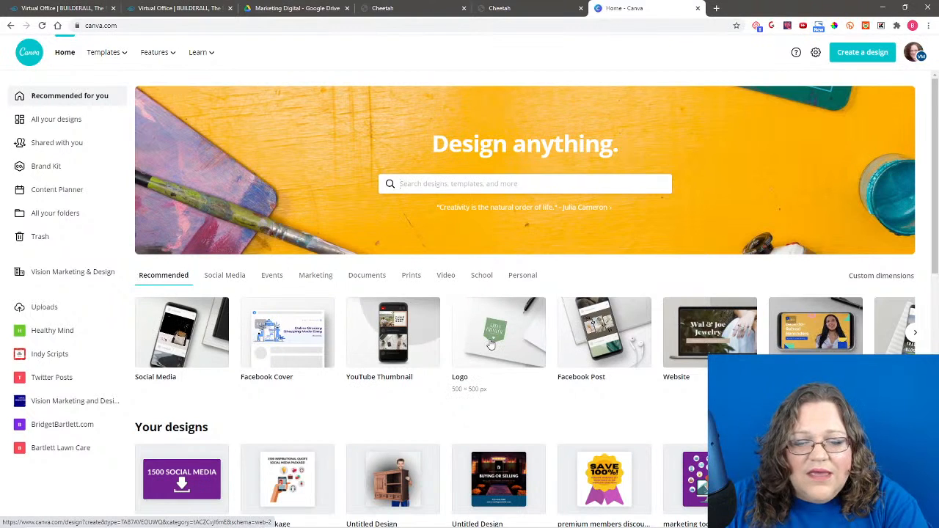
{"action": "left_click", "coordinate": [486, 338]}
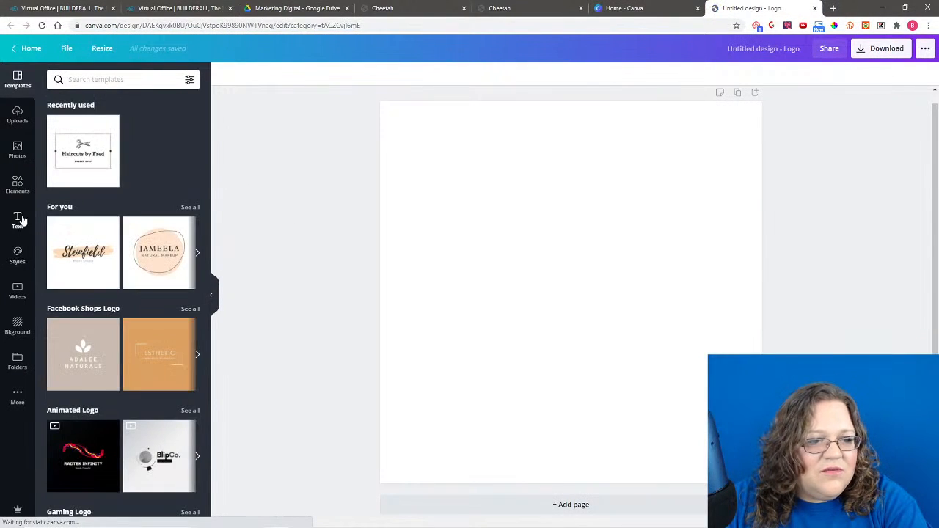
{"action": "scroll", "coordinate": [129, 223], "scroll_direction": "down", "scroll_amount": 3}
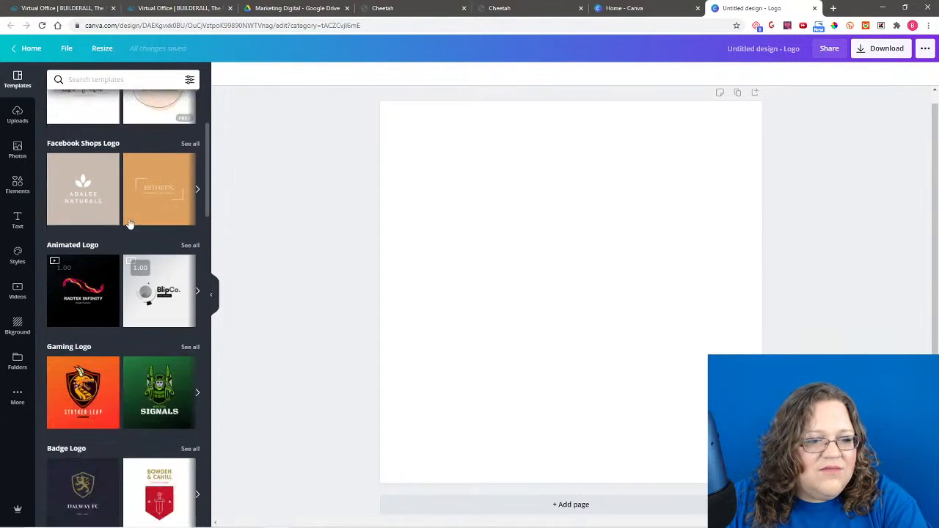
{"action": "scroll", "coordinate": [132, 227], "scroll_direction": "down", "scroll_amount": 8}
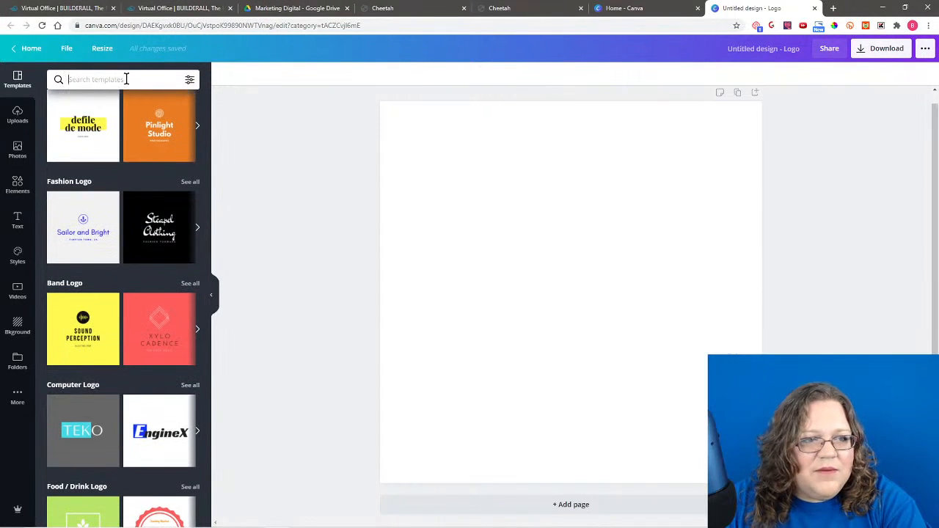
Step: Search the logo templates for "marketing"
{"action": "left_click", "coordinate": [126, 78]}
{"action": "type", "text": "marketing"}
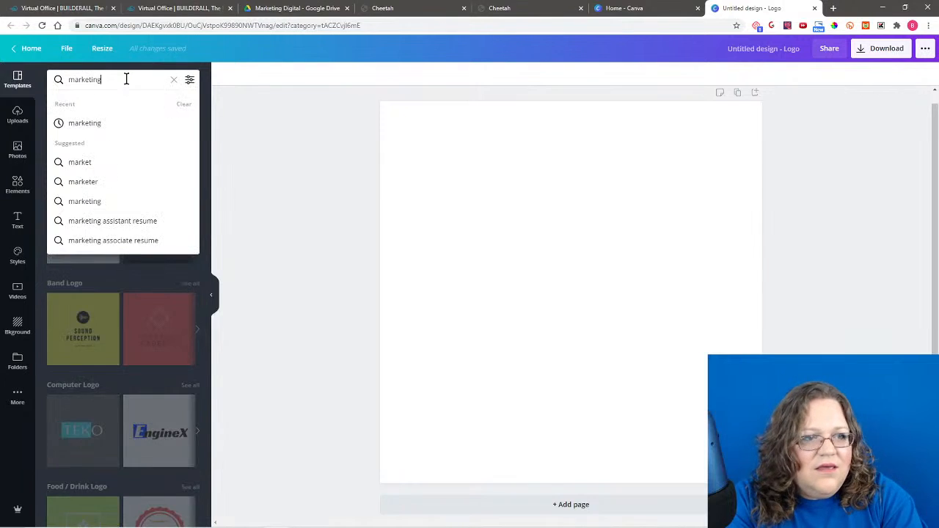
{"action": "key", "text": "Return"}
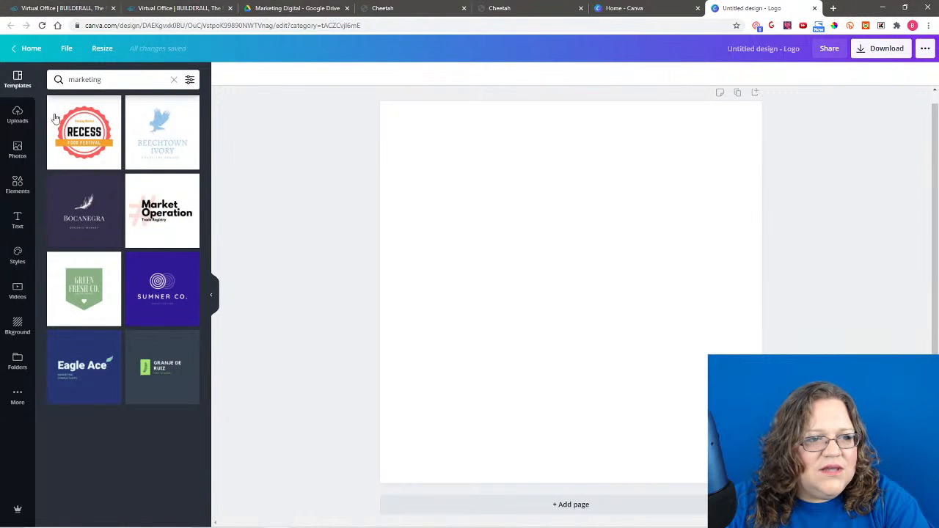
Step: Look through the design elements library for possible logo graphics, and return to the logo templates
{"action": "left_click", "coordinate": [16, 185]}
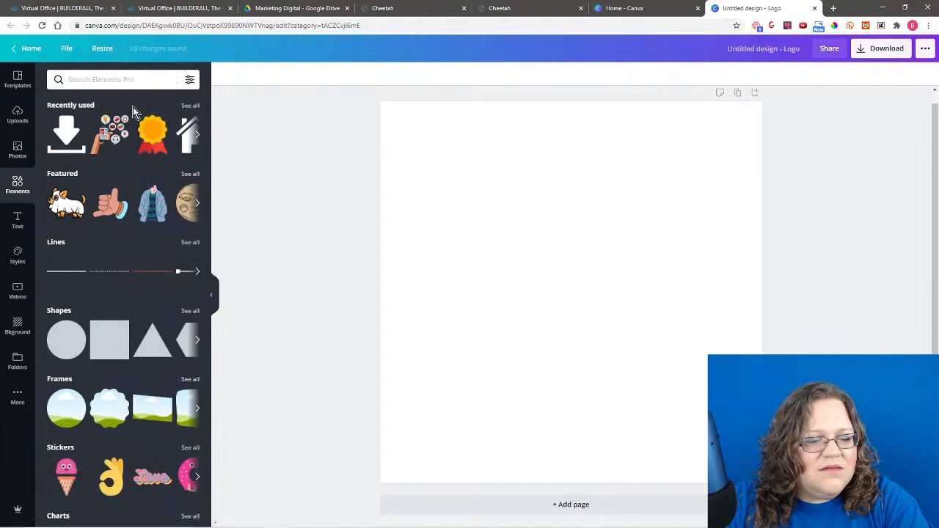
{"action": "scroll", "coordinate": [132, 284], "scroll_direction": "down", "scroll_amount": 3}
{"action": "scroll", "coordinate": [124, 242], "scroll_direction": "up", "scroll_amount": 3}
{"action": "scroll", "coordinate": [129, 220], "scroll_direction": "down", "scroll_amount": 8}
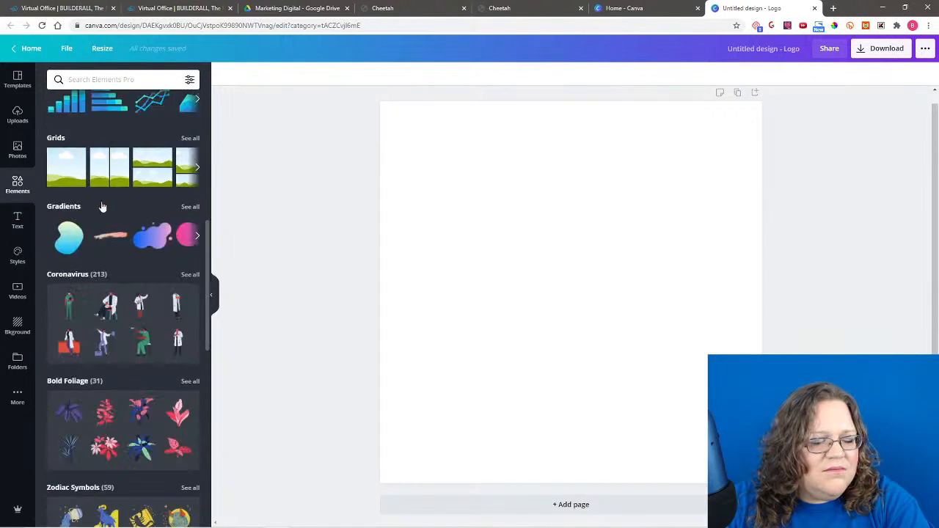
{"action": "scroll", "coordinate": [129, 218], "scroll_direction": "down", "scroll_amount": 20}
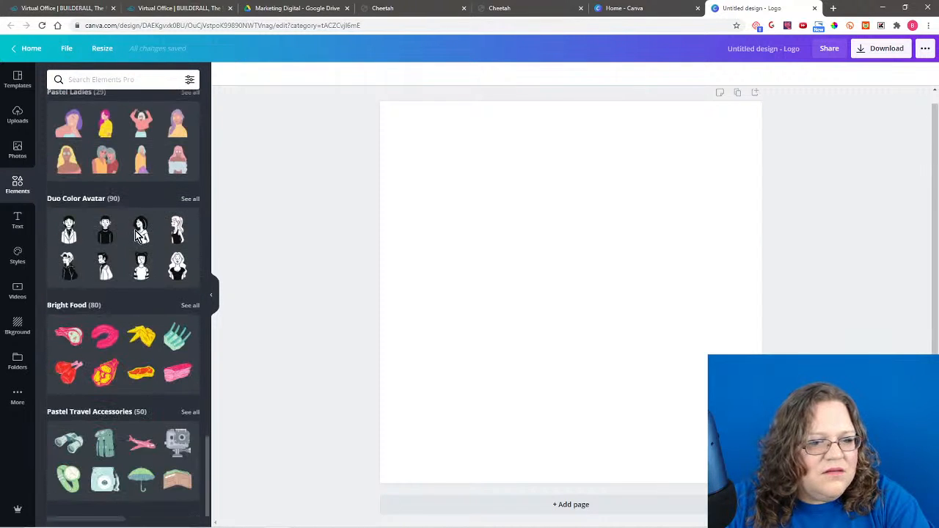
{"action": "scroll", "coordinate": [103, 205], "scroll_direction": "down", "scroll_amount": 10}
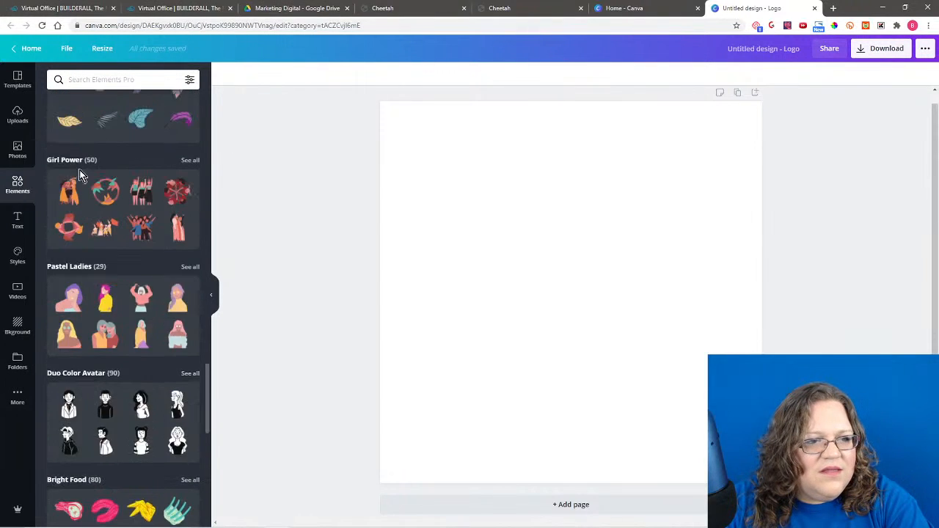
{"action": "scroll", "coordinate": [79, 170], "scroll_direction": "up", "scroll_amount": 4}
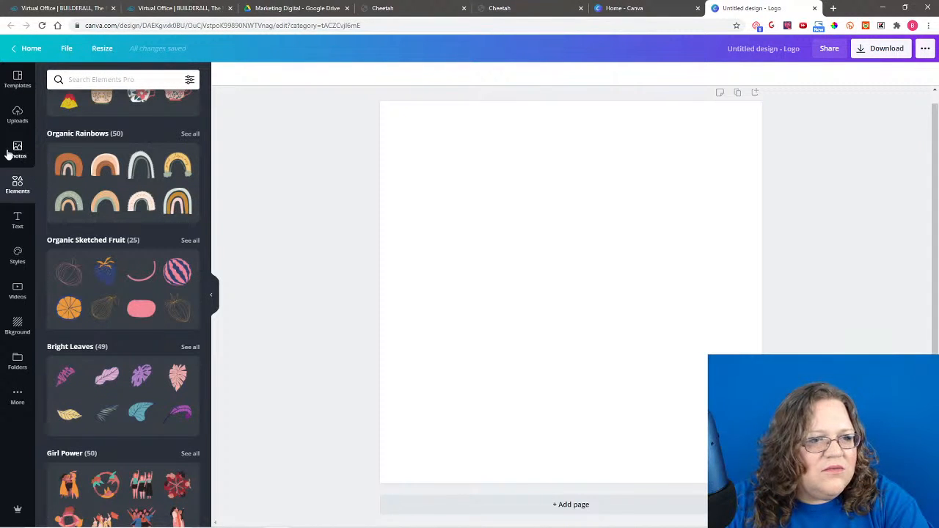
{"action": "left_click", "coordinate": [17, 79]}
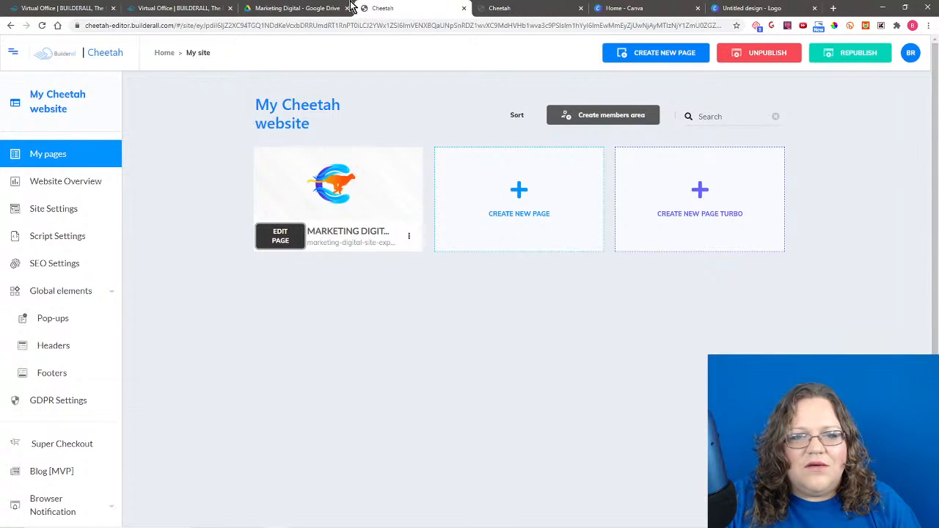
Step: Return to the Cheetah page editor and open the image library for changing the header's logo image
{"action": "left_click", "coordinate": [386, 8]}
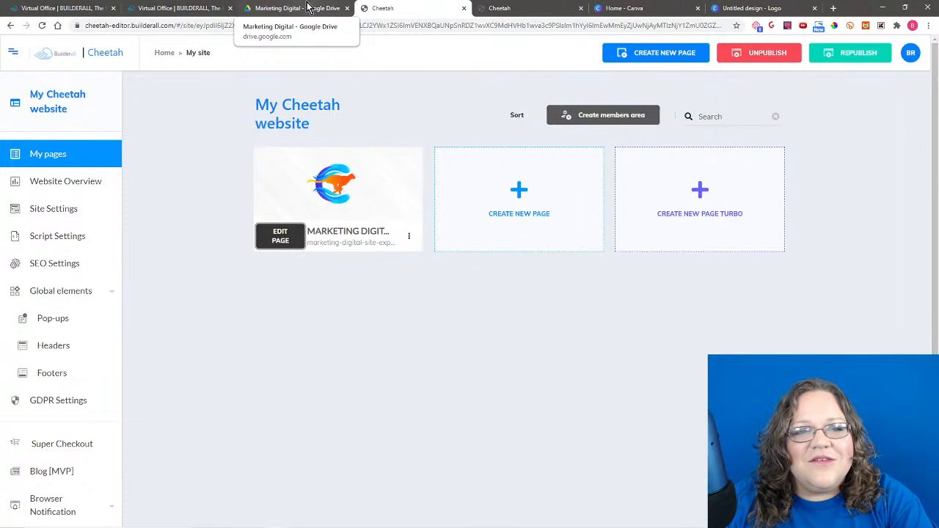
{"action": "left_click", "coordinate": [503, 7]}
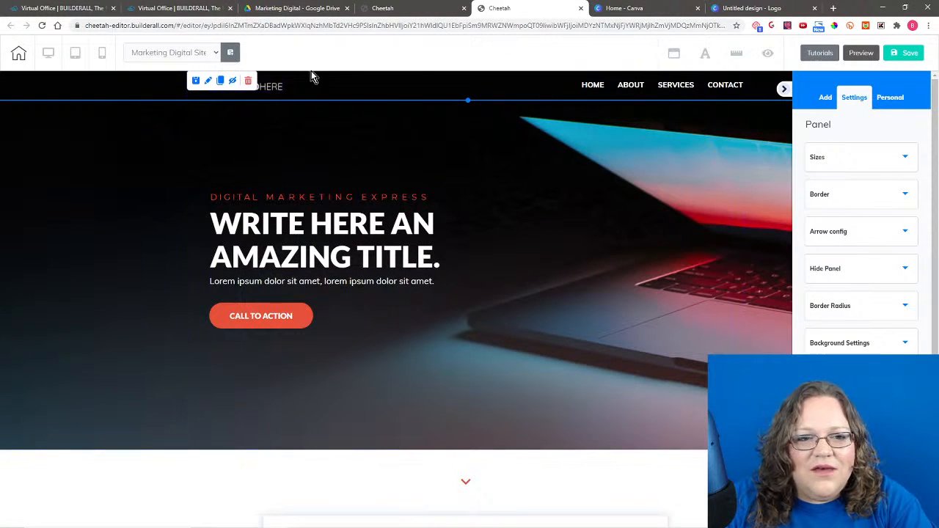
{"action": "left_click", "coordinate": [274, 92]}
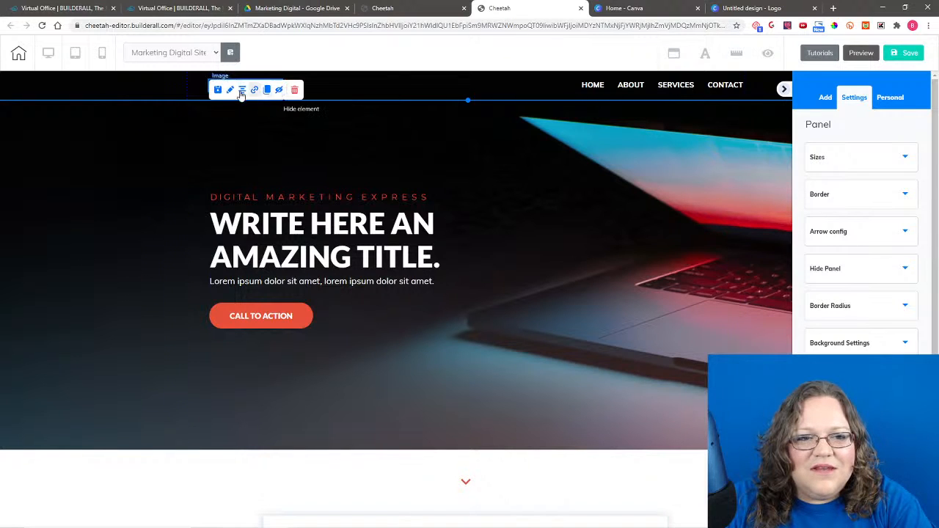
{"action": "left_click", "coordinate": [229, 90]}
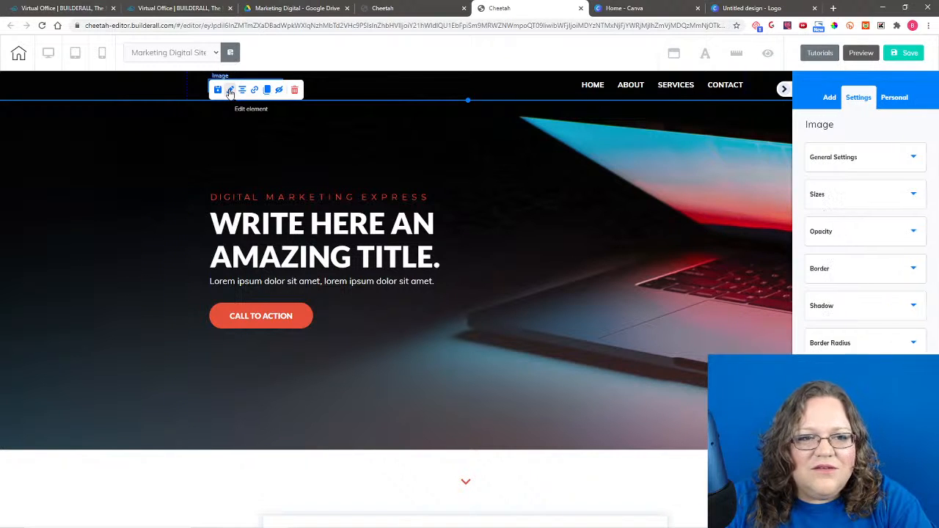
{"action": "left_click", "coordinate": [834, 154]}
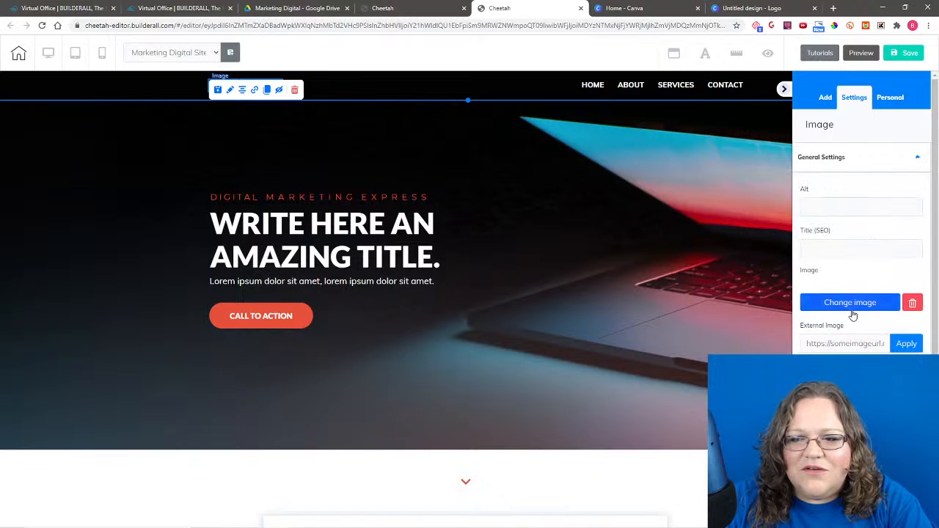
{"action": "left_click", "coordinate": [851, 303]}
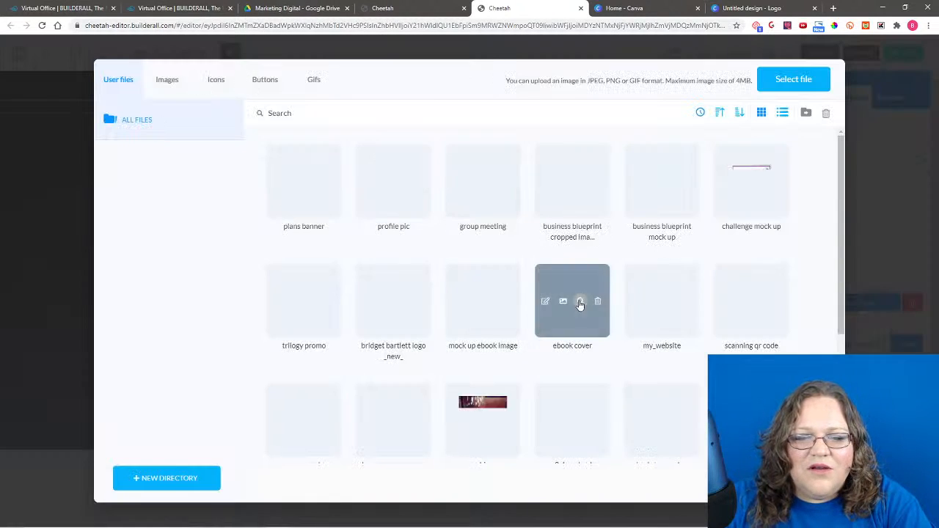
Step: Upload all five marketing-digital_siteexpress images from the desktop's Site Express folder to the user files, and close the image library
{"action": "left_click", "coordinate": [788, 77]}
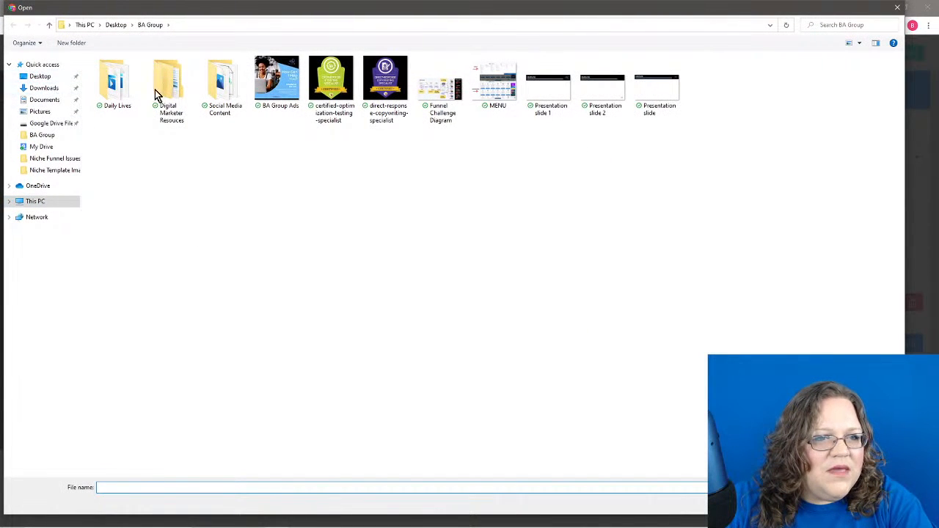
{"action": "left_click", "coordinate": [40, 76]}
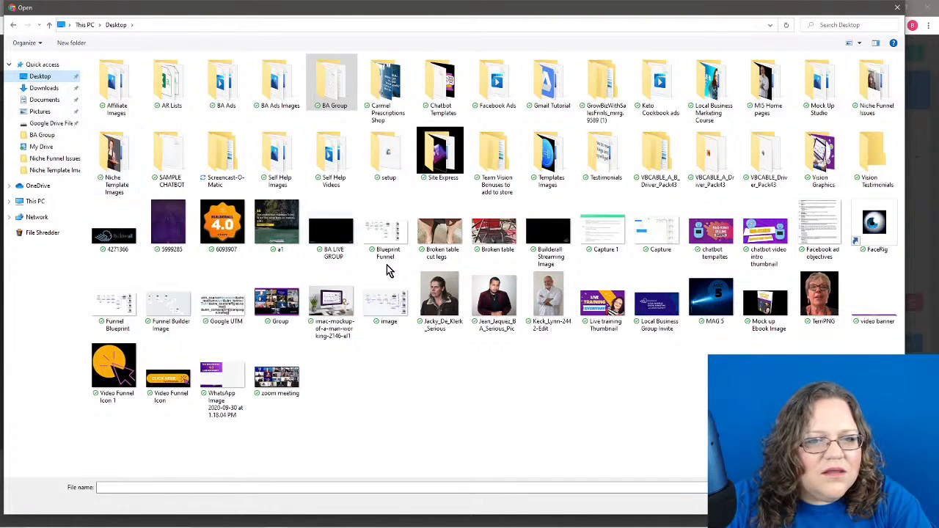
{"action": "double_click", "coordinate": [440, 158]}
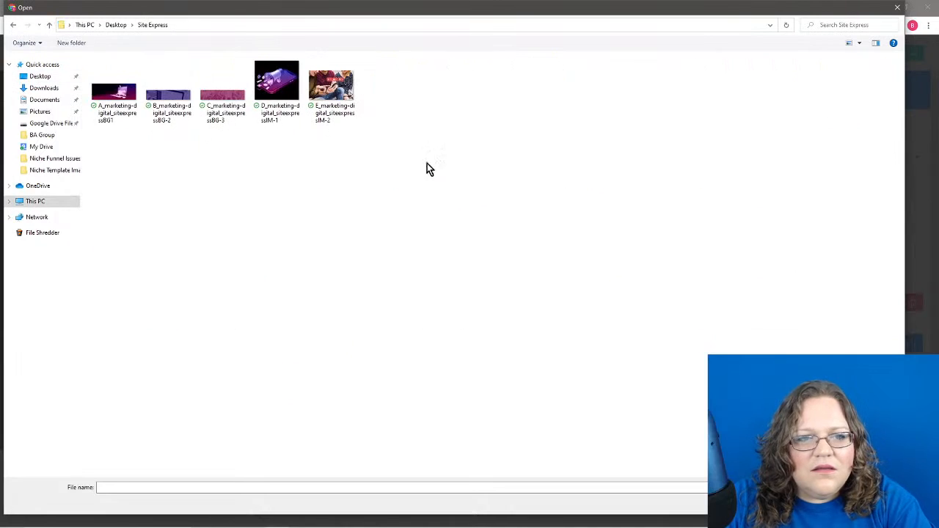
{"action": "left_click", "coordinate": [110, 103]}
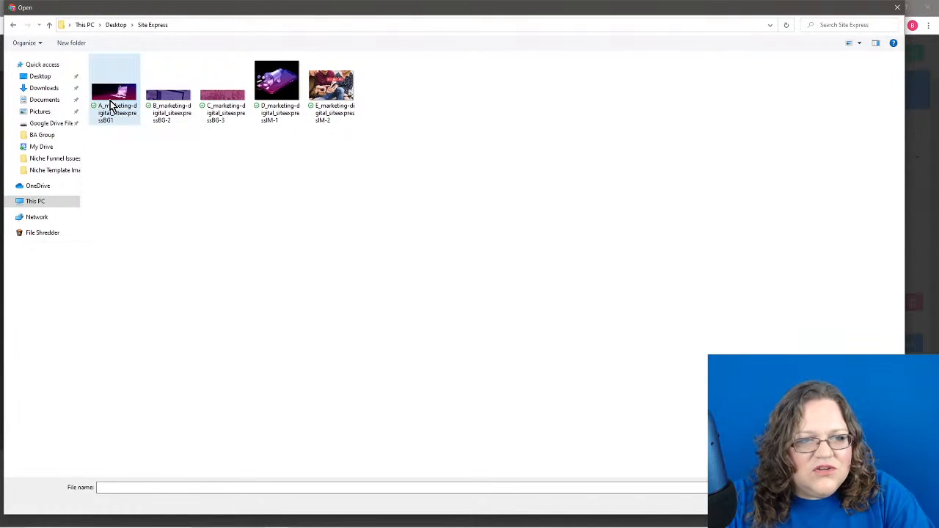
{"action": "left_click", "coordinate": [160, 103], "text": "ctrl"}
{"action": "left_click", "coordinate": [223, 94], "text": "ctrl"}
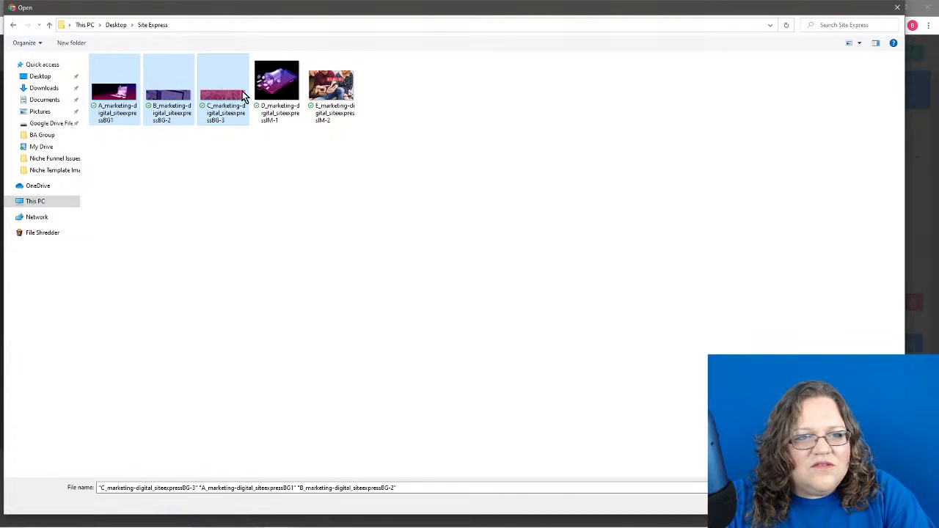
{"action": "left_click", "coordinate": [282, 92], "text": "ctrl"}
{"action": "left_click", "coordinate": [341, 97], "text": "ctrl"}
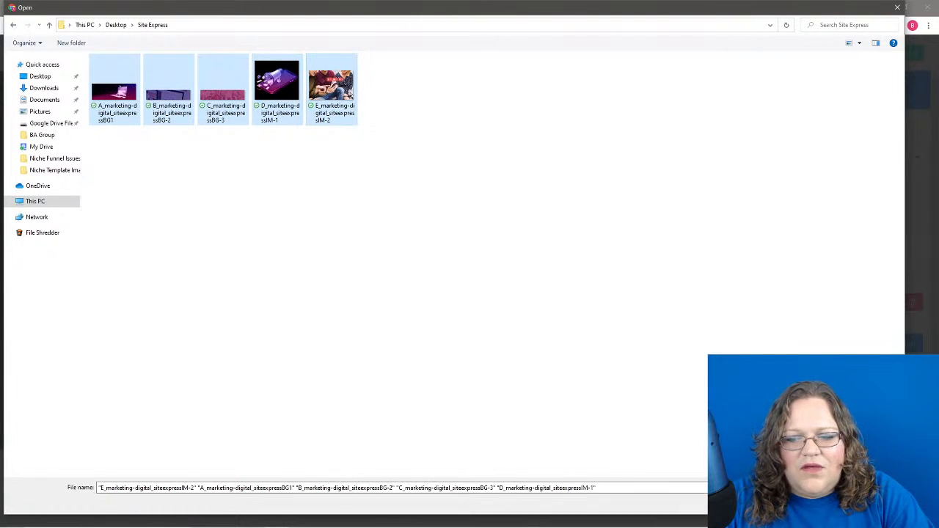
{"action": "left_click", "coordinate": [835, 505]}
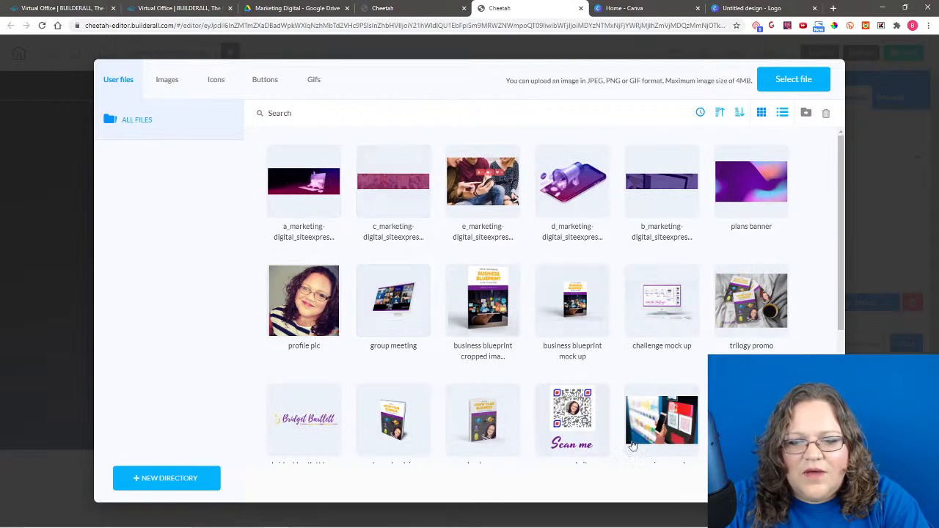
{"action": "double_click", "coordinate": [671, 197]}
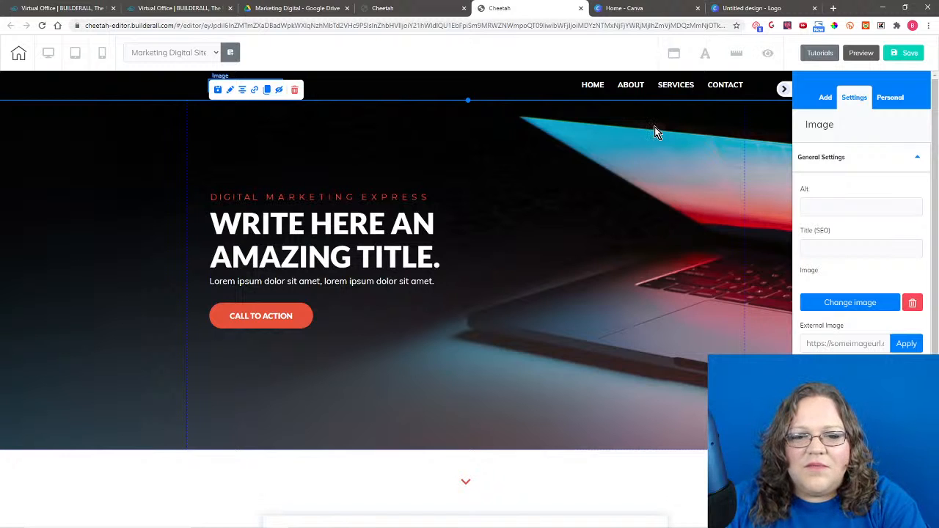
Step: Replace the hero panel's background image with the uploaded A_marketing-digital_siteexpressBG1 laptop picture
{"action": "left_click", "coordinate": [599, 348]}
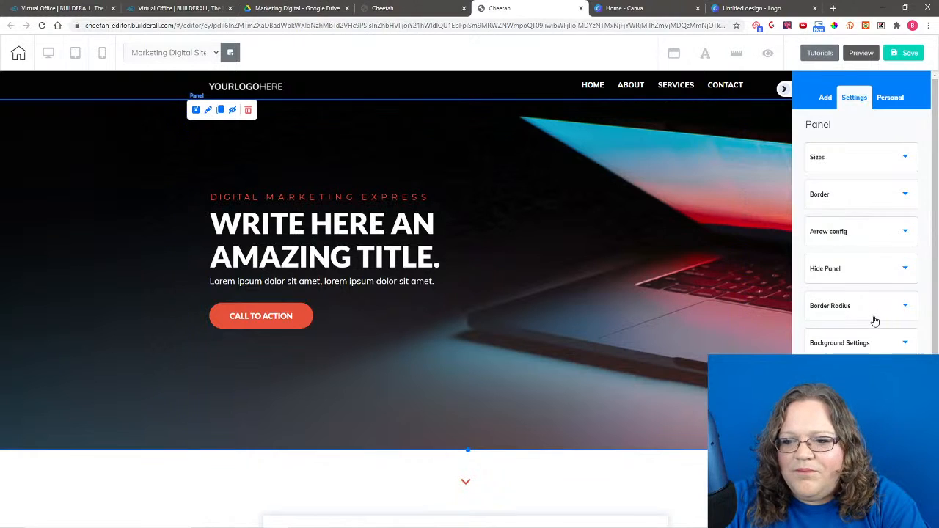
{"action": "left_click", "coordinate": [864, 345]}
{"action": "scroll", "coordinate": [885, 314], "scroll_direction": "down", "scroll_amount": 4}
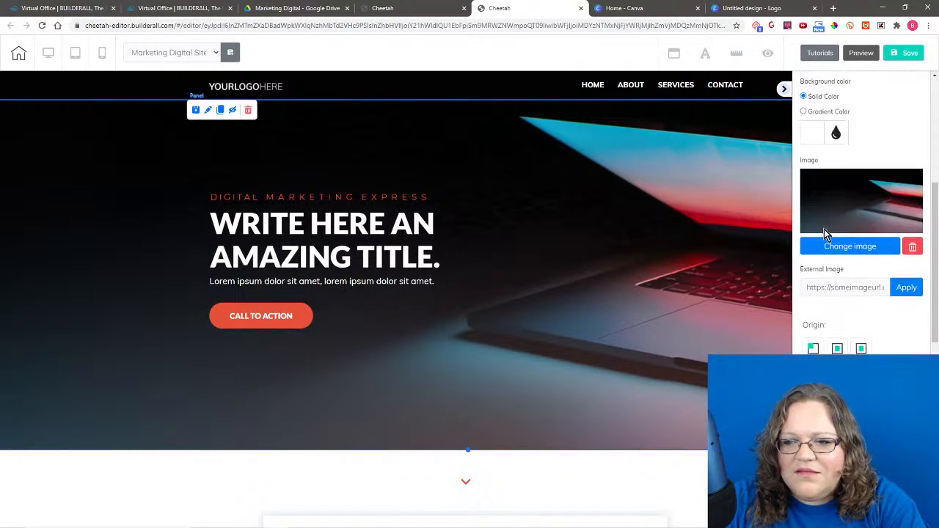
{"action": "left_click", "coordinate": [851, 247]}
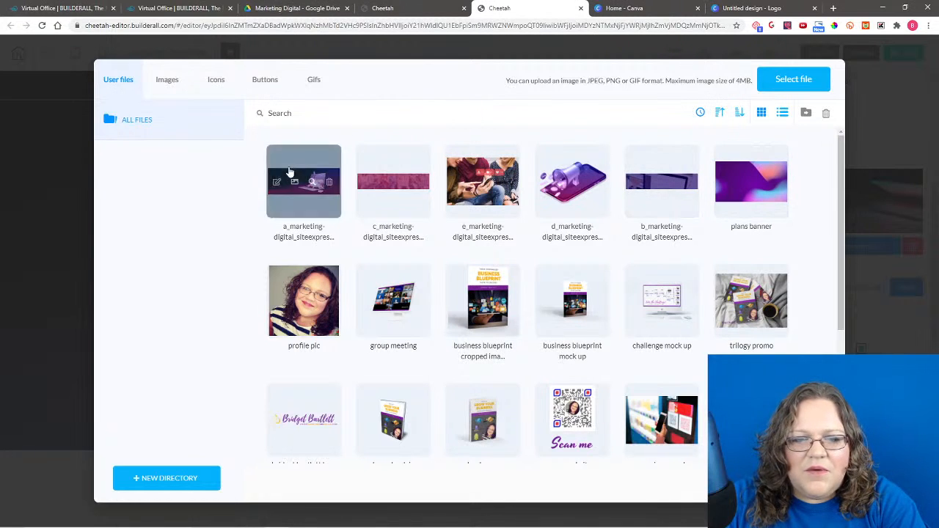
{"action": "mouse_move", "coordinate": [308, 157]}
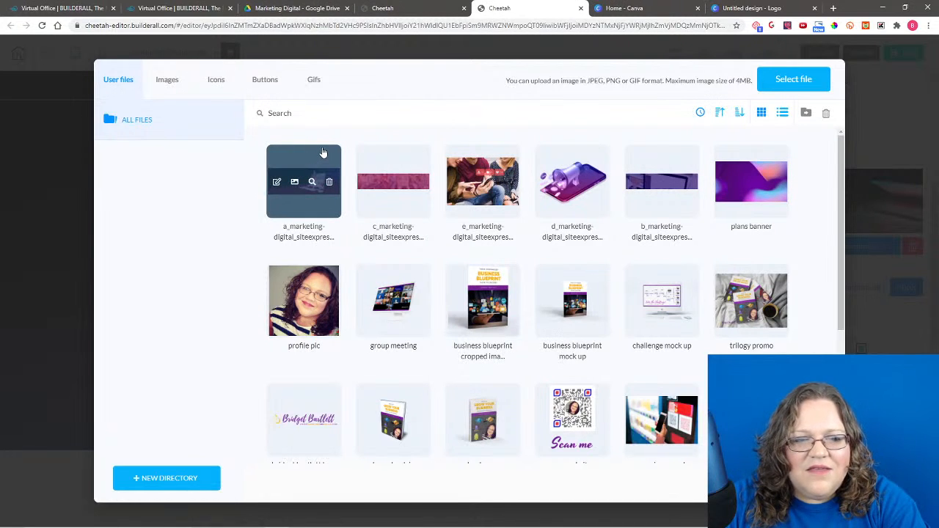
{"action": "left_click", "coordinate": [323, 152]}
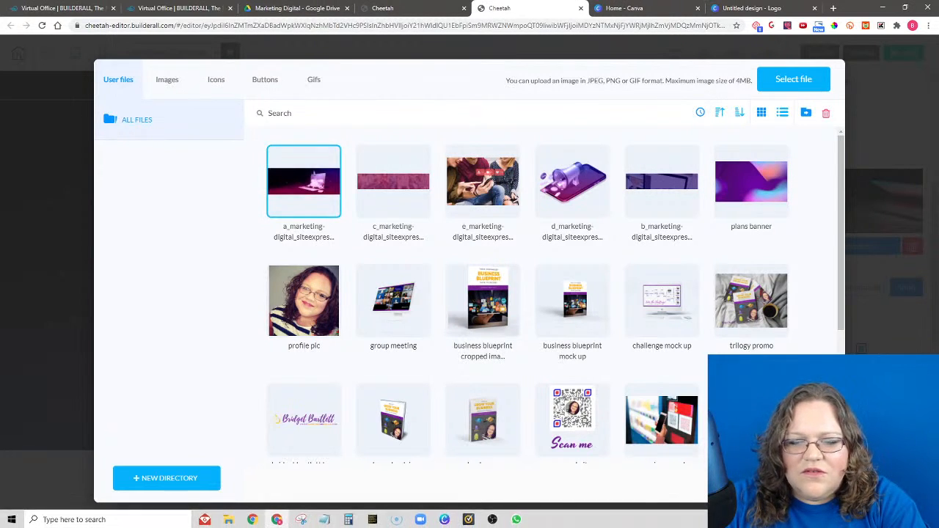
{"action": "left_click", "coordinate": [781, 479]}
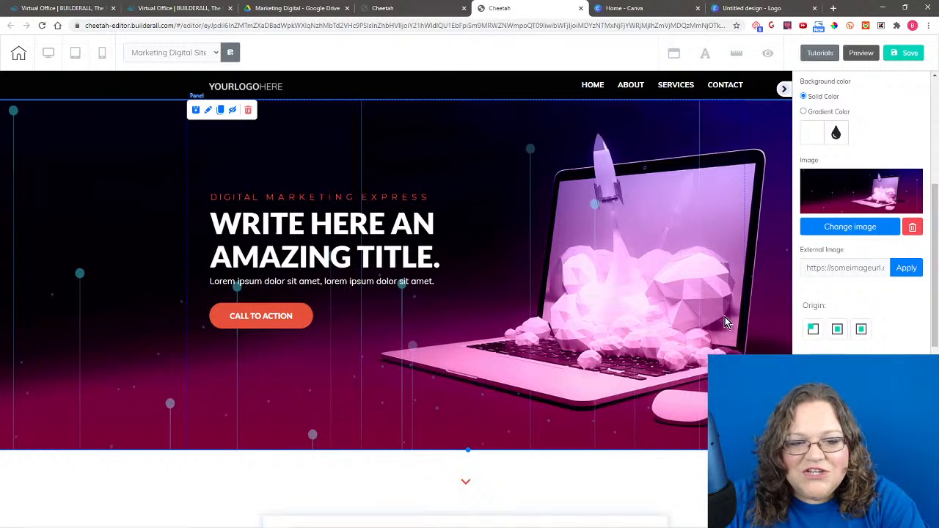
Step: Replace the hand-and-mouse image beside the company benefits text with the uploaded d_marketing-digital_siteexpress picture of a megaphone on a phone
{"action": "scroll", "coordinate": [735, 350], "scroll_direction": "down", "scroll_amount": 5}
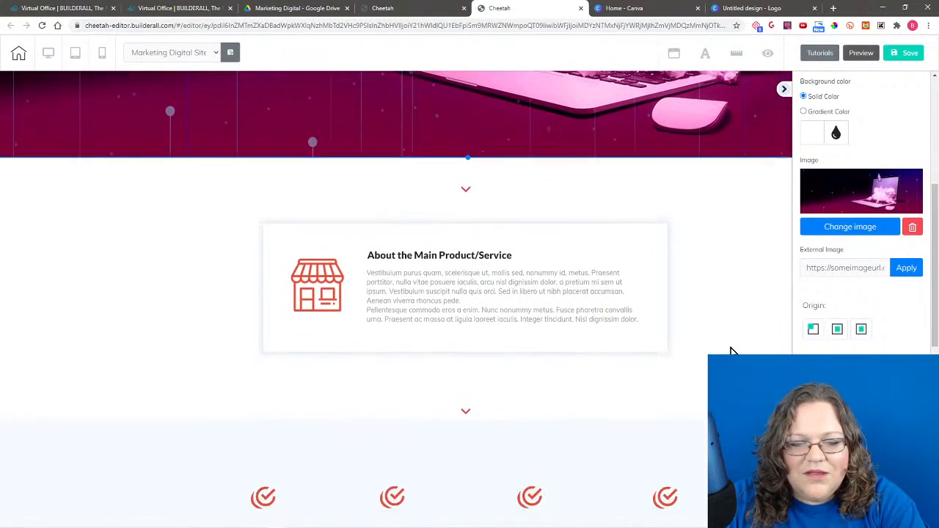
{"action": "scroll", "coordinate": [733, 350], "scroll_direction": "down", "scroll_amount": 8}
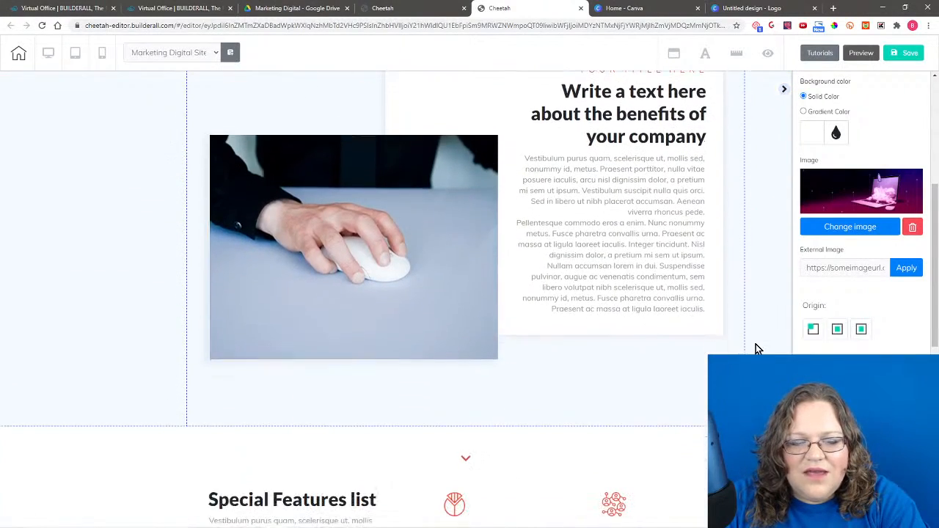
{"action": "left_click", "coordinate": [337, 222]}
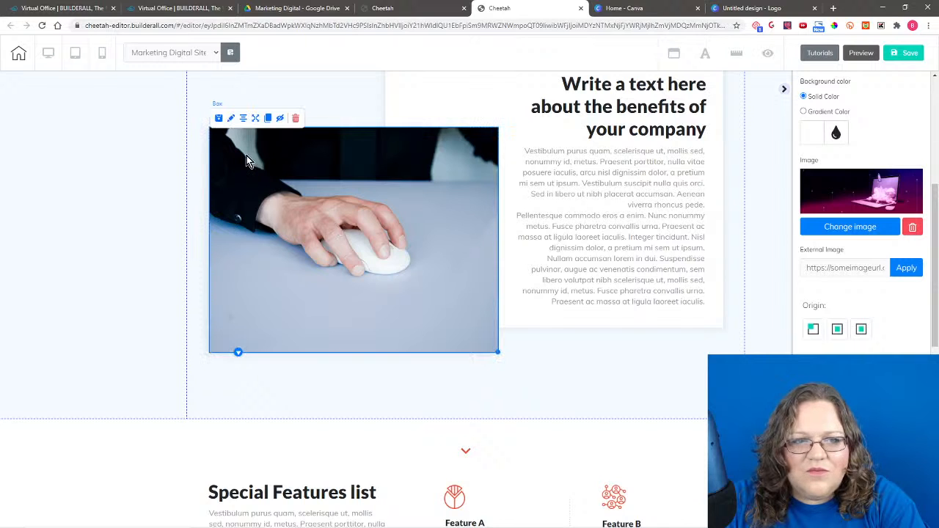
{"action": "left_click", "coordinate": [231, 119]}
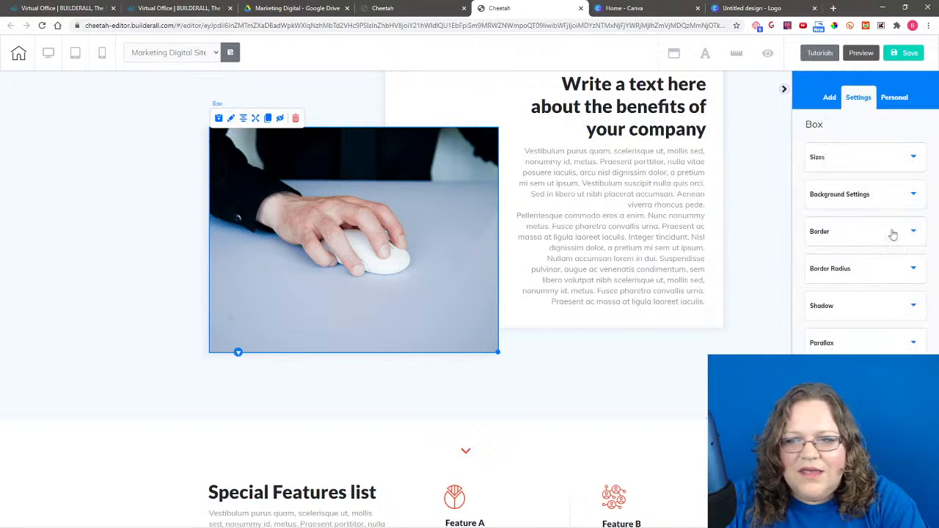
{"action": "left_click", "coordinate": [886, 195]}
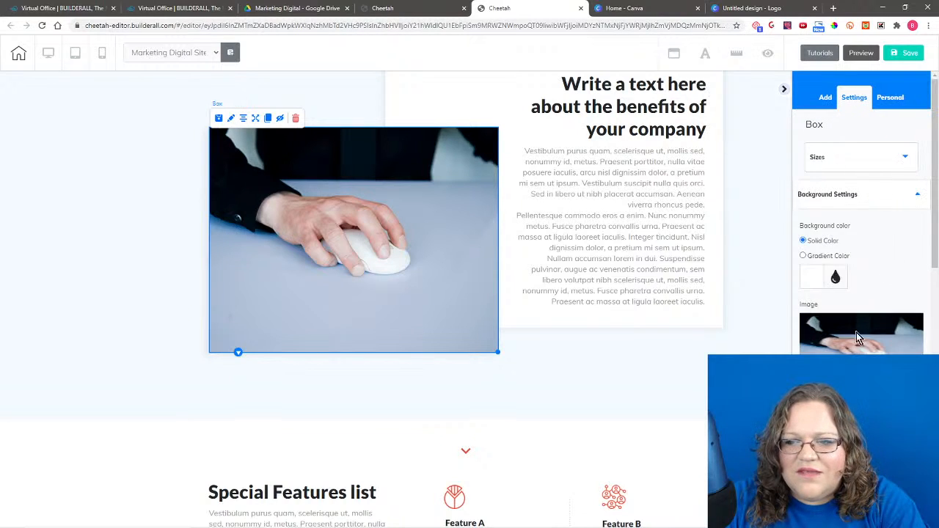
{"action": "left_click", "coordinate": [856, 333]}
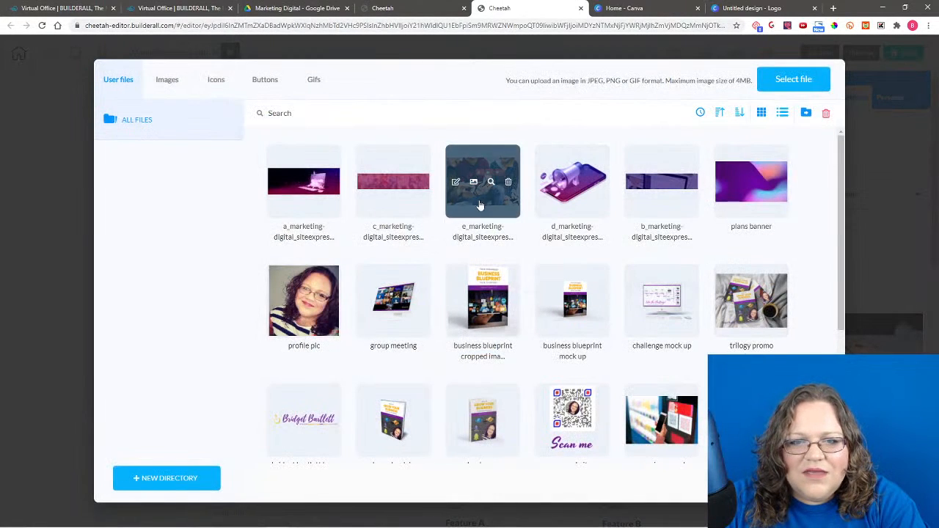
{"action": "left_click", "coordinate": [585, 158]}
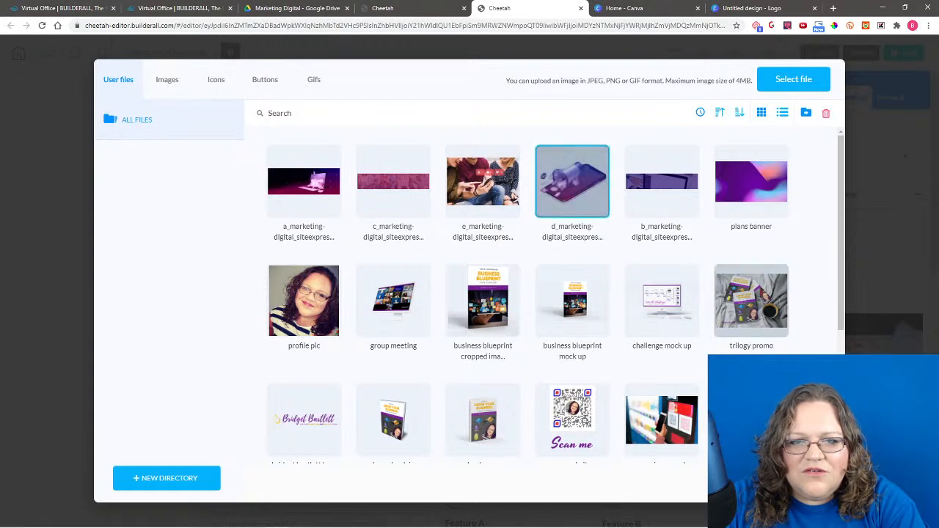
{"action": "left_click", "coordinate": [779, 478]}
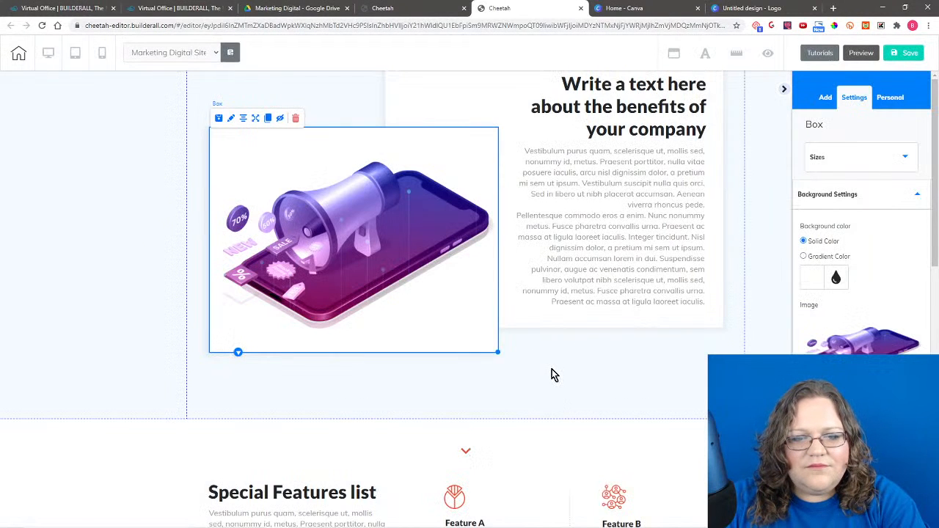
{"action": "left_click", "coordinate": [551, 375]}
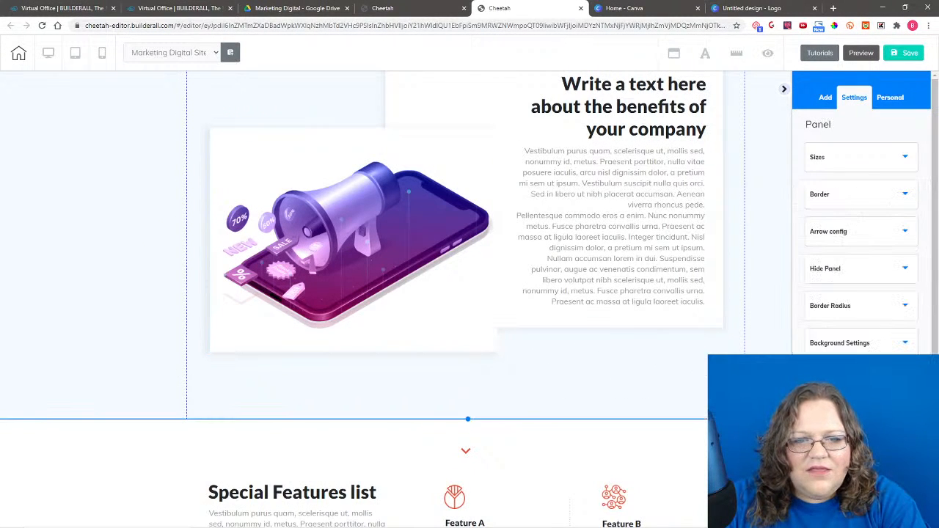
Step: Replace the Think Outside the Box image in the What Is Different section with the uploaded e_marketing-digital_siteexpress picture
{"action": "scroll", "coordinate": [373, 299], "scroll_direction": "down", "scroll_amount": 10}
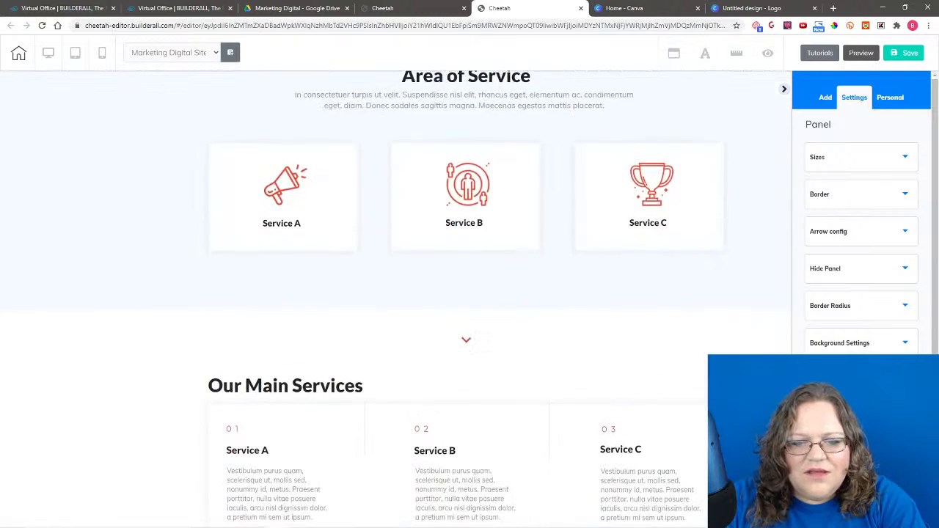
{"action": "scroll", "coordinate": [575, 289], "scroll_direction": "down", "scroll_amount": 6}
{"action": "scroll", "coordinate": [575, 290], "scroll_direction": "up", "scroll_amount": 1}
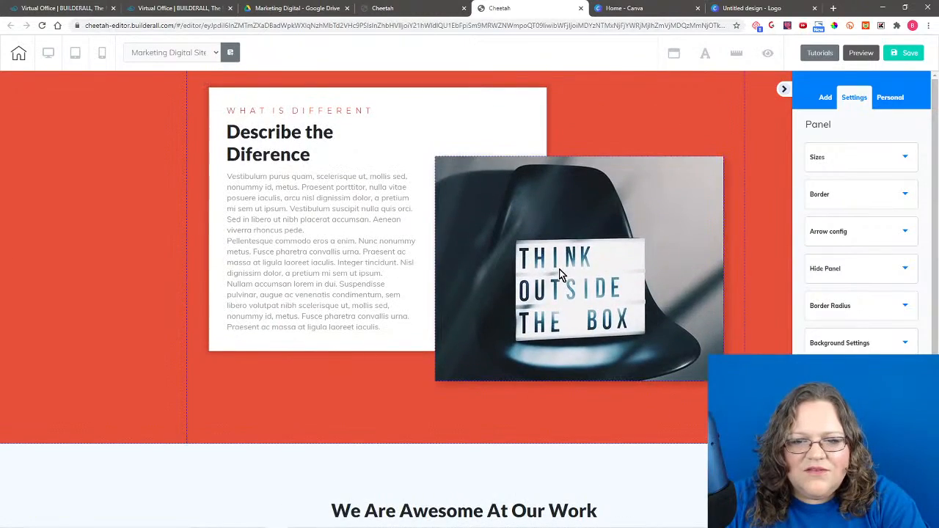
{"action": "left_click", "coordinate": [559, 274]}
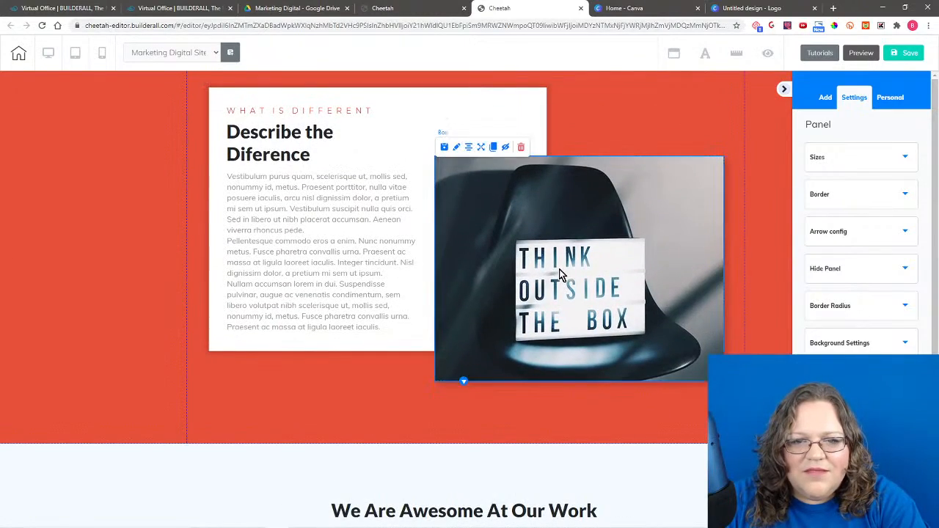
{"action": "left_click", "coordinate": [457, 148]}
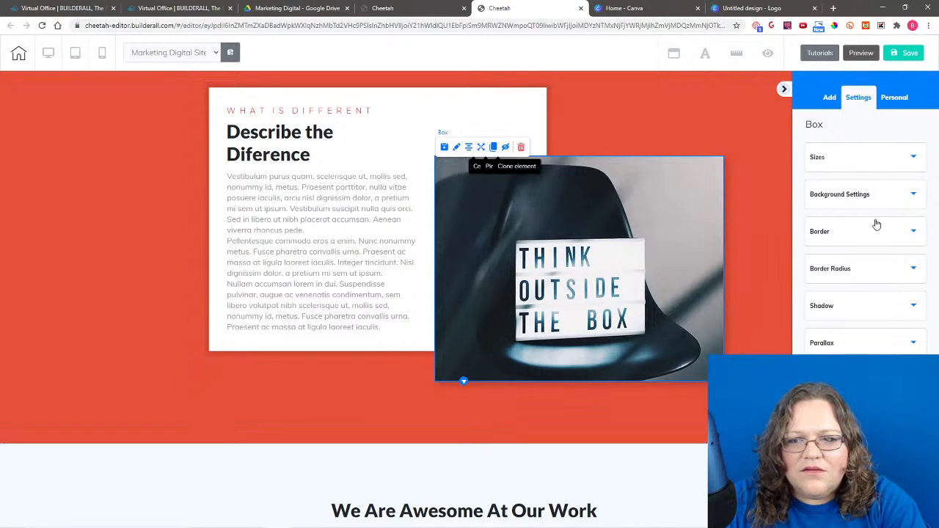
{"action": "left_click", "coordinate": [867, 194]}
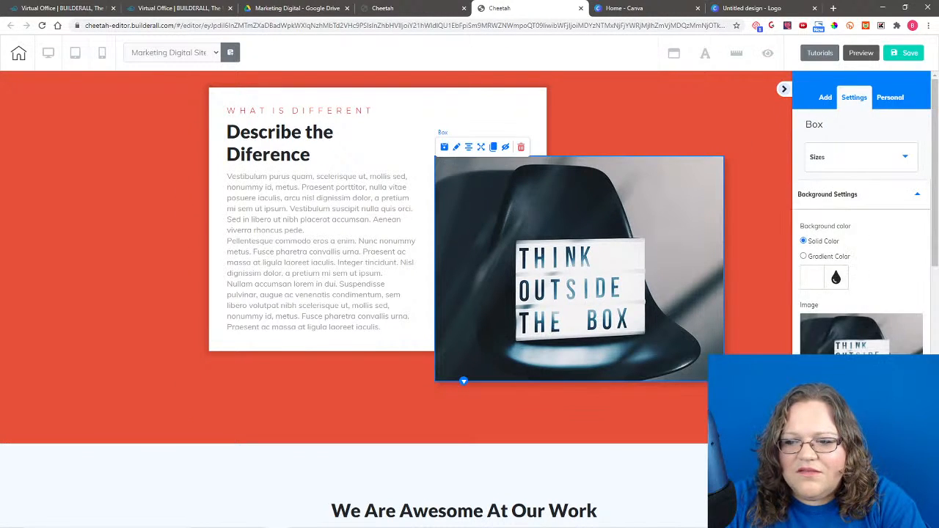
{"action": "left_click", "coordinate": [859, 332]}
{"action": "left_click", "coordinate": [504, 176]}
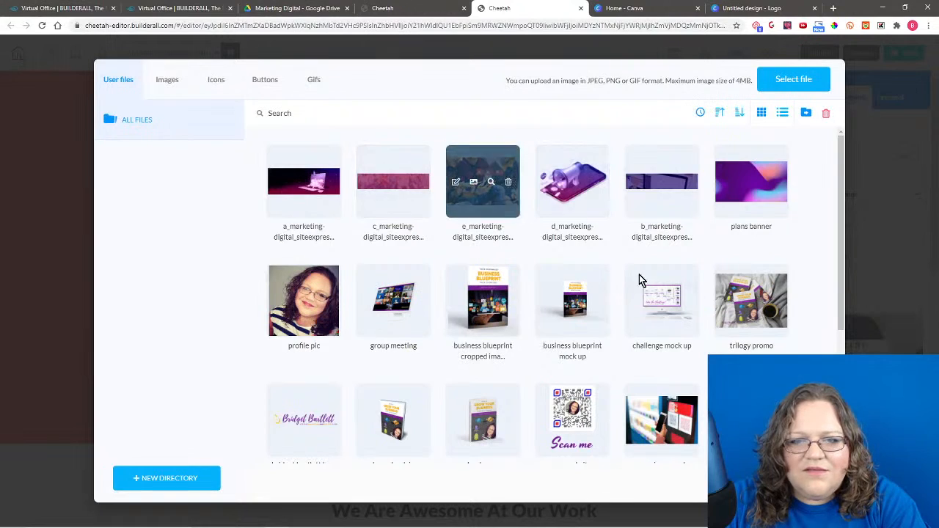
{"action": "left_click", "coordinate": [782, 479]}
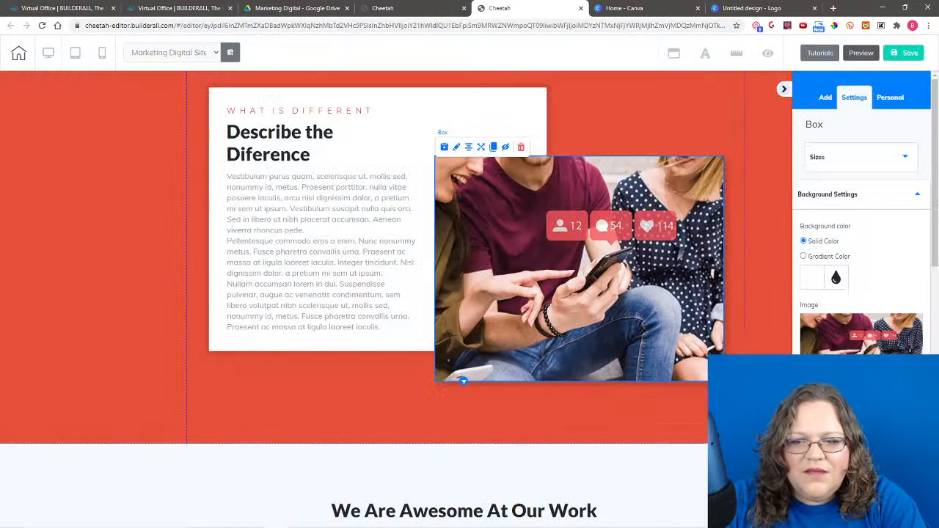
Step: Replace the contact form panel's background image with the uploaded b_marketing-digital_siteexpress picture
{"action": "scroll", "coordinate": [373, 294], "scroll_direction": "down", "scroll_amount": 3}
{"action": "scroll", "coordinate": [396, 294], "scroll_direction": "down", "scroll_amount": 9}
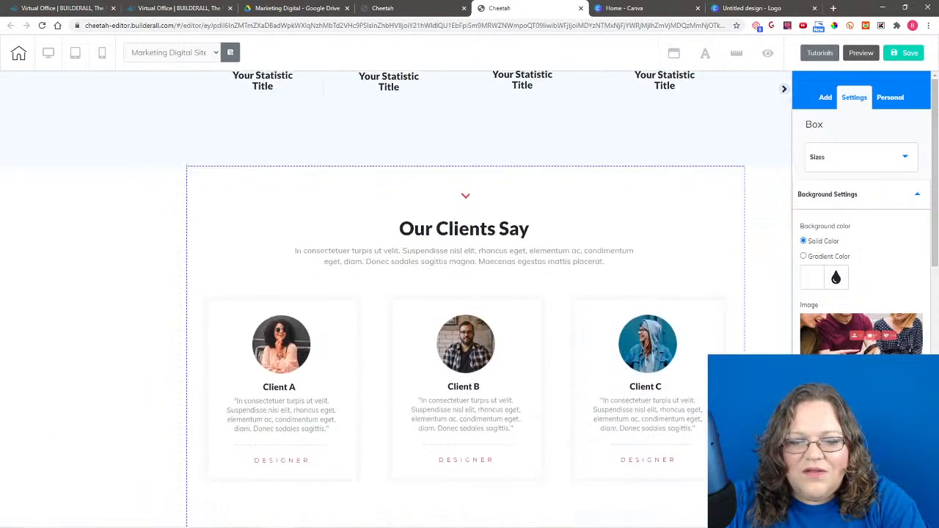
{"action": "scroll", "coordinate": [767, 289], "scroll_direction": "down", "scroll_amount": 3}
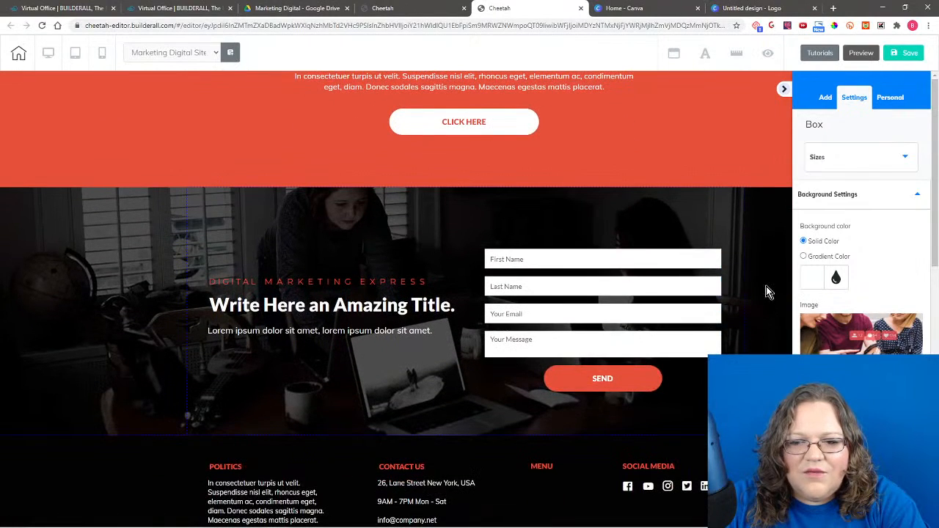
{"action": "left_click", "coordinate": [242, 236]}
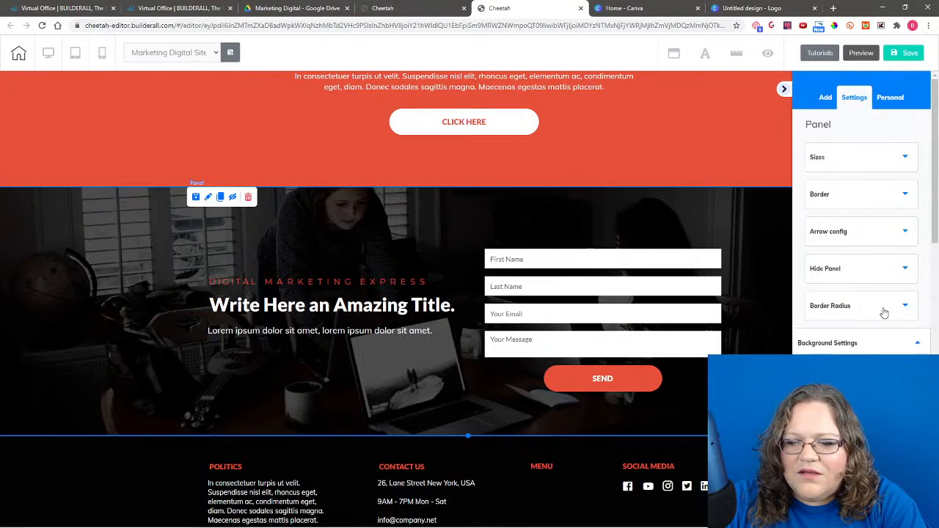
{"action": "left_click", "coordinate": [850, 342]}
{"action": "left_click", "coordinate": [844, 220]}
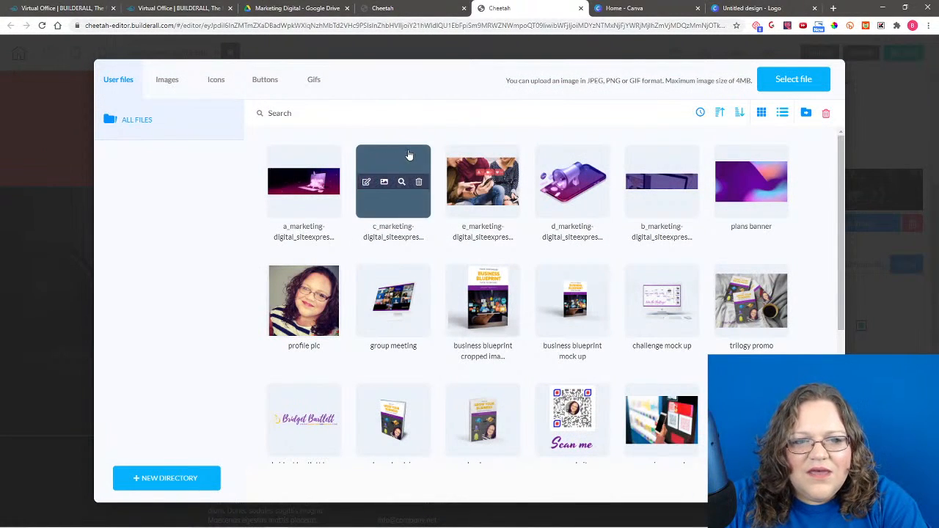
{"action": "left_click", "coordinate": [671, 170]}
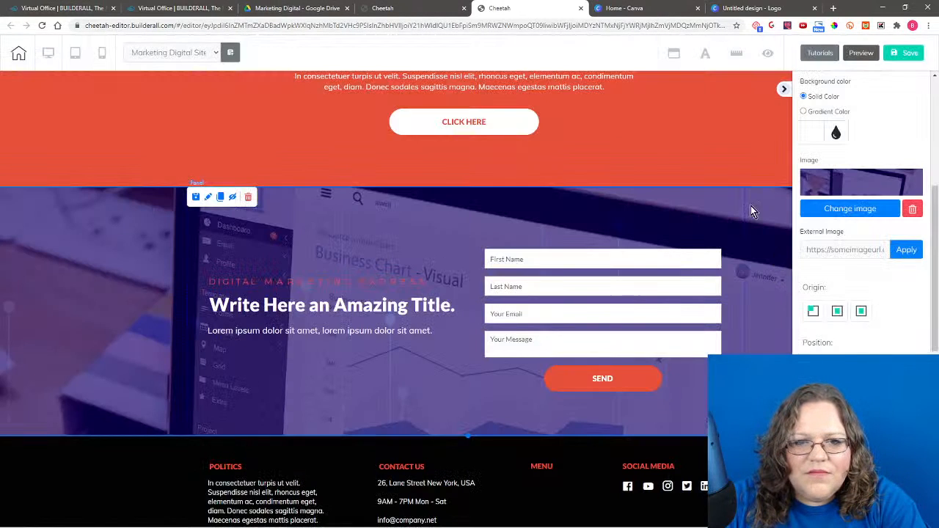
Step: Give the Who is Going to Help your Customers panel the c_marketing-digital_siteexpress background image, and fade out its solid background color
{"action": "scroll", "coordinate": [728, 175], "scroll_direction": "up", "scroll_amount": 3}
{"action": "left_click", "coordinate": [727, 171]}
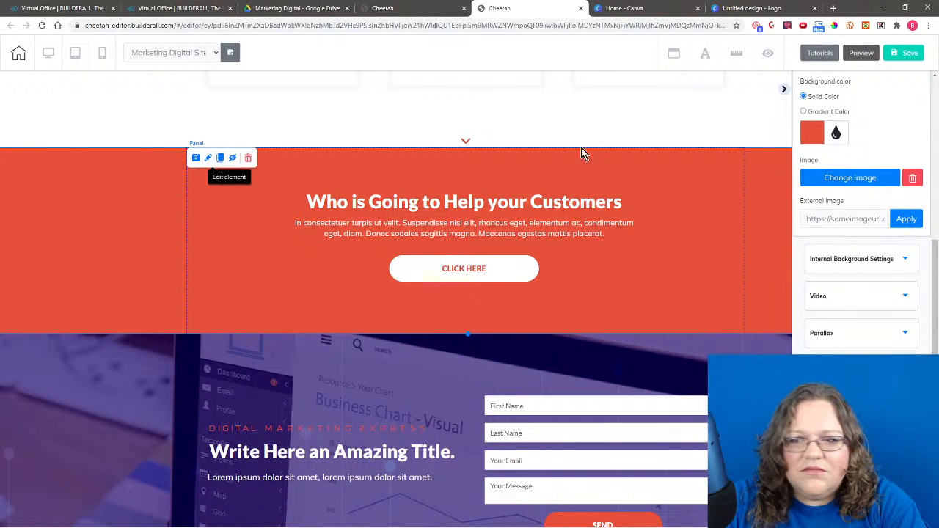
{"action": "scroll", "coordinate": [377, 198], "scroll_direction": "up", "scroll_amount": 1}
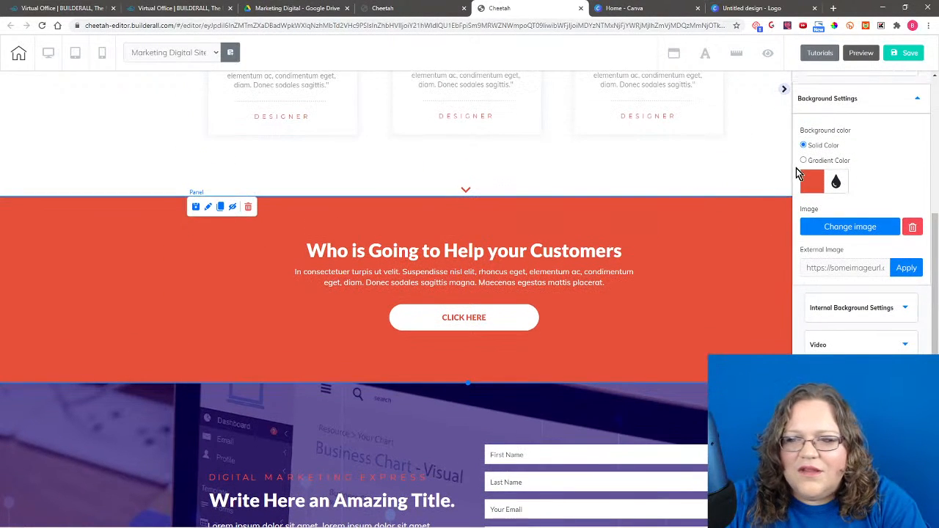
{"action": "scroll", "coordinate": [867, 226], "scroll_direction": "up", "scroll_amount": 1}
{"action": "scroll", "coordinate": [867, 226], "scroll_direction": "up", "scroll_amount": 2}
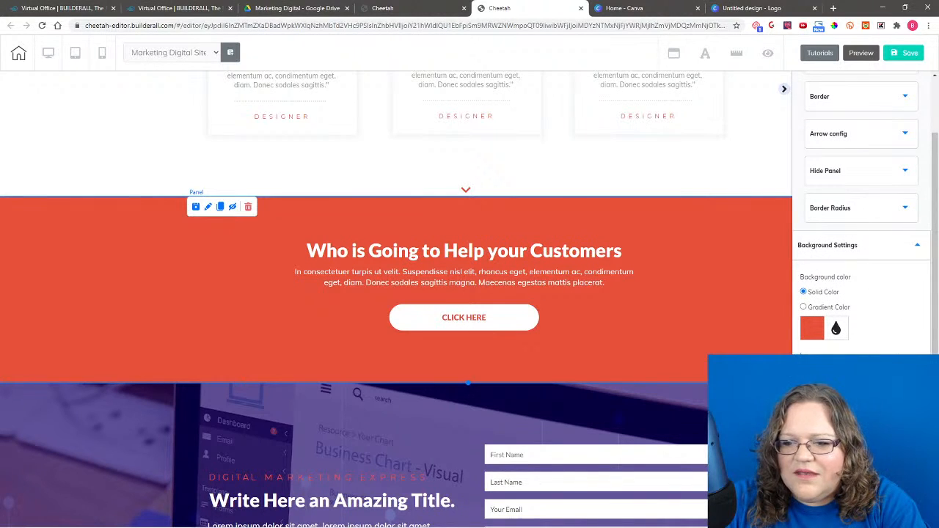
{"action": "left_click", "coordinate": [823, 382]}
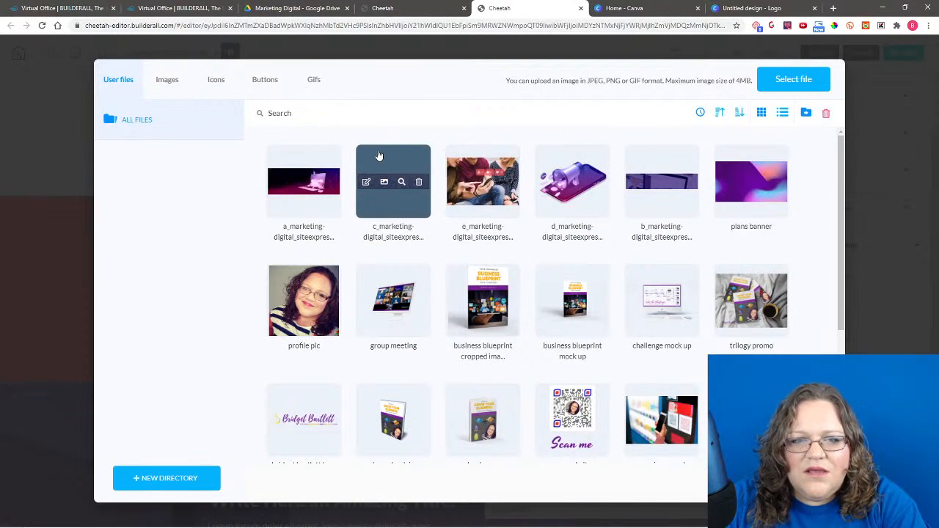
{"action": "left_click", "coordinate": [381, 157]}
{"action": "left_click", "coordinate": [791, 478]}
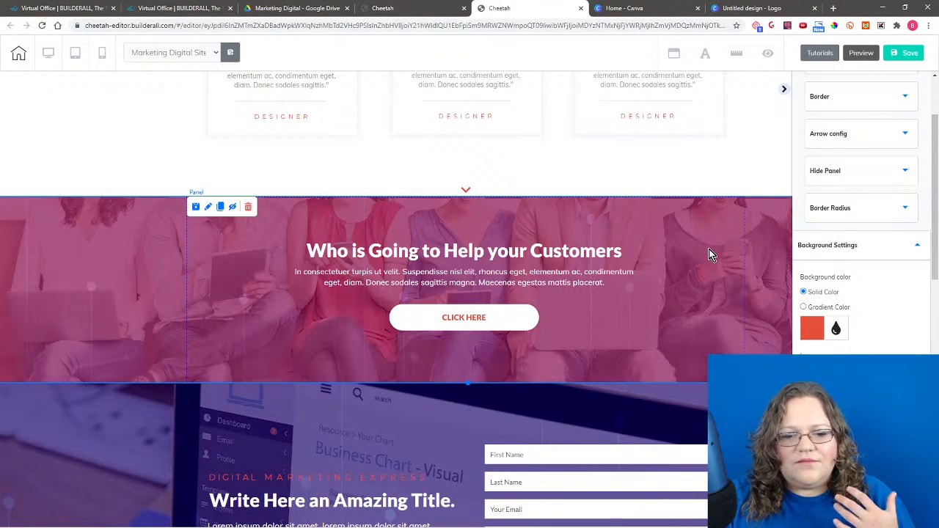
{"action": "left_click", "coordinate": [821, 336]}
{"action": "left_click_drag", "start_coordinate": [915, 355], "coordinate": [809, 355]}
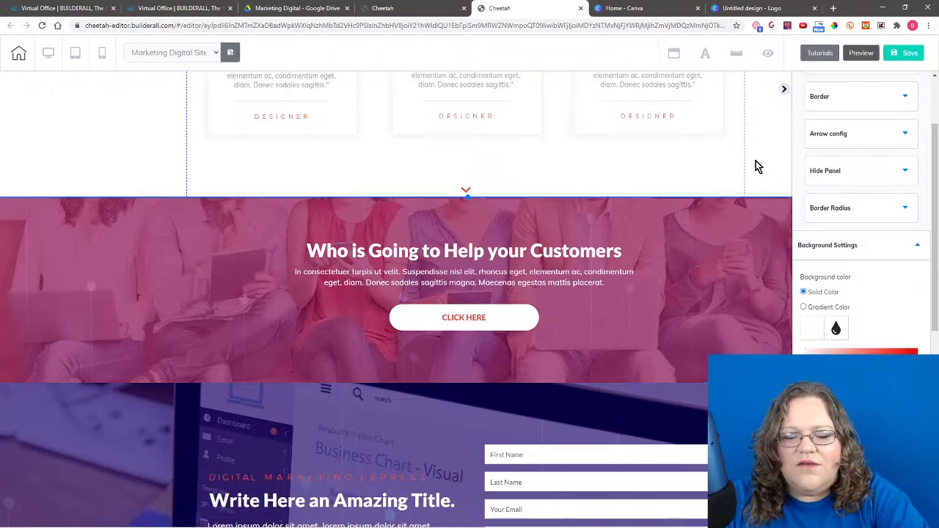
Step: Review the replaced images across the page, from the contact form back up to the hero panel
{"action": "scroll", "coordinate": [754, 245], "scroll_direction": "up", "scroll_amount": 3}
{"action": "scroll", "coordinate": [750, 246], "scroll_direction": "down", "scroll_amount": 7}
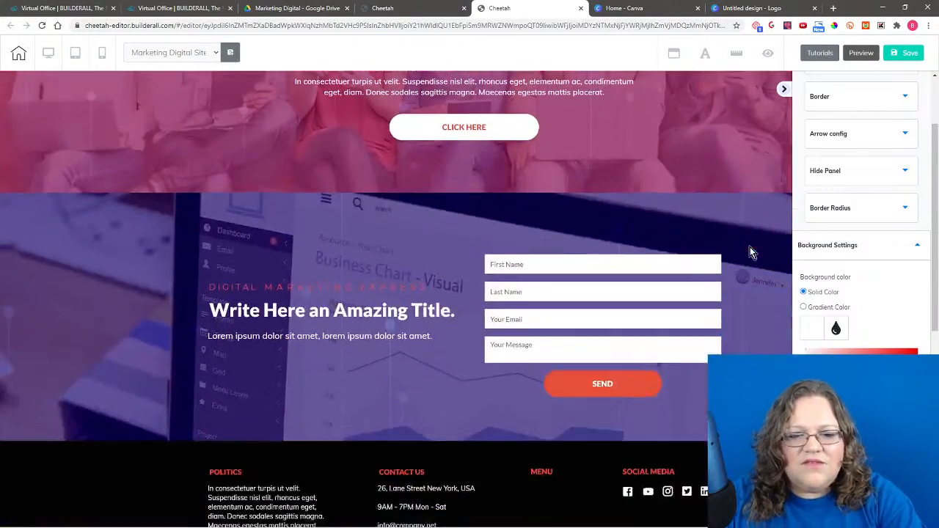
{"action": "scroll", "coordinate": [750, 249], "scroll_direction": "up", "scroll_amount": 6}
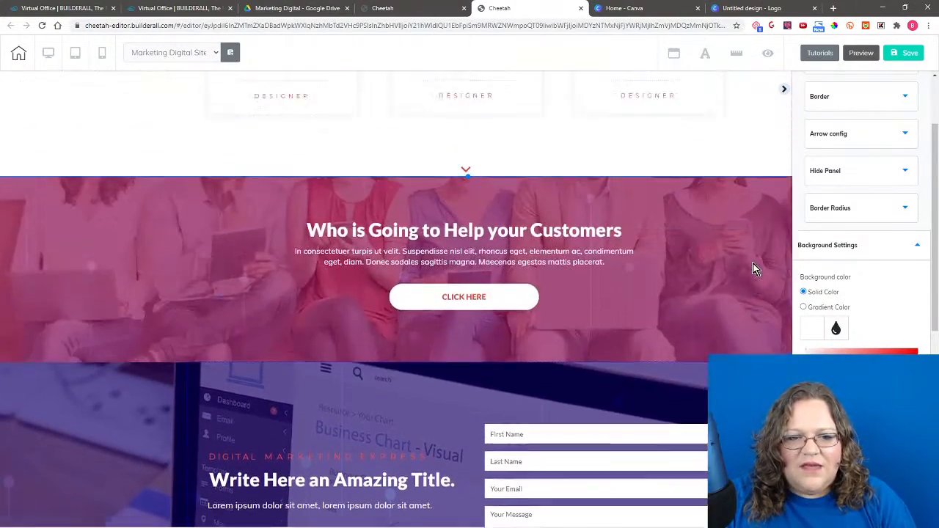
{"action": "scroll", "coordinate": [754, 269], "scroll_direction": "up", "scroll_amount": 10}
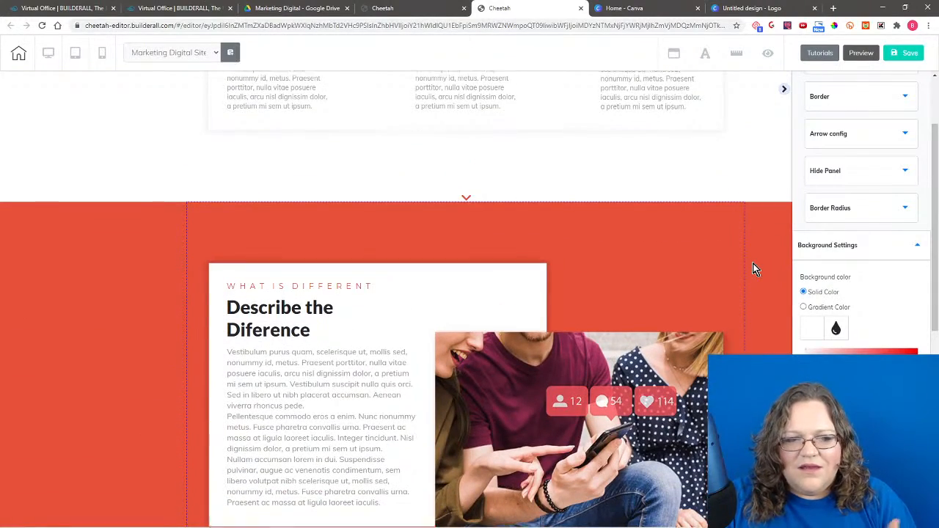
{"action": "scroll", "coordinate": [756, 269], "scroll_direction": "up", "scroll_amount": 15}
{"action": "scroll", "coordinate": [755, 270], "scroll_direction": "up", "scroll_amount": 10}
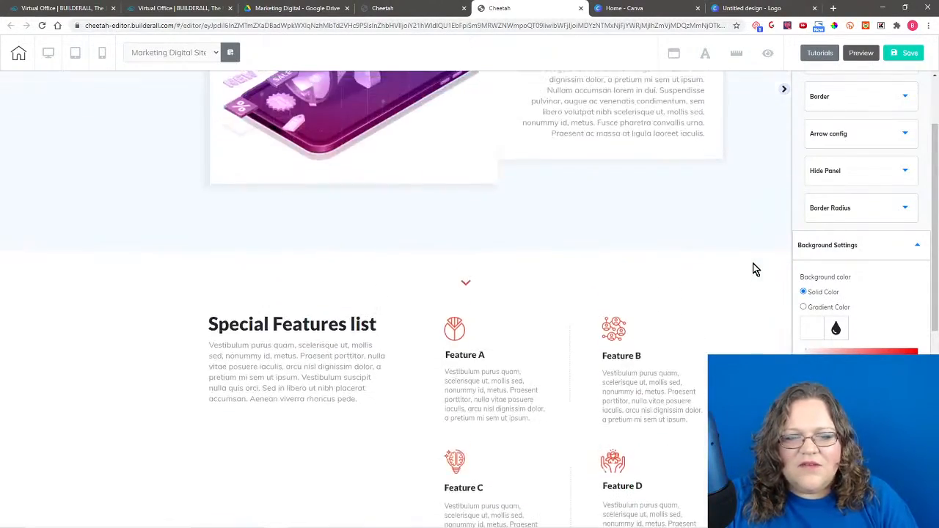
{"action": "scroll", "coordinate": [753, 268], "scroll_direction": "up", "scroll_amount": 10}
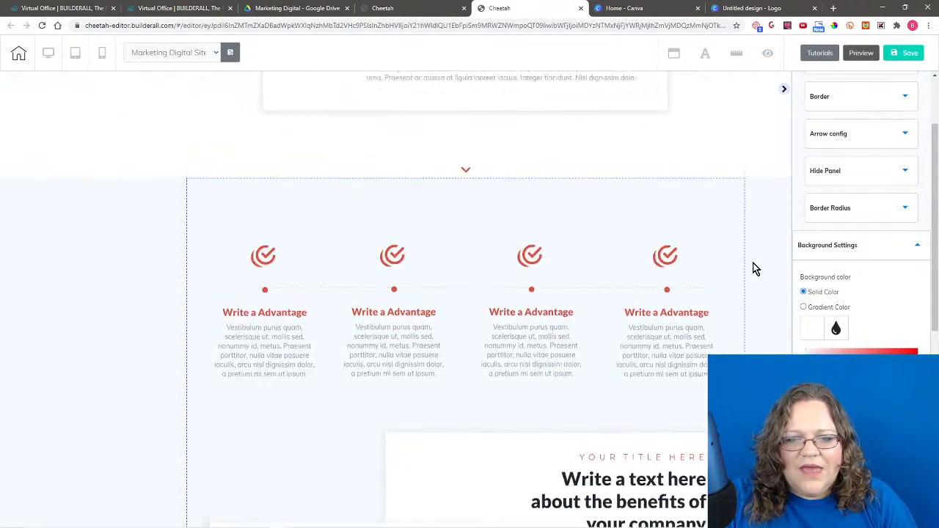
{"action": "scroll", "coordinate": [754, 268], "scroll_direction": "up", "scroll_amount": 2}
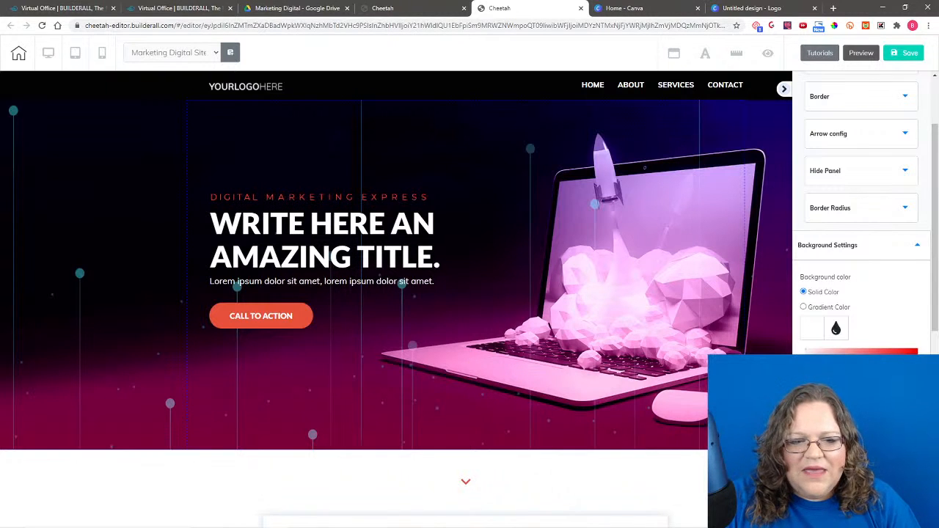
{"action": "scroll", "coordinate": [510, 393], "scroll_direction": "down", "scroll_amount": 1}
{"action": "scroll", "coordinate": [577, 345], "scroll_direction": "up", "scroll_amount": 1}
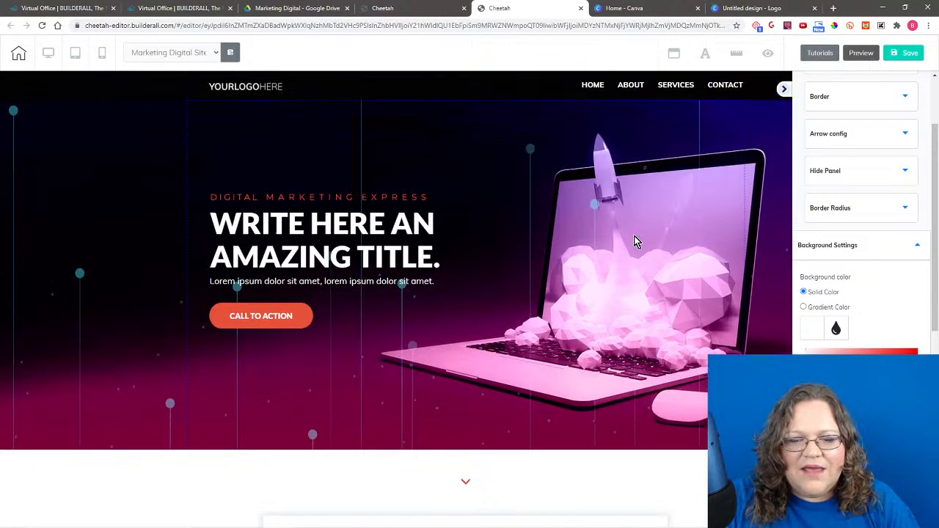
Step: Sample the purple 9656B1 from the laptop screen in the hero image and enter it as the selected panel's solid background color
{"action": "left_click", "coordinate": [834, 26]}
{"action": "left_click", "coordinate": [803, 42]}
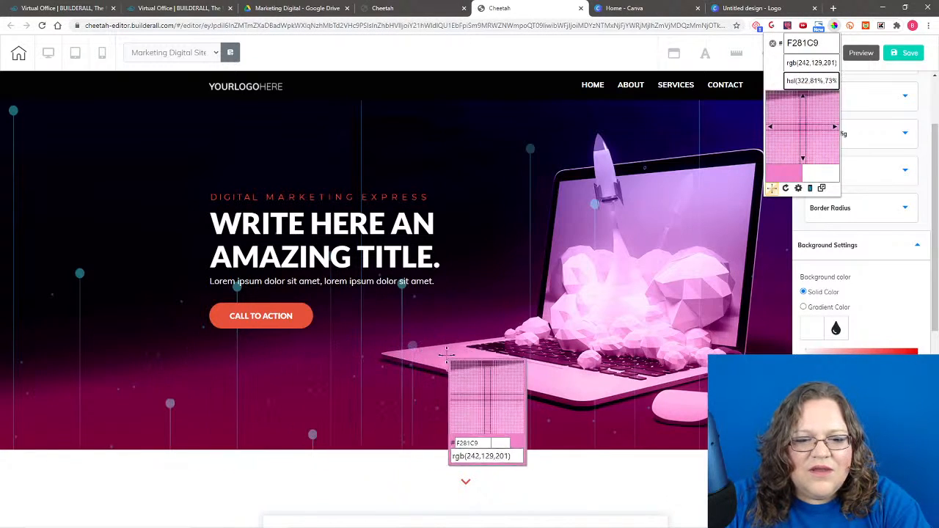
{"action": "left_click", "coordinate": [572, 208]}
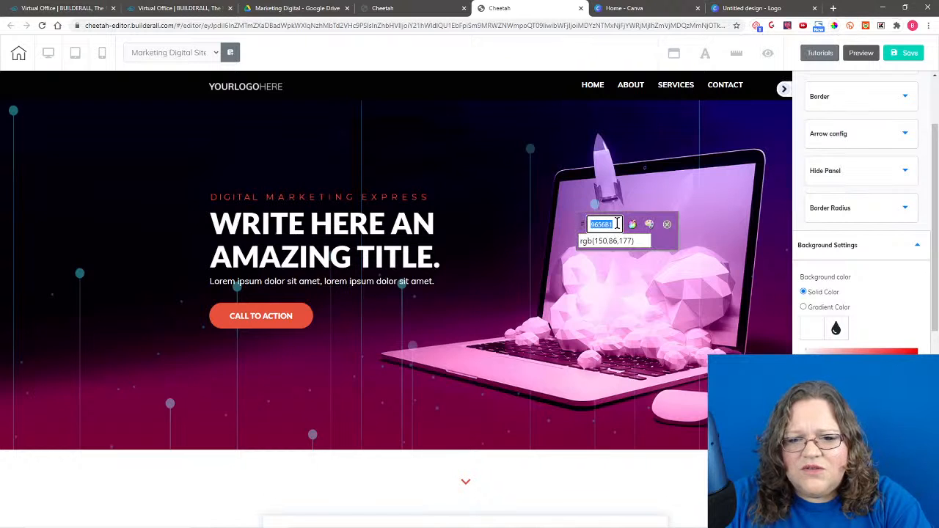
{"action": "right_click", "coordinate": [601, 225]}
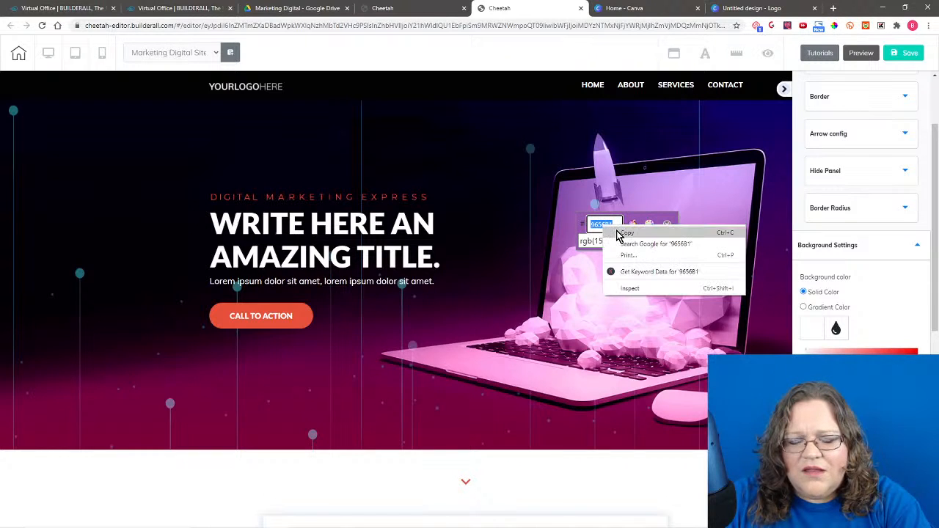
{"action": "left_click", "coordinate": [618, 231]}
{"action": "left_click", "coordinate": [609, 241]}
{"action": "left_click", "coordinate": [667, 224]}
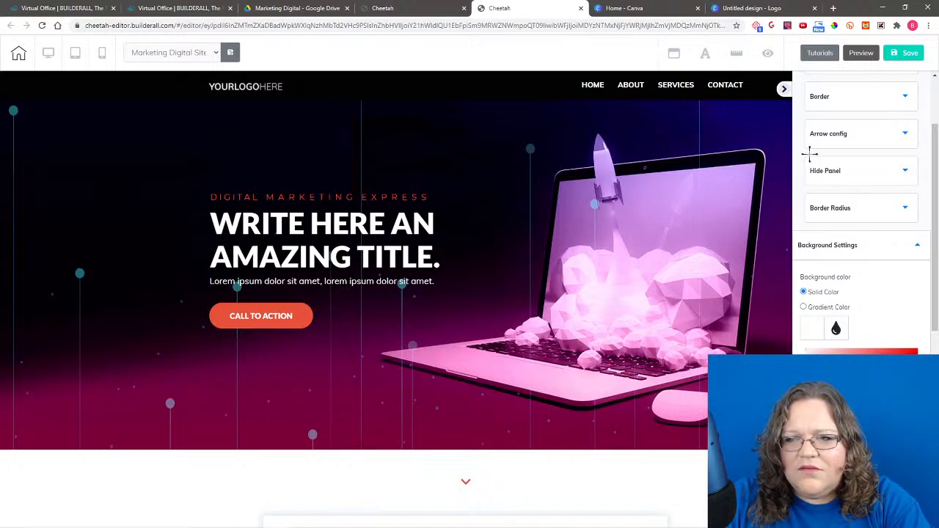
{"action": "left_click", "coordinate": [834, 25]}
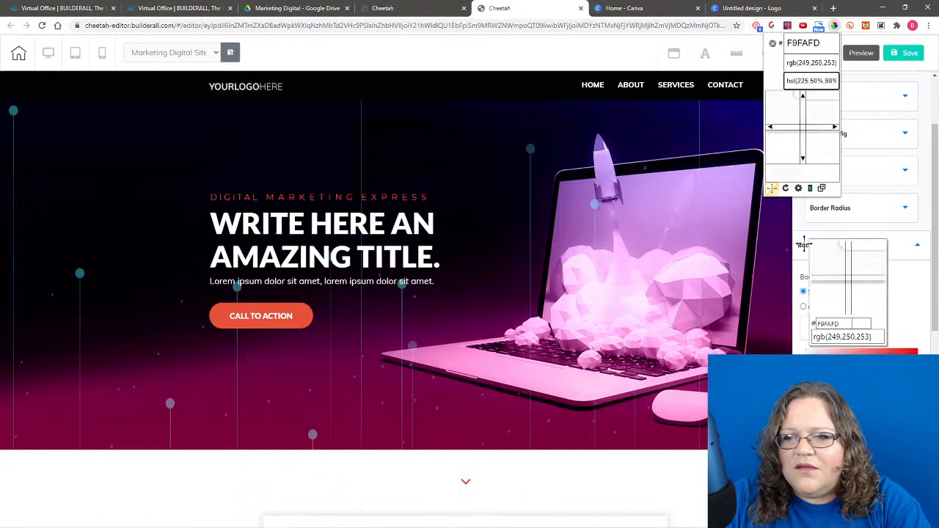
{"action": "left_click", "coordinate": [709, 160]}
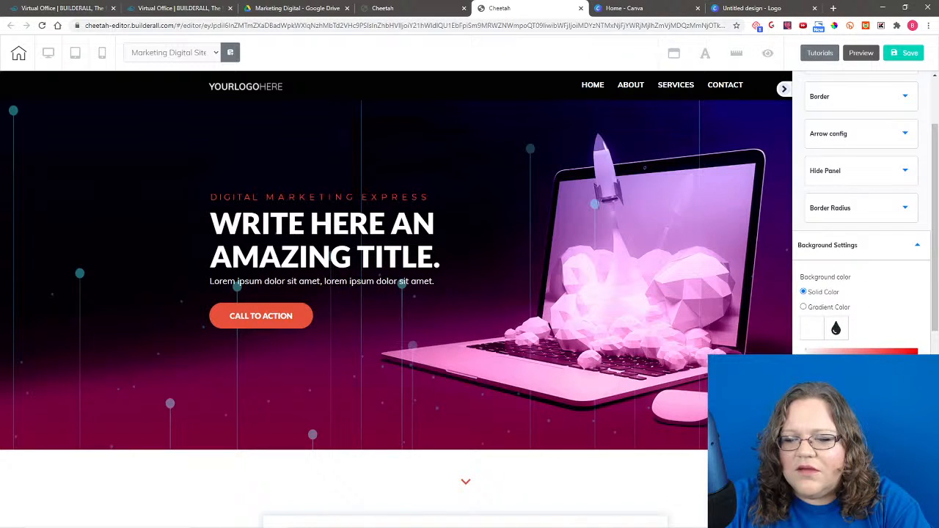
{"action": "left_click", "coordinate": [834, 26]}
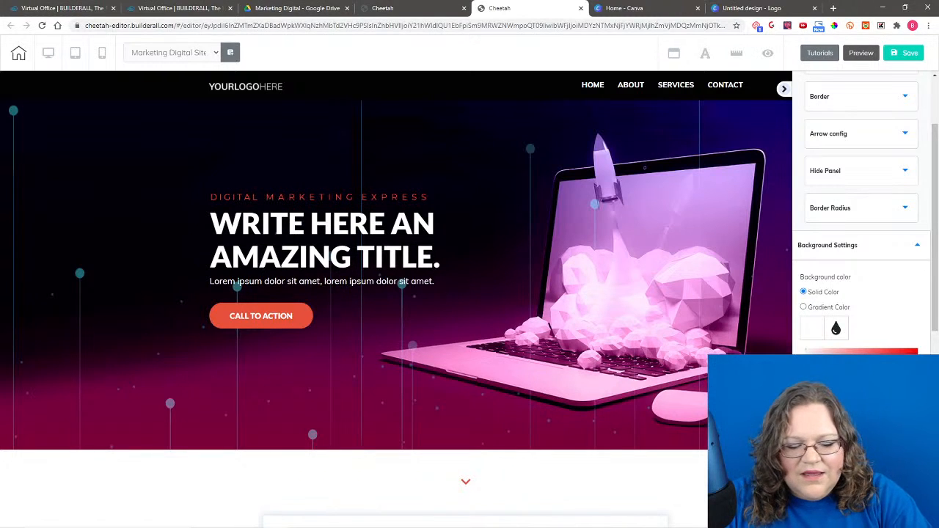
{"action": "key", "text": "ctrl+v"}
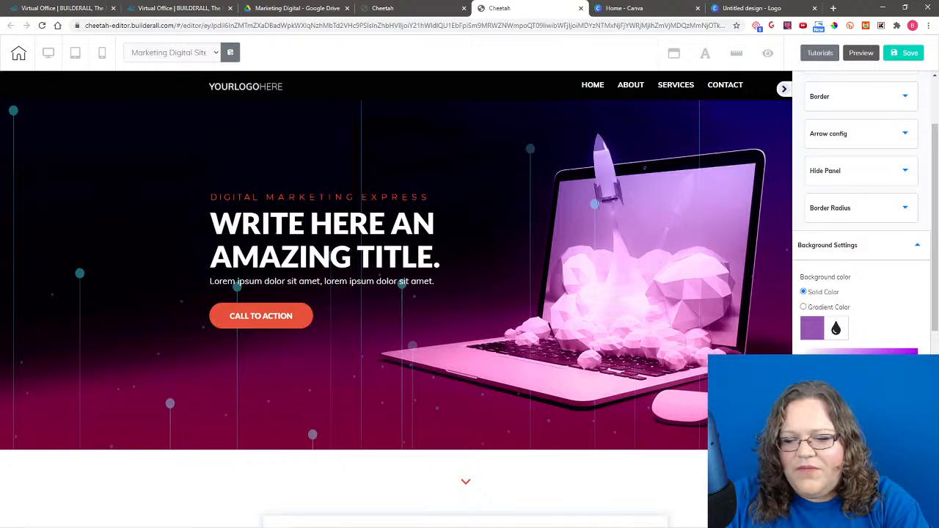
Step: Sample the light pink FEBEFF from the rocket's smoke in the hero image and enter it as the solid background color
{"action": "left_click", "coordinate": [835, 25]}
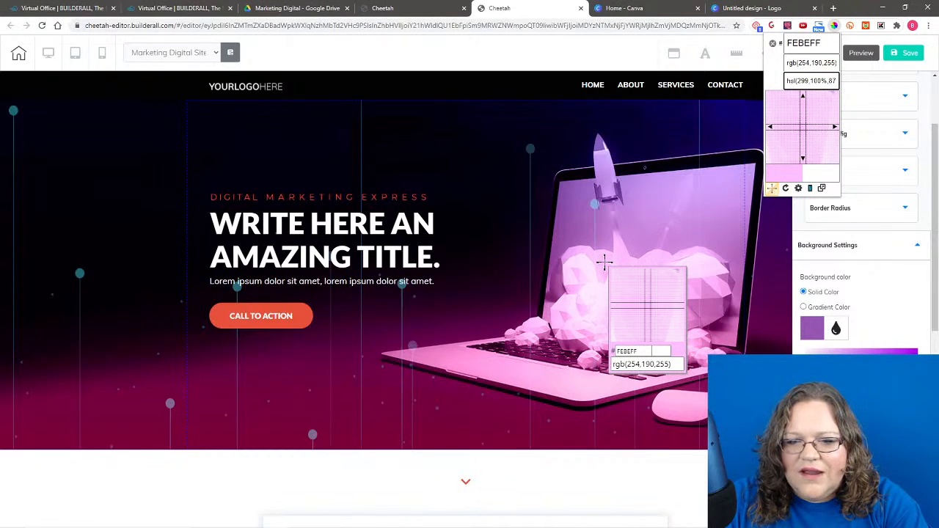
{"action": "left_click", "coordinate": [604, 262]}
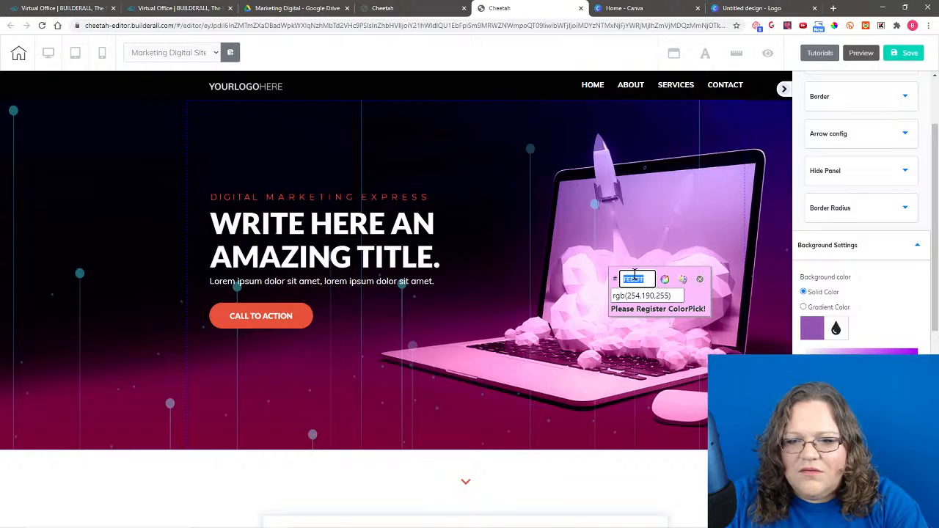
{"action": "right_click", "coordinate": [633, 276]}
{"action": "left_click", "coordinate": [649, 281]}
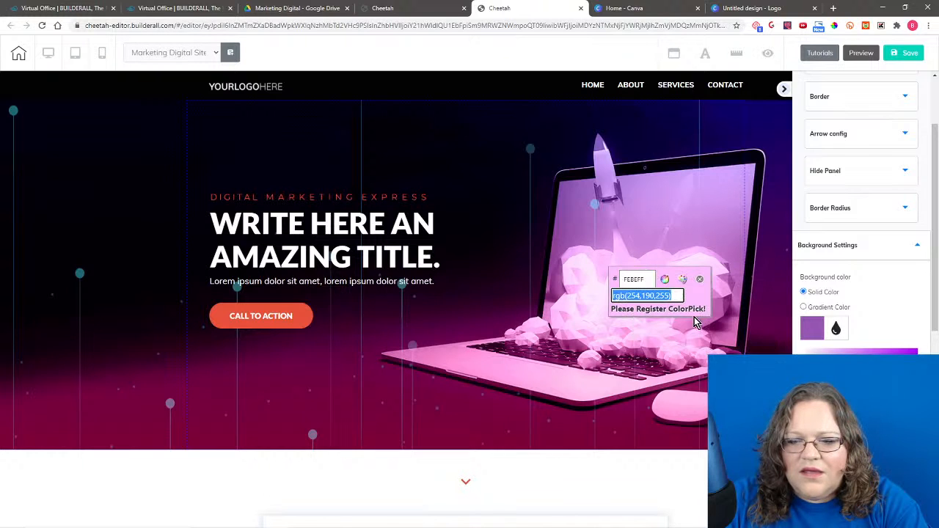
{"action": "left_click", "coordinate": [701, 280]}
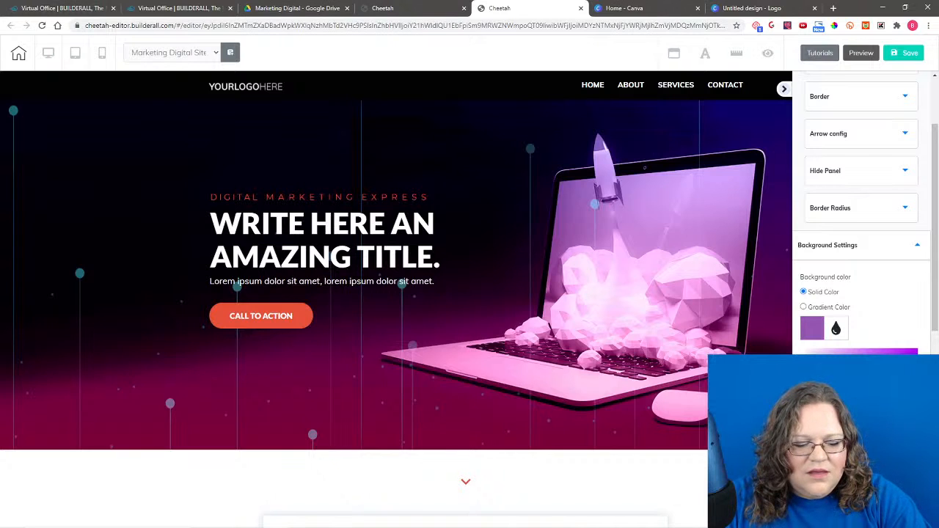
{"action": "key", "text": "ctrl+v"}
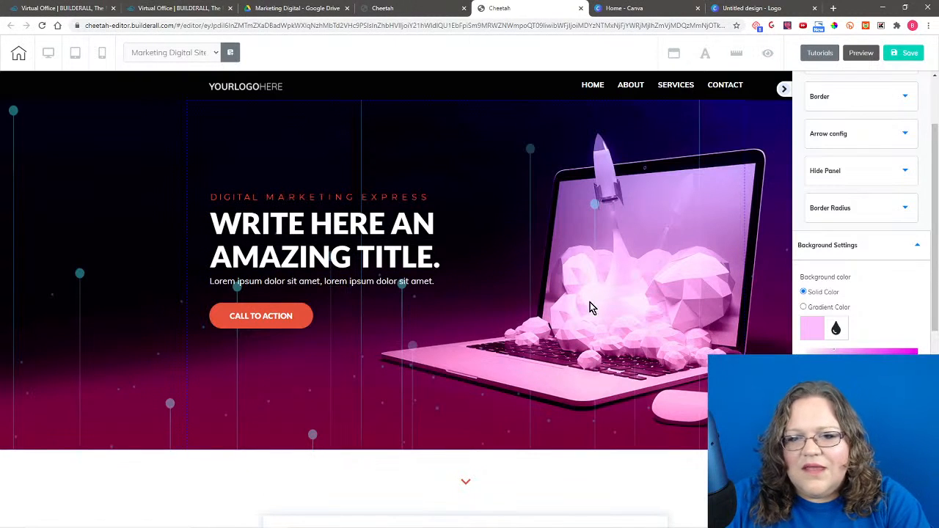
Step: Sample the pink EB7CC4 from the laptop's front corner in the hero image and enter it as the solid background color
{"action": "left_click", "coordinate": [834, 26]}
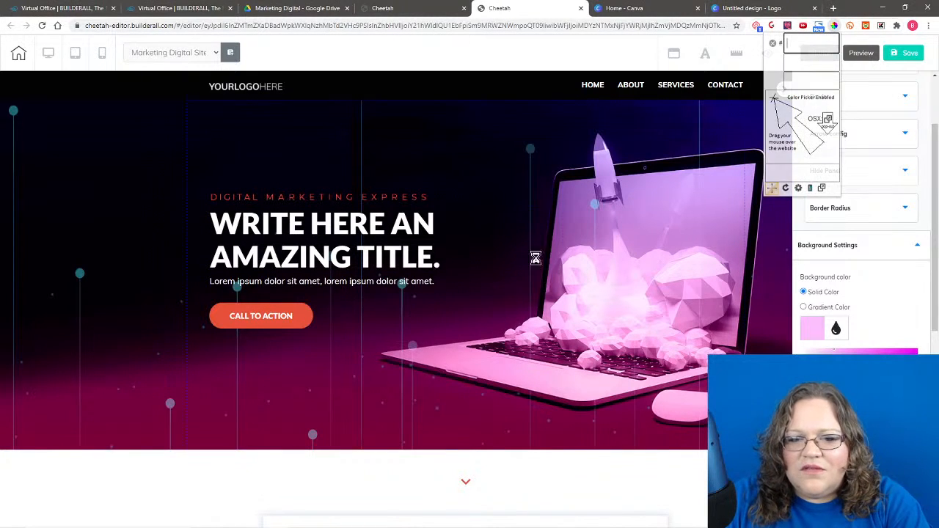
{"action": "left_click", "coordinate": [432, 353]}
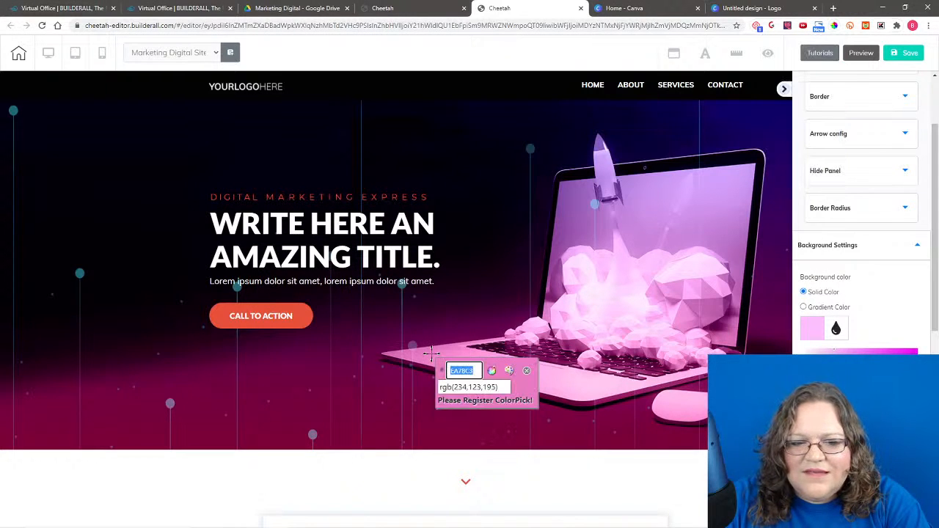
{"action": "right_click", "coordinate": [462, 371]}
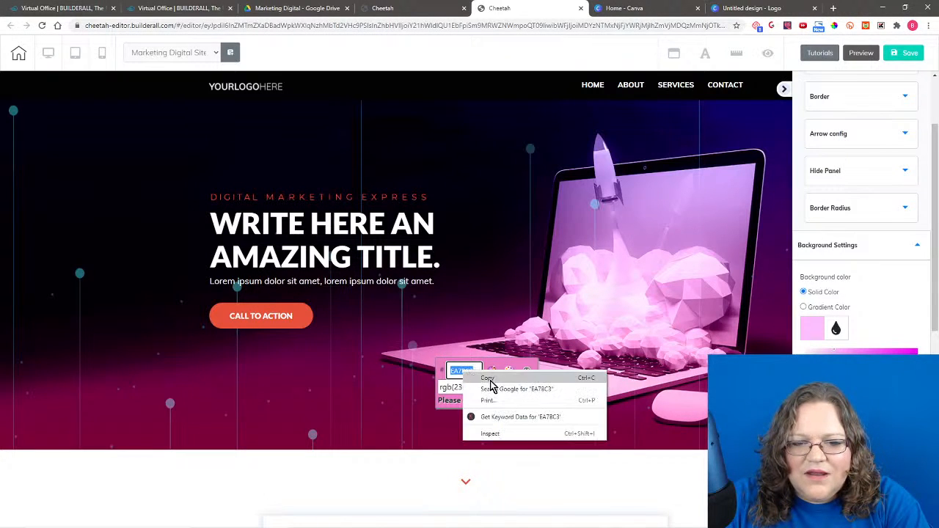
{"action": "left_click", "coordinate": [517, 386]}
{"action": "left_click", "coordinate": [814, 330]}
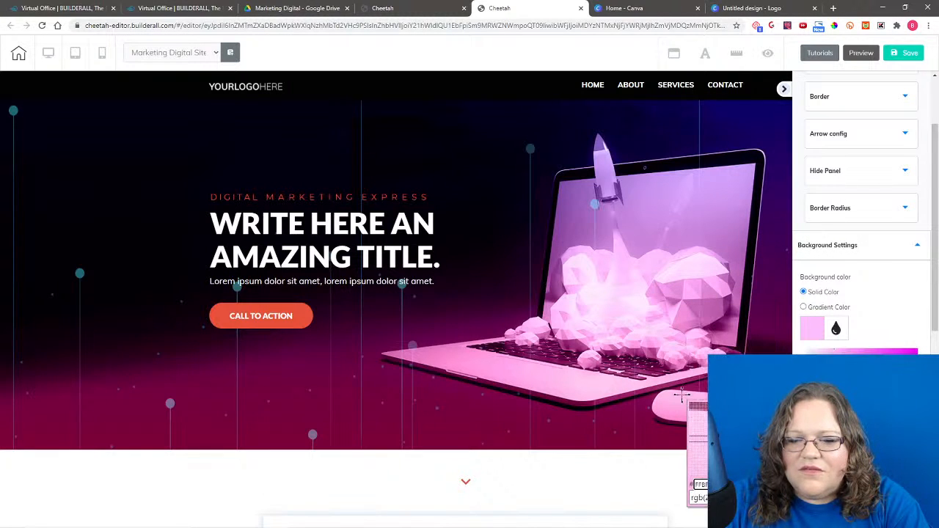
{"action": "left_click", "coordinate": [422, 357]}
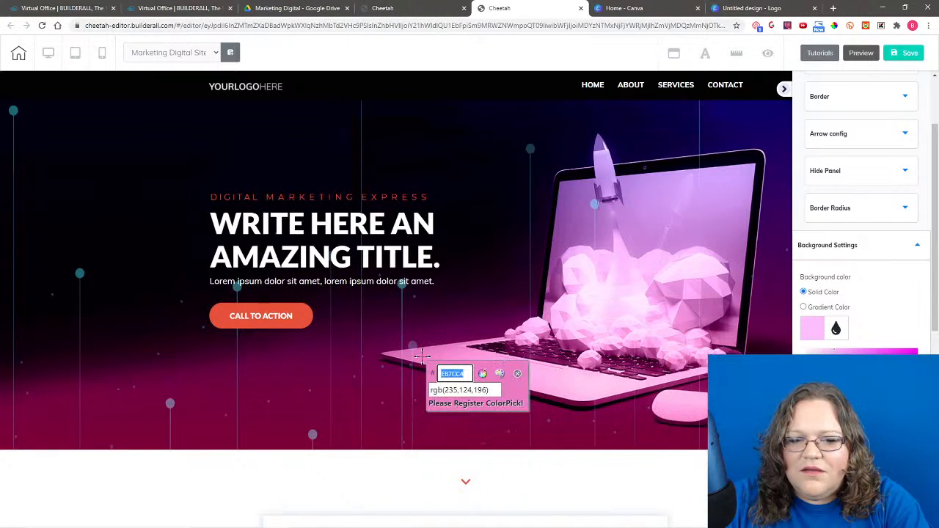
{"action": "right_click", "coordinate": [455, 373]}
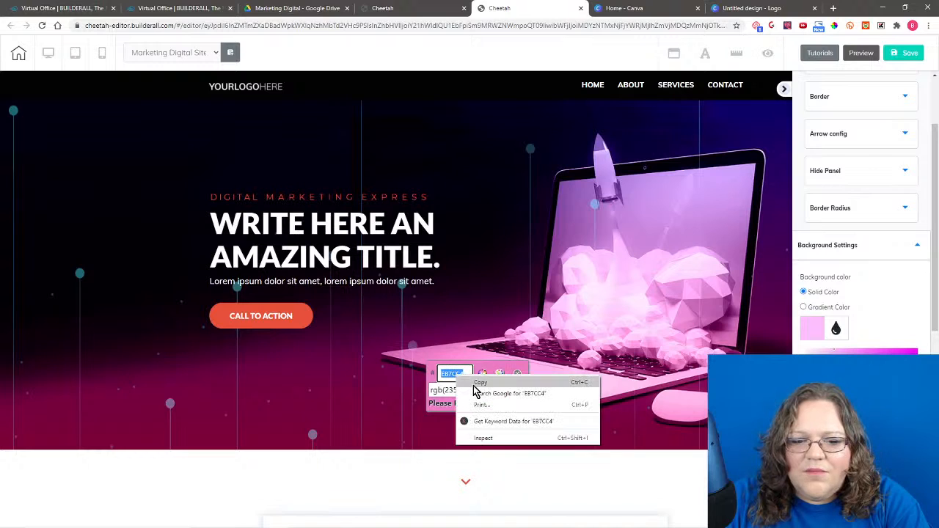
{"action": "left_click", "coordinate": [476, 385]}
{"action": "left_click", "coordinate": [518, 375]}
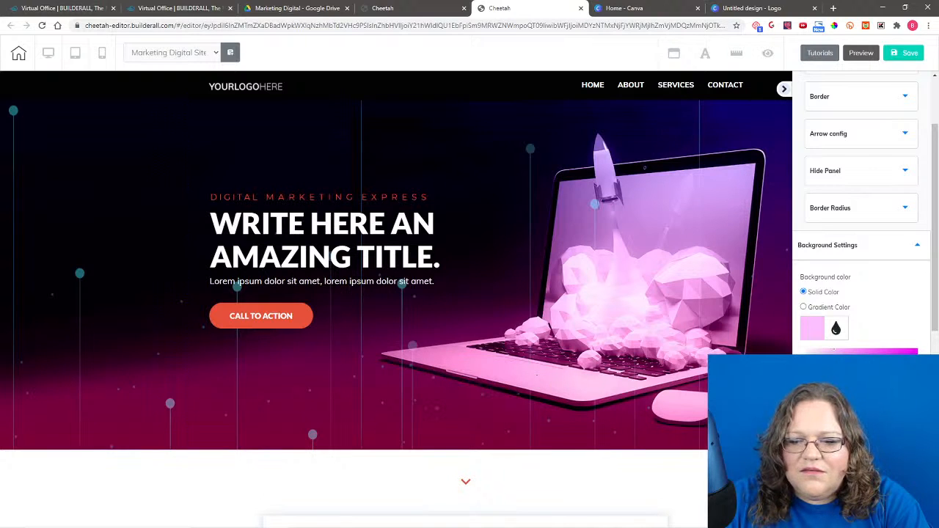
{"action": "key", "text": "ctrl+v"}
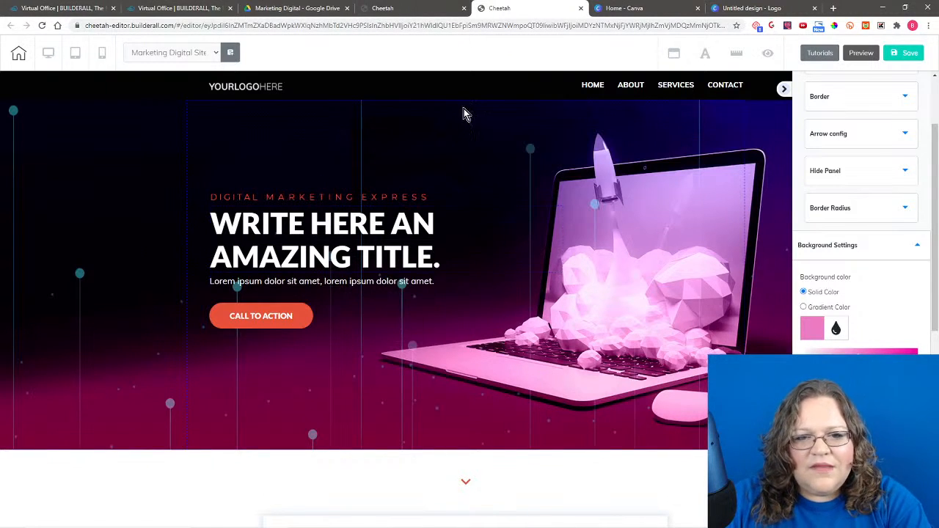
Step: Sample the near-black 02000C from the dark area above the hero title and enter it as the solid background color
{"action": "left_click", "coordinate": [834, 26]}
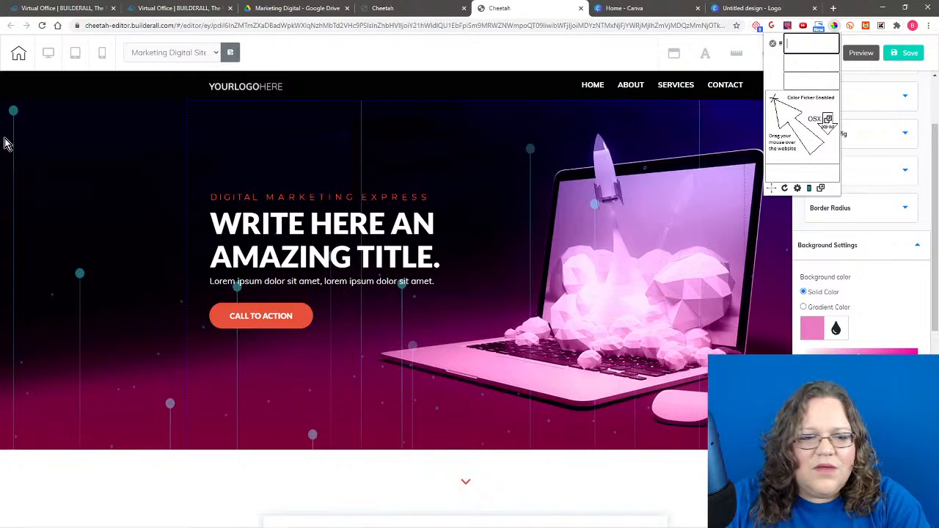
{"action": "left_click", "coordinate": [139, 149]}
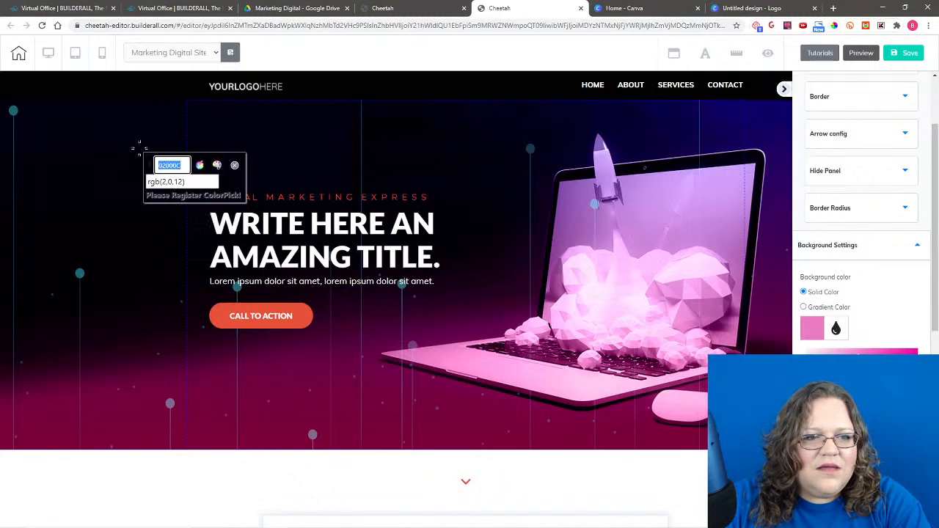
{"action": "right_click", "coordinate": [167, 166]}
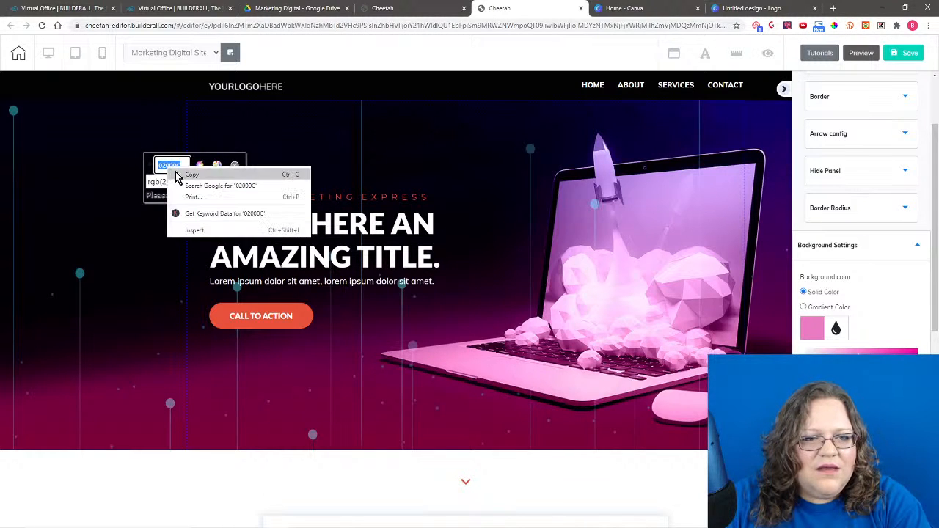
{"action": "left_click", "coordinate": [180, 175]}
{"action": "left_click", "coordinate": [235, 165]}
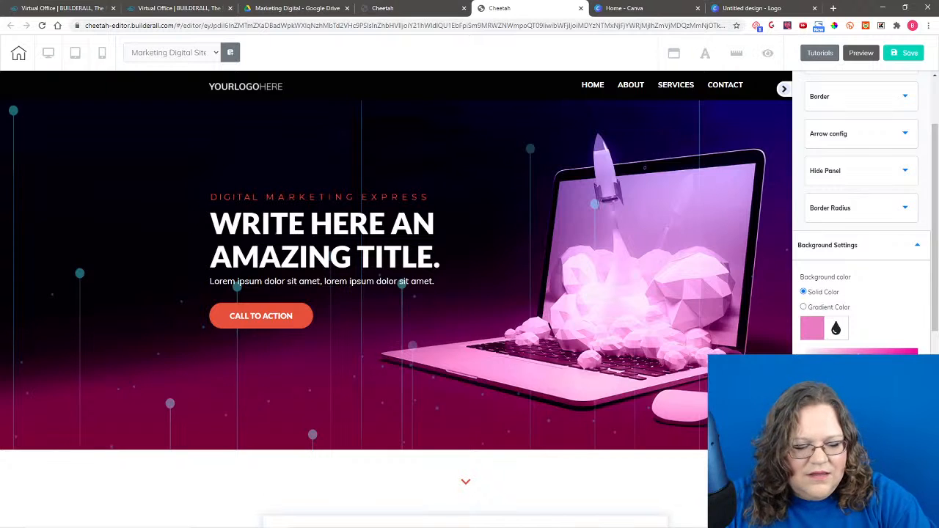
{"action": "key", "text": "ctrl+v"}
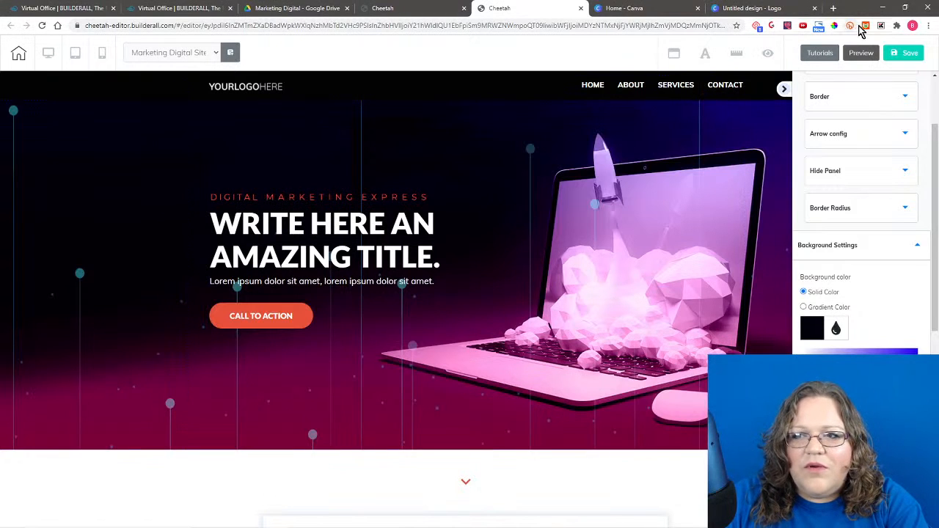
Step: Sample the maroon 74003C from the lower part of the hero background and enter it as the solid background color
{"action": "left_click", "coordinate": [834, 26]}
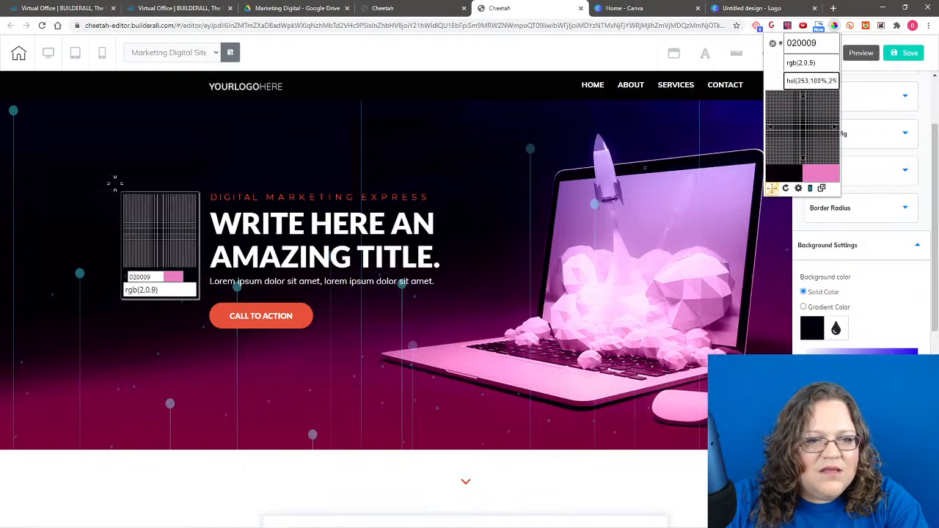
{"action": "left_click", "coordinate": [148, 405]}
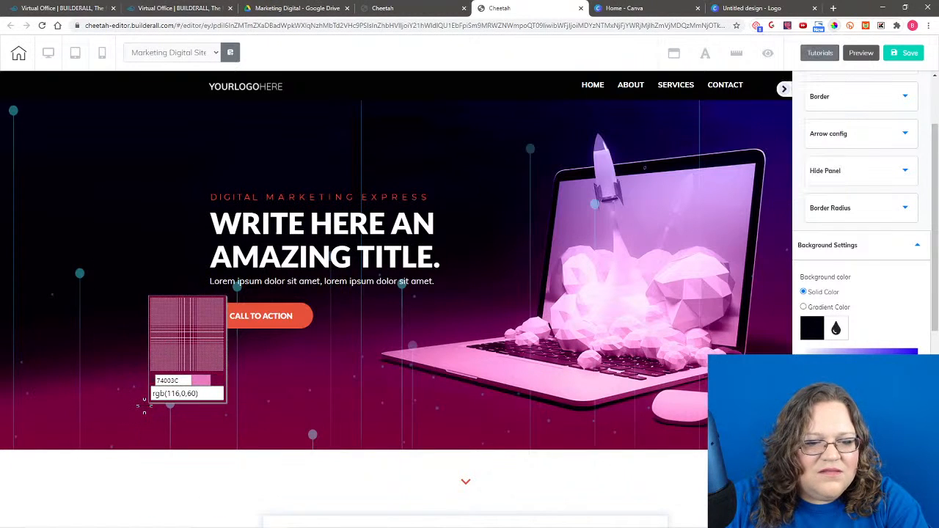
{"action": "right_click", "coordinate": [170, 423]}
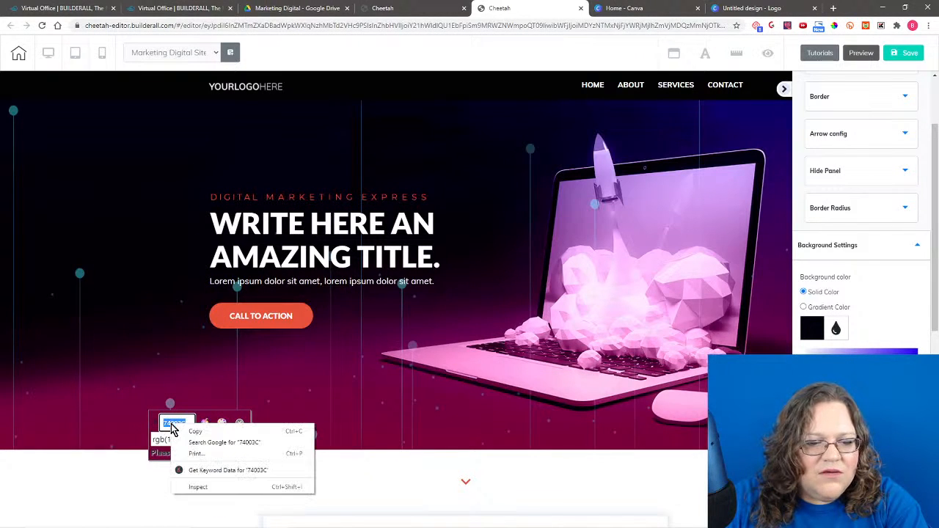
{"action": "left_click", "coordinate": [189, 433]}
{"action": "left_click", "coordinate": [241, 424]}
{"action": "left_click", "coordinate": [240, 424]}
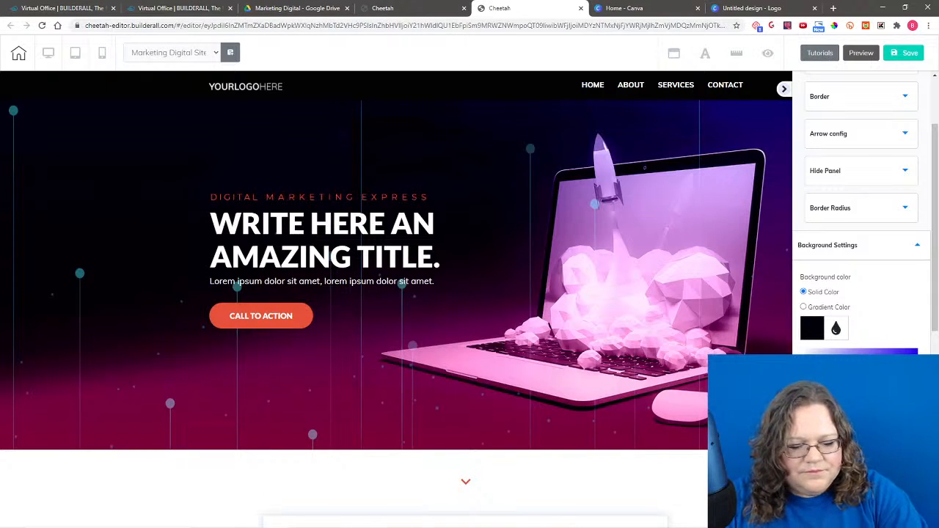
{"action": "key", "text": "ctrl+v"}
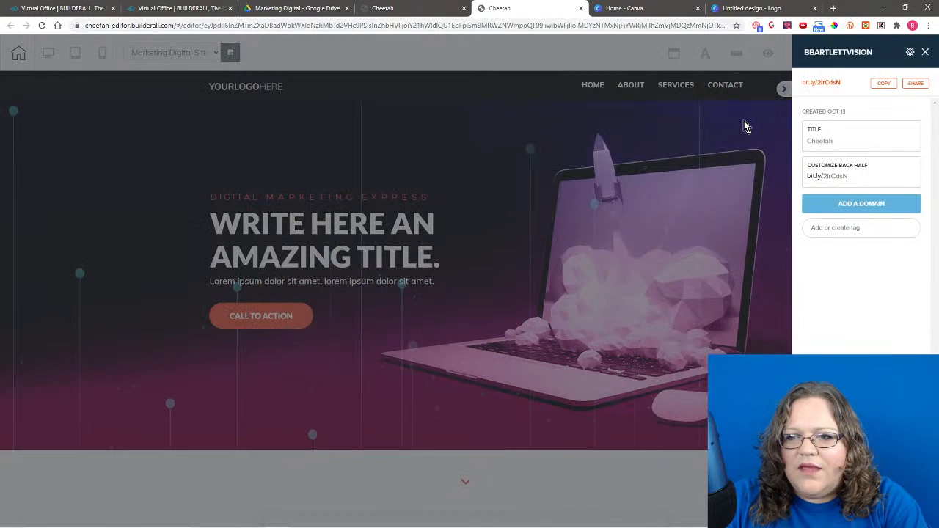
{"action": "left_click", "coordinate": [755, 119]}
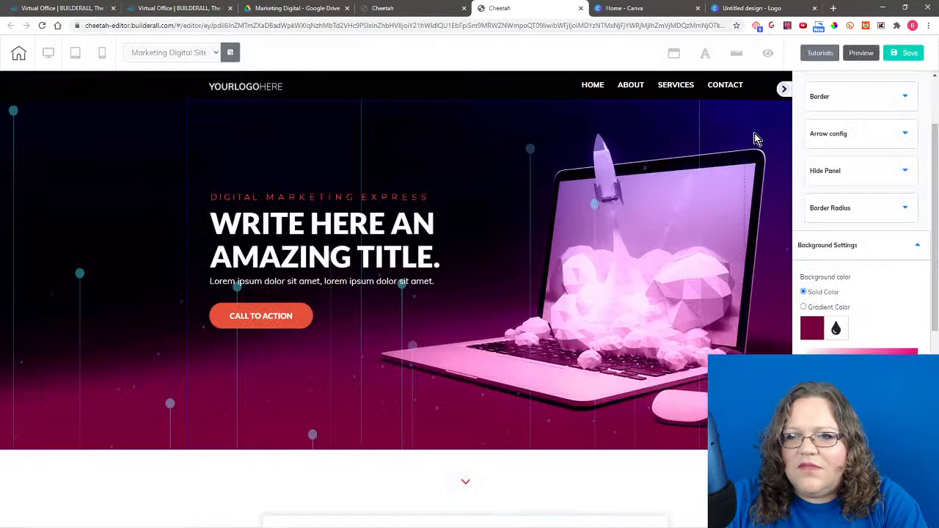
Step: Sample the dark blue 0E0060 from the hero background above the laptop and enter it as the solid background color
{"action": "left_click", "coordinate": [835, 25]}
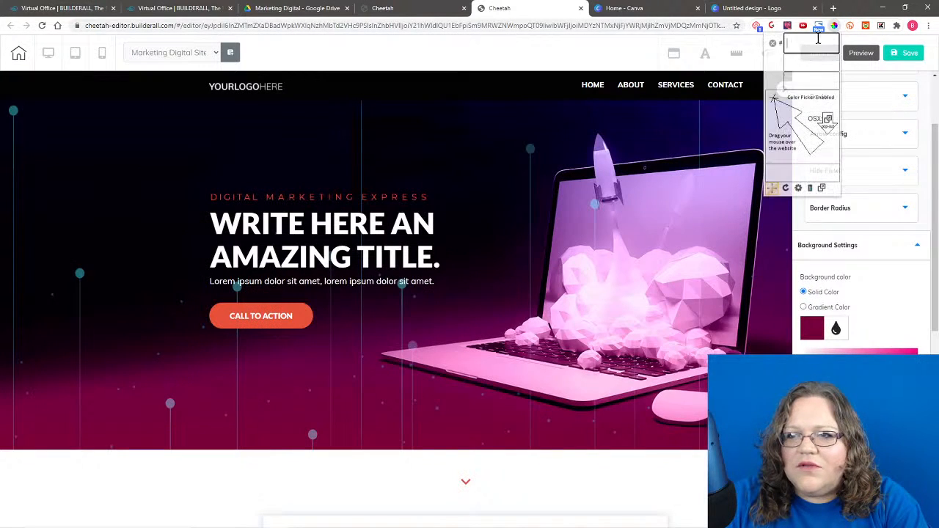
{"action": "left_click", "coordinate": [740, 114]}
{"action": "right_click", "coordinate": [765, 131]}
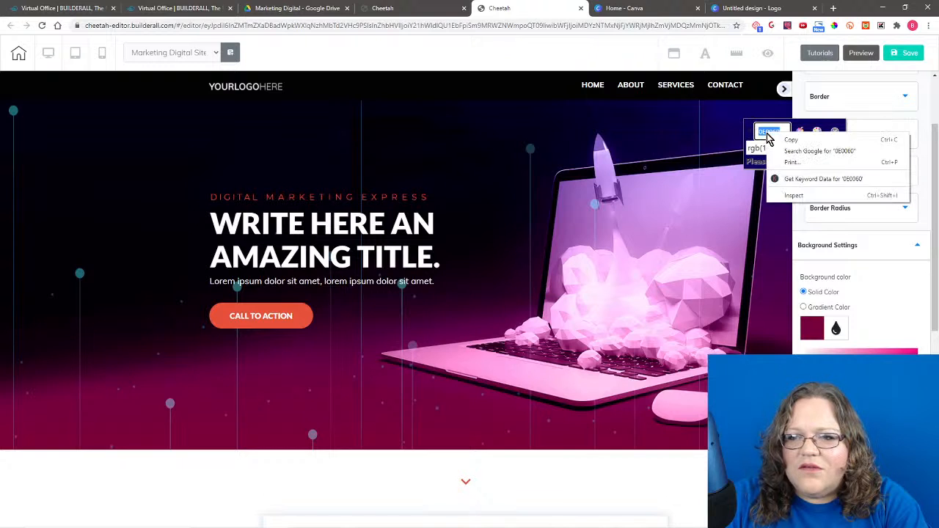
{"action": "left_click", "coordinate": [776, 139]}
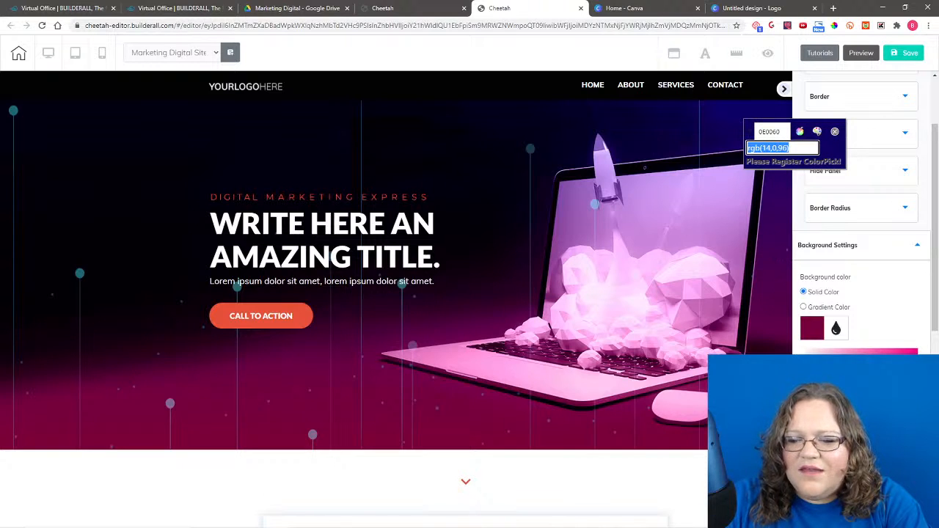
{"action": "left_click", "coordinate": [835, 132]}
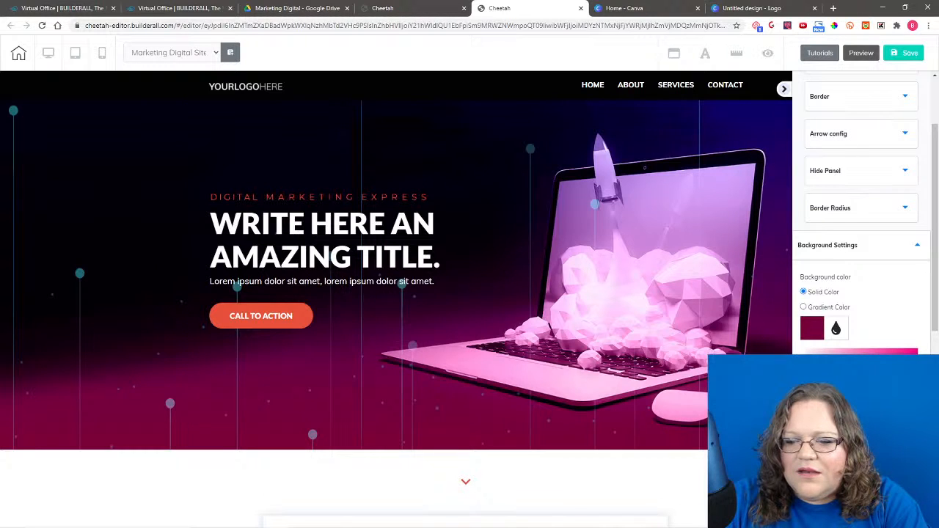
{"action": "key", "text": "ctrl+v"}
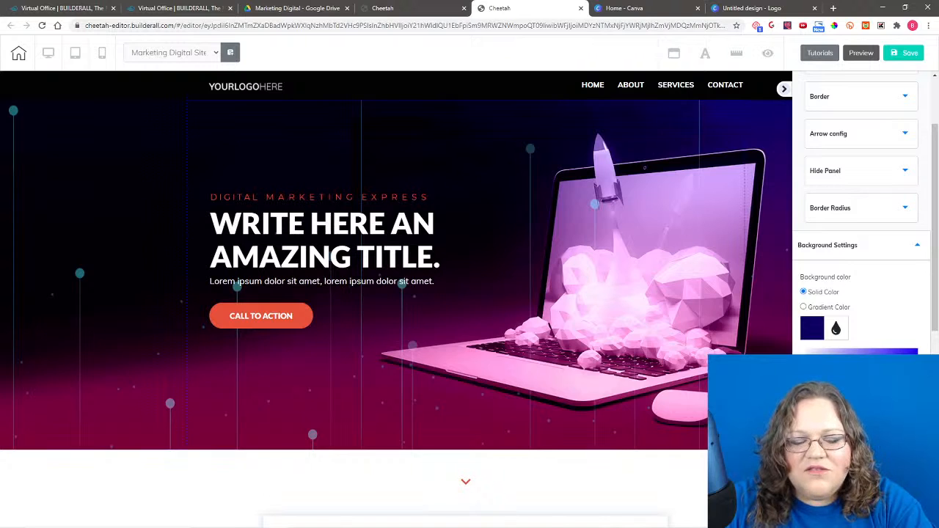
Step: Set the hero CALL TO ACTION button's solid background color to the saved pink EB7CC4
{"action": "scroll", "coordinate": [436, 292], "scroll_direction": "down", "scroll_amount": 2}
{"action": "scroll", "coordinate": [435, 292], "scroll_direction": "up", "scroll_amount": 1}
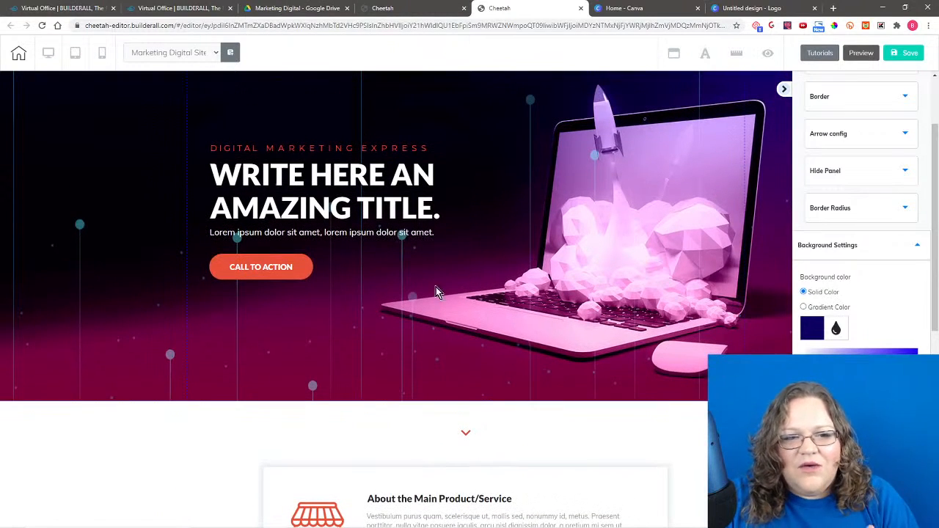
{"action": "left_click", "coordinate": [294, 269]}
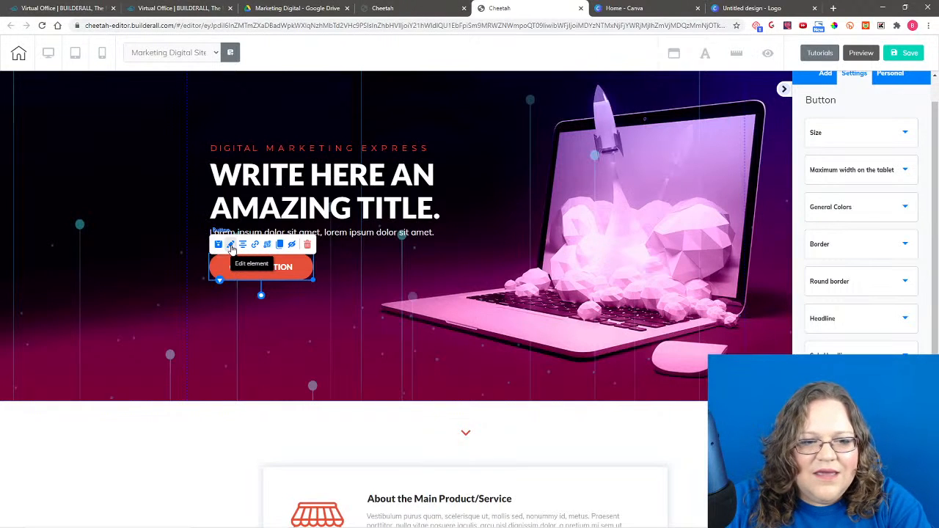
{"action": "left_click", "coordinate": [851, 212]}
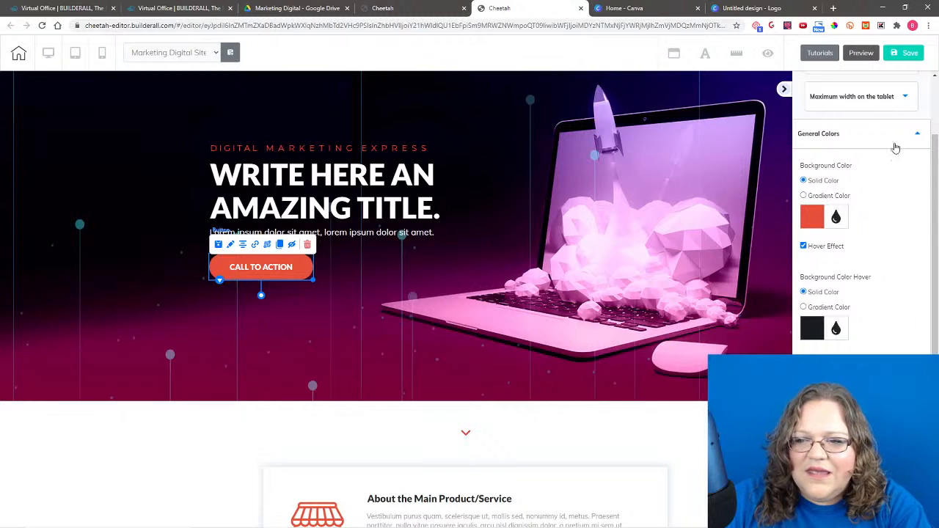
{"action": "left_click", "coordinate": [812, 217]}
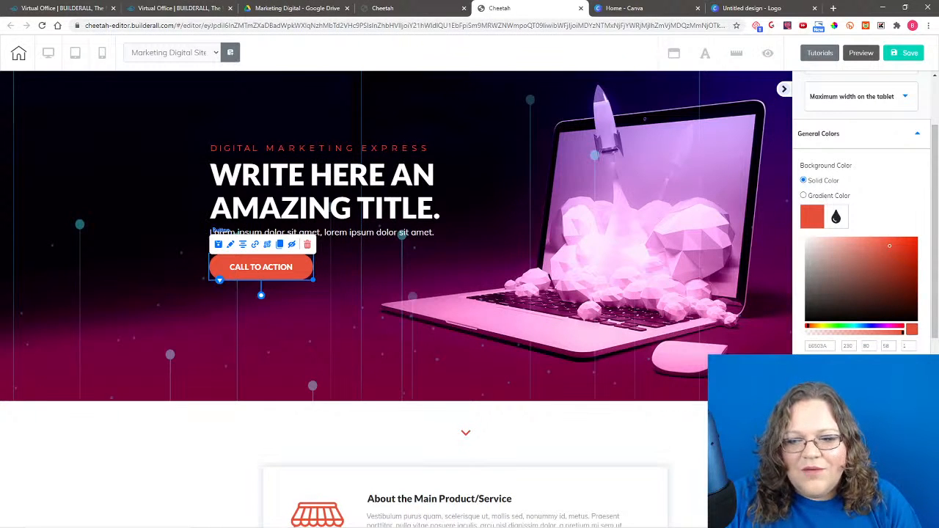
{"action": "key", "text": "ctrl+v"}
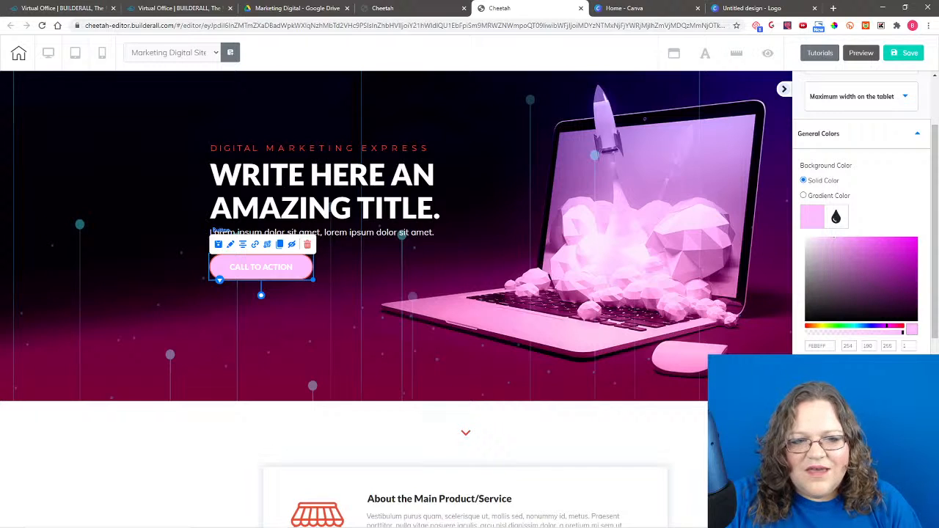
{"action": "left_click", "coordinate": [858, 243]}
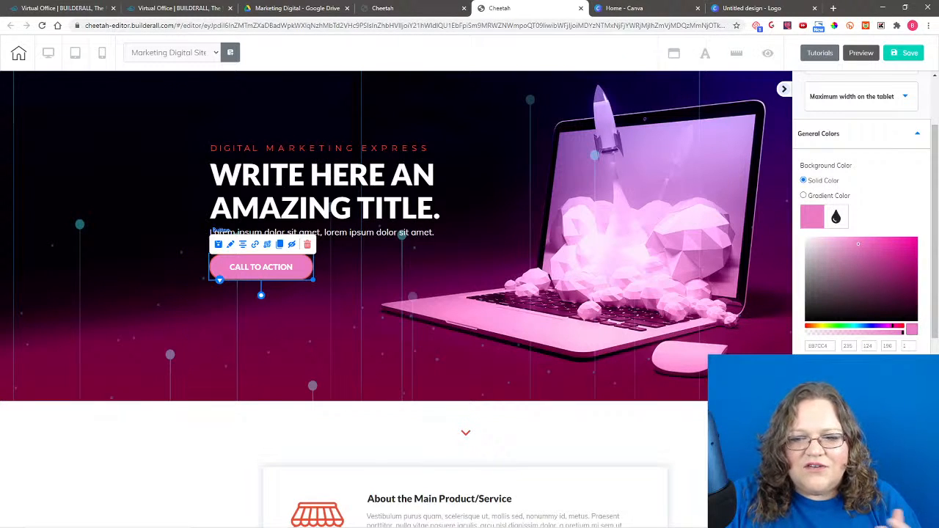
{"action": "scroll", "coordinate": [862, 213], "scroll_direction": "down", "scroll_amount": 2}
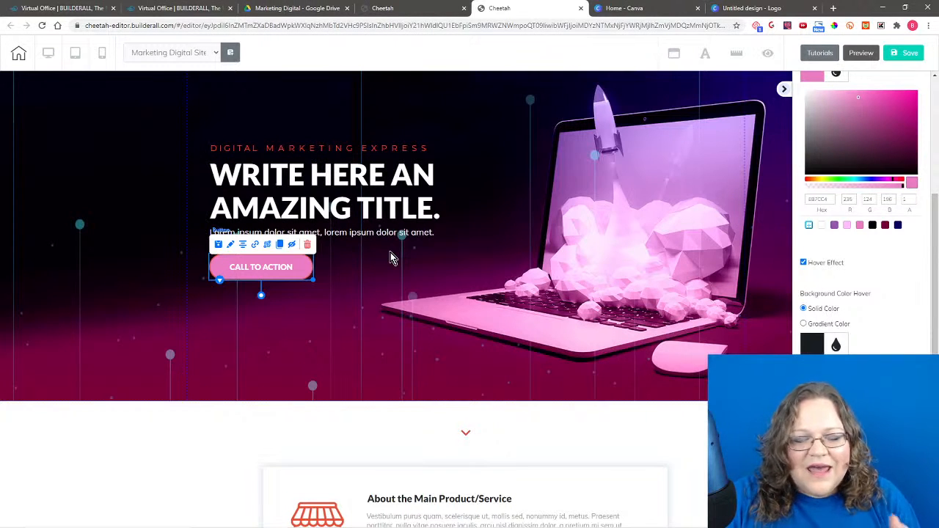
{"action": "left_click", "coordinate": [355, 289]}
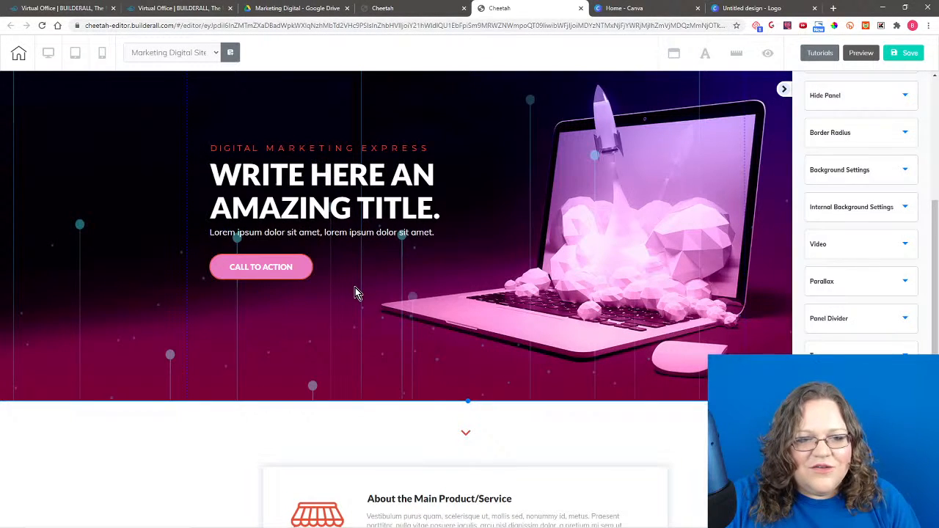
Step: Set the CALL TO ACTION button's hover background color to black 000000 and its hover text color to white FFFFFF
{"action": "left_click", "coordinate": [287, 268]}
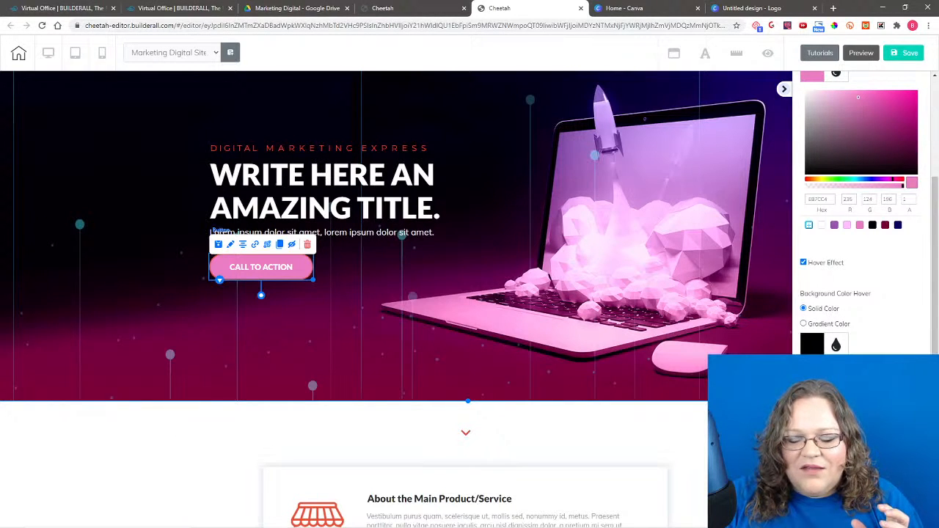
{"action": "scroll", "coordinate": [865, 220], "scroll_direction": "down", "scroll_amount": 4}
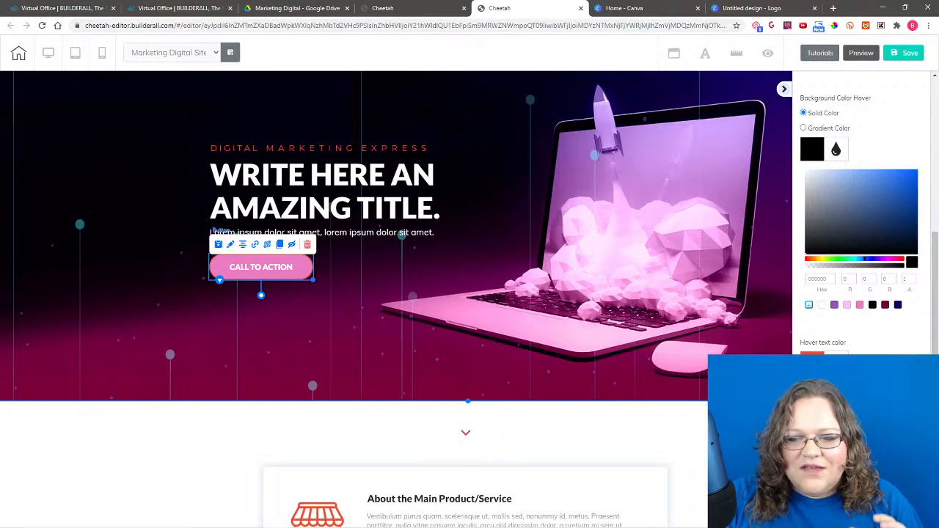
{"action": "left_click", "coordinate": [821, 519]}
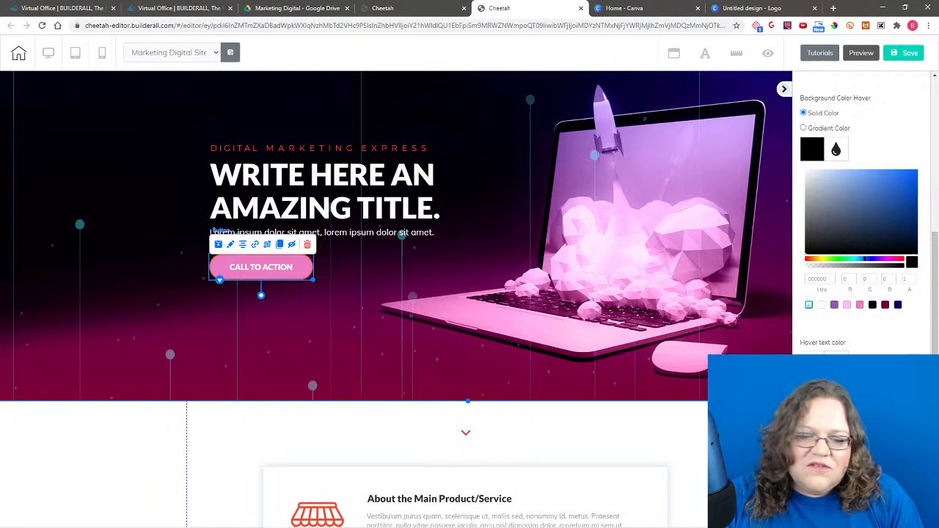
{"action": "left_click", "coordinate": [722, 429]}
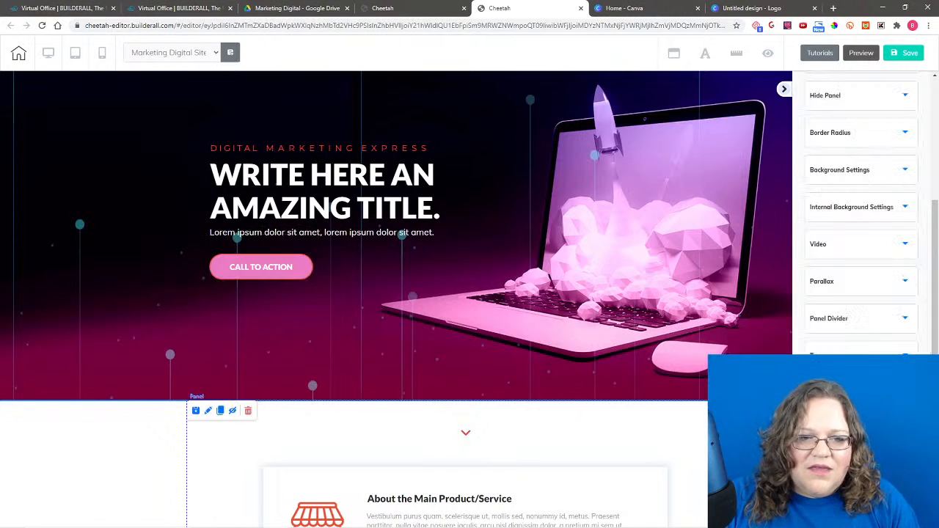
Step: Change the CALL TO ACTION button's border color to the saved purple 9656B1
{"action": "left_click", "coordinate": [261, 270]}
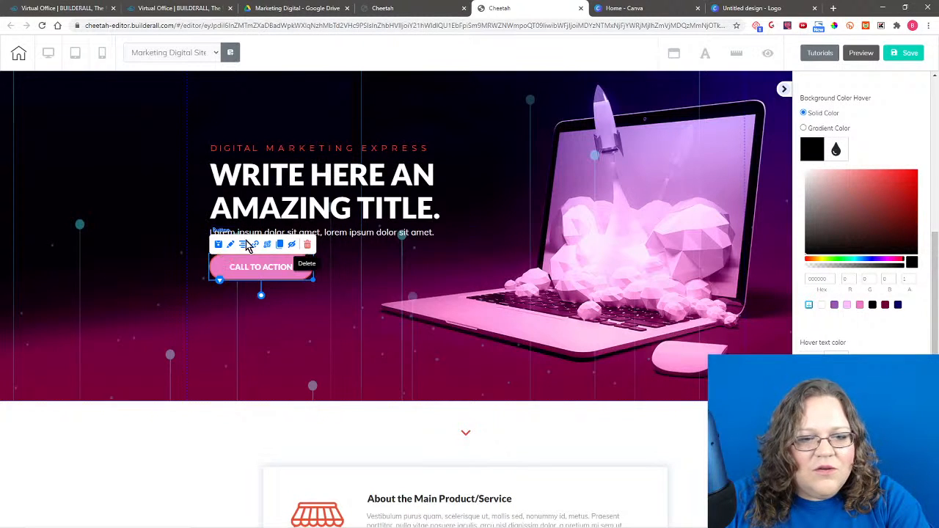
{"action": "scroll", "coordinate": [847, 285], "scroll_direction": "down", "scroll_amount": 5}
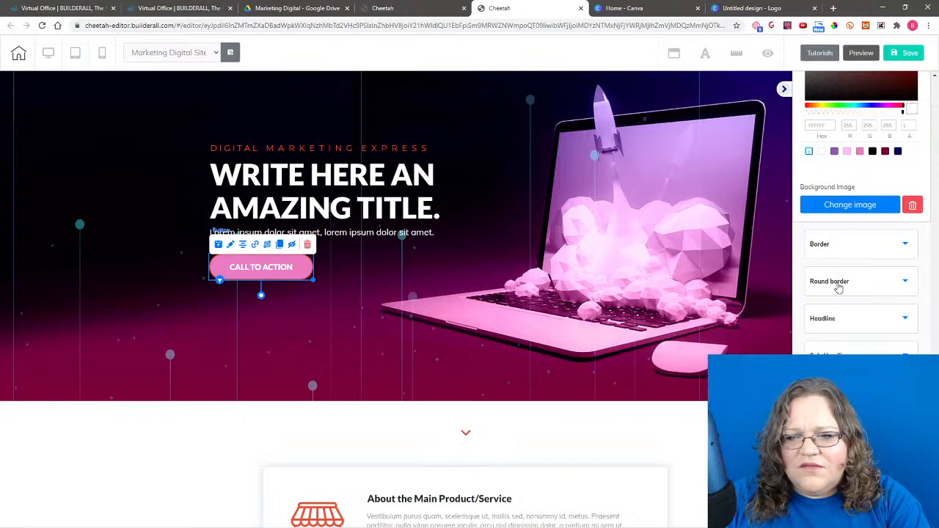
{"action": "left_click", "coordinate": [838, 287]}
{"action": "left_click", "coordinate": [845, 179]}
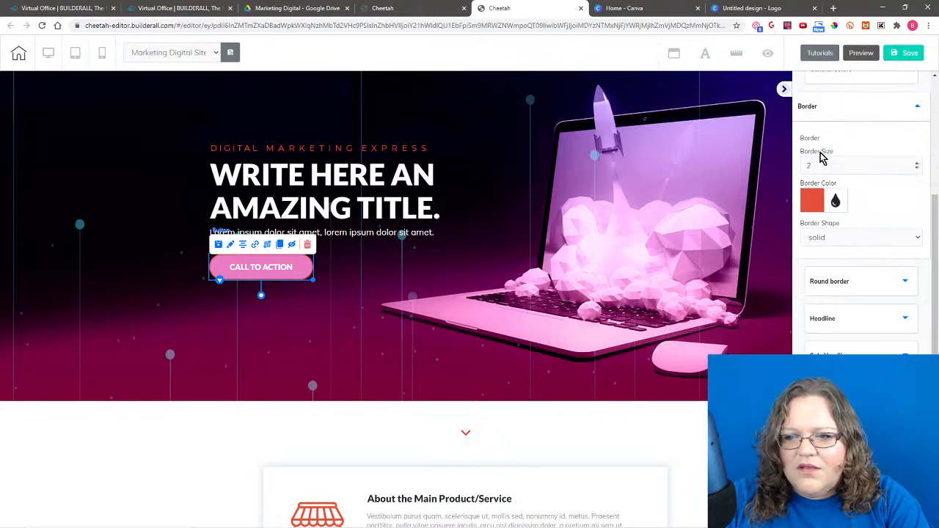
{"action": "left_click", "coordinate": [812, 202]}
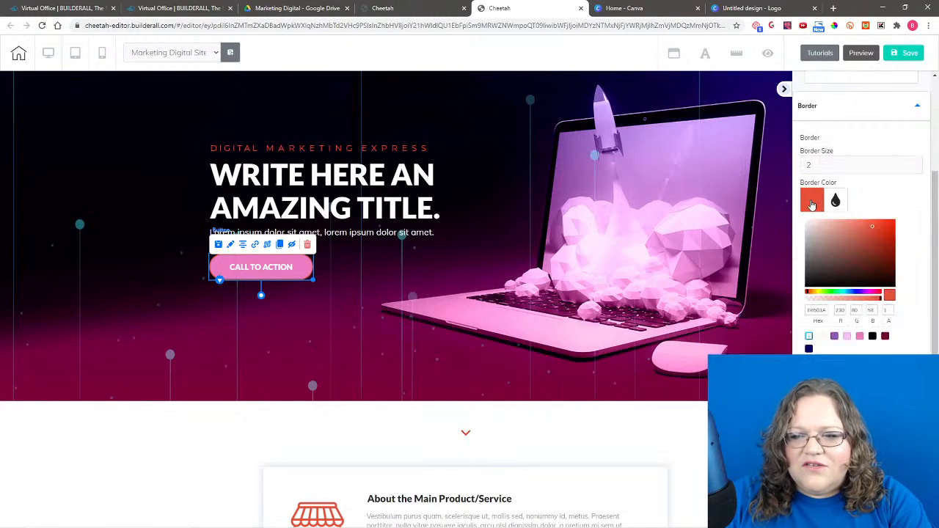
{"action": "left_click", "coordinate": [834, 337]}
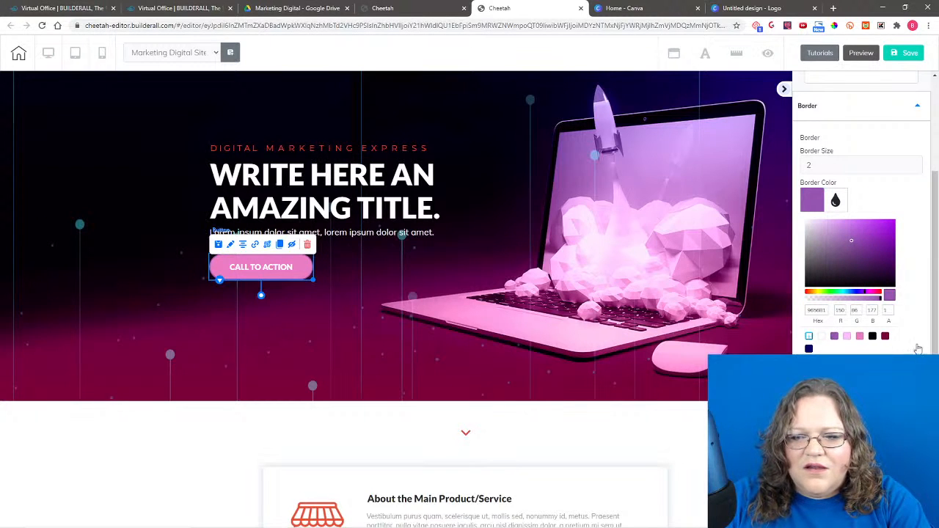
{"action": "left_click", "coordinate": [468, 356]}
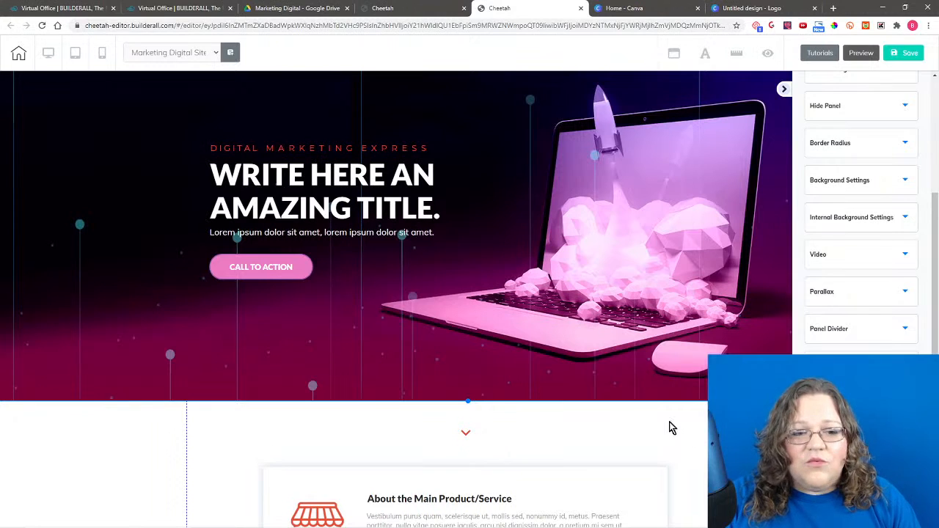
{"action": "left_click", "coordinate": [351, 145]}
{"action": "left_click", "coordinate": [300, 151]}
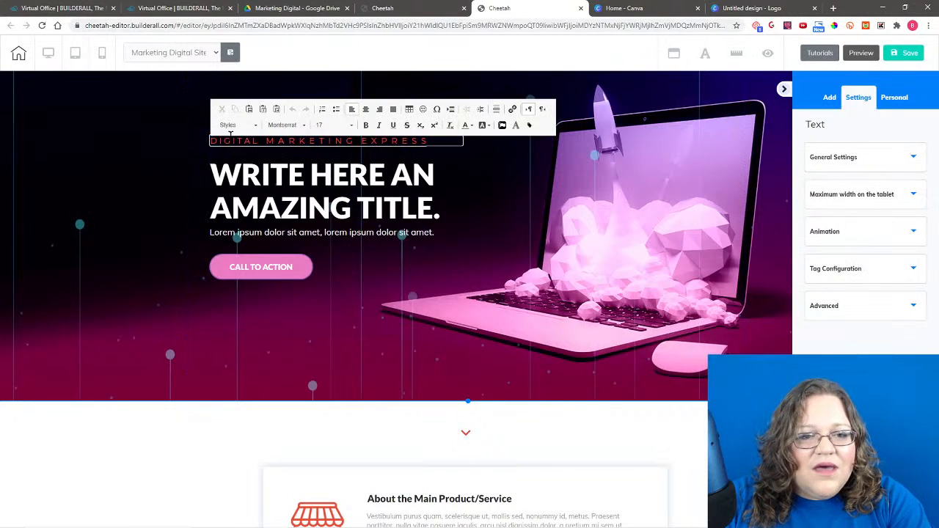
{"action": "left_click_drag", "start_coordinate": [210, 141], "coordinate": [440, 150]}
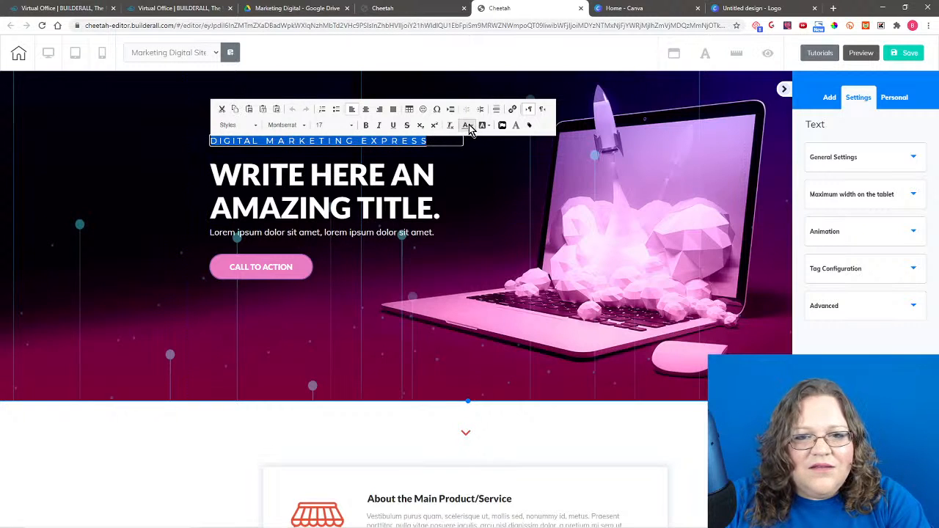
{"action": "left_click", "coordinate": [467, 125]}
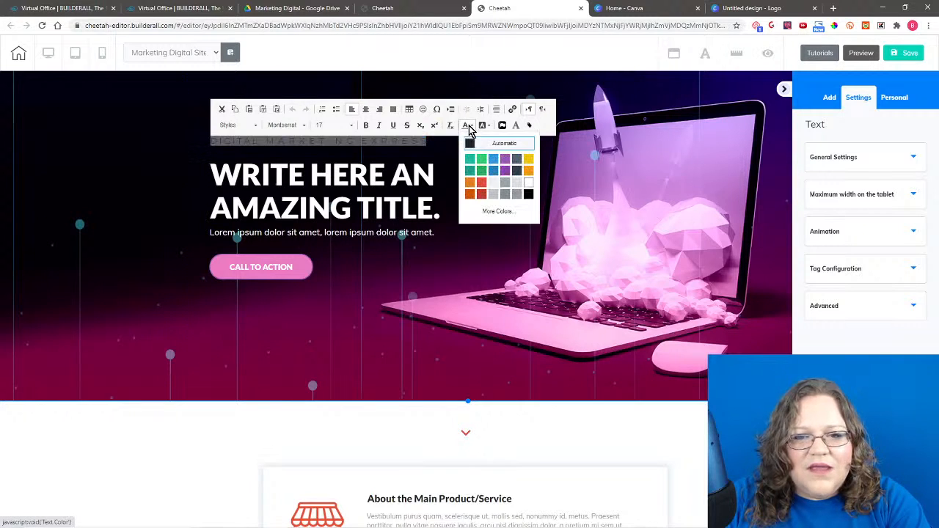
{"action": "left_click", "coordinate": [835, 163]}
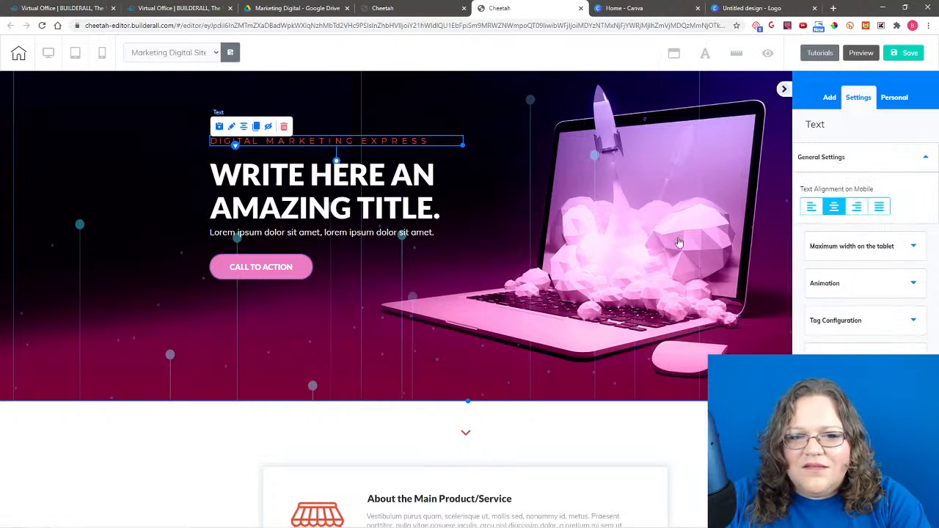
{"action": "left_click", "coordinate": [344, 272]}
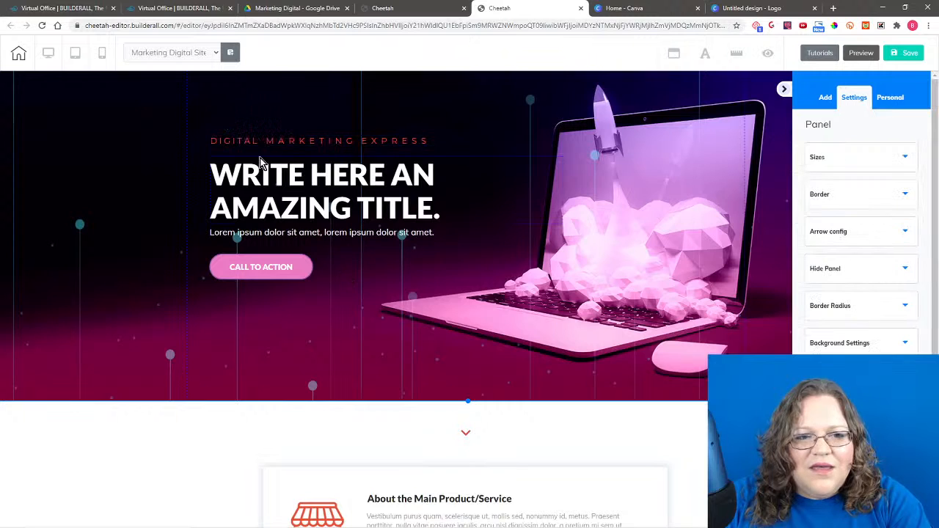
Step: Copy the light pink hex code FEBEFF through the CALL TO ACTION button's background color, then restore the background to EB7CC4
{"action": "left_click", "coordinate": [291, 267]}
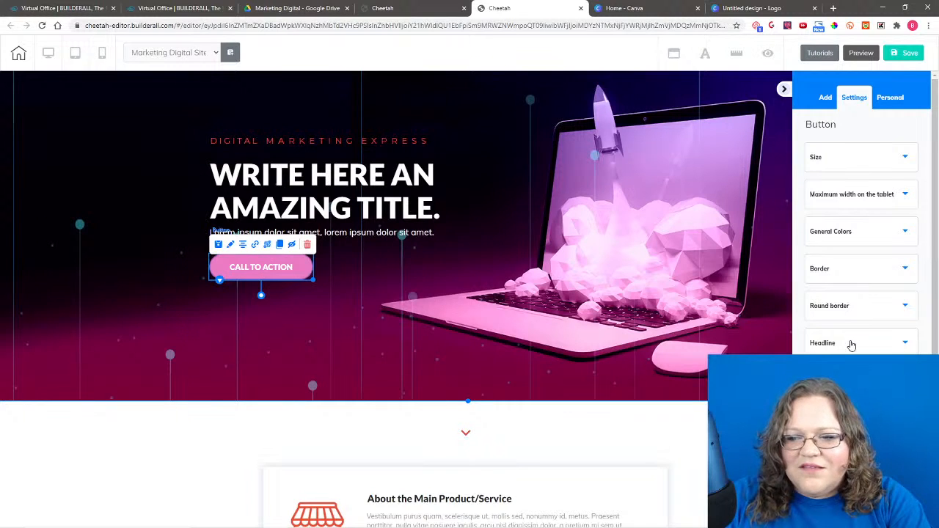
{"action": "left_click", "coordinate": [851, 232]}
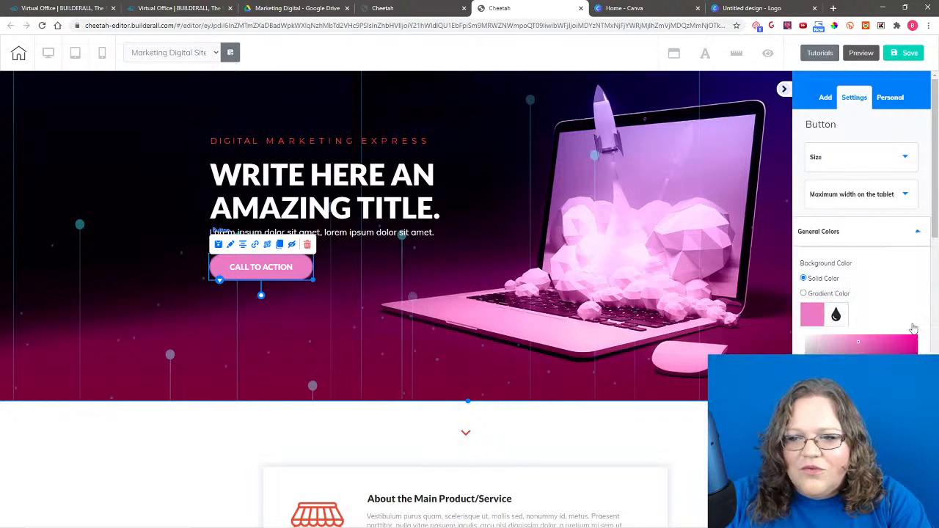
{"action": "scroll", "coordinate": [895, 309], "scroll_direction": "down", "scroll_amount": 2}
{"action": "scroll", "coordinate": [894, 315], "scroll_direction": "down", "scroll_amount": 1}
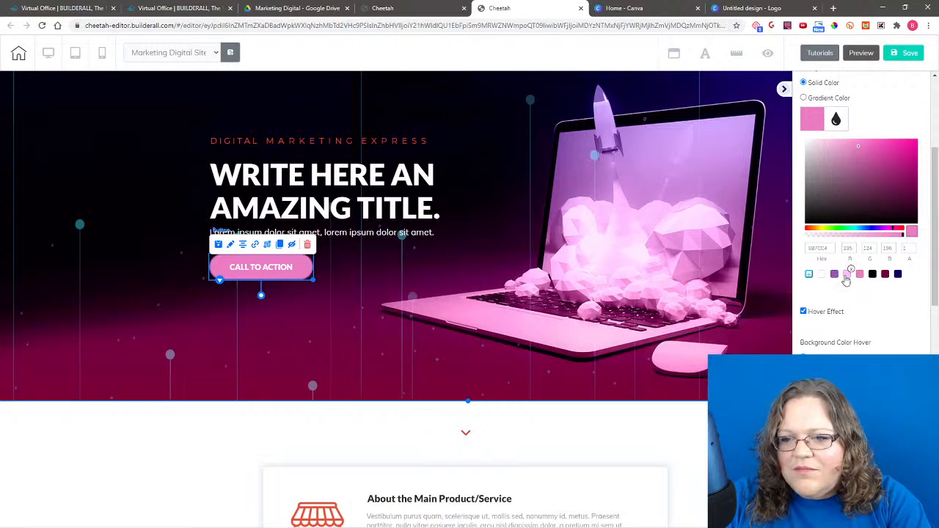
{"action": "left_click", "coordinate": [847, 275]}
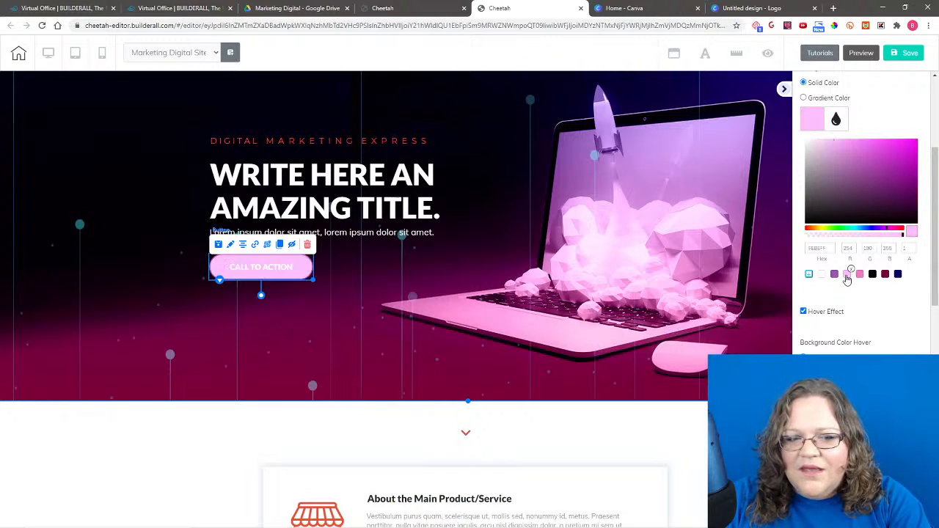
{"action": "left_click_drag", "start_coordinate": [831, 249], "coordinate": [803, 253]}
{"action": "key", "text": "ctrl+c"}
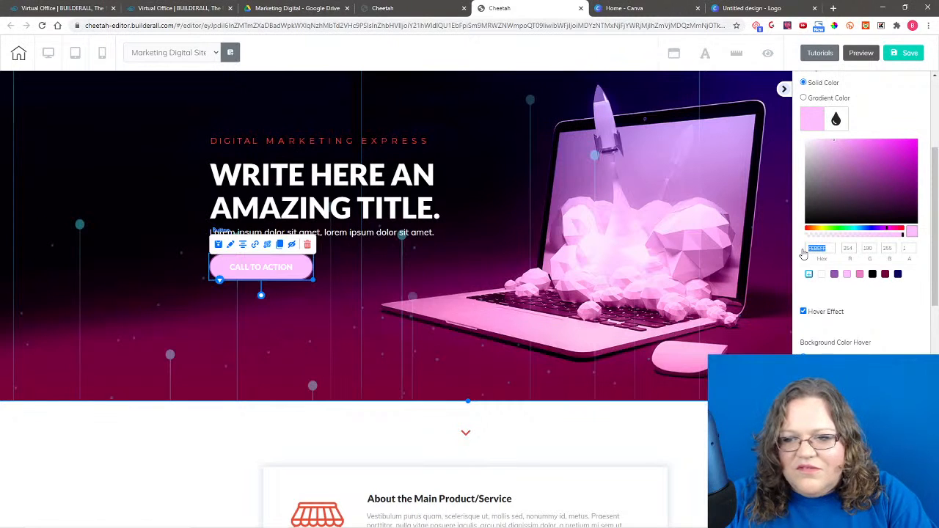
{"action": "left_click", "coordinate": [859, 274]}
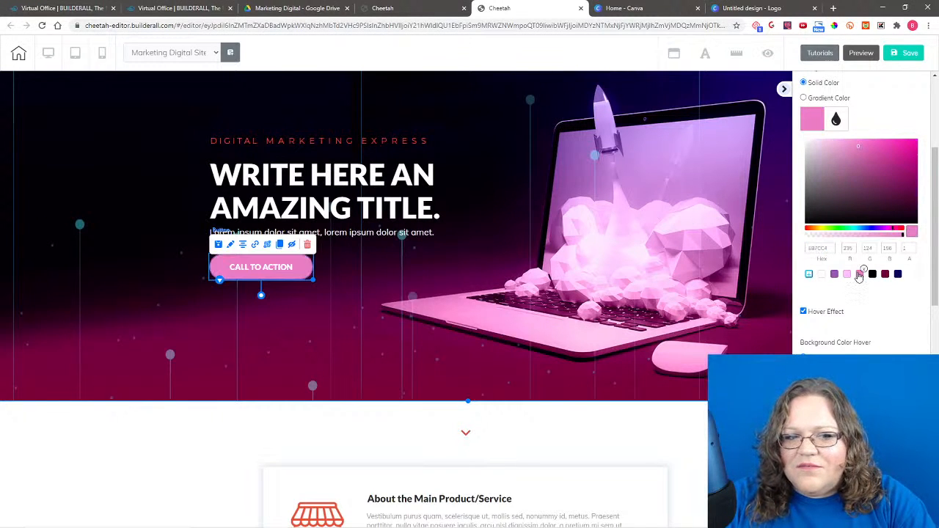
Step: Set the text color of the hero's DIGITAL MARKETING EXPRESS line to light pink #FEBEFF
{"action": "left_click", "coordinate": [388, 140]}
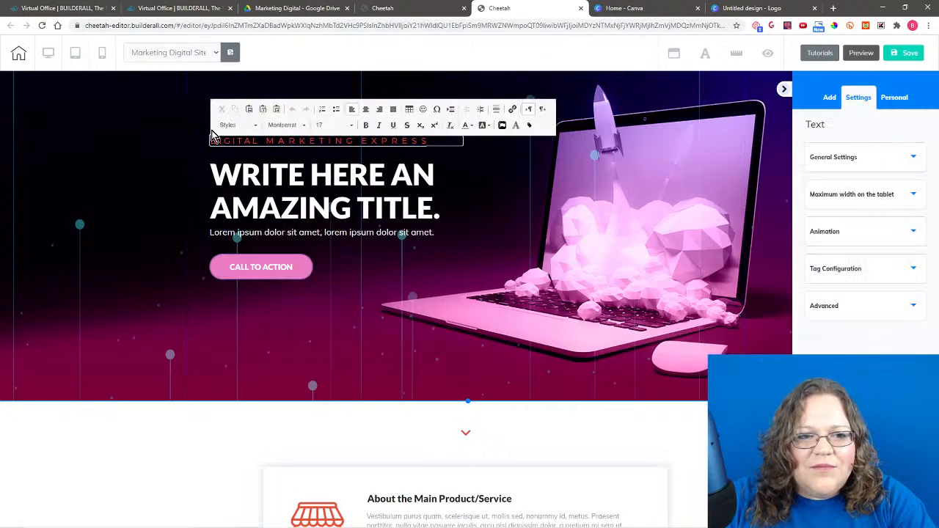
{"action": "left_click_drag", "start_coordinate": [210, 141], "coordinate": [429, 141]}
{"action": "left_click", "coordinate": [470, 125]}
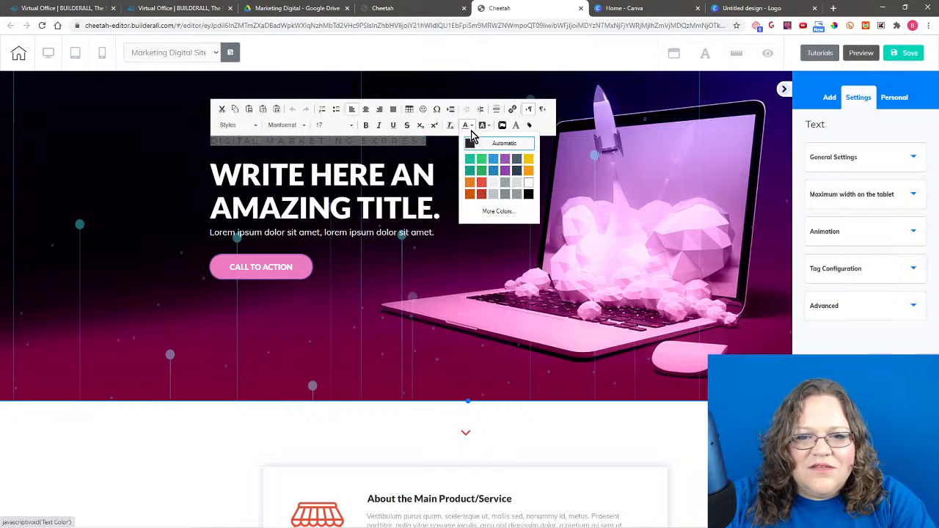
{"action": "left_click", "coordinate": [497, 212]}
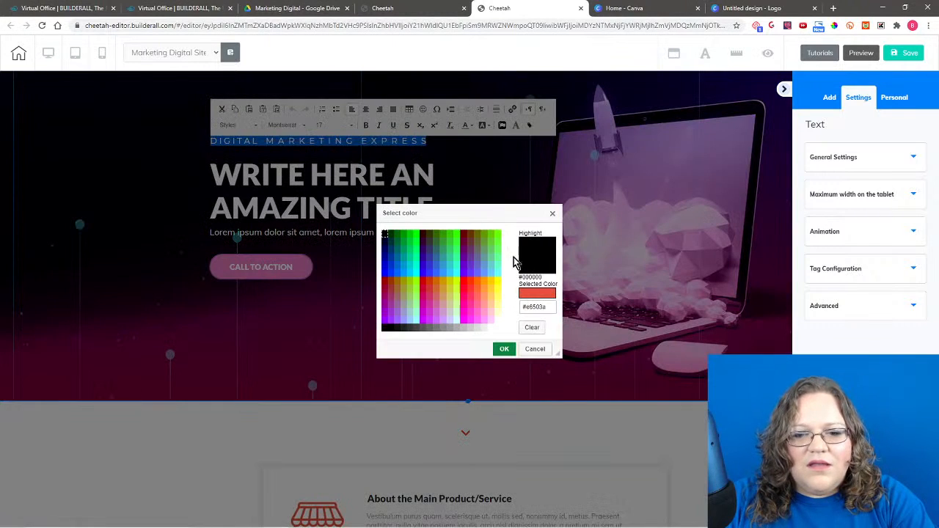
{"action": "left_click_drag", "start_coordinate": [551, 308], "coordinate": [520, 309]}
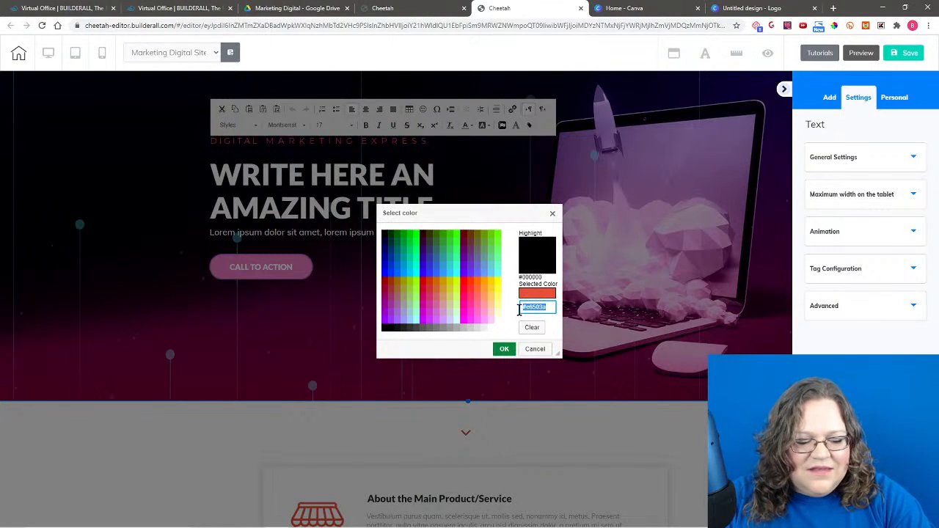
{"action": "type", "text": "#FEBEFF"}
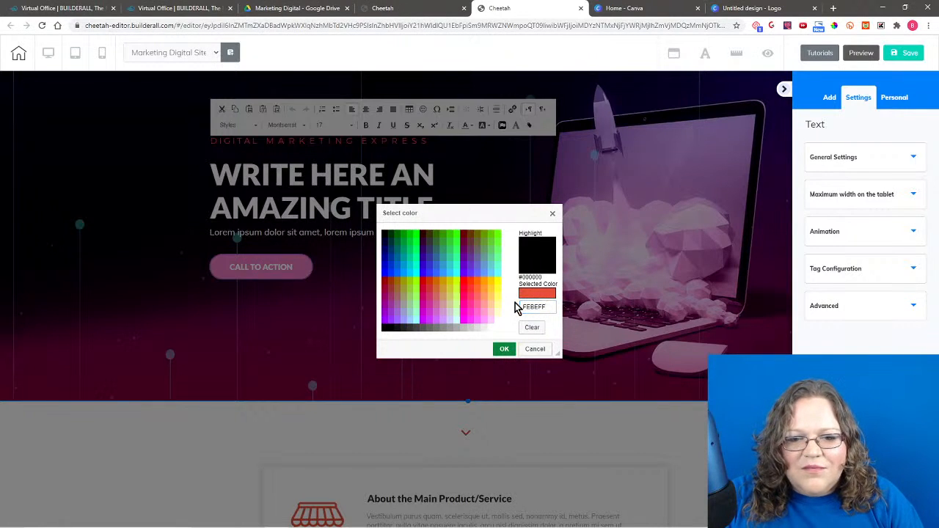
{"action": "left_click", "coordinate": [521, 306]}
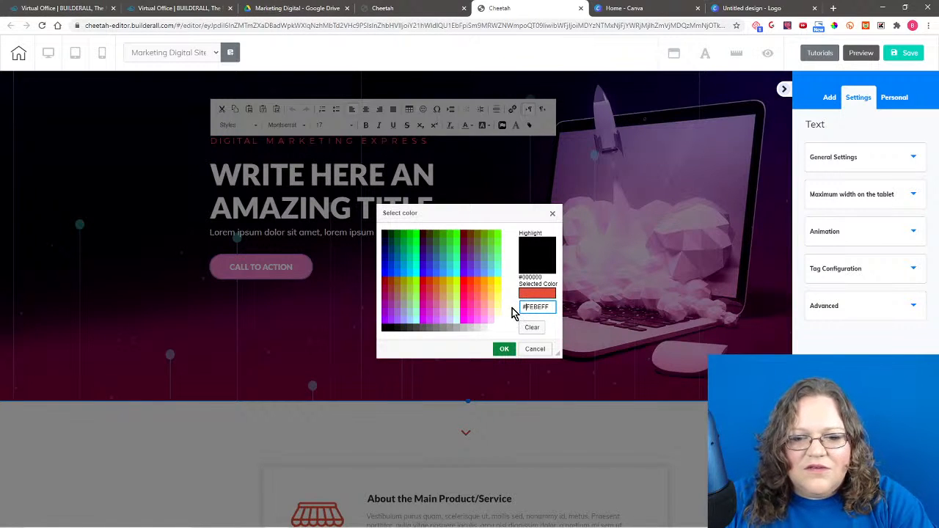
{"action": "key", "text": "Return"}
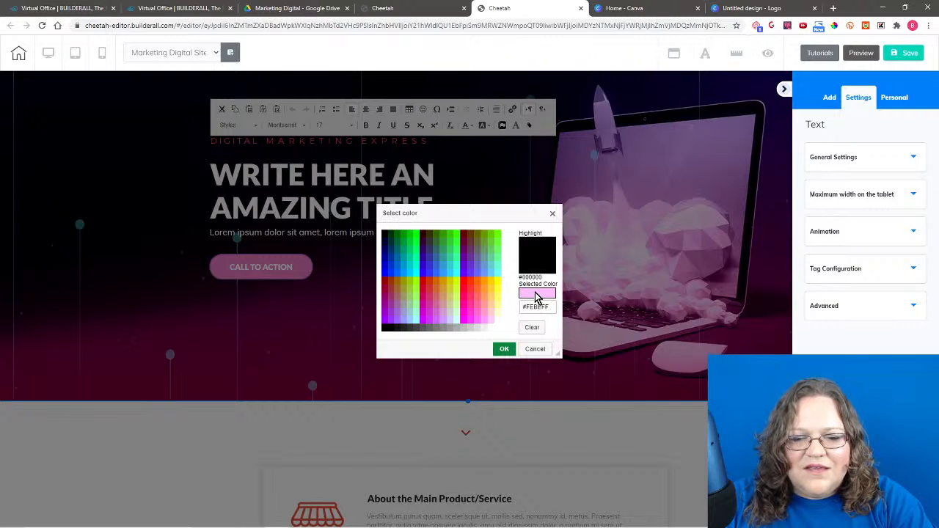
{"action": "left_click", "coordinate": [504, 349]}
{"action": "left_click", "coordinate": [393, 342]}
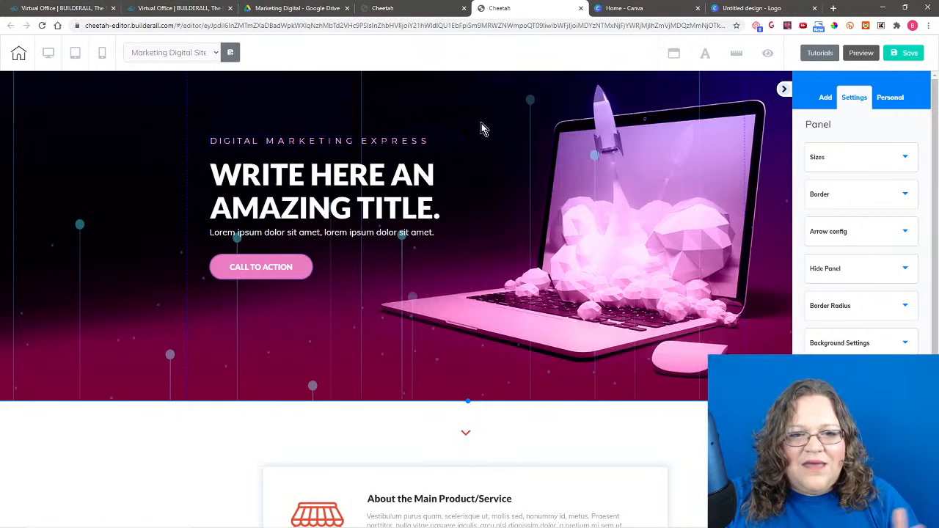
Step: Move the red down arrow above the About the Main Product/Service box slightly downward and open its element settings
{"action": "scroll", "coordinate": [553, 378], "scroll_direction": "down", "scroll_amount": 3}
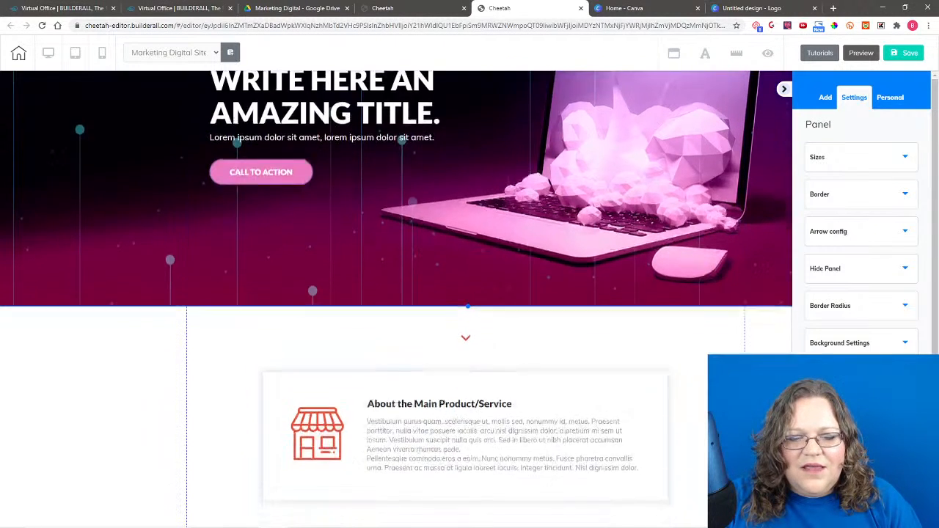
{"action": "scroll", "coordinate": [396, 293], "scroll_direction": "down", "scroll_amount": 1}
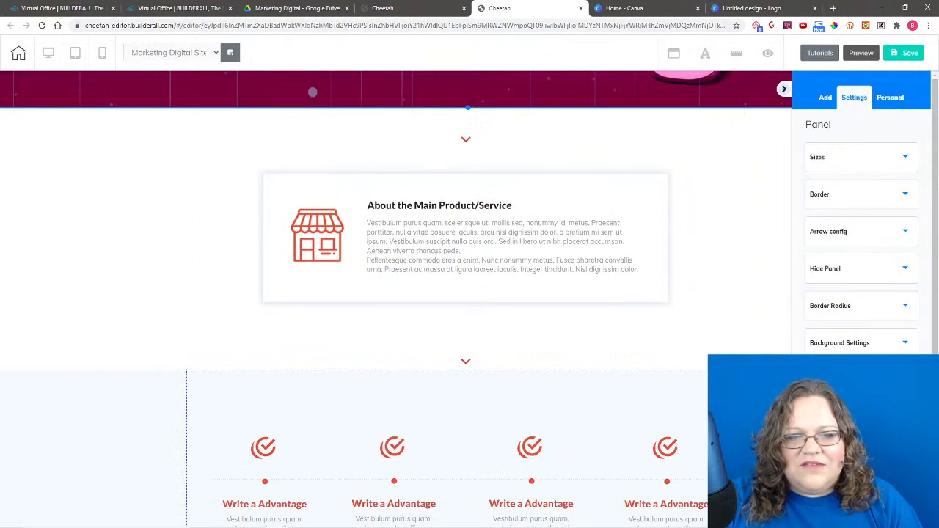
{"action": "left_click", "coordinate": [470, 144]}
{"action": "mouse_move", "coordinate": [468, 138]}
{"action": "left_mouse_down"}
{"action": "mouse_move", "coordinate": [460, 143]}
{"action": "mouse_move", "coordinate": [474, 129]}
{"action": "mouse_move", "coordinate": [473, 142]}
{"action": "mouse_move", "coordinate": [459, 143]}
{"action": "mouse_move", "coordinate": [463, 156]}
{"action": "left_mouse_up"}
{"action": "left_click", "coordinate": [462, 156]}
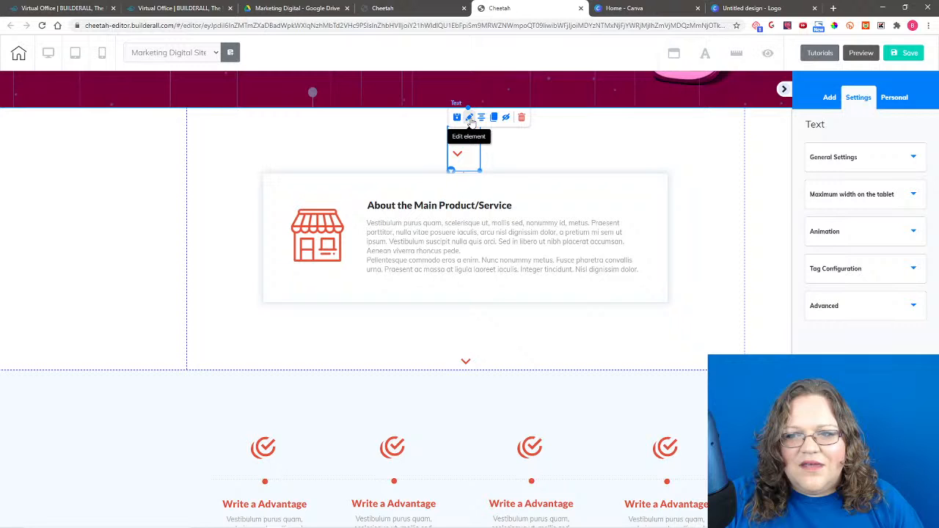
{"action": "left_click", "coordinate": [470, 120]}
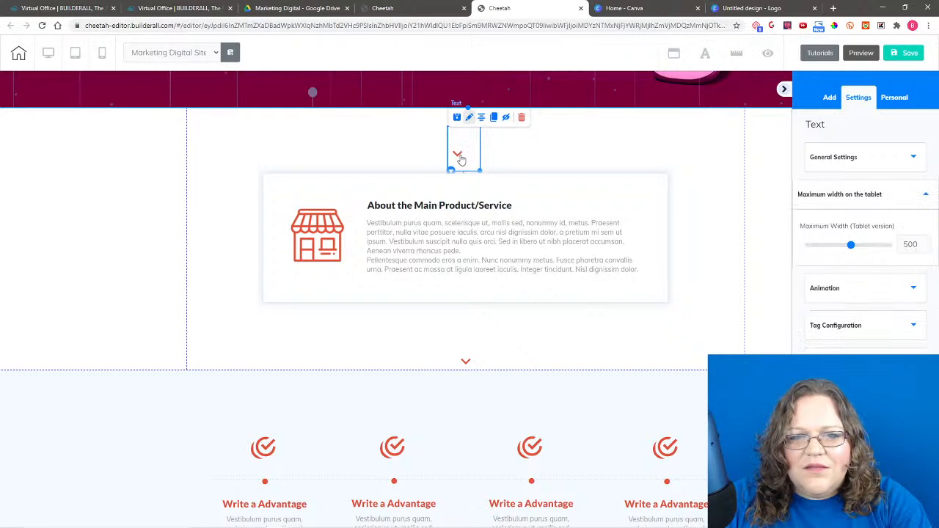
Step: Set the text color of the down arrow above the About the Main Product/Service box to light pink #FEBEFF
{"action": "double_click", "coordinate": [459, 156]}
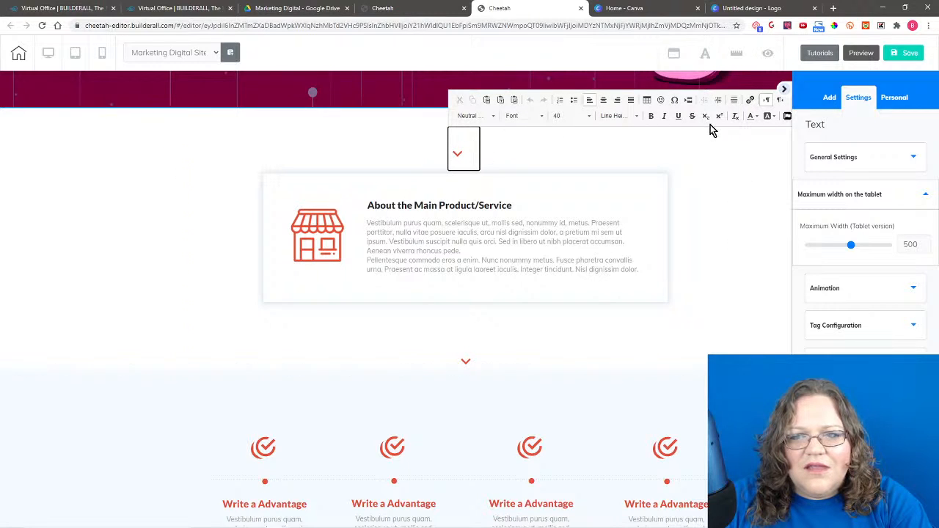
{"action": "left_click", "coordinate": [456, 153]}
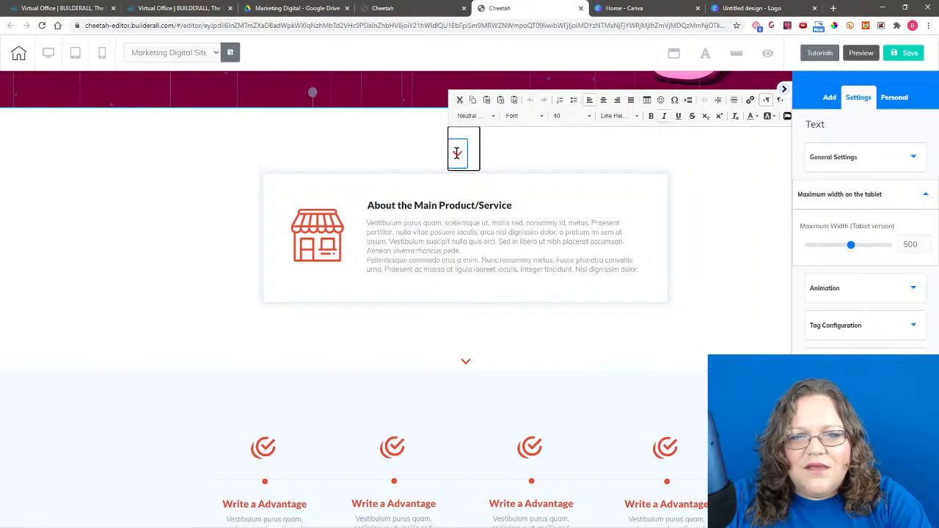
{"action": "left_click", "coordinate": [749, 117]}
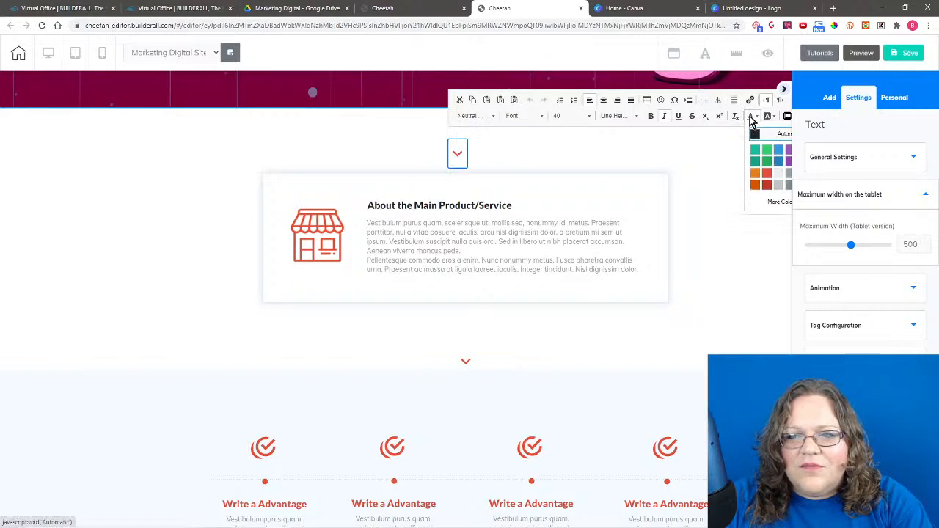
{"action": "left_click", "coordinate": [776, 202]}
{"action": "left_click_drag", "start_coordinate": [552, 307], "coordinate": [521, 307]}
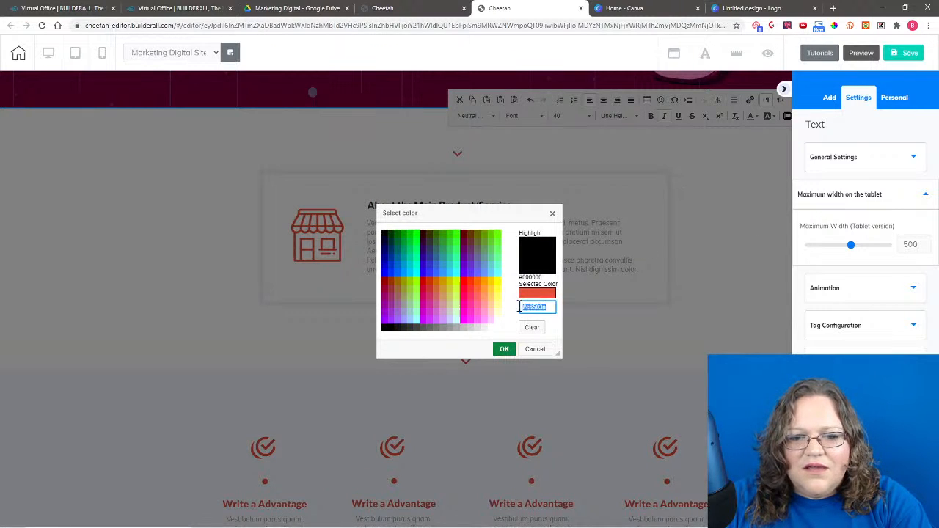
{"action": "key", "text": "ctrl+v"}
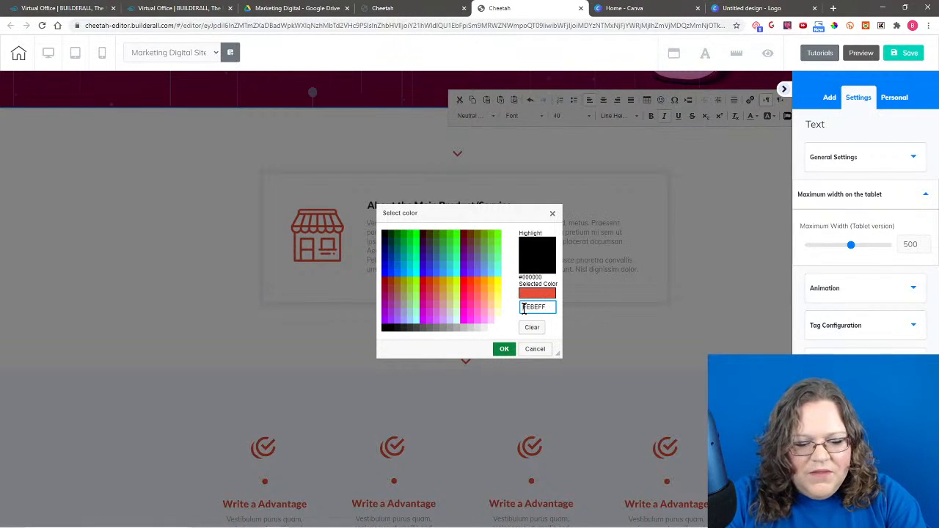
{"action": "type", "text": "#"}
{"action": "left_click", "coordinate": [512, 310]}
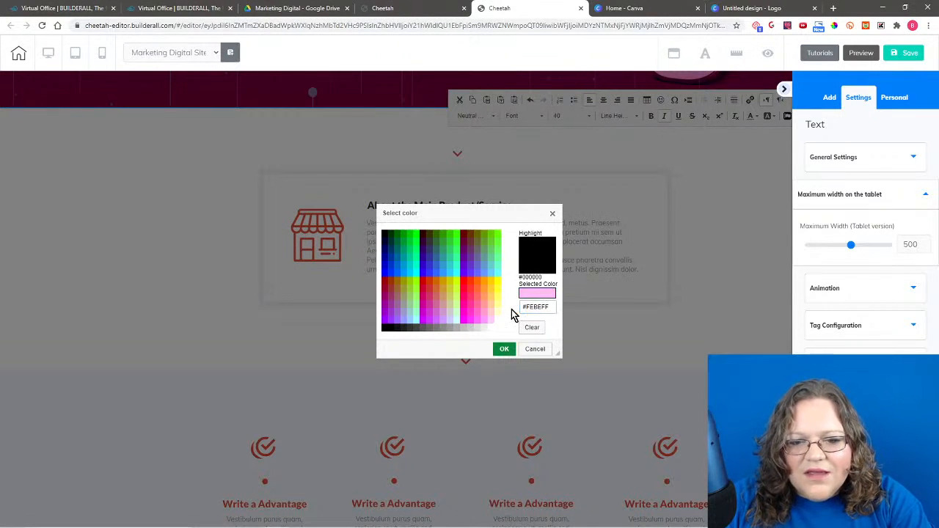
{"action": "left_click", "coordinate": [504, 348]}
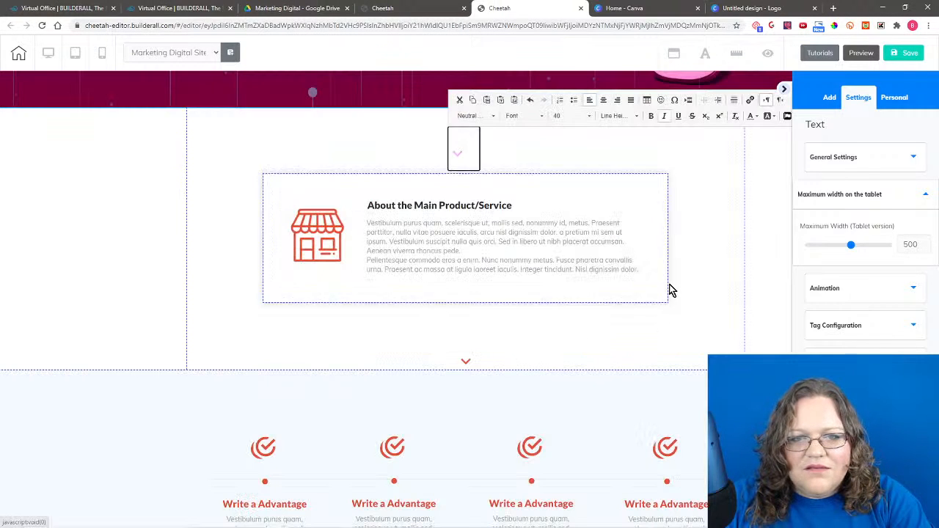
{"action": "left_click", "coordinate": [720, 240]}
{"action": "scroll", "coordinate": [719, 240], "scroll_direction": "up", "scroll_amount": 3}
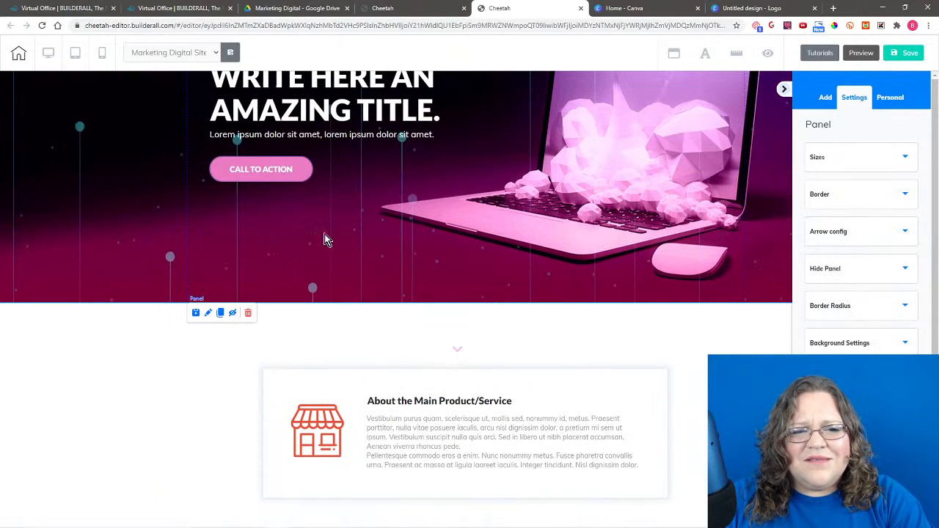
{"action": "scroll", "coordinate": [286, 231], "scroll_direction": "up", "scroll_amount": 2}
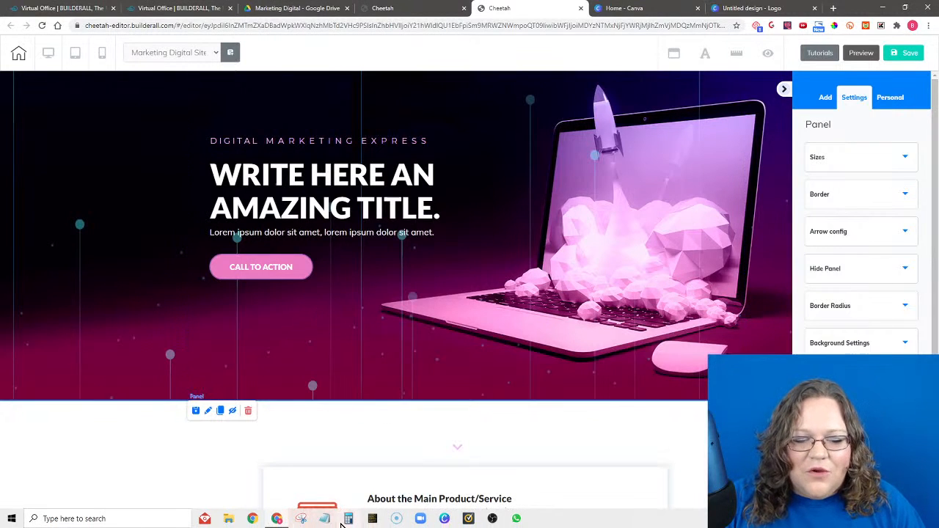
{"action": "left_click", "coordinate": [325, 520]}
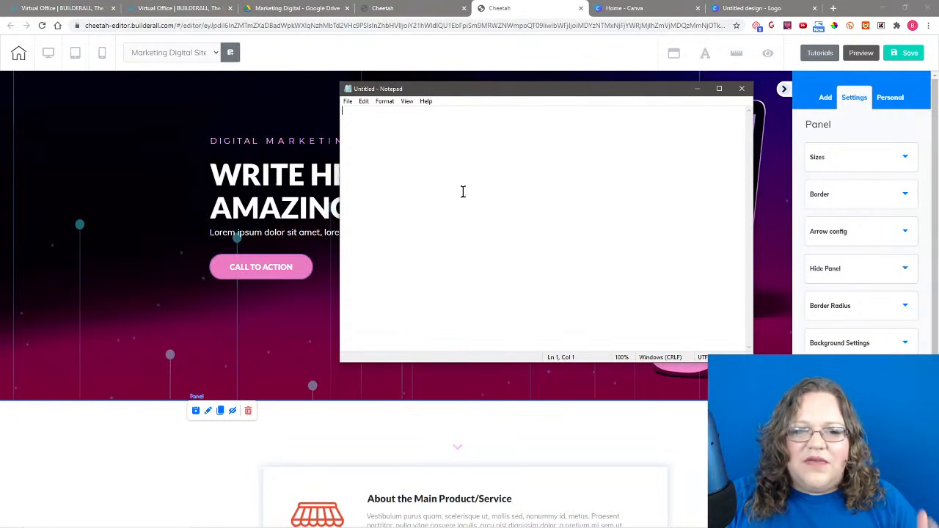
{"action": "left_click", "coordinate": [742, 88]}
Step: Copy the saved purple hex code 9656B1 through the CALL TO ACTION button's background color, then restore the background to EB7CC4
{"action": "scroll", "coordinate": [703, 446], "scroll_direction": "down", "scroll_amount": 2}
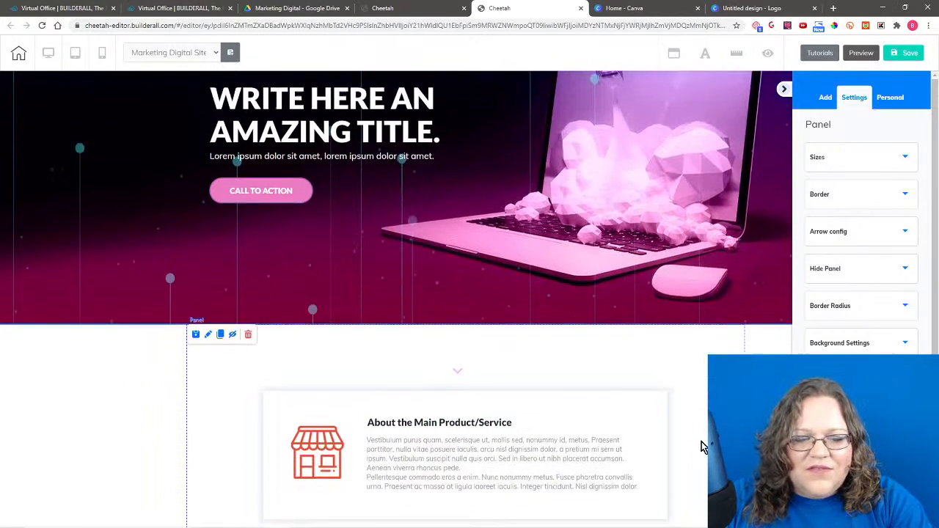
{"action": "left_click", "coordinate": [255, 162]}
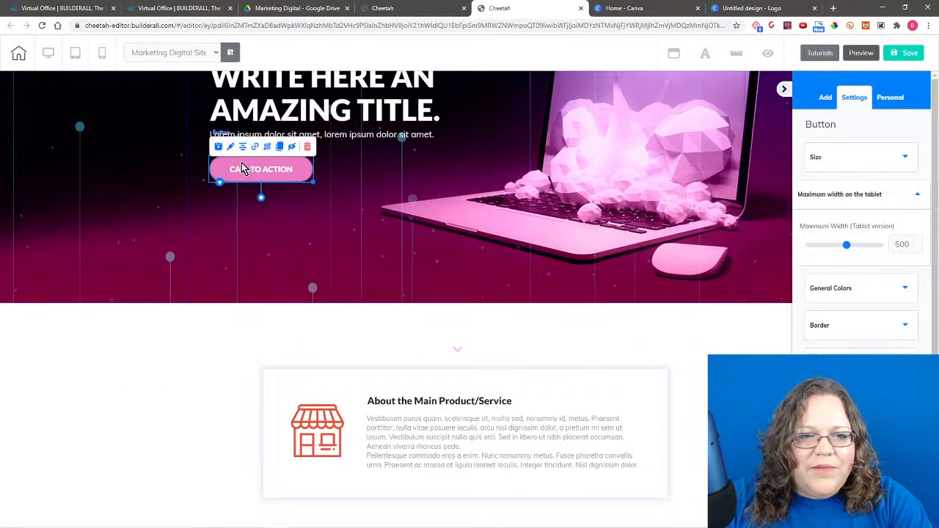
{"action": "left_click", "coordinate": [834, 290]}
{"action": "scroll", "coordinate": [838, 297], "scroll_direction": "down", "scroll_amount": 3}
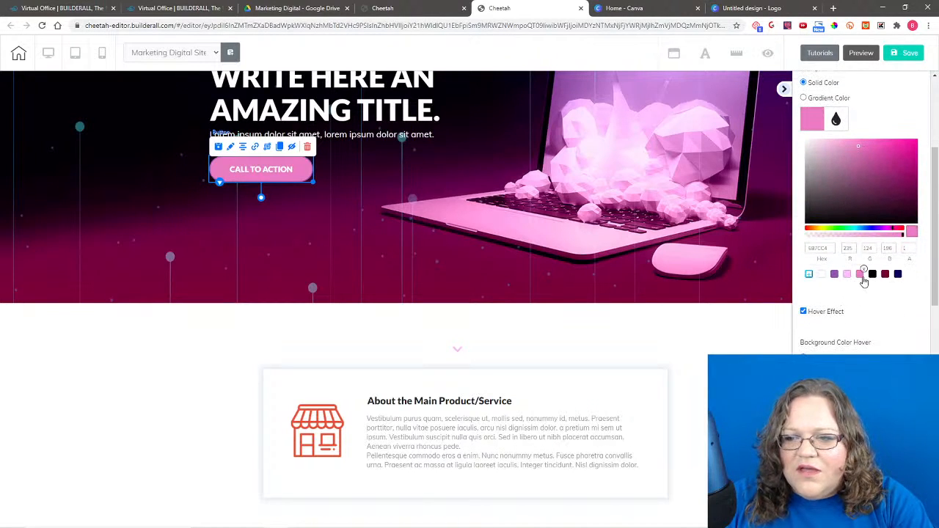
{"action": "left_click_drag", "start_coordinate": [832, 247], "coordinate": [803, 256]}
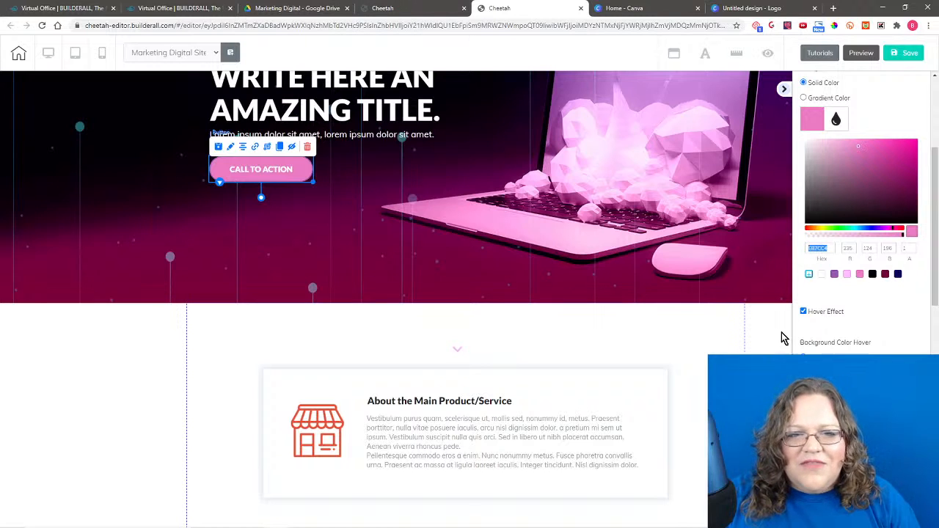
{"action": "left_click", "coordinate": [834, 273]}
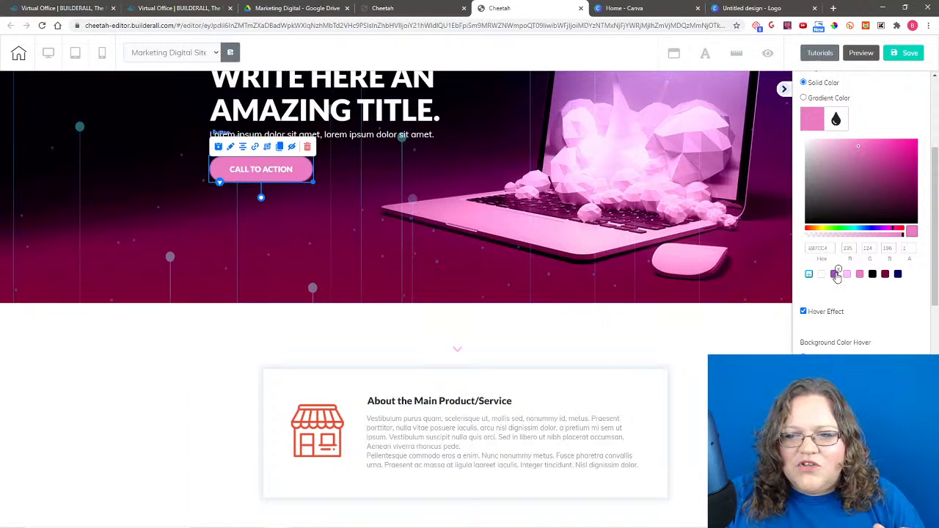
{"action": "left_click_drag", "start_coordinate": [828, 250], "coordinate": [808, 252]}
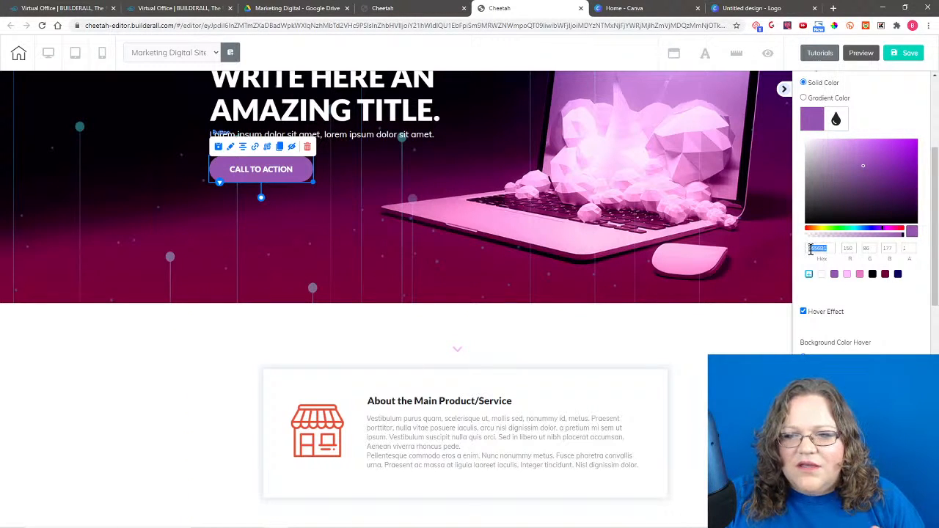
{"action": "right_click", "coordinate": [813, 253]}
{"action": "left_click", "coordinate": [821, 286]}
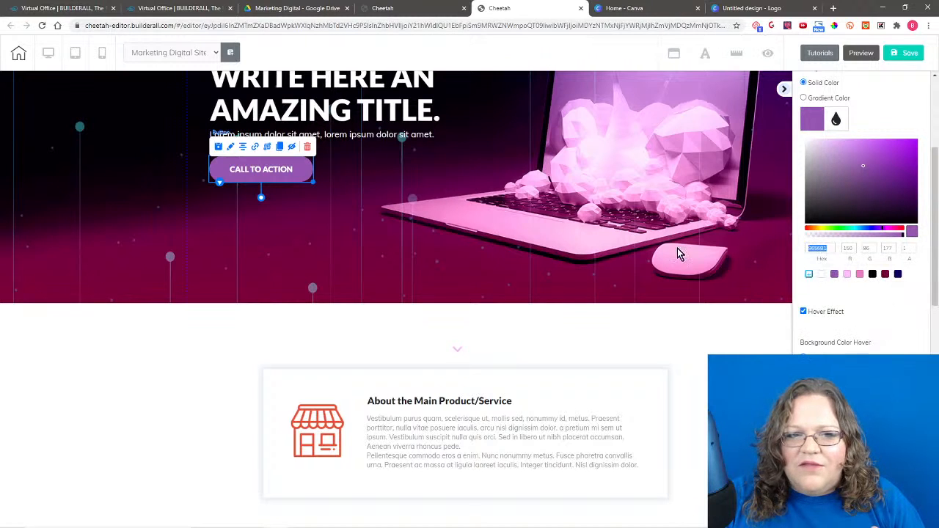
{"action": "left_click", "coordinate": [859, 273]}
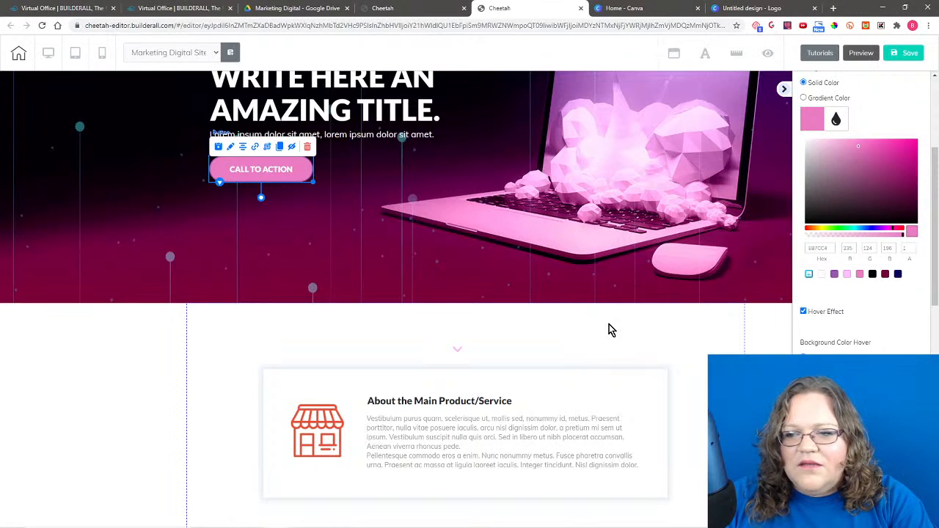
Step: Enter purple #9656B1 as the text color for the down arrow above the About the Main Product/Service box
{"action": "left_click", "coordinate": [377, 404]}
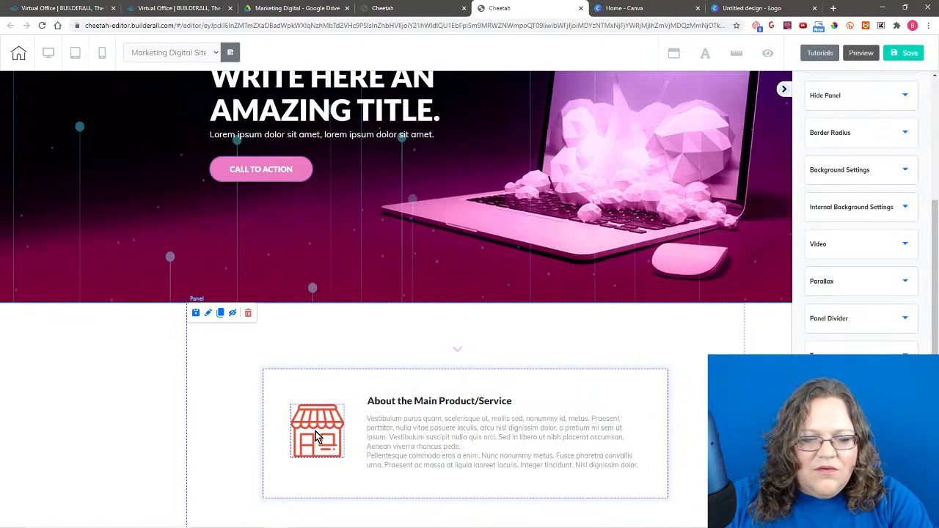
{"action": "left_click", "coordinate": [455, 349]}
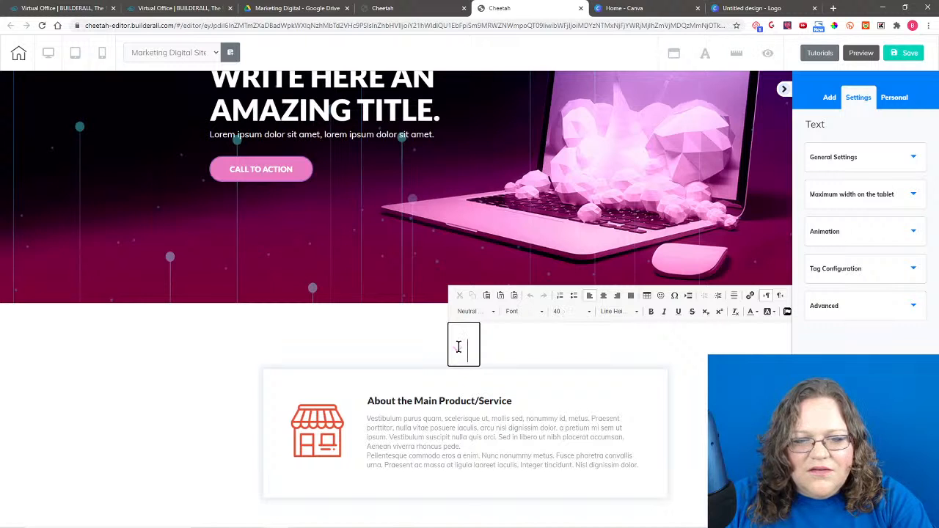
{"action": "left_click", "coordinate": [750, 312]}
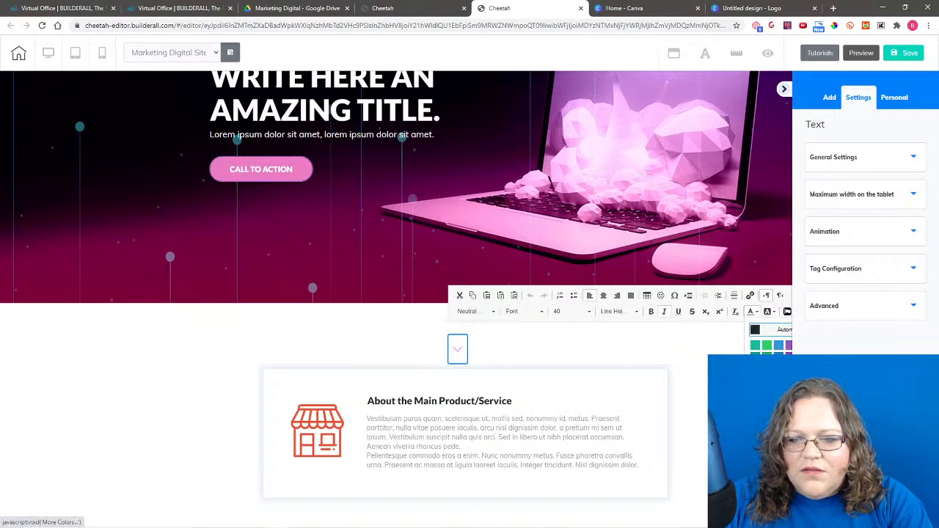
{"action": "left_click", "coordinate": [788, 395]}
{"action": "left_click_drag", "start_coordinate": [548, 306], "coordinate": [511, 308]}
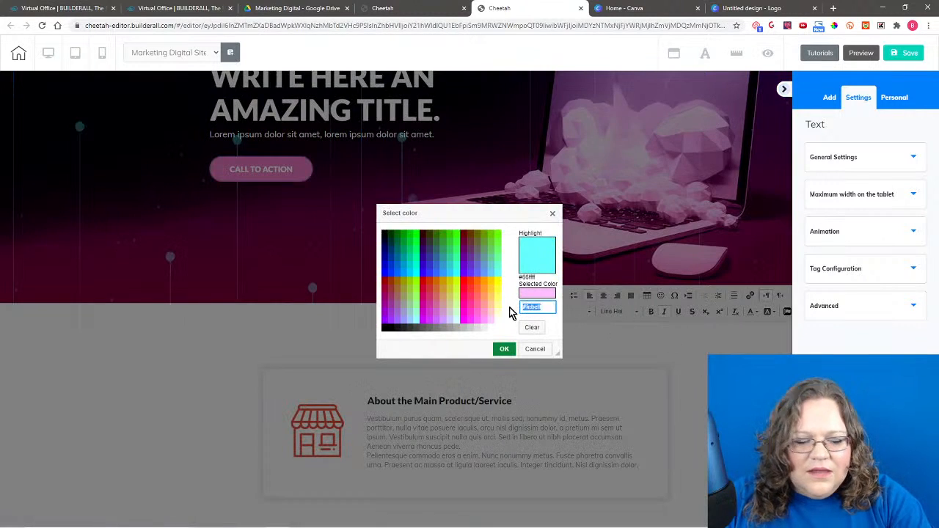
{"action": "key", "text": "ctrl+v"}
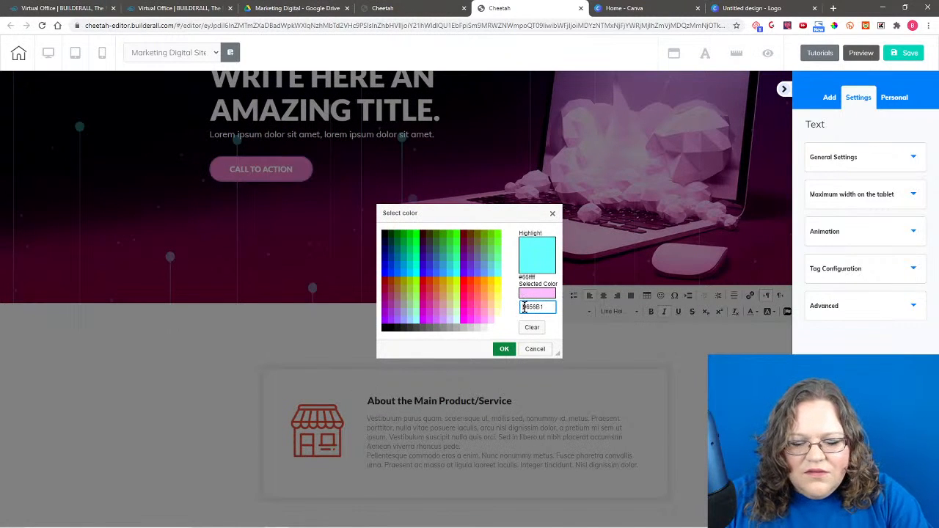
{"action": "left_click", "coordinate": [524, 306]}
{"action": "type", "text": "#"}
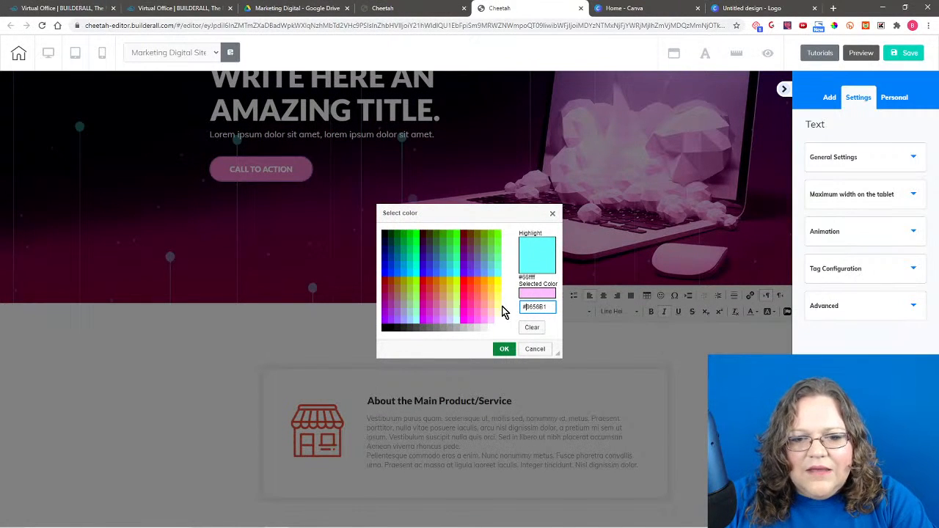
{"action": "left_click", "coordinate": [510, 304]}
{"action": "left_click", "coordinate": [548, 308]}
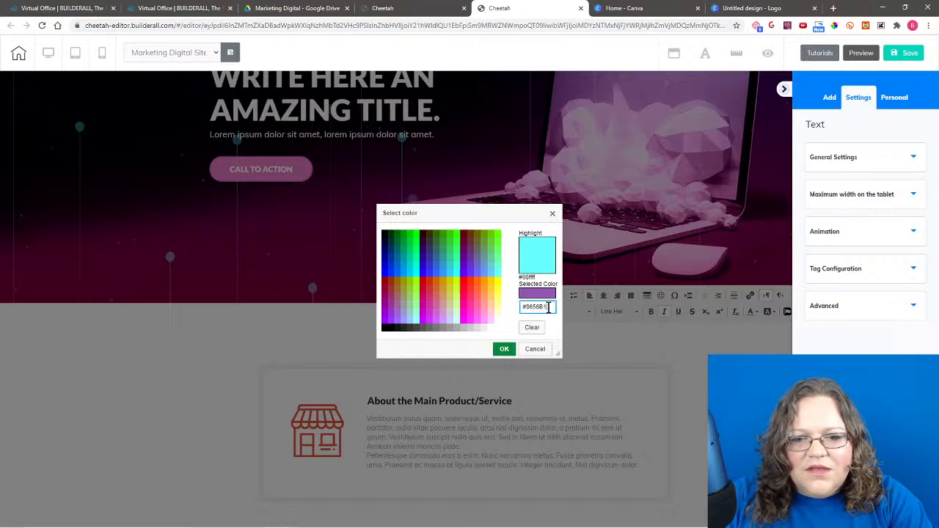
Step: Copy the full hex code #9656B1 including the hash sign and apply the purple to the arrow
{"action": "left_click_drag", "start_coordinate": [548, 307], "coordinate": [525, 304]}
{"action": "right_click", "coordinate": [531, 307]}
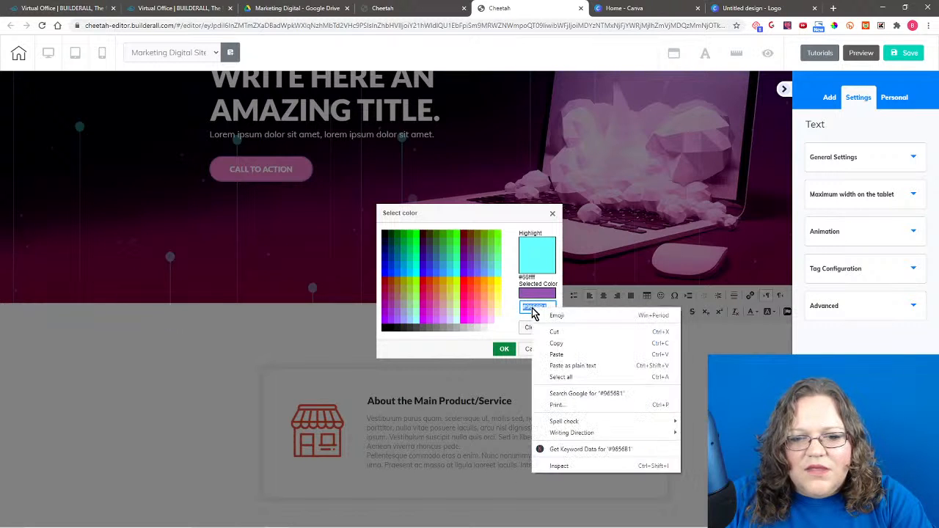
{"action": "left_click", "coordinate": [547, 343]}
{"action": "left_click", "coordinate": [504, 349]}
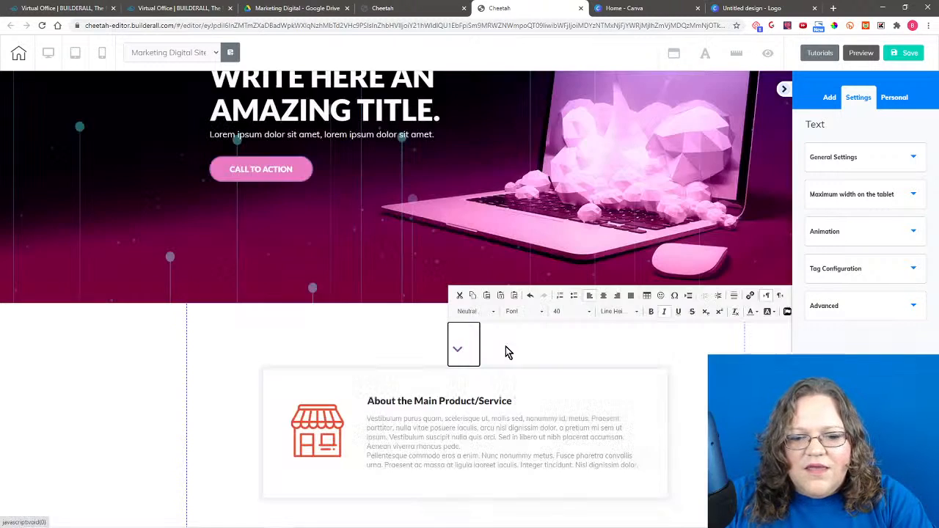
{"action": "left_click", "coordinate": [697, 387]}
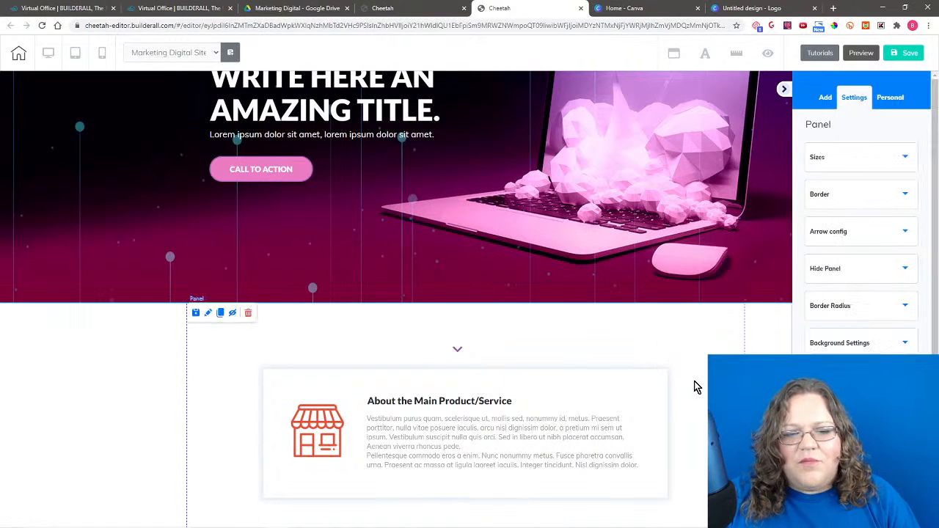
Step: Look through the advantages, benefits and Special Features sections for icons, arrows and headings that do not match the hero's colors
{"action": "scroll", "coordinate": [696, 388], "scroll_direction": "down", "scroll_amount": 2}
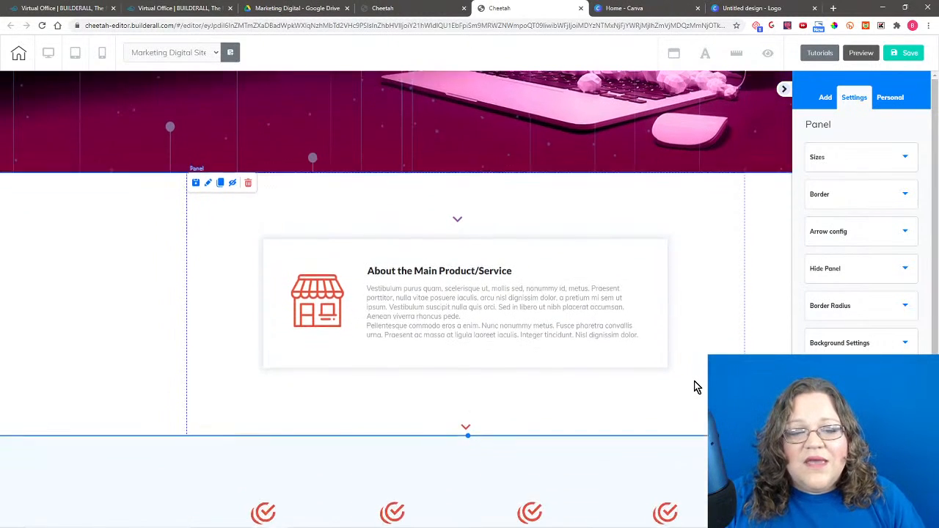
{"action": "scroll", "coordinate": [697, 386], "scroll_direction": "down", "scroll_amount": 1}
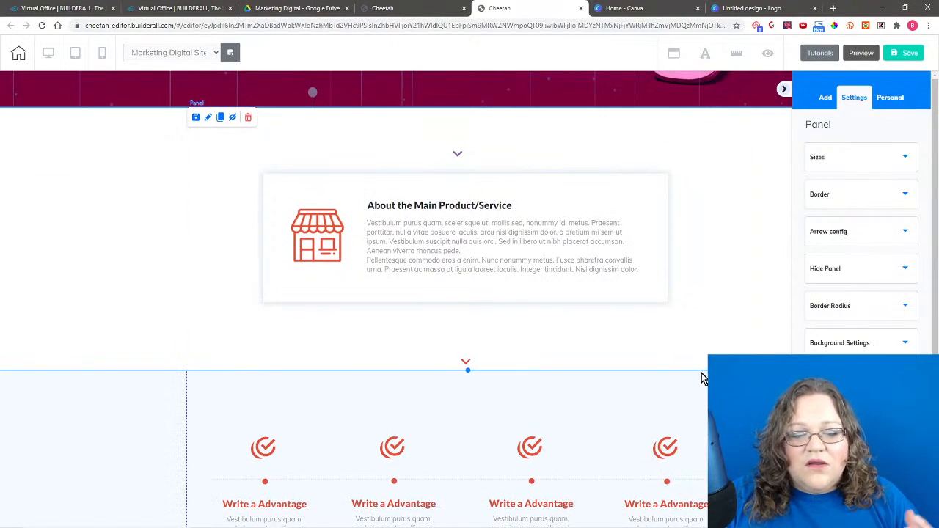
{"action": "scroll", "coordinate": [693, 370], "scroll_direction": "down", "scroll_amount": 1}
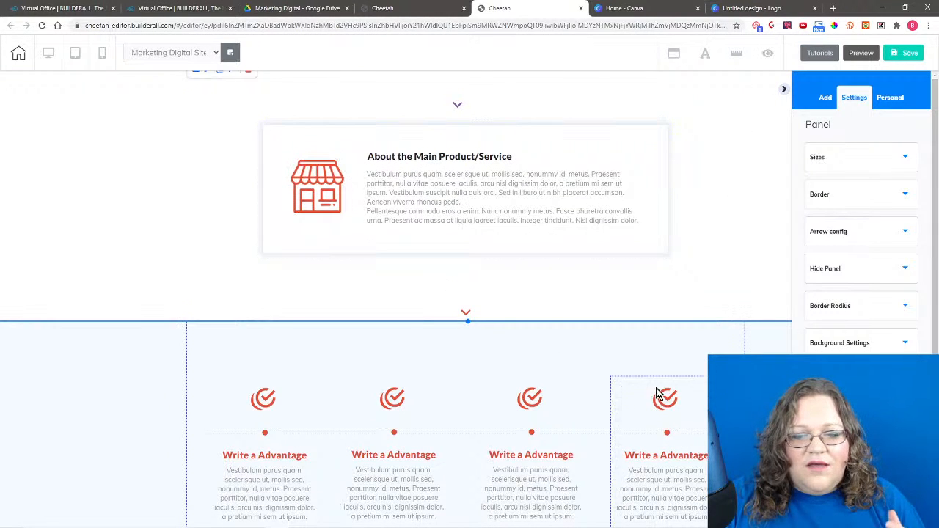
{"action": "scroll", "coordinate": [666, 394], "scroll_direction": "down", "scroll_amount": 1}
{"action": "scroll", "coordinate": [639, 341], "scroll_direction": "down", "scroll_amount": 3}
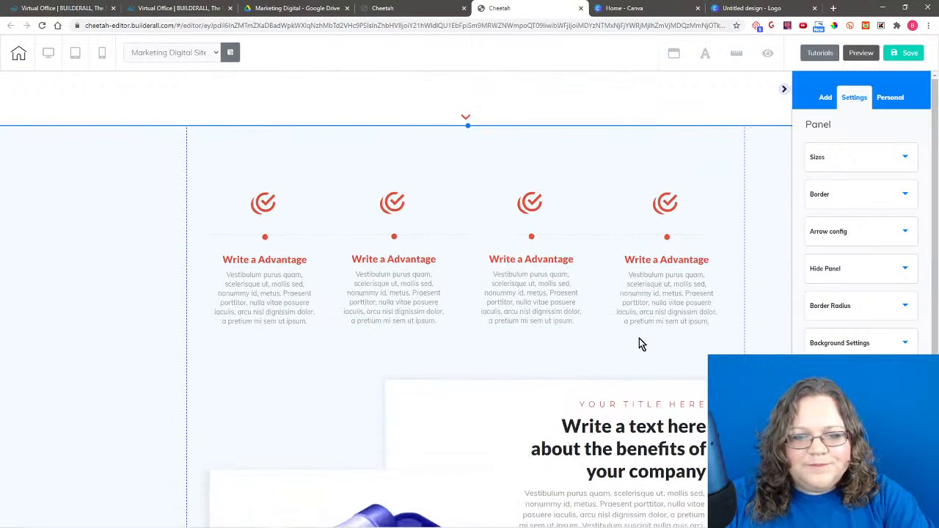
{"action": "scroll", "coordinate": [288, 336], "scroll_direction": "down", "scroll_amount": 3}
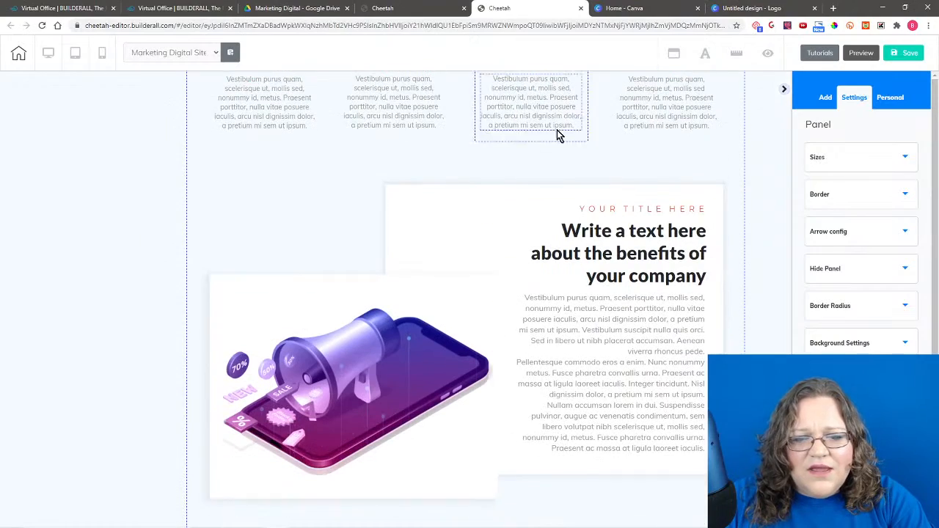
{"action": "scroll", "coordinate": [571, 382], "scroll_direction": "down", "scroll_amount": 5}
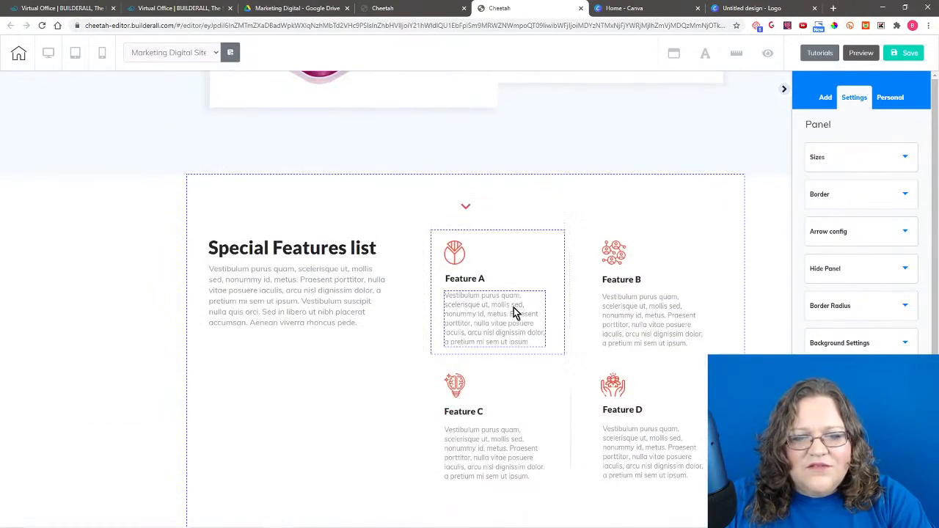
{"action": "scroll", "coordinate": [482, 346], "scroll_direction": "up", "scroll_amount": 15}
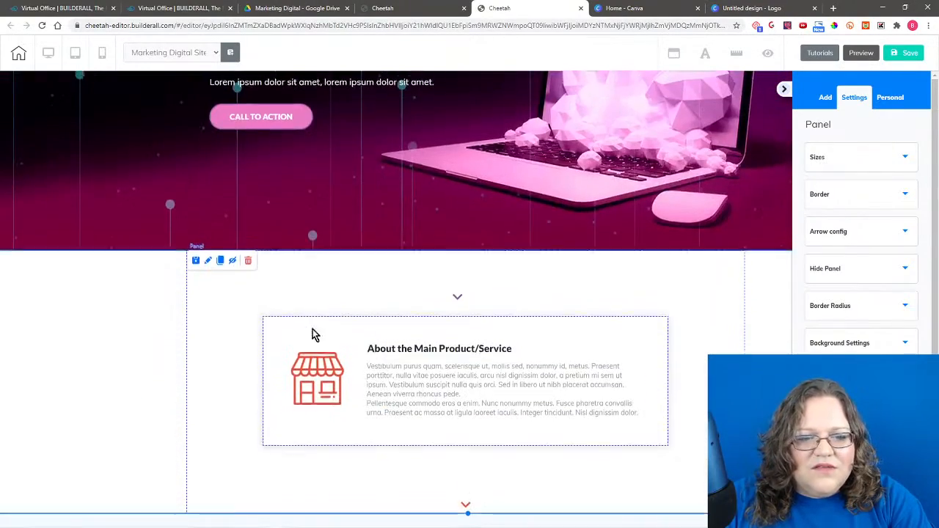
Step: Select the store icon in the About the Main Product/Service box, then switch to Canva and create a blank 500 × 500 px Logo design
{"action": "scroll", "coordinate": [312, 331], "scroll_direction": "down", "scroll_amount": 1}
{"action": "left_click", "coordinate": [312, 332]}
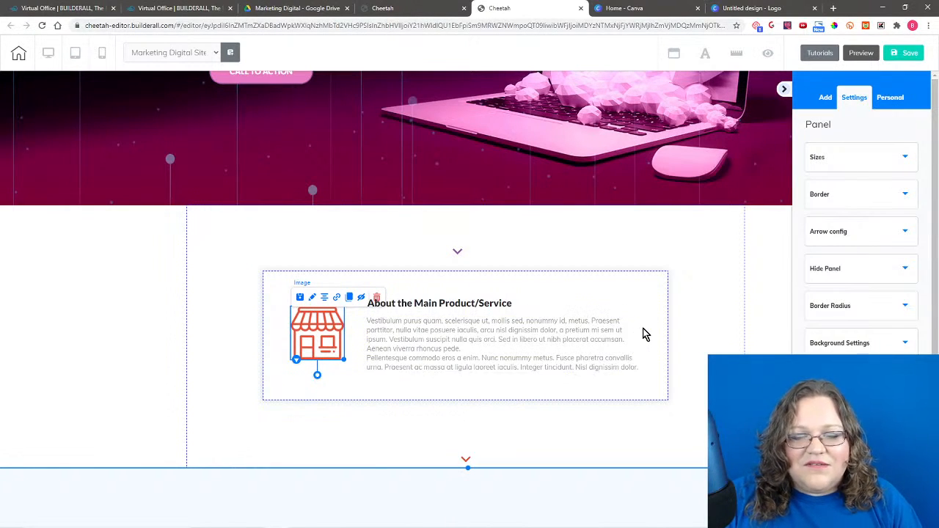
{"action": "left_click", "coordinate": [736, 7]}
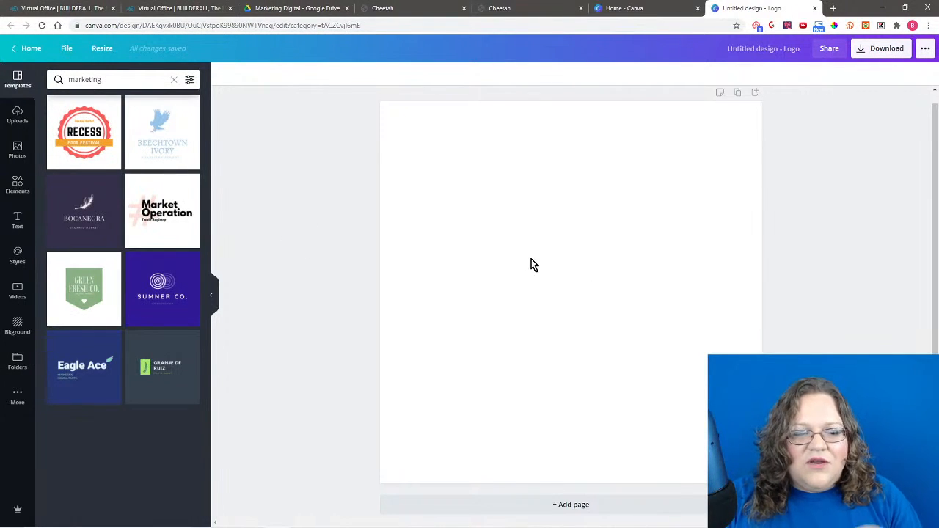
{"action": "left_click", "coordinate": [31, 49]}
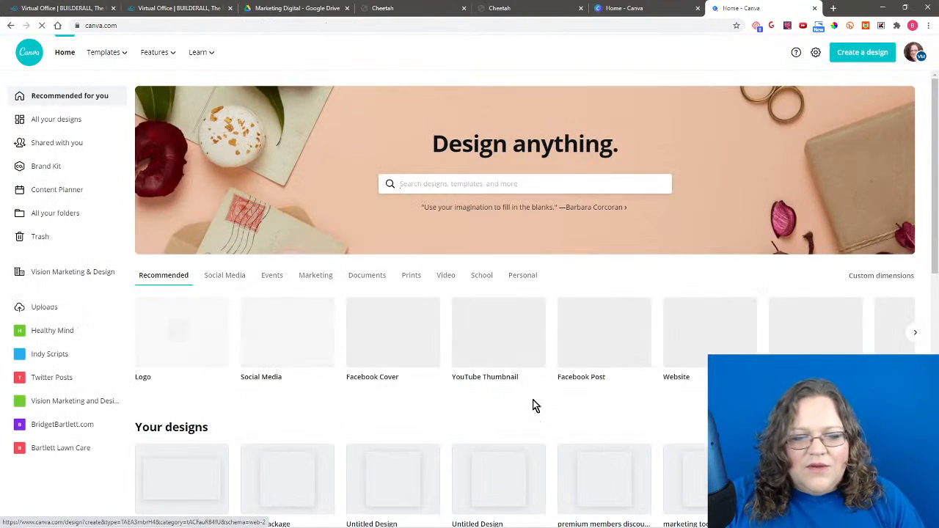
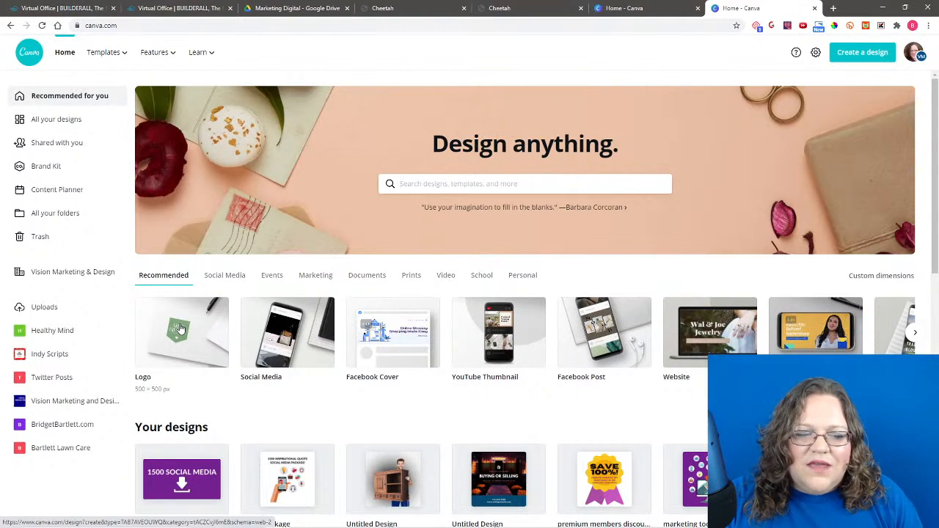
{"action": "left_click", "coordinate": [179, 329]}
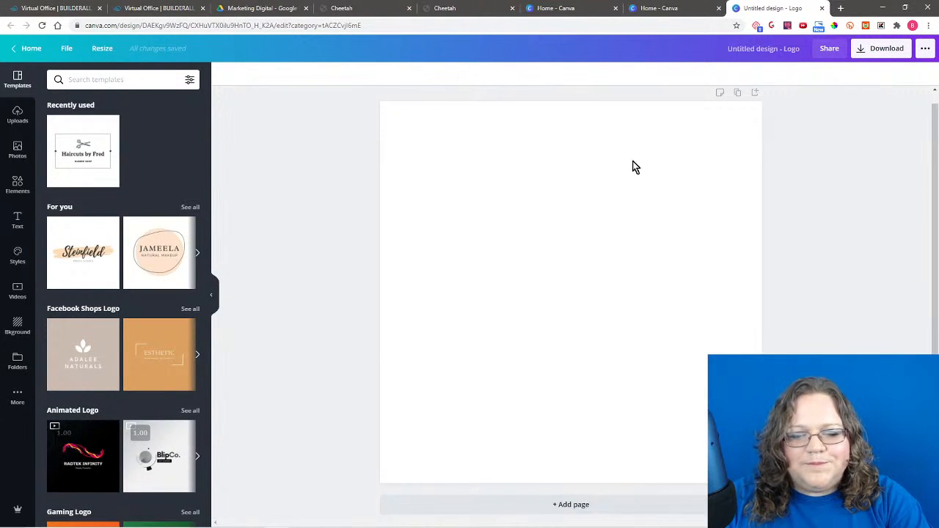
Step: Open Canva's element library and check the store icon on the Cheetah page for reference before returning to the logo design
{"action": "left_click", "coordinate": [17, 185]}
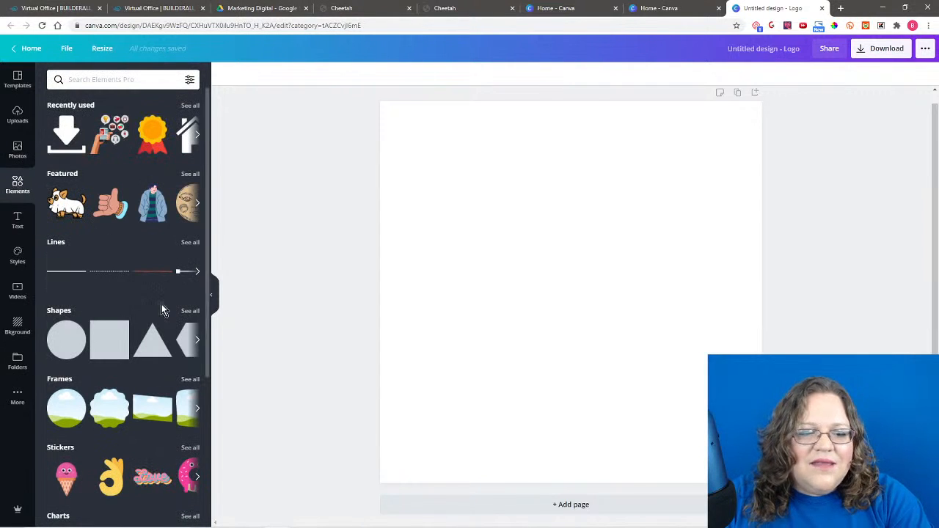
{"action": "left_click", "coordinate": [345, 8]}
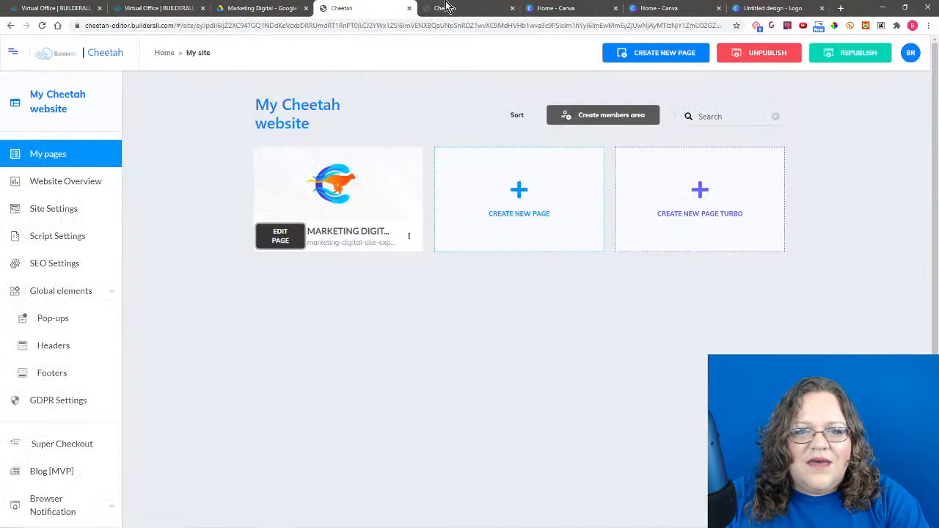
{"action": "left_click", "coordinate": [447, 8]}
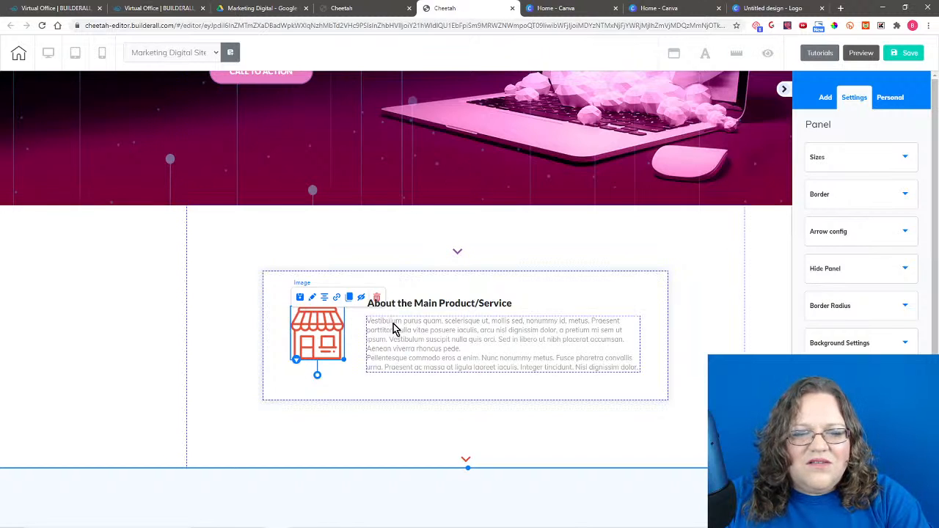
{"action": "left_click", "coordinate": [774, 8]}
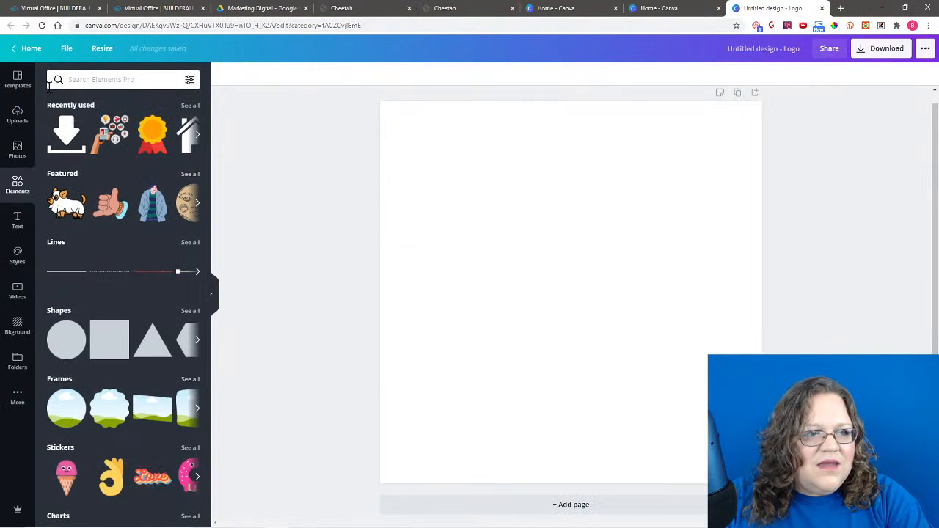
Step: Search Canva's elements for business and browse the results for a replacement icon
{"action": "left_click", "coordinate": [102, 81]}
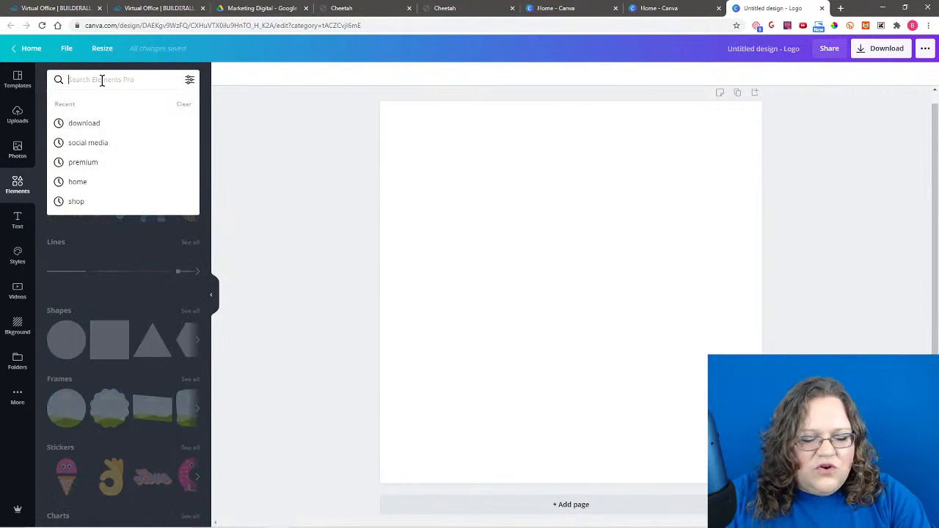
{"action": "type", "text": "busine"}
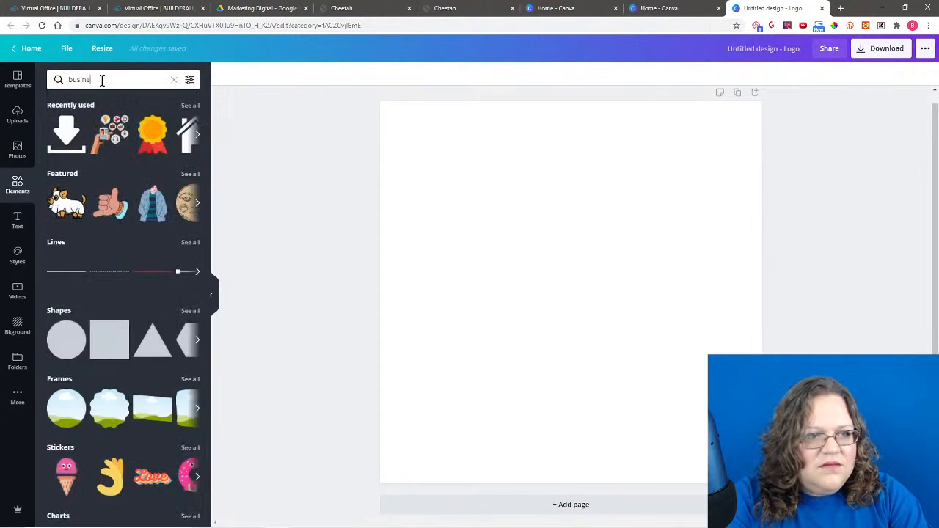
{"action": "type", "text": "ss"}
{"action": "key", "text": "Return"}
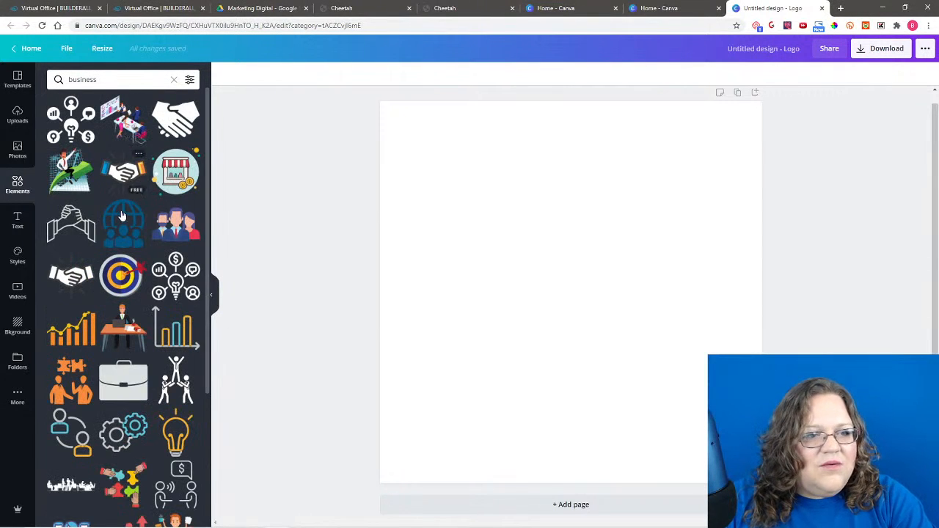
{"action": "scroll", "coordinate": [106, 212], "scroll_direction": "down", "scroll_amount": 1}
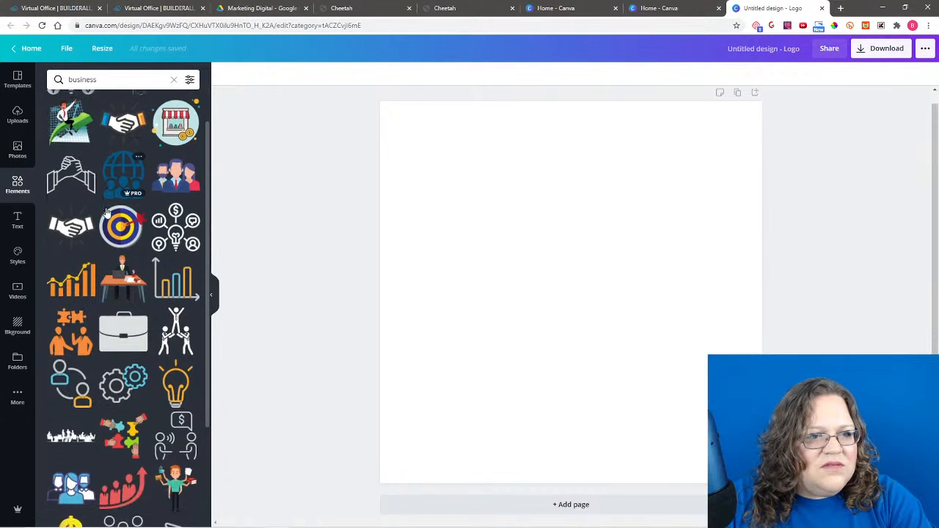
{"action": "scroll", "coordinate": [106, 212], "scroll_direction": "up", "scroll_amount": 1}
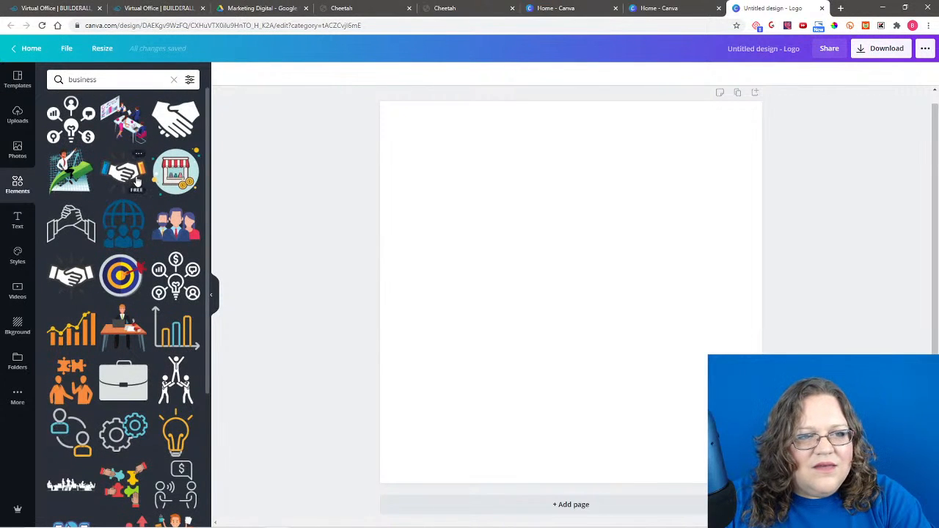
{"action": "scroll", "coordinate": [138, 248], "scroll_direction": "down", "scroll_amount": 9}
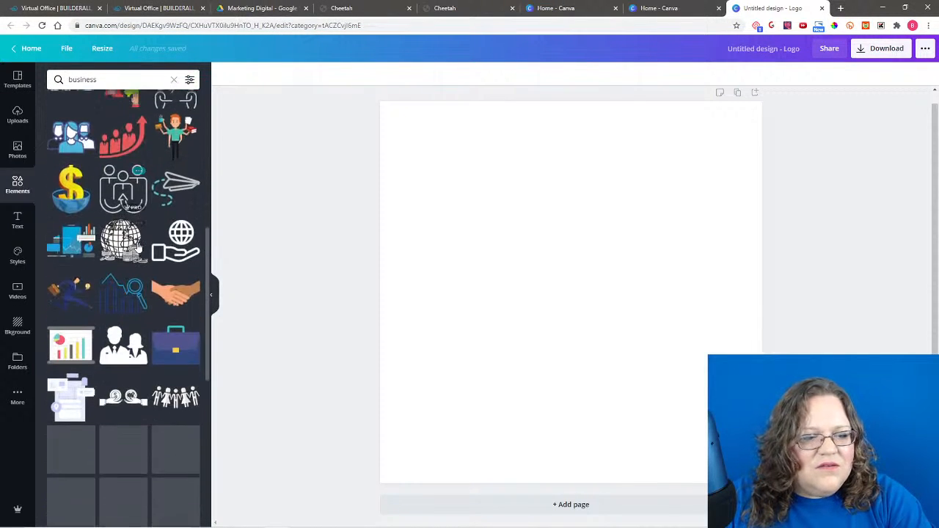
{"action": "scroll", "coordinate": [137, 243], "scroll_direction": "down", "scroll_amount": 6}
{"action": "scroll", "coordinate": [95, 160], "scroll_direction": "up", "scroll_amount": 10}
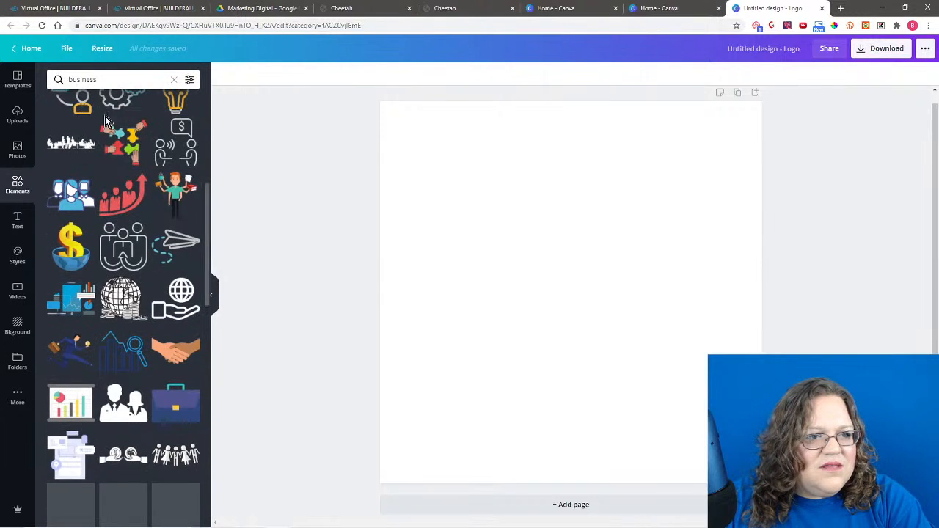
{"action": "scroll", "coordinate": [105, 115], "scroll_direction": "up", "scroll_amount": 7}
Step: Search Canva's elements for store and look over the results for a replacement icon
{"action": "double_click", "coordinate": [96, 79]}
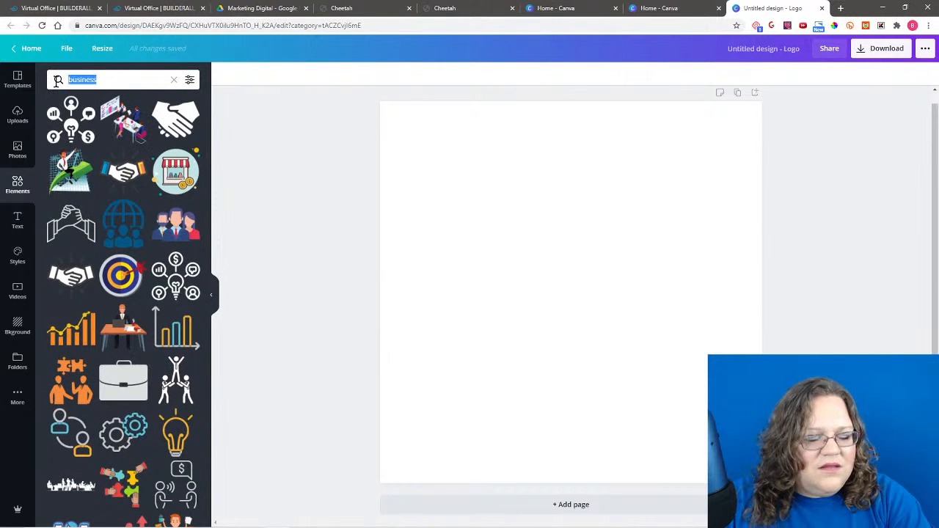
{"action": "type", "text": "store"}
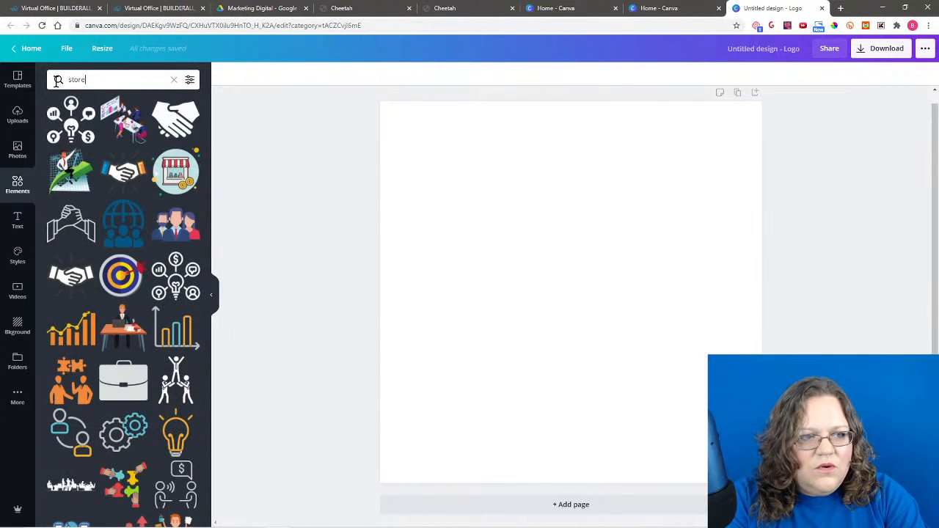
{"action": "left_click", "coordinate": [58, 80]}
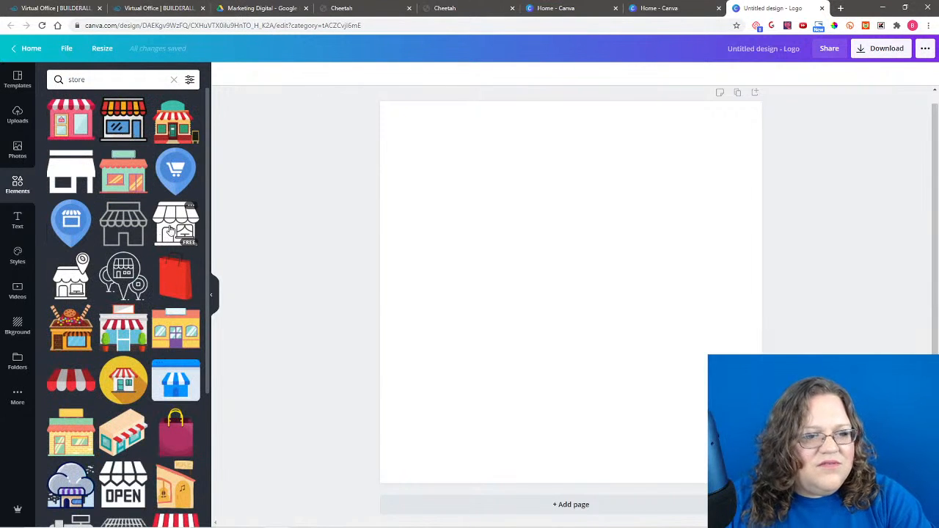
{"action": "scroll", "coordinate": [168, 232], "scroll_direction": "down", "scroll_amount": 1}
{"action": "scroll", "coordinate": [167, 212], "scroll_direction": "up", "scroll_amount": 1}
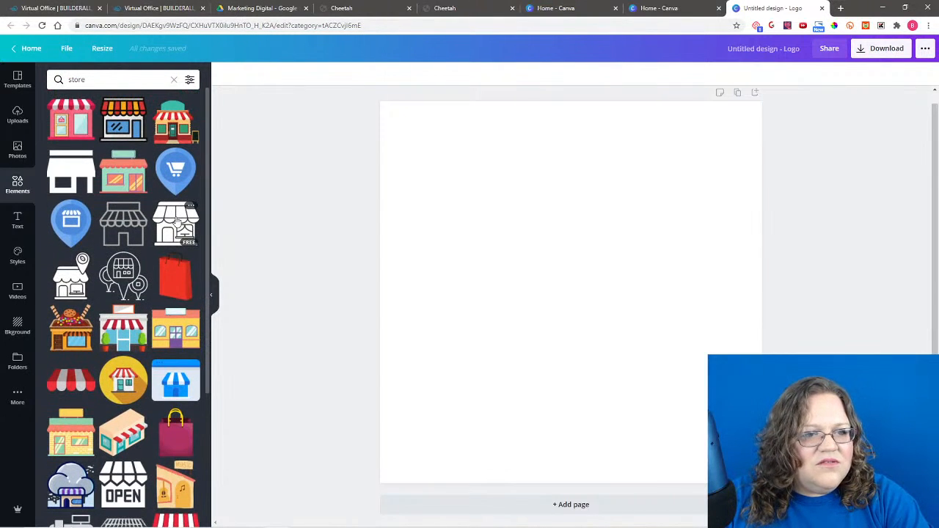
Step: Try the plain black-outlined store icon, enlarging it across the canvas and checking its color options
{"action": "left_click", "coordinate": [176, 220]}
{"action": "left_click_drag", "start_coordinate": [557, 260], "coordinate": [497, 164]}
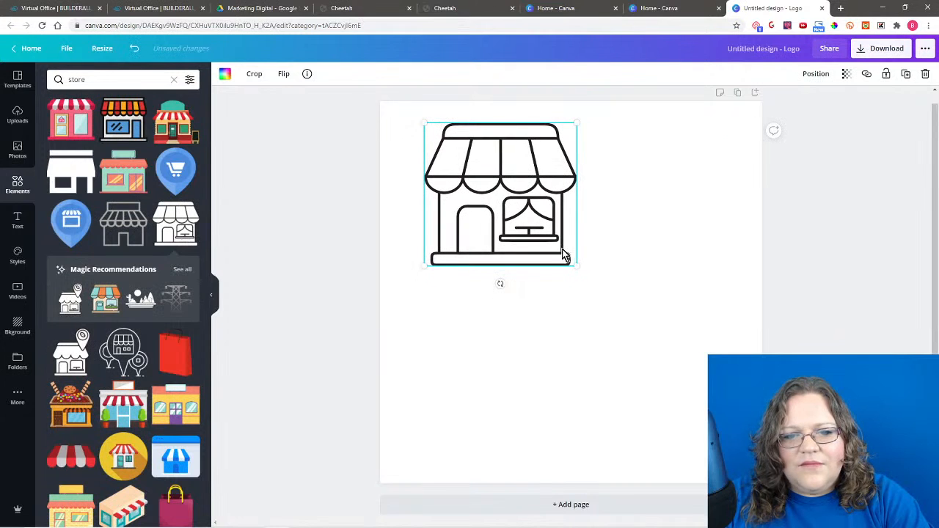
{"action": "left_click_drag", "start_coordinate": [576, 264], "coordinate": [555, 277]}
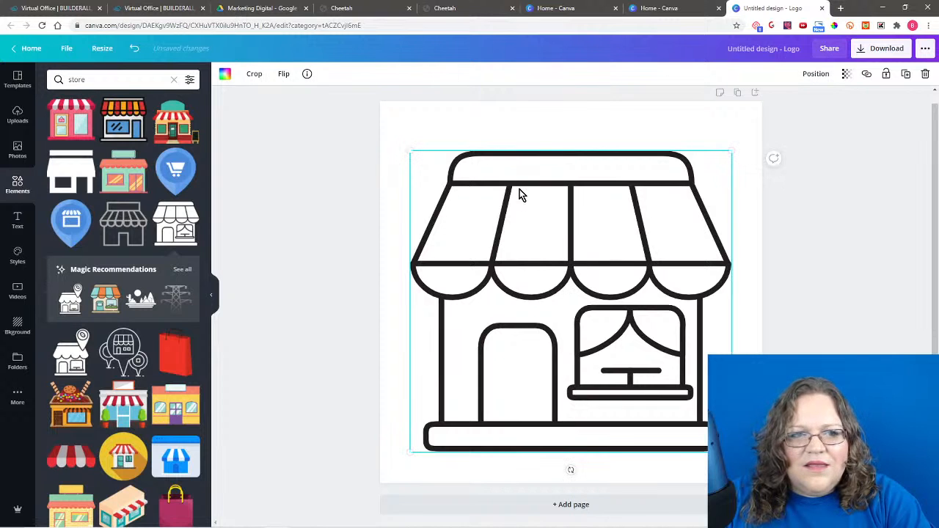
{"action": "left_click", "coordinate": [224, 75]}
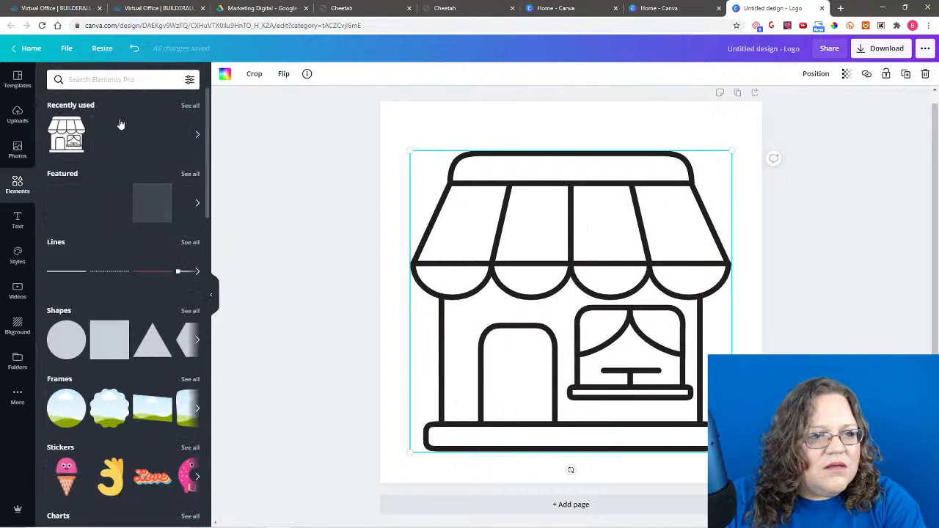
Step: Search the elements for store again and delete the plain store icon from the canvas
{"action": "left_click", "coordinate": [101, 80]}
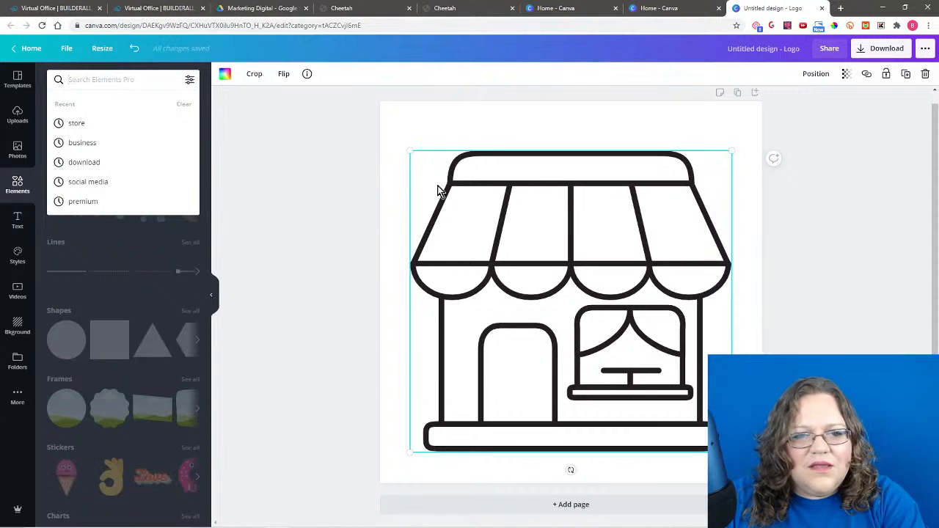
{"action": "type", "text": "so"}
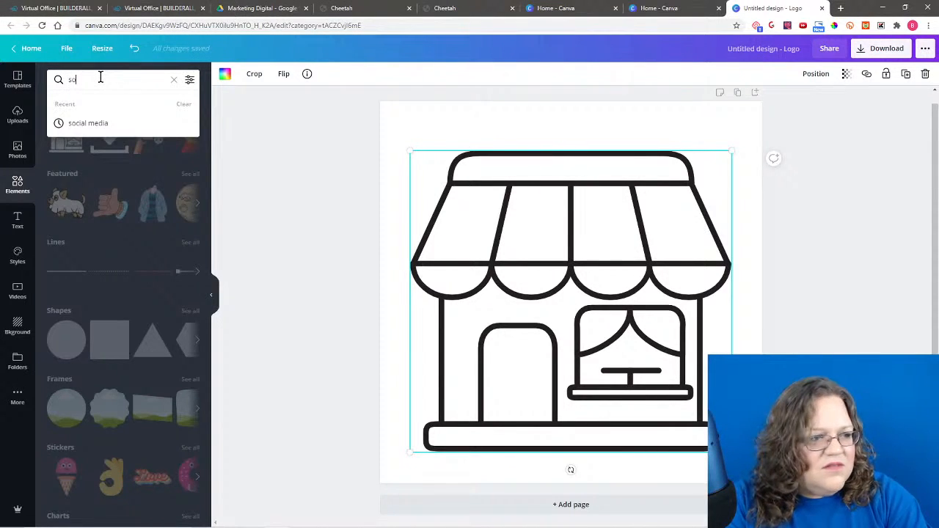
{"action": "key", "text": "BackSpace"}
{"action": "type", "text": "tore"}
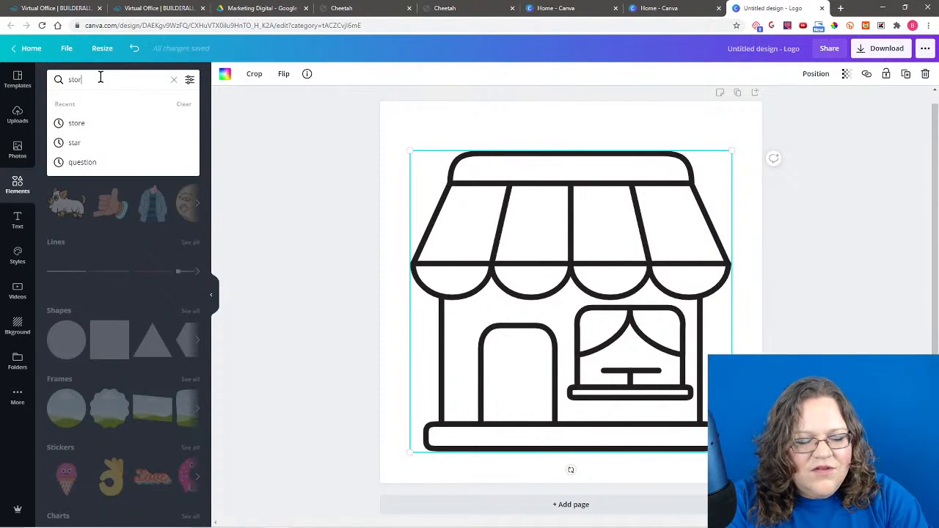
{"action": "key", "text": "Return"}
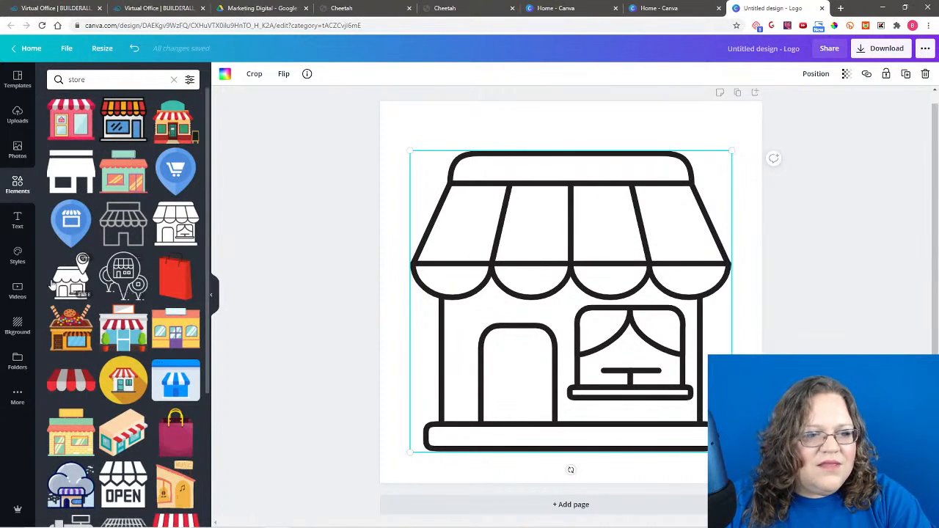
{"action": "key", "text": "Delete"}
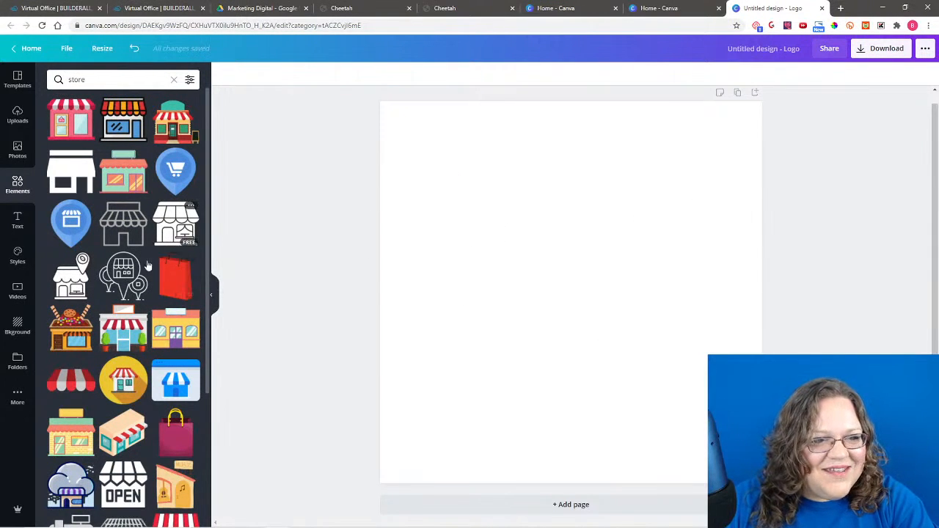
Step: Add the outlined store icon with the striped awning, enlarge it to nearly the canvas width and center it
{"action": "scroll", "coordinate": [147, 266], "scroll_direction": "down", "scroll_amount": 6}
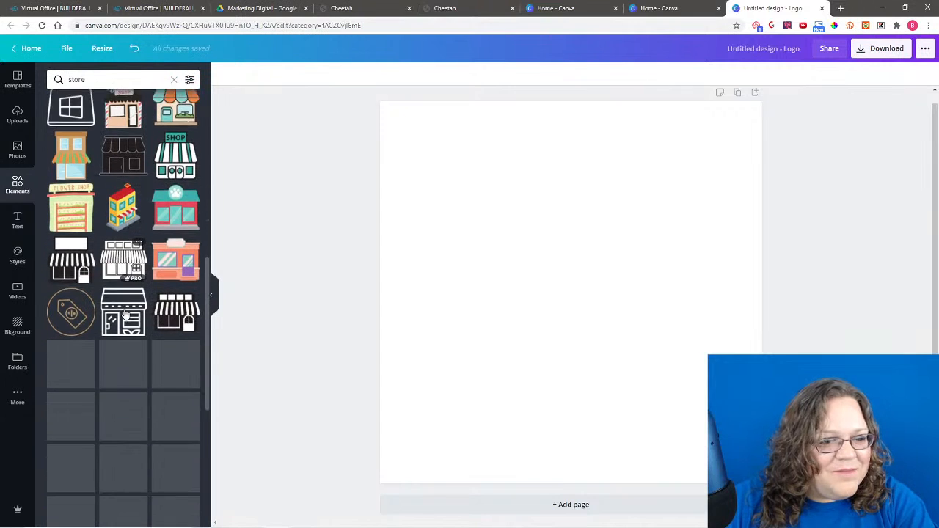
{"action": "left_click", "coordinate": [123, 313]}
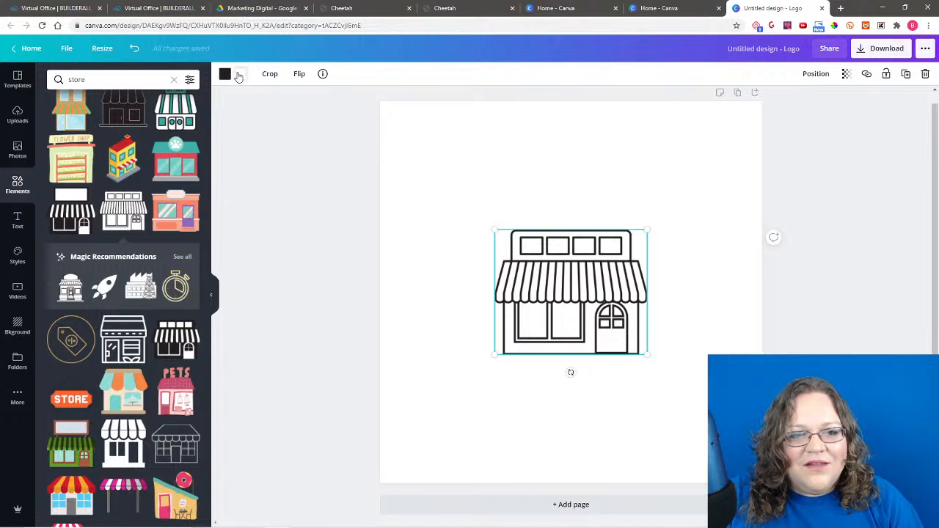
{"action": "left_click_drag", "start_coordinate": [550, 277], "coordinate": [466, 177]}
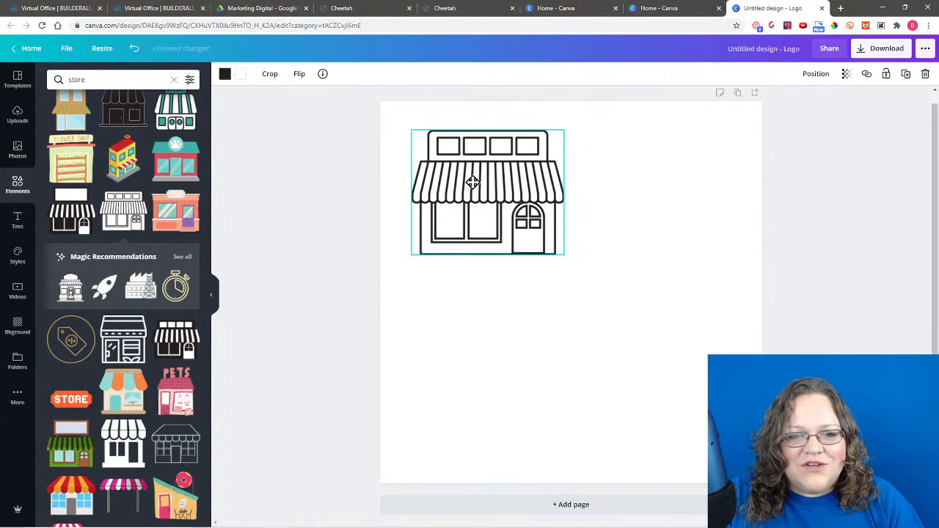
{"action": "left_click_drag", "start_coordinate": [564, 254], "coordinate": [748, 407]}
{"action": "left_click_drag", "start_coordinate": [595, 239], "coordinate": [582, 258]}
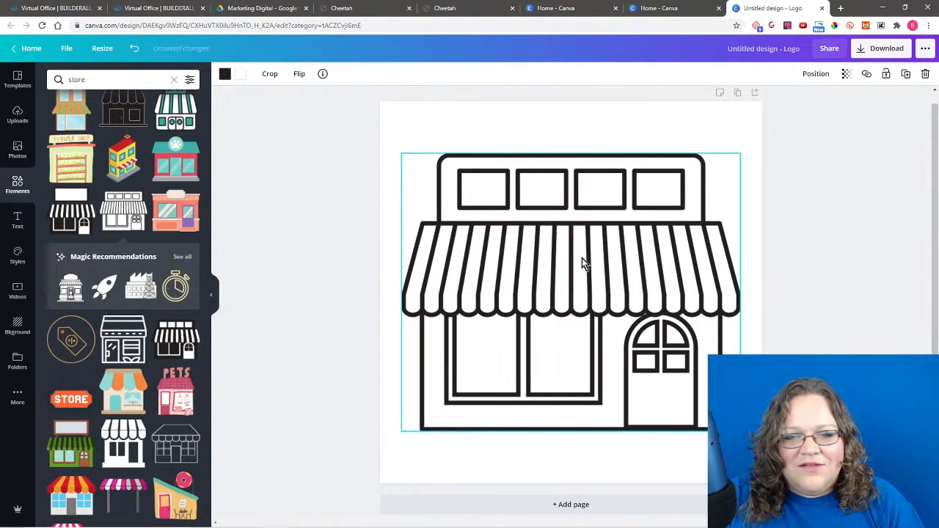
Step: Change the store icon's black outline color to #9656B1
{"action": "left_click", "coordinate": [225, 75]}
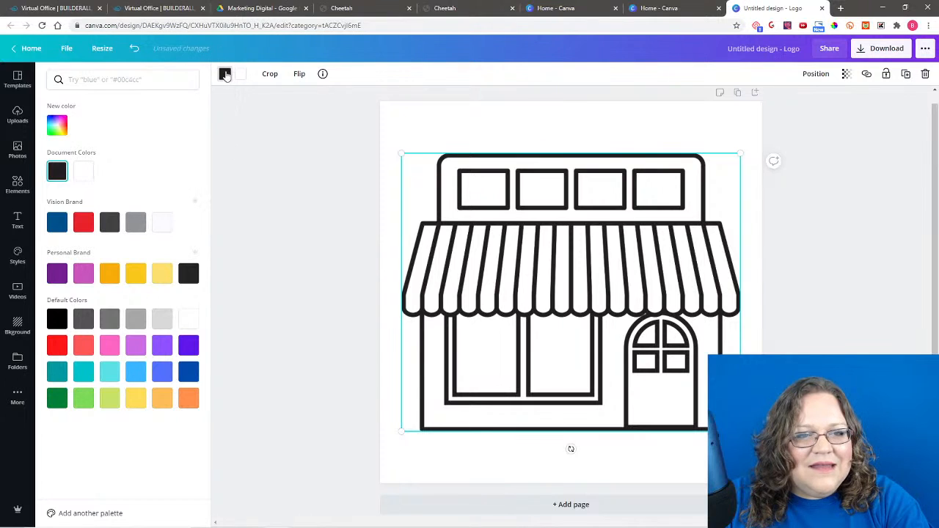
{"action": "left_click", "coordinate": [55, 125]}
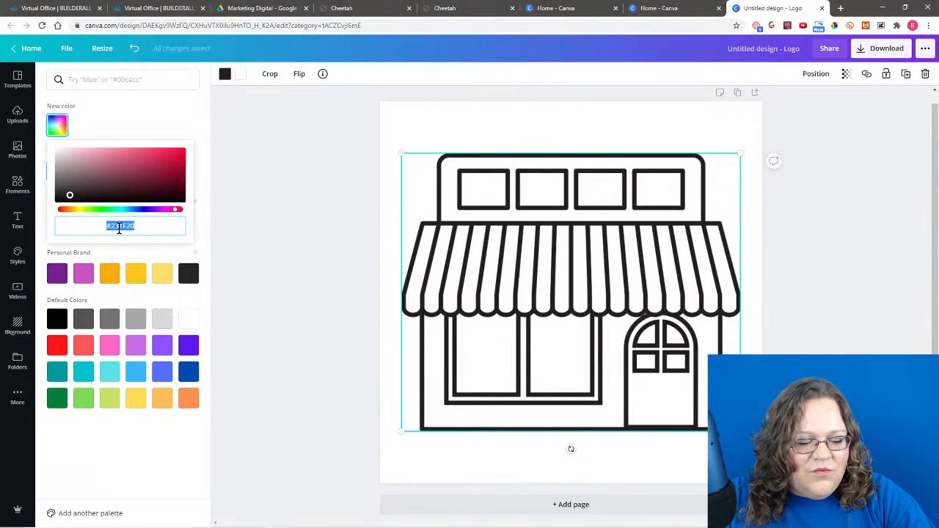
{"action": "type", "text": "#9656B1"}
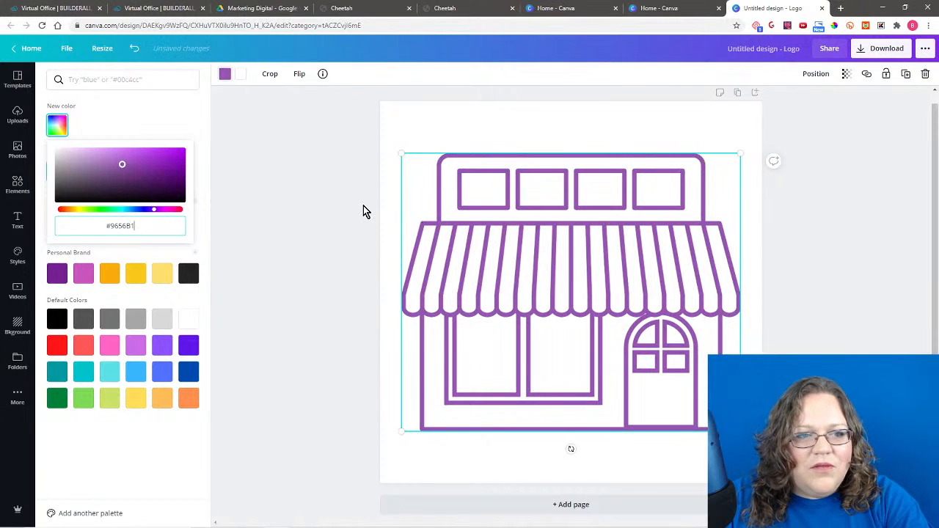
{"action": "left_click", "coordinate": [415, 119]}
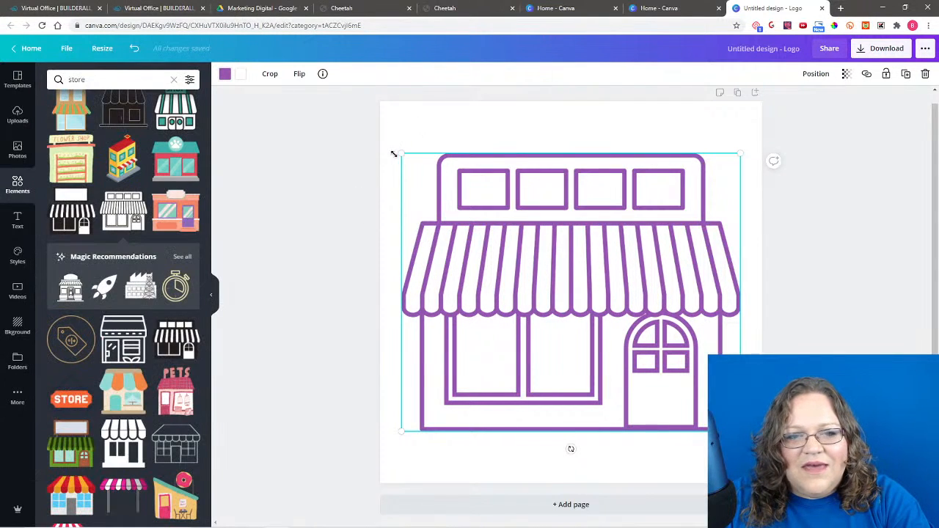
Step: Enlarge the purple store icon slightly and center it again on the canvas
{"action": "left_click_drag", "start_coordinate": [393, 154], "coordinate": [395, 148]}
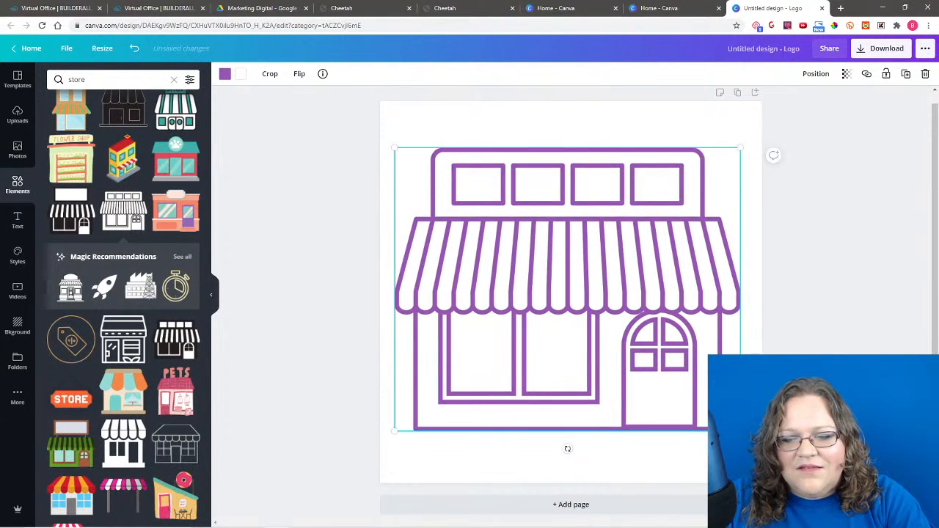
{"action": "left_click_drag", "start_coordinate": [740, 431], "coordinate": [751, 441]}
{"action": "left_click_drag", "start_coordinate": [561, 249], "coordinate": [558, 245]}
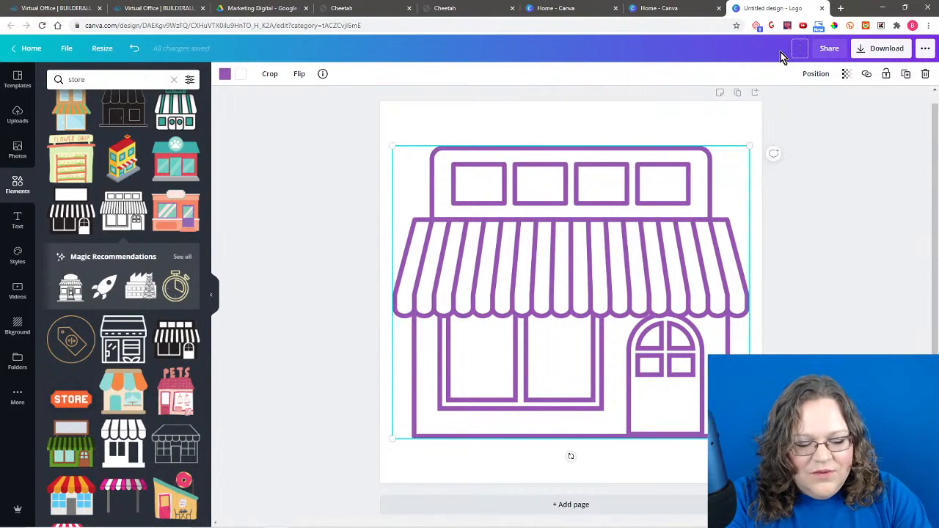
Step: Rename the design as Store Purple Element
{"action": "type", "text": "Styo"}
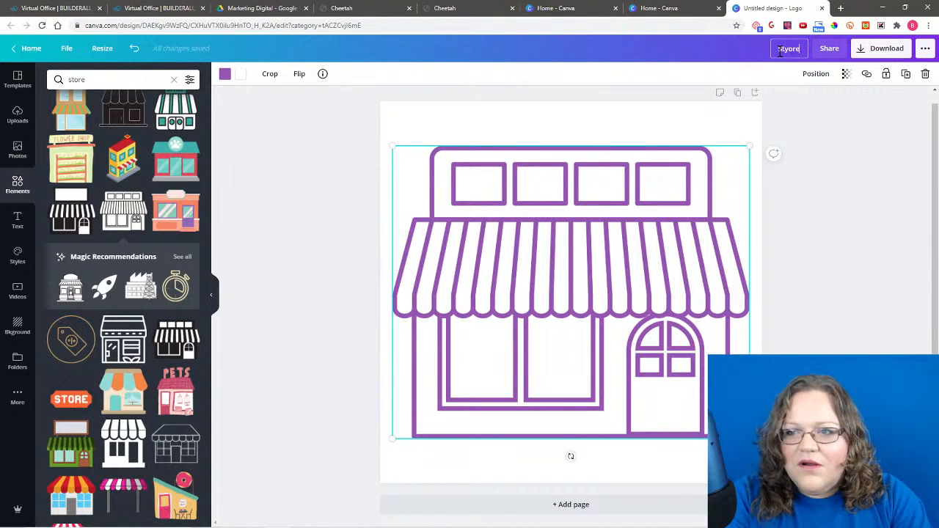
{"action": "type", "text": "ore P"}
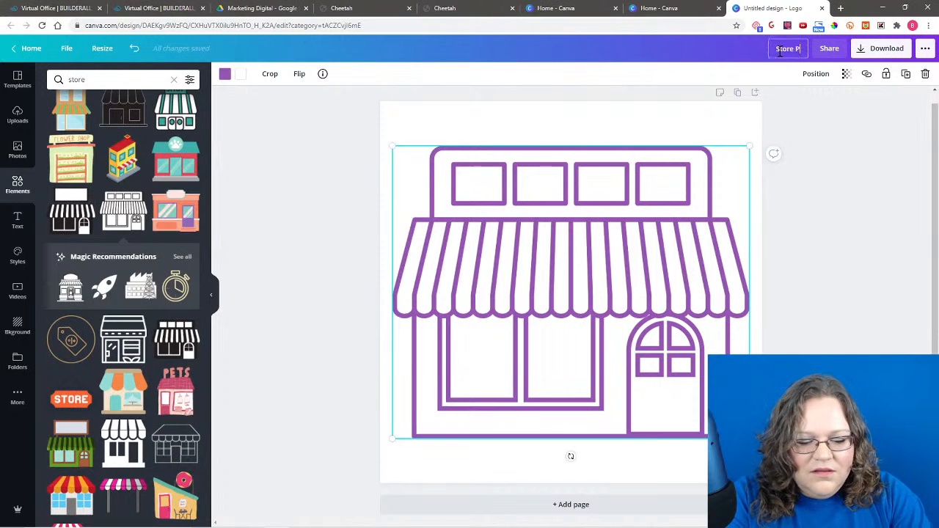
{"action": "type", "text": "urple Element"}
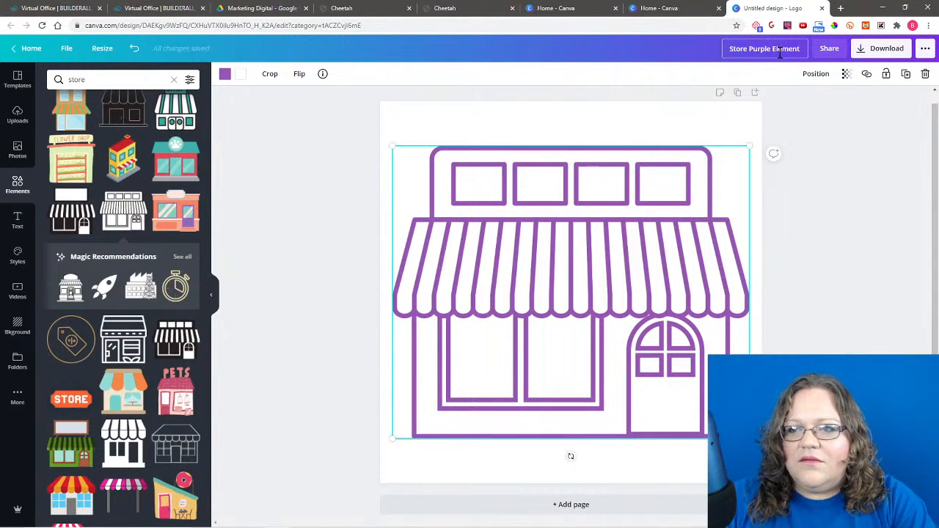
{"action": "key", "text": "Return"}
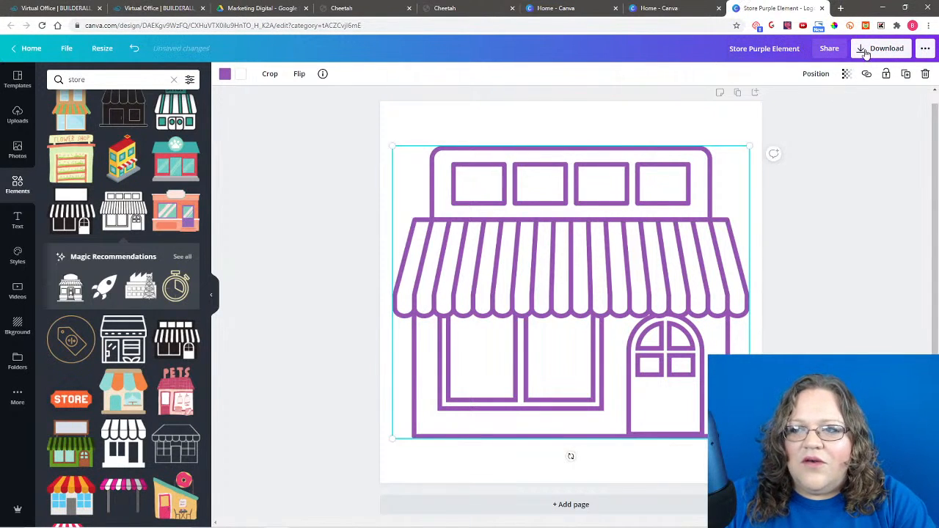
Step: Download the design as a 500 × 500 px PNG with a transparent background, saving it to the Site Express folder
{"action": "left_click", "coordinate": [866, 50]}
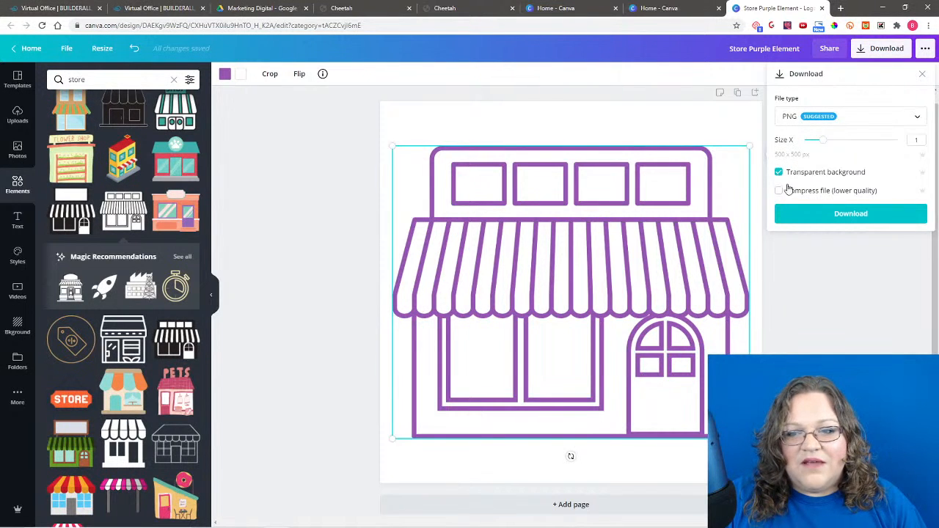
{"action": "left_click", "coordinate": [845, 215]}
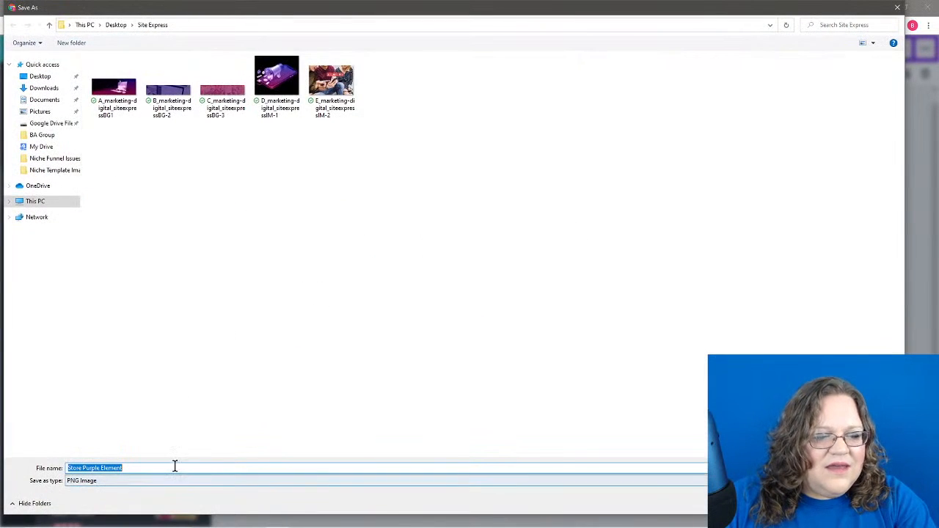
{"action": "key", "text": "Return"}
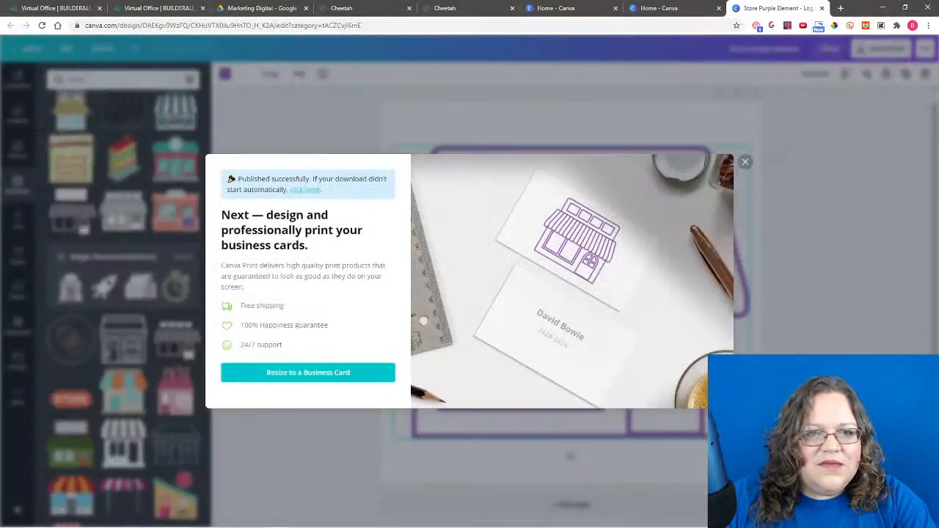
Step: Switch to the Cheetah page, open the image library for the About the Main Product/Service store icon and start uploading a file
{"action": "left_click", "coordinate": [423, 7]}
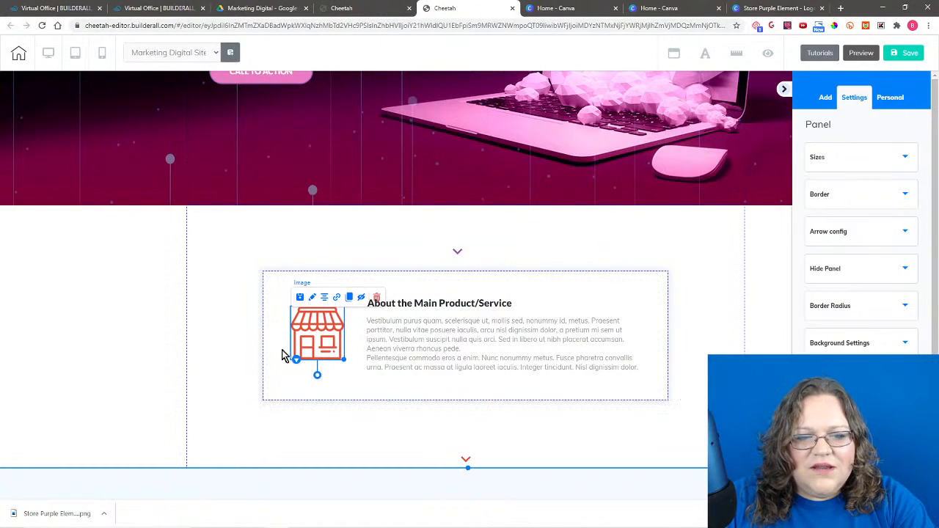
{"action": "left_click", "coordinate": [313, 298]}
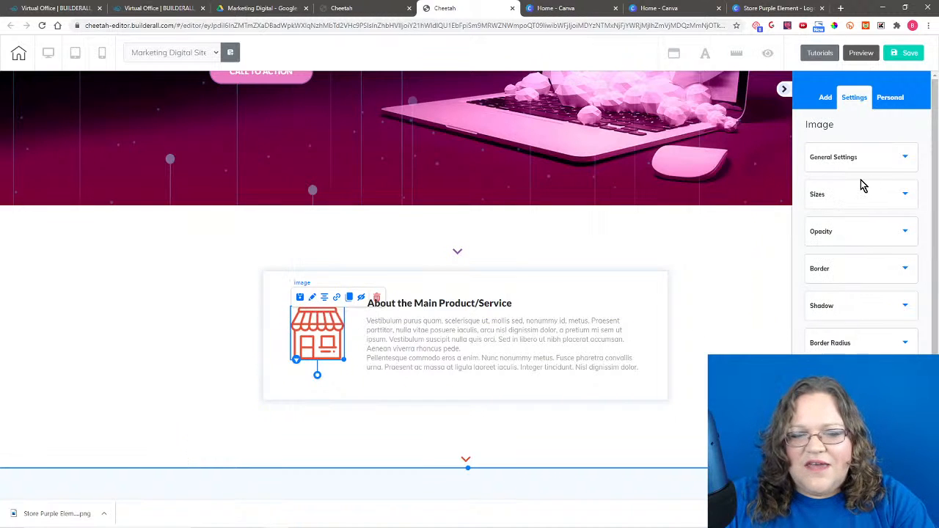
{"action": "left_click", "coordinate": [874, 159]}
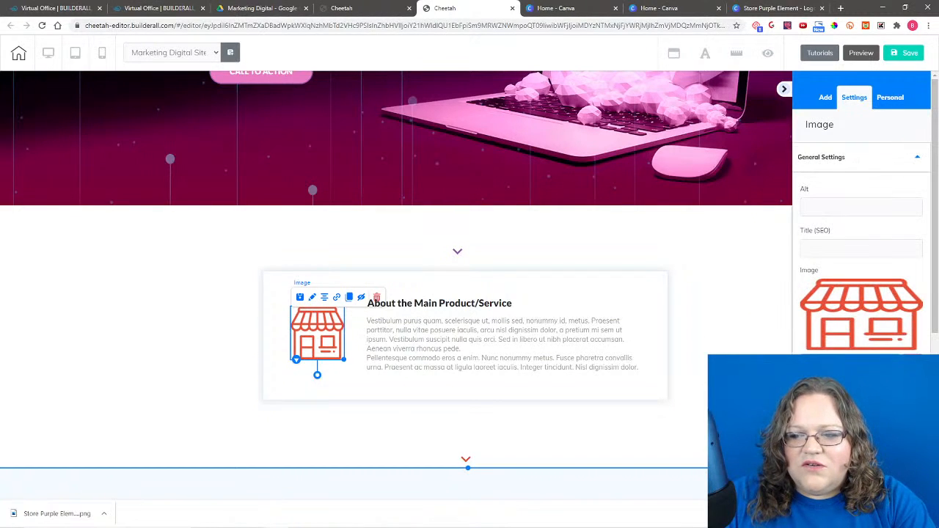
{"action": "left_click", "coordinate": [862, 317]}
{"action": "left_click", "coordinate": [799, 77]}
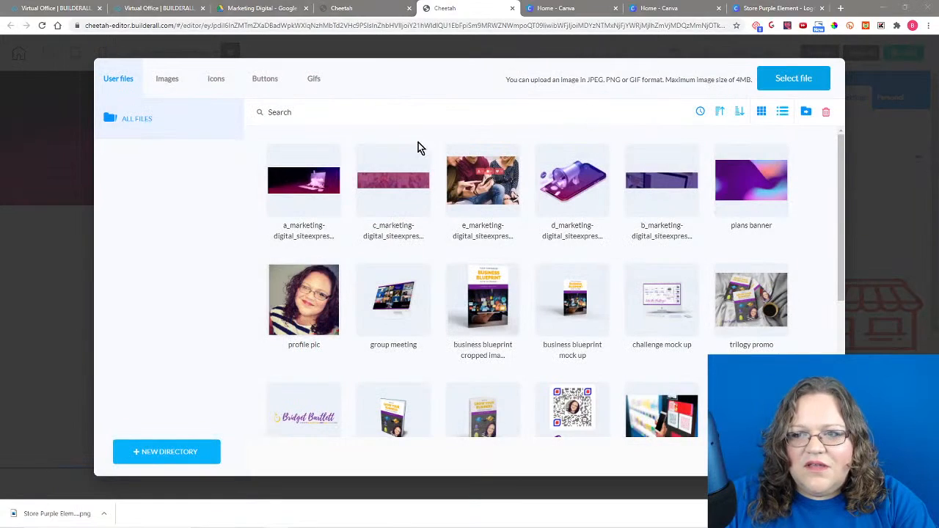
Step: Upload the Store Purple Element image from the Site Express folder and use it as the product box's image
{"action": "left_click", "coordinate": [385, 82]}
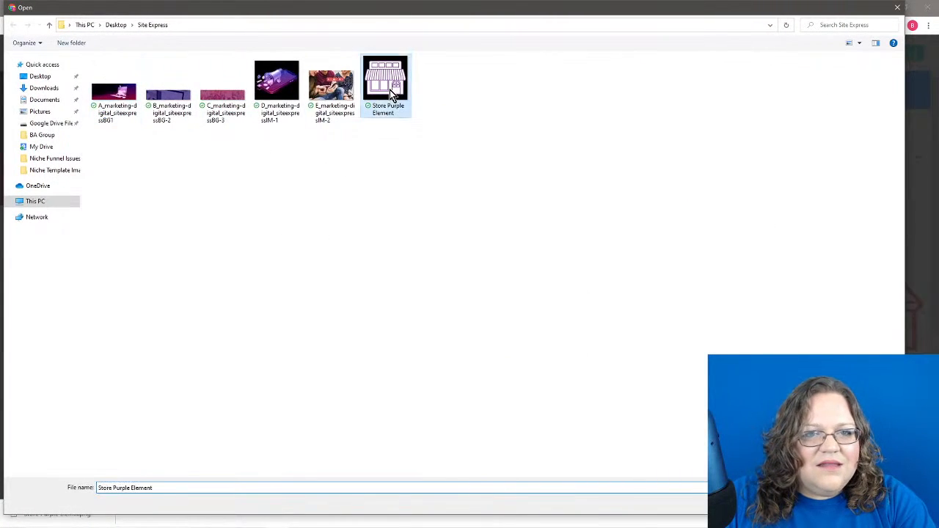
{"action": "left_click", "coordinate": [828, 504]}
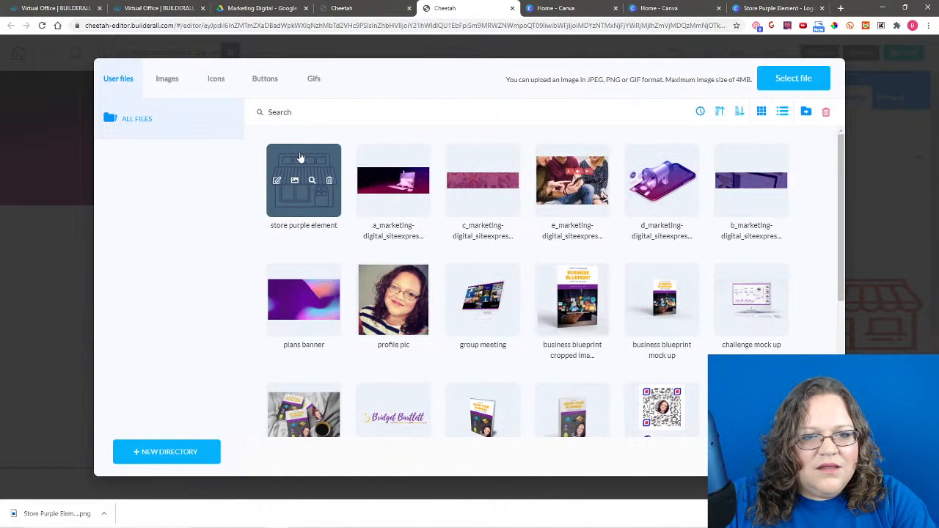
{"action": "left_click", "coordinate": [300, 158]}
Step: Enlarge the purple store image and position it beside the About the Main Product/Service text inside the box
{"action": "left_click_drag", "start_coordinate": [342, 357], "coordinate": [360, 376]}
{"action": "left_click_drag", "start_coordinate": [325, 336], "coordinate": [302, 325]}
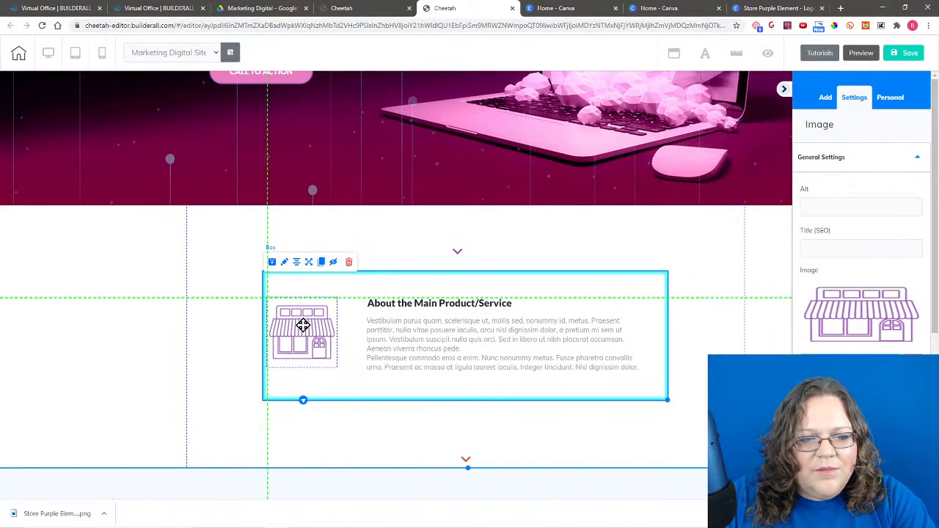
{"action": "left_click", "coordinate": [336, 365]}
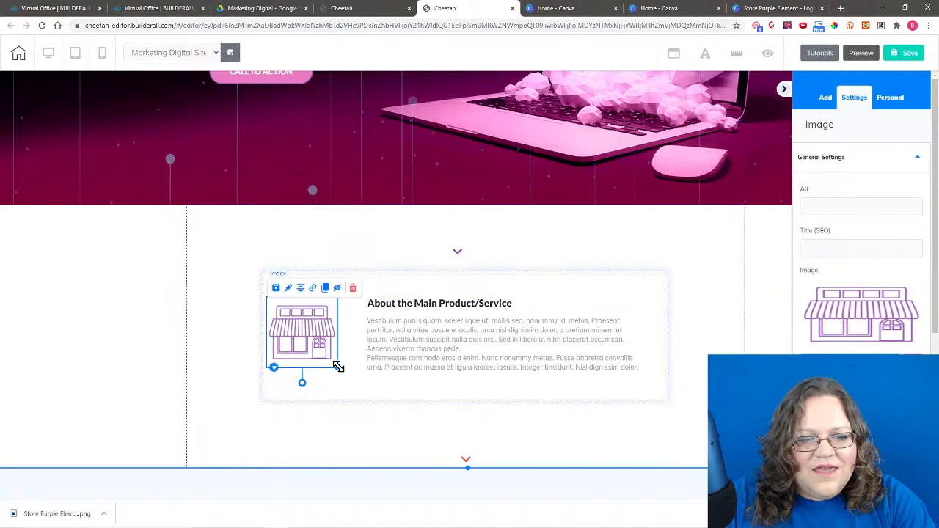
{"action": "left_click_drag", "start_coordinate": [338, 366], "coordinate": [356, 387]}
{"action": "mouse_move", "coordinate": [305, 347]}
{"action": "left_mouse_down"}
{"action": "mouse_move", "coordinate": [302, 331]}
{"action": "mouse_move", "coordinate": [302, 339]}
{"action": "left_mouse_up"}
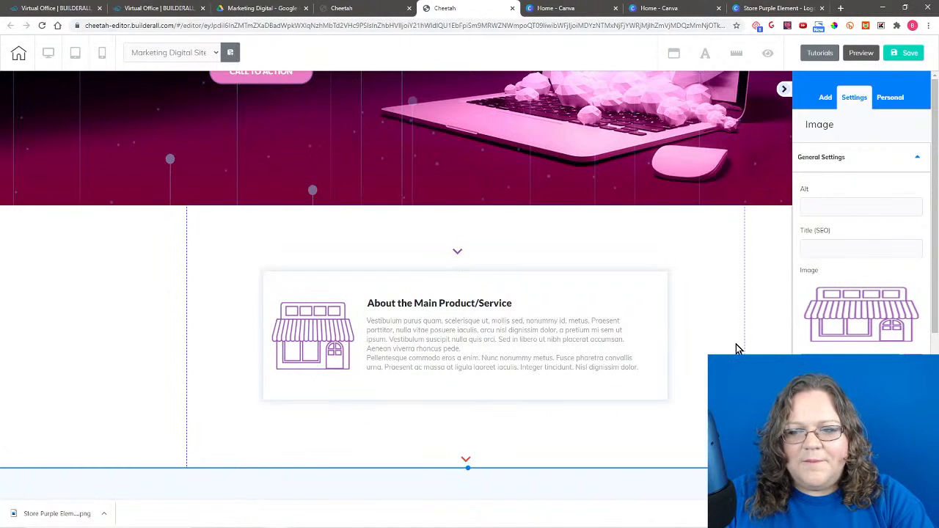
{"action": "left_click", "coordinate": [737, 349]}
Step: Recolor the check icon above the first Write a Advantage column to #9656B1
{"action": "scroll", "coordinate": [739, 350], "scroll_direction": "down", "scroll_amount": 2}
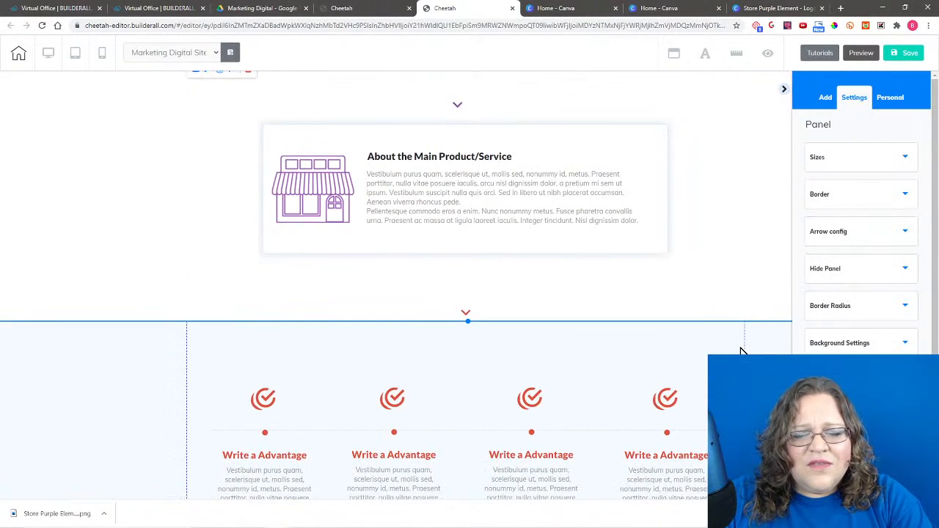
{"action": "scroll", "coordinate": [739, 350], "scroll_direction": "down", "scroll_amount": 3}
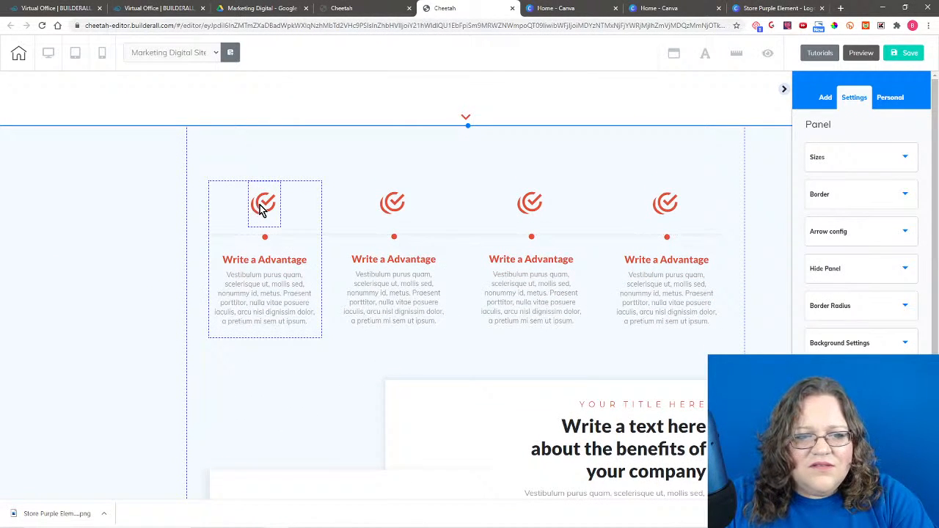
{"action": "left_click", "coordinate": [260, 208]}
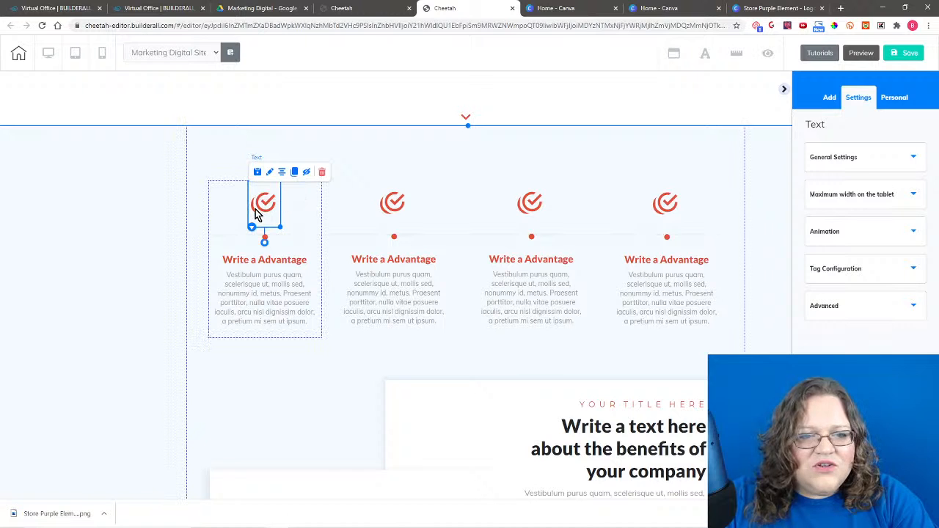
{"action": "double_click", "coordinate": [255, 211]}
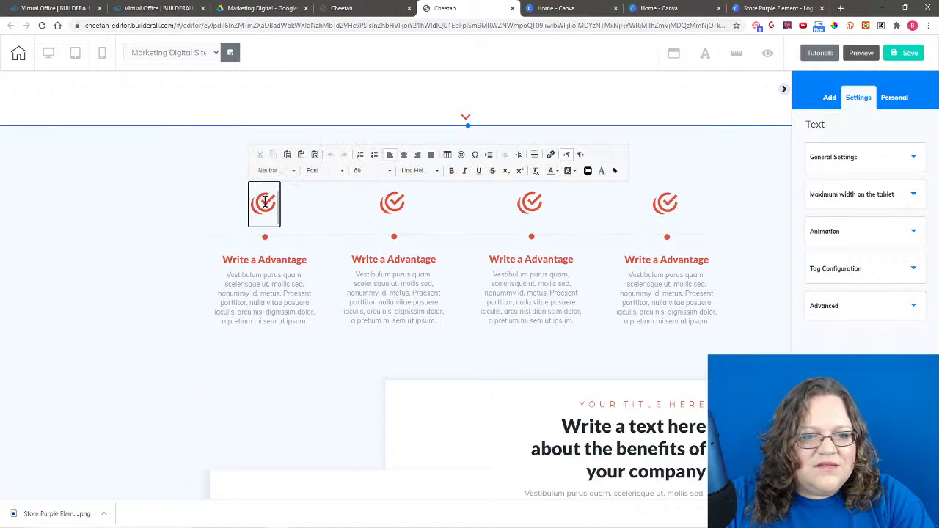
{"action": "left_click", "coordinate": [555, 172]}
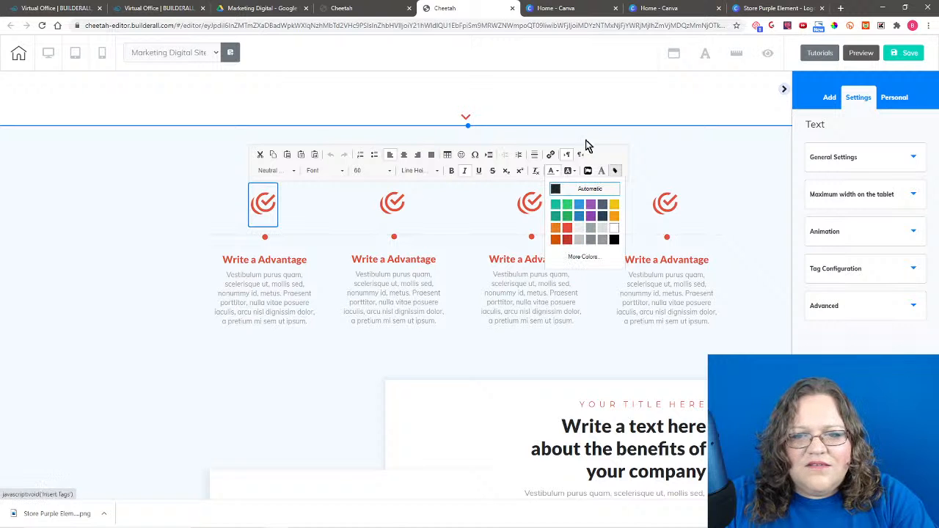
{"action": "left_click", "coordinate": [581, 259]}
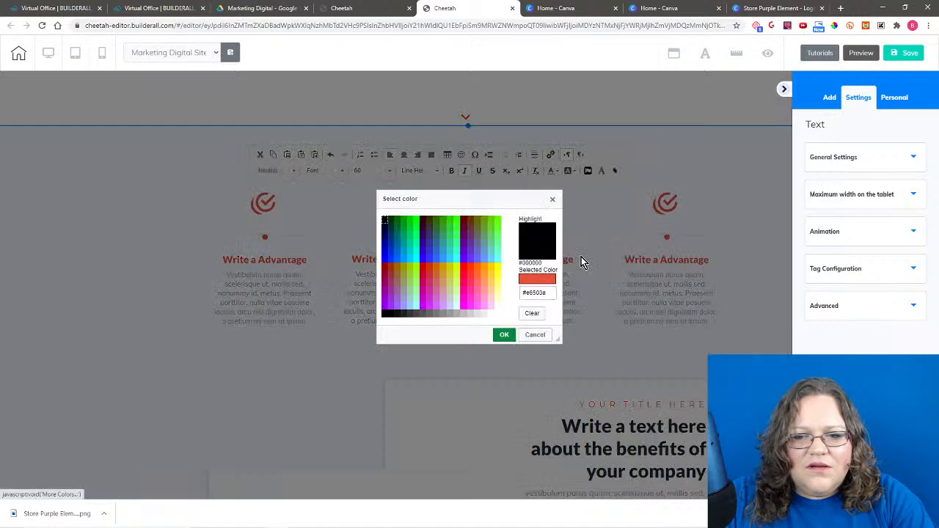
{"action": "left_click_drag", "start_coordinate": [555, 292], "coordinate": [517, 293]}
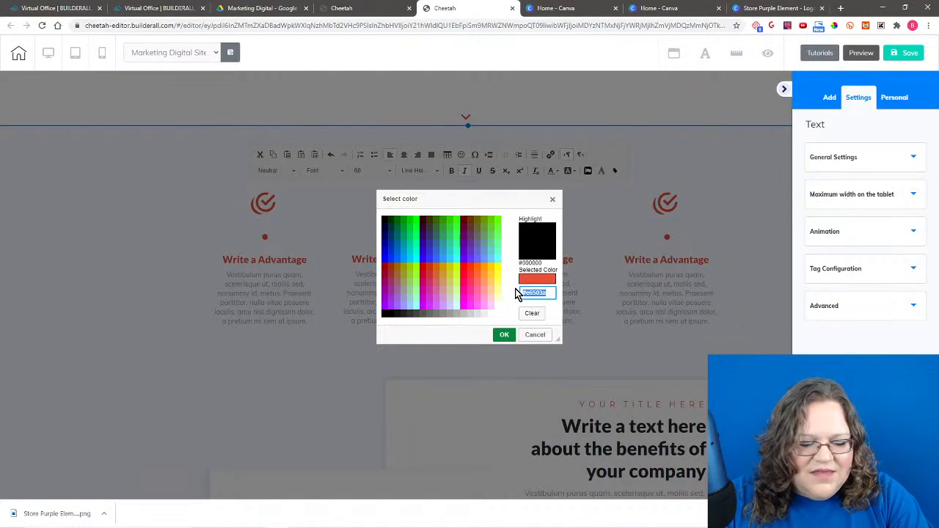
{"action": "type", "text": "#9656B1"}
{"action": "left_click", "coordinate": [516, 290]}
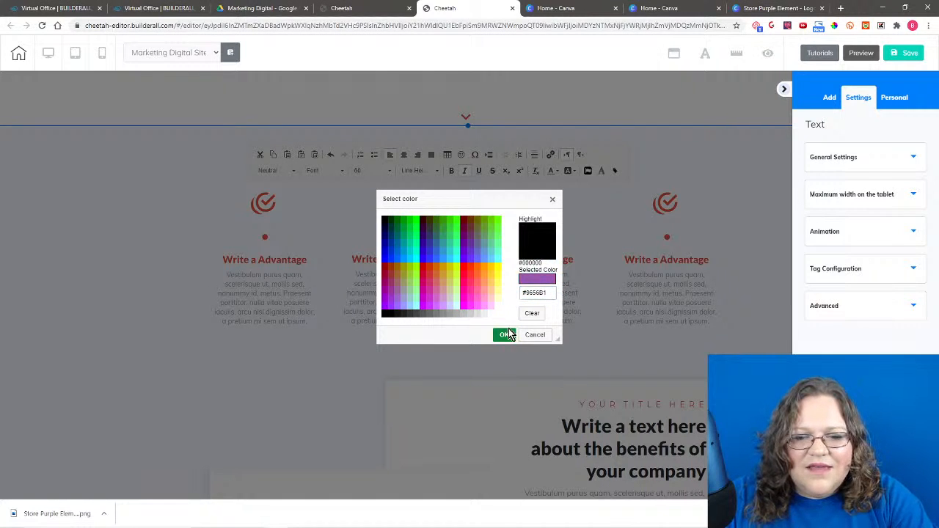
{"action": "left_click", "coordinate": [509, 335]}
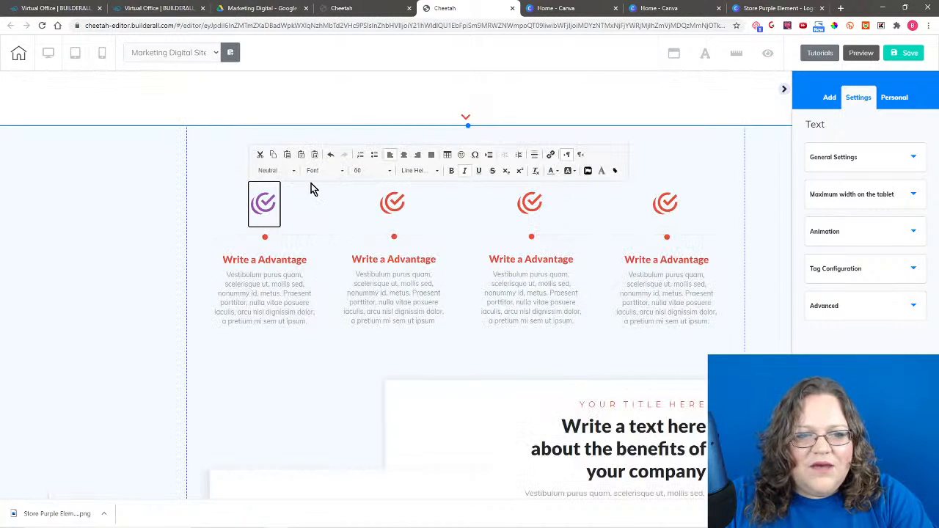
{"action": "left_click", "coordinate": [164, 220]}
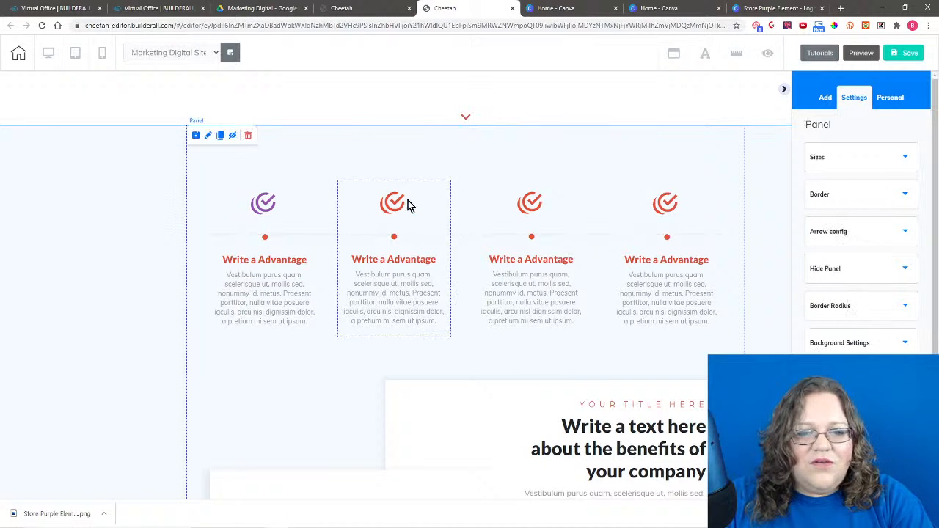
Step: Clone the first column's purple check icon, place the copy above the second column, and clone that copy for the remaining columns
{"action": "left_click", "coordinate": [270, 211]}
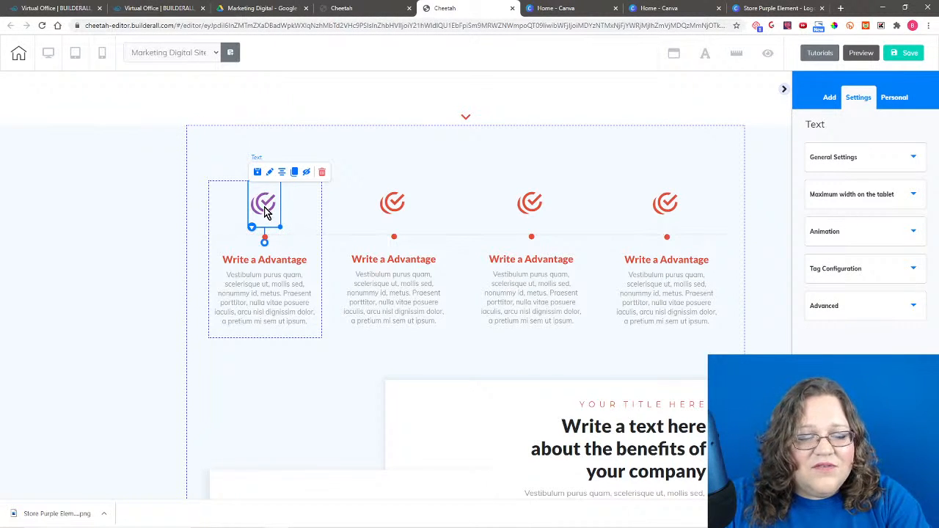
{"action": "left_click", "coordinate": [296, 173]}
{"action": "mouse_move", "coordinate": [279, 207]}
{"action": "left_mouse_down"}
{"action": "mouse_move", "coordinate": [388, 174]}
{"action": "mouse_move", "coordinate": [413, 156]}
{"action": "left_mouse_up"}
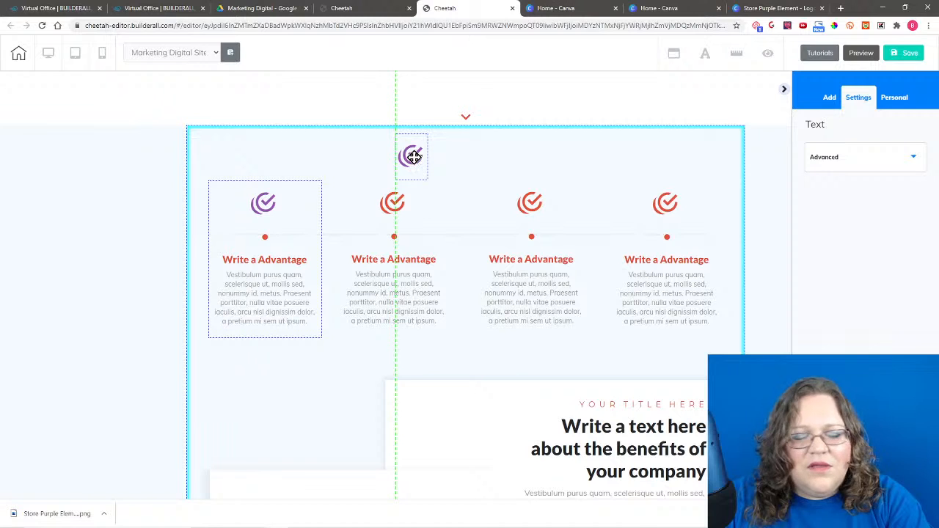
{"action": "left_click", "coordinate": [415, 162]}
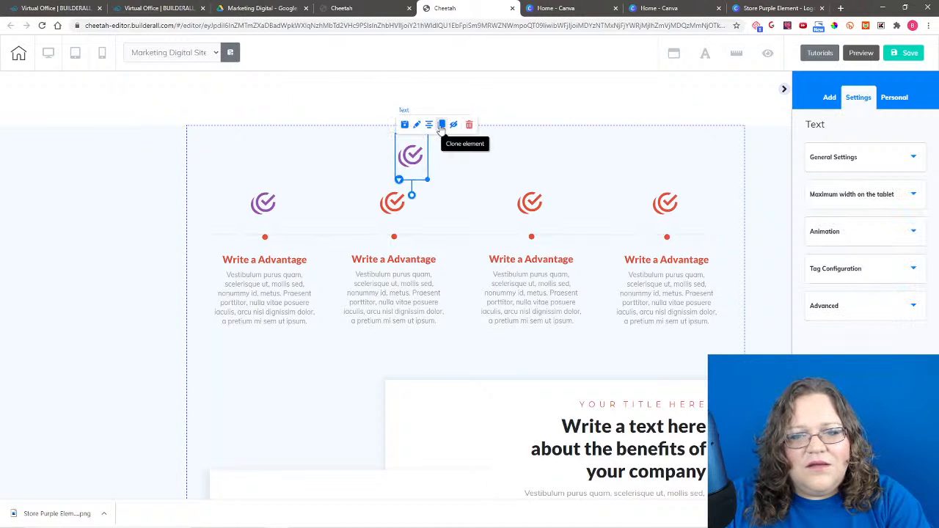
{"action": "left_click", "coordinate": [441, 124]}
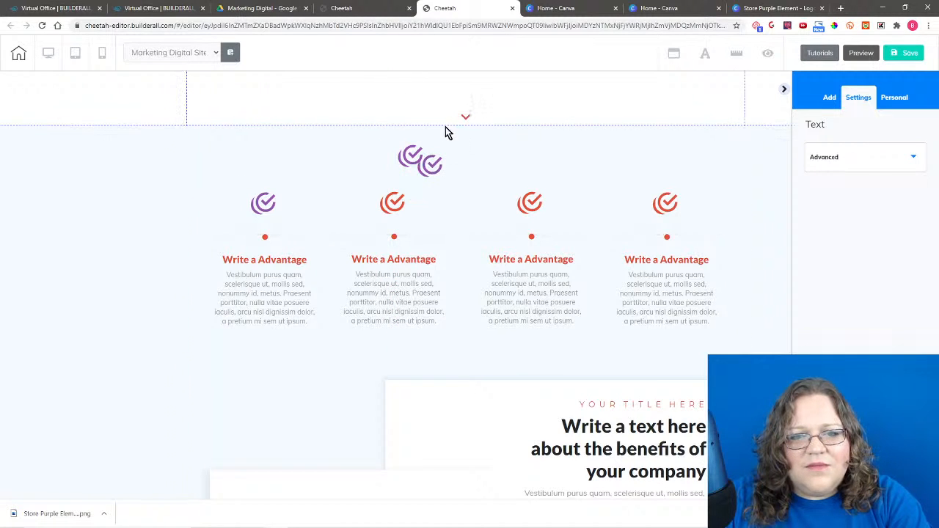
{"action": "left_click", "coordinate": [440, 164]}
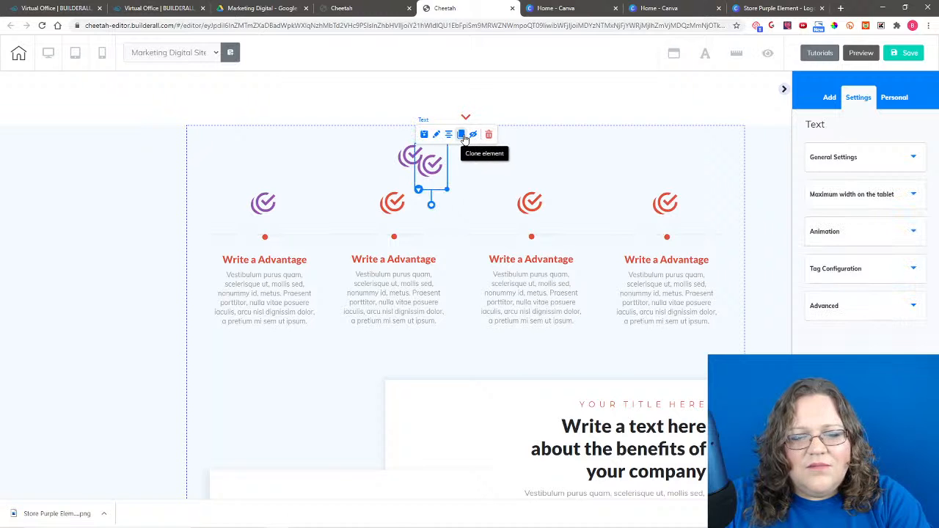
Step: Replace the fourth advantage column's red check icon with a purple copy, deleting the red one
{"action": "mouse_move", "coordinate": [435, 178]}
{"action": "left_mouse_down"}
{"action": "mouse_move", "coordinate": [535, 159]}
{"action": "mouse_move", "coordinate": [662, 155]}
{"action": "mouse_move", "coordinate": [677, 208]}
{"action": "mouse_move", "coordinate": [667, 209]}
{"action": "left_mouse_up"}
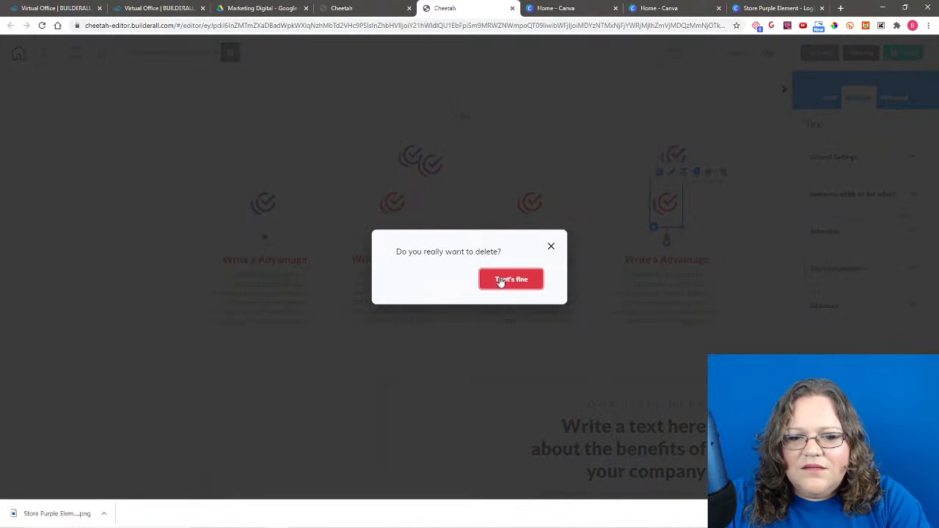
{"action": "left_click", "coordinate": [501, 280]}
{"action": "left_click_drag", "start_coordinate": [664, 167], "coordinate": [658, 212]}
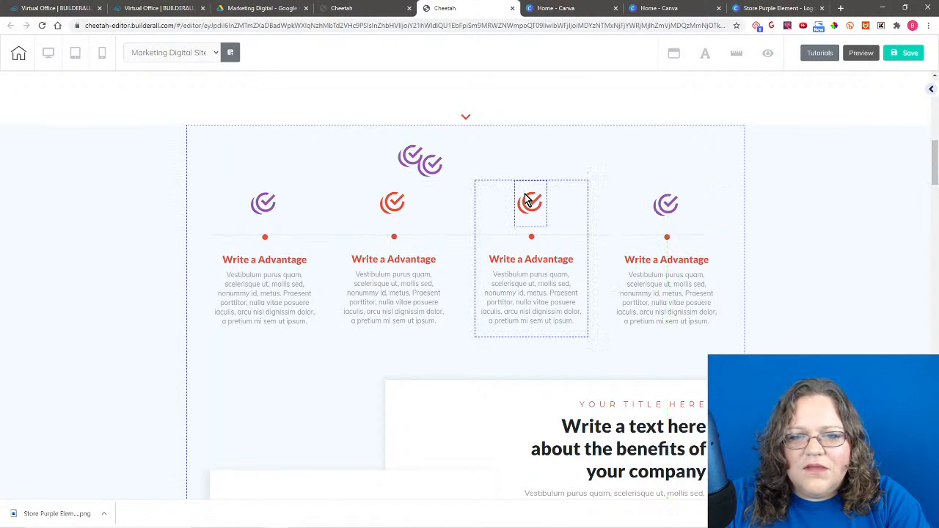
Step: Delete the third advantage column's red check icon and move a purple copy into that column
{"action": "left_click_drag", "start_coordinate": [524, 203], "coordinate": [543, 150]}
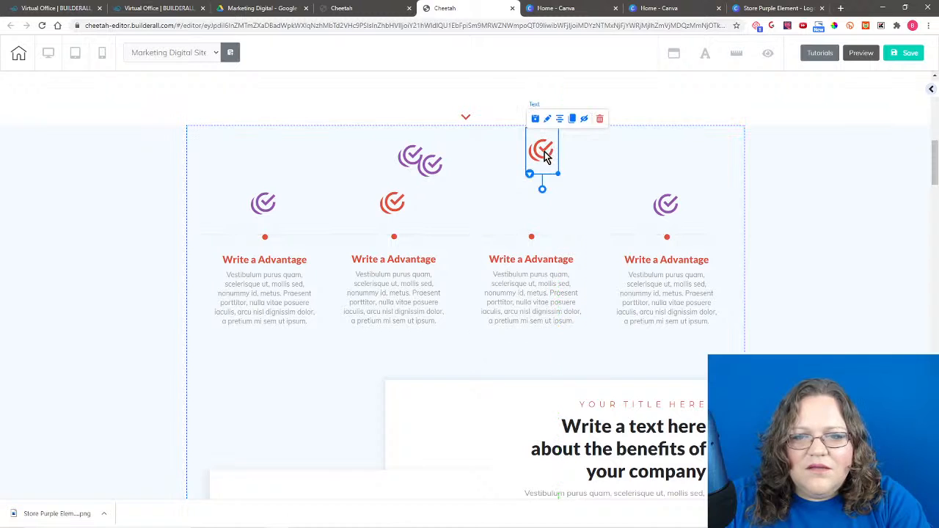
{"action": "left_click", "coordinate": [599, 118]}
{"action": "left_click", "coordinate": [518, 280]}
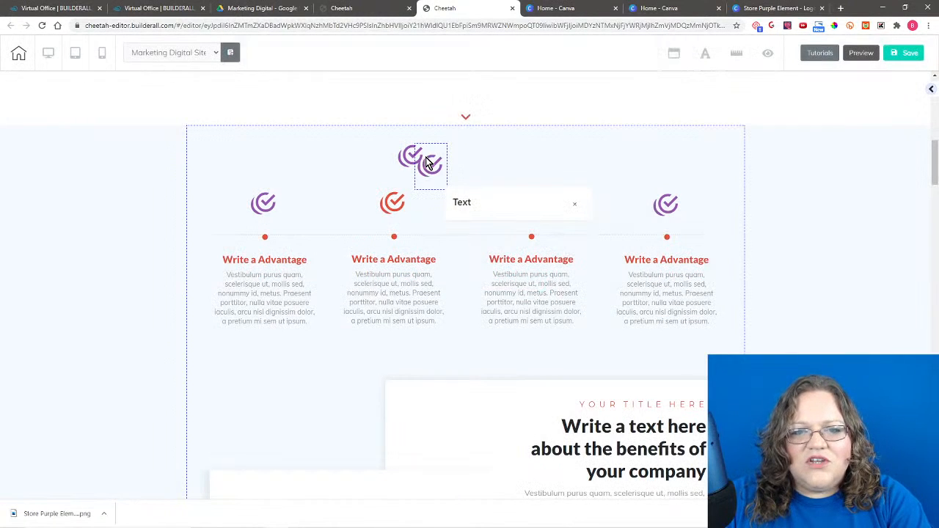
{"action": "left_click_drag", "start_coordinate": [430, 165], "coordinate": [525, 221]}
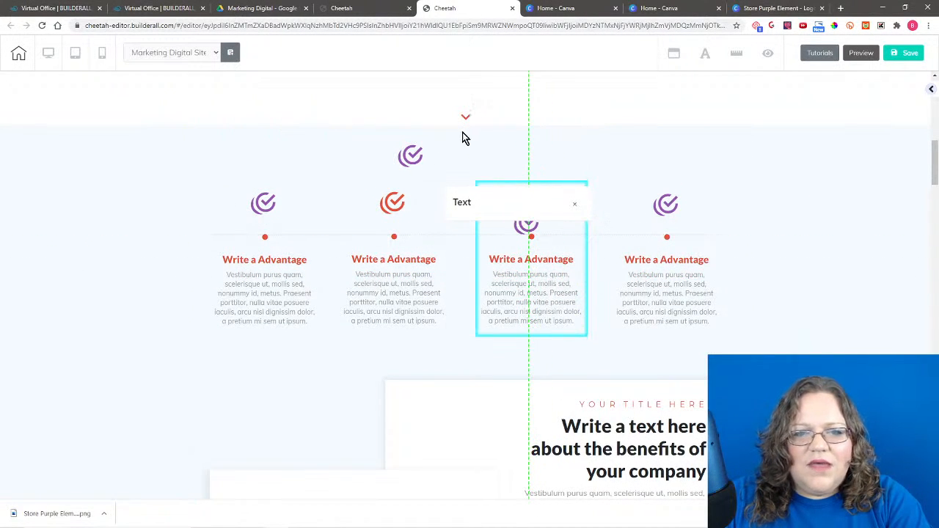
Step: Replace the second advantage column's red check icon with the remaining purple copy, aligned with the first column's icon
{"action": "left_click_drag", "start_coordinate": [393, 211], "coordinate": [450, 162]}
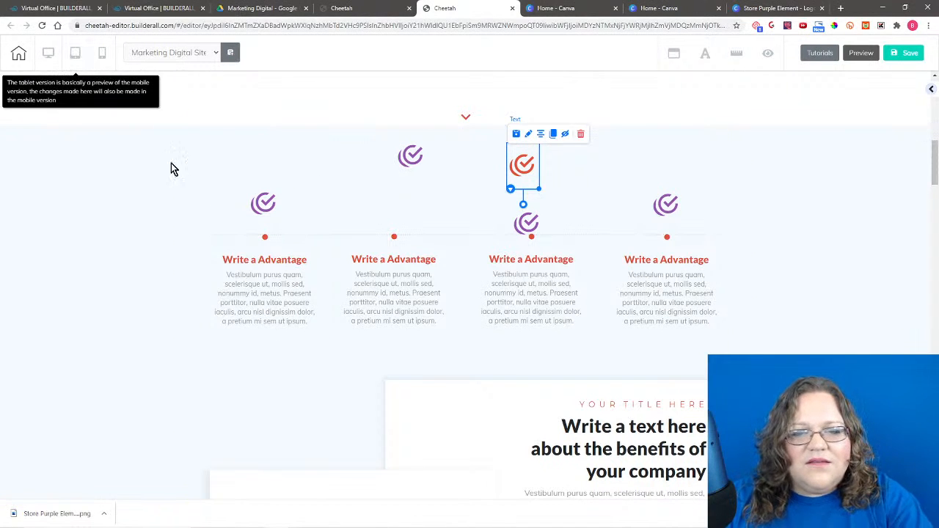
{"action": "left_click_drag", "start_coordinate": [410, 155], "coordinate": [392, 209]}
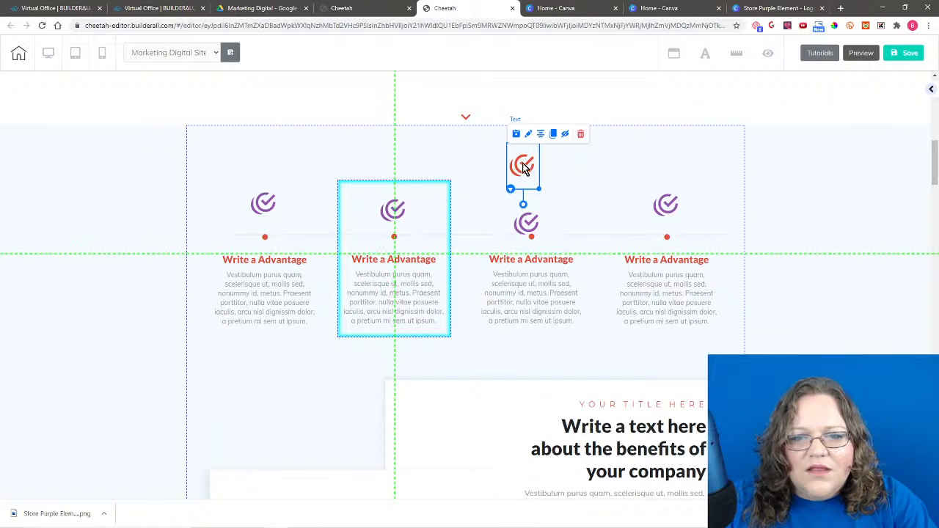
{"action": "left_click", "coordinate": [579, 134]}
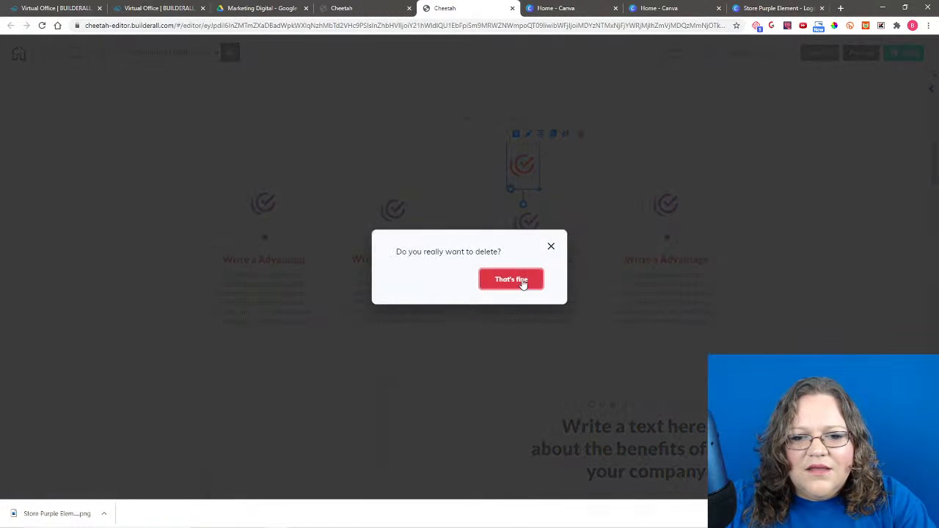
{"action": "left_click", "coordinate": [523, 280]}
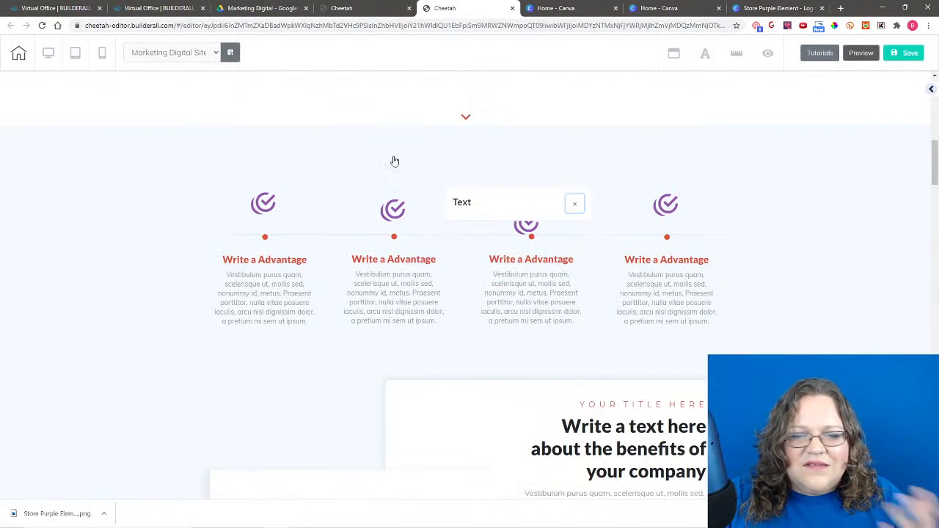
{"action": "left_click", "coordinate": [408, 216]}
{"action": "left_click_drag", "start_coordinate": [398, 214], "coordinate": [398, 206]}
Step: Nudge the fourth advantage column's purple check icon to fine-tune its alignment in the row
{"action": "left_click", "coordinate": [264, 205]}
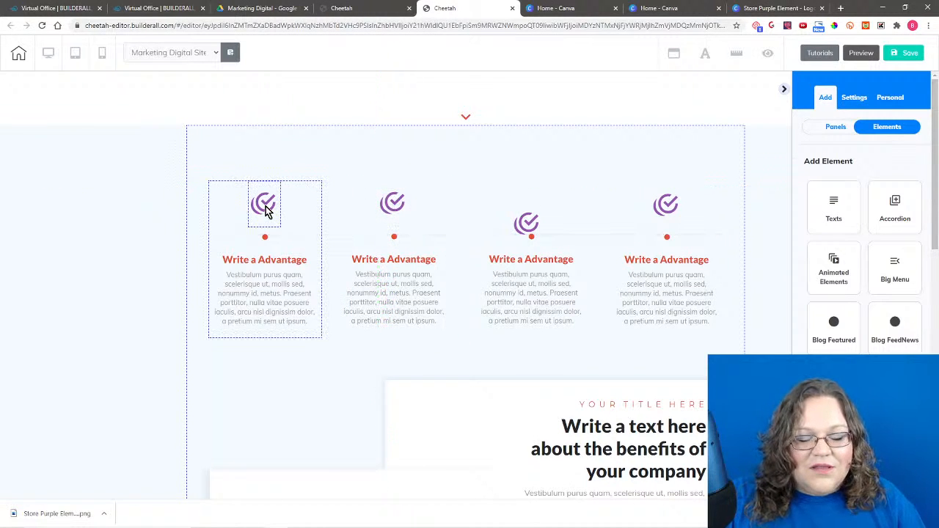
{"action": "left_click", "coordinate": [666, 212]}
{"action": "mouse_move", "coordinate": [666, 212]}
{"action": "left_mouse_down"}
{"action": "mouse_move", "coordinate": [665, 204]}
{"action": "mouse_move", "coordinate": [663, 213]}
{"action": "left_mouse_up"}
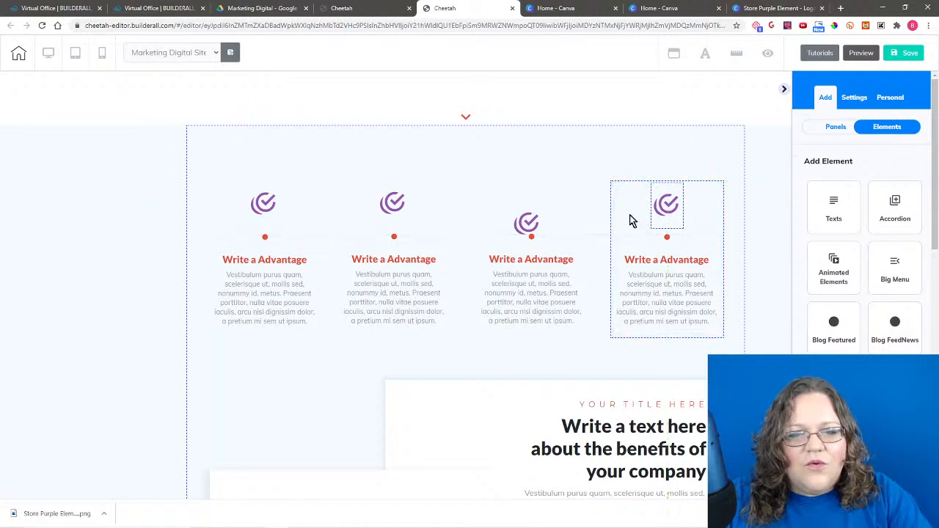
{"action": "left_click", "coordinate": [266, 238]}
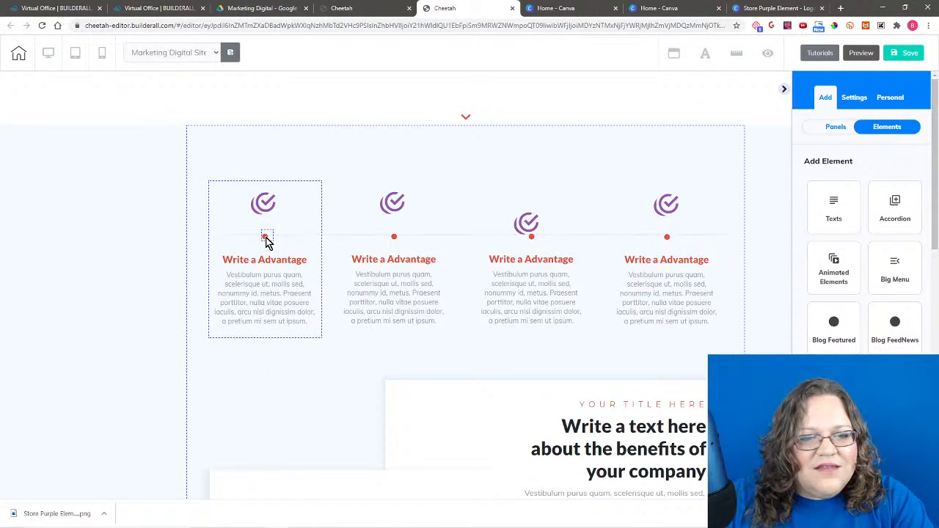
{"action": "left_click", "coordinate": [267, 240]}
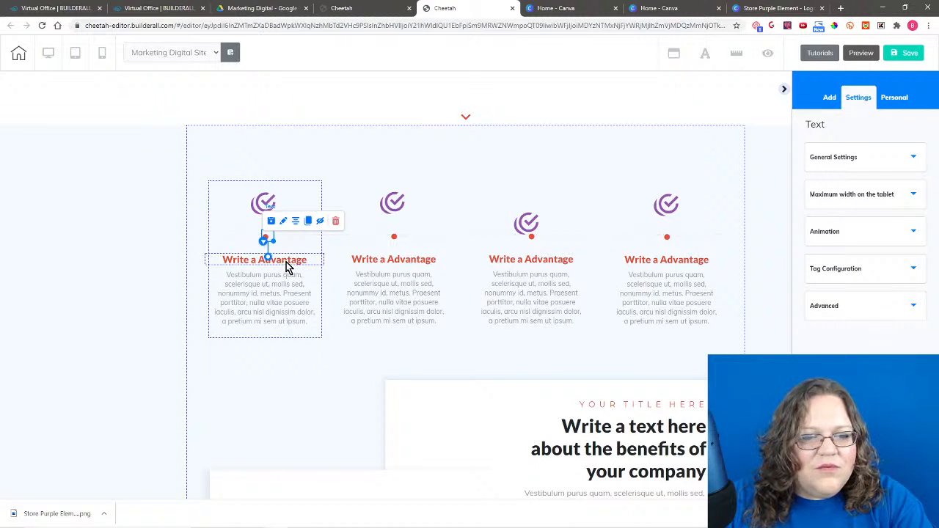
{"action": "double_click", "coordinate": [286, 262]}
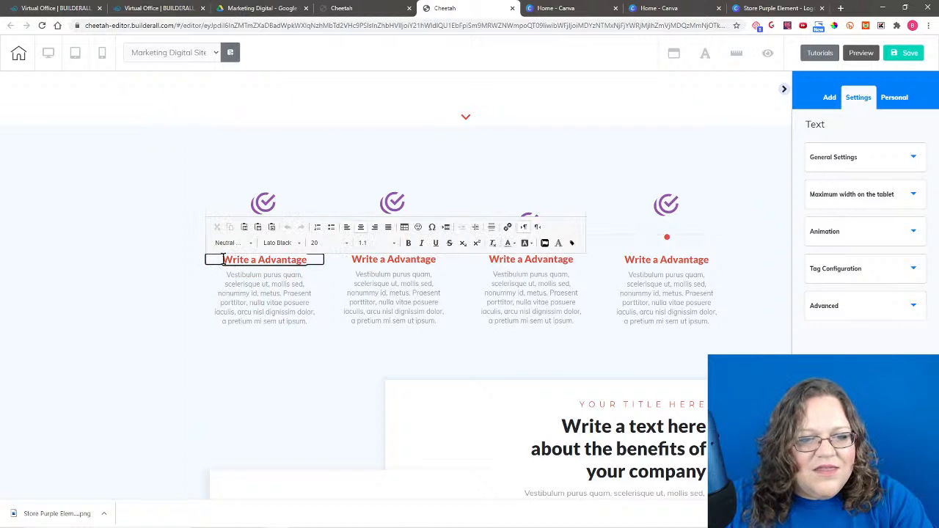
{"action": "left_click", "coordinate": [141, 354]}
{"action": "scroll", "coordinate": [144, 348], "scroll_direction": "down", "scroll_amount": 3}
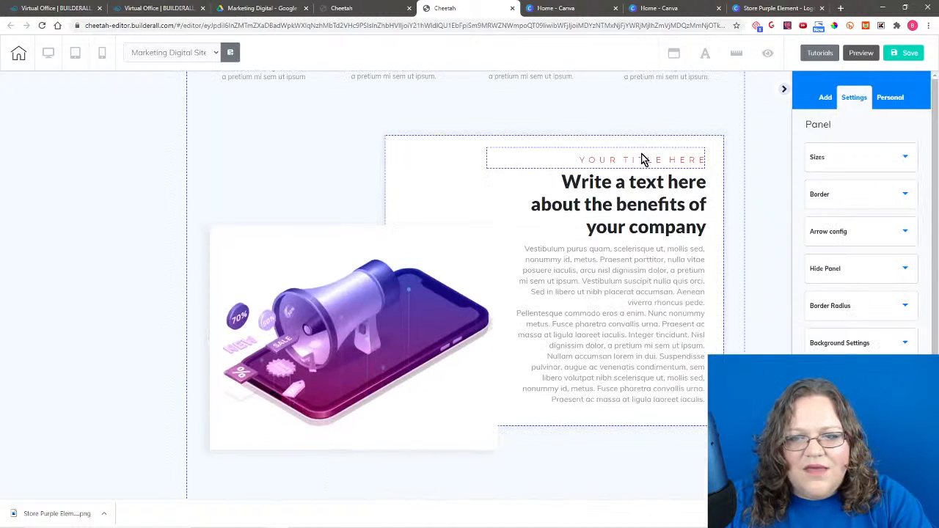
{"action": "left_click", "coordinate": [640, 163]}
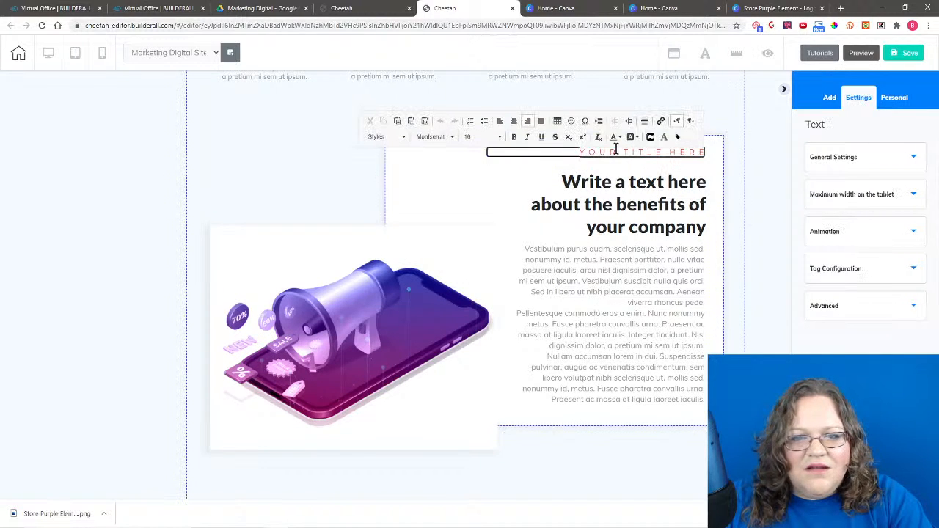
{"action": "left_click", "coordinate": [765, 251]}
Step: Select the Feature A icon on the site page, then switch to the Canva store design and delete its purple store graphic
{"action": "scroll", "coordinate": [765, 249], "scroll_direction": "down", "scroll_amount": 6}
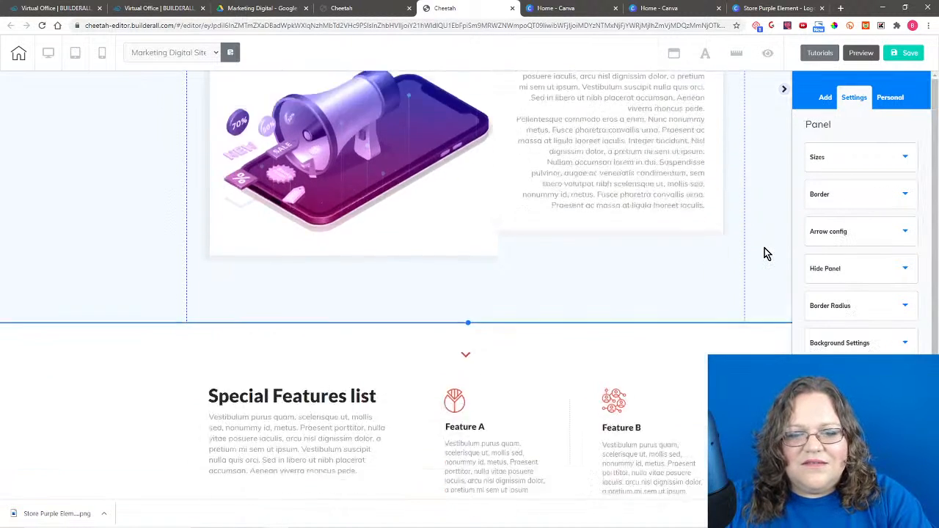
{"action": "left_click", "coordinate": [455, 158]}
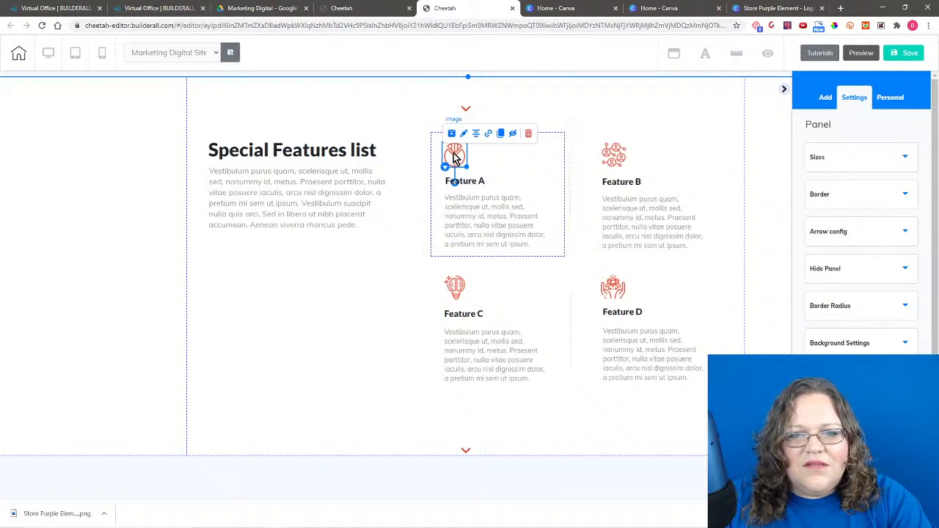
{"action": "left_click", "coordinate": [760, 8]}
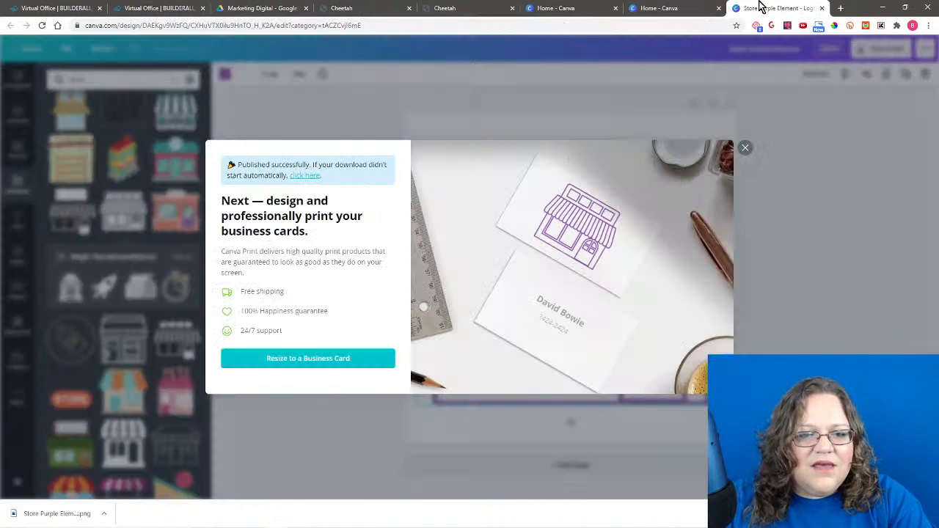
{"action": "left_click", "coordinate": [744, 146]}
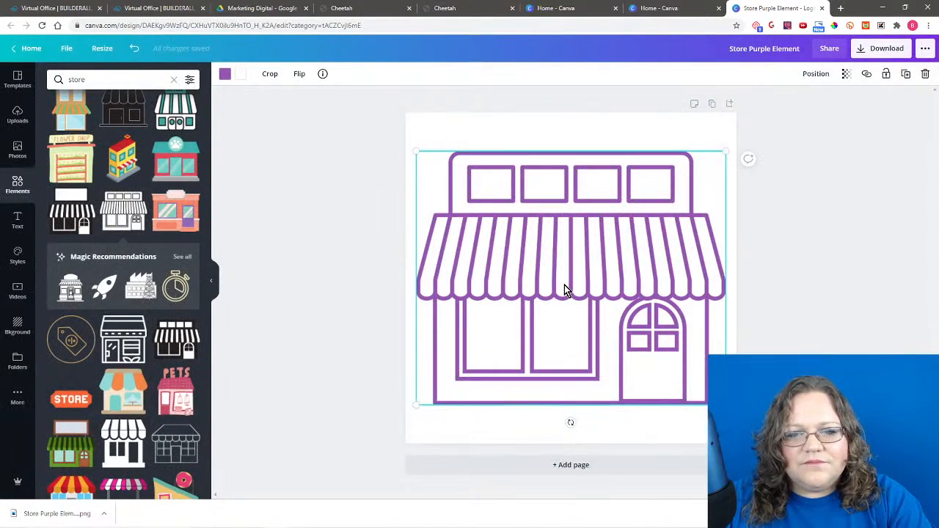
{"action": "key", "text": "Delete"}
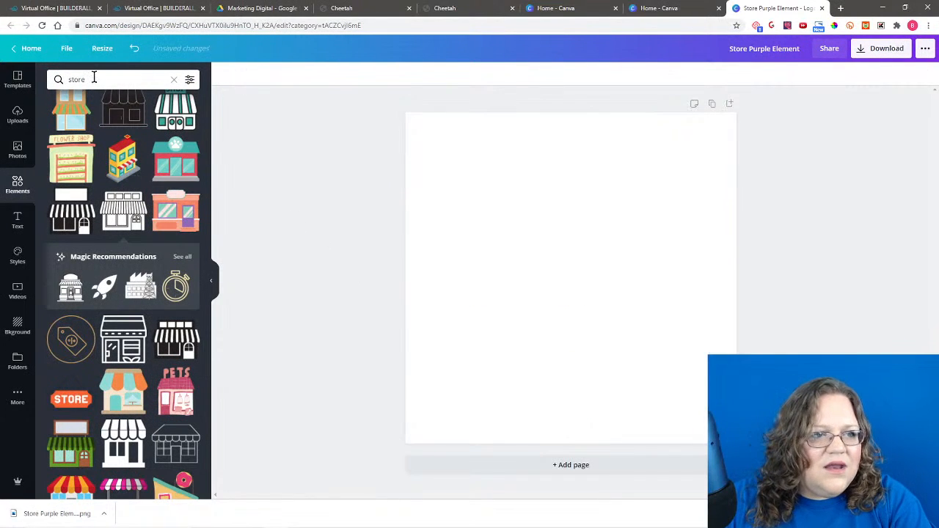
Step: Search the Canva elements for "pie chart" and browse the results for a suitable feature icon
{"action": "left_click_drag", "start_coordinate": [94, 77], "coordinate": [64, 79]}
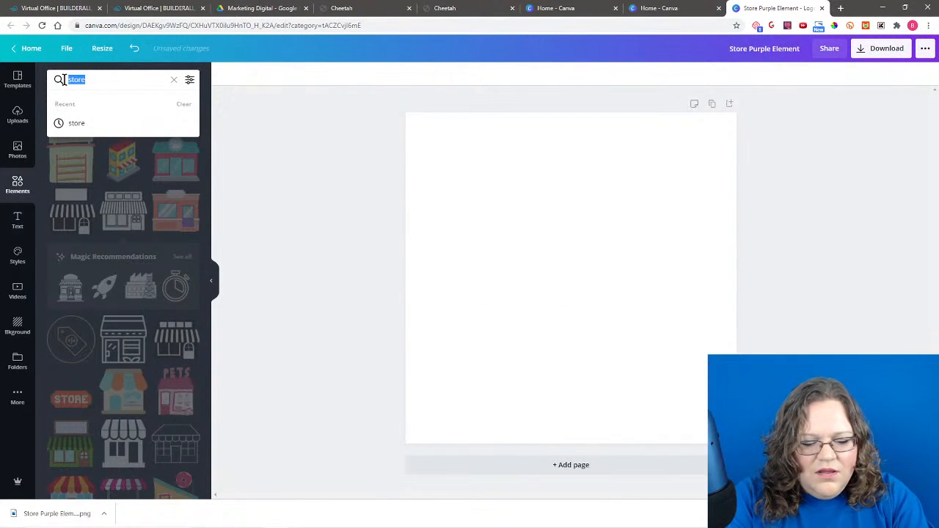
{"action": "type", "text": "pie chart"}
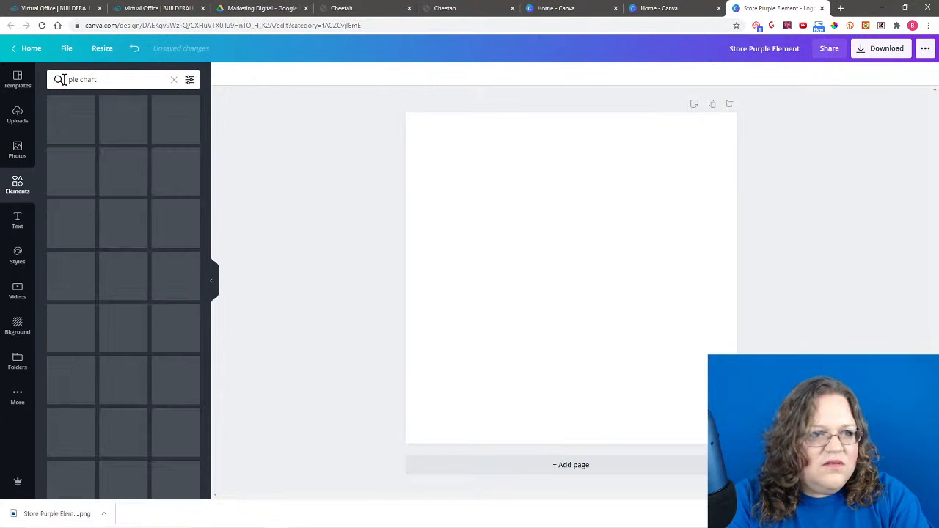
{"action": "key", "text": "Return"}
{"action": "scroll", "coordinate": [122, 170], "scroll_direction": "down", "scroll_amount": 10}
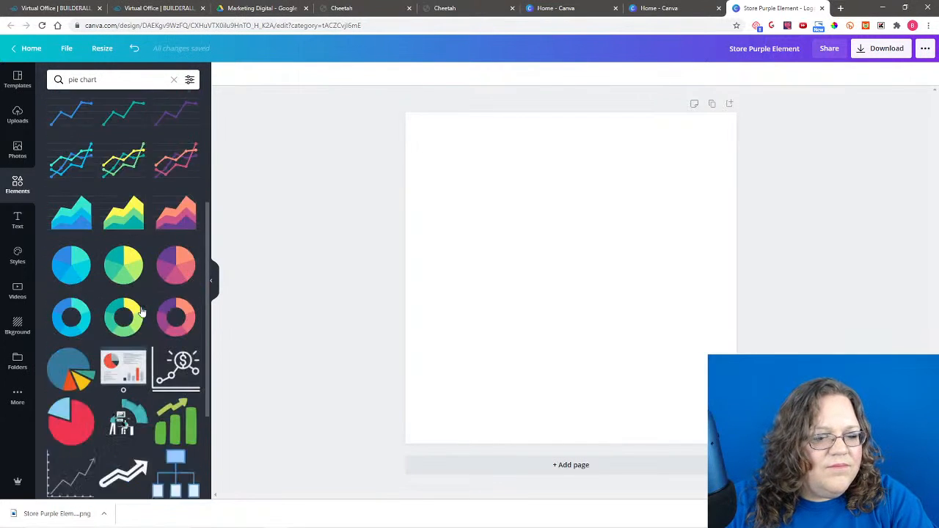
{"action": "scroll", "coordinate": [133, 311], "scroll_direction": "down", "scroll_amount": 6}
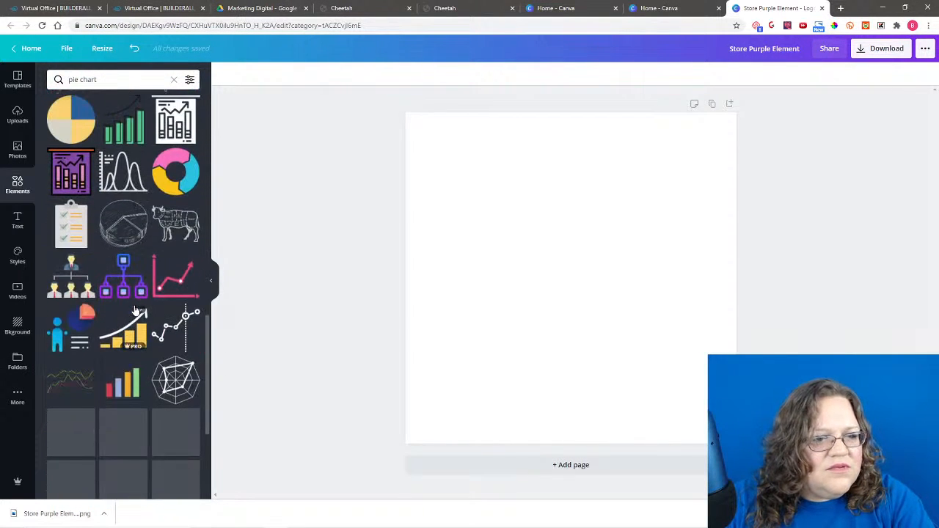
{"action": "scroll", "coordinate": [133, 312], "scroll_direction": "up", "scroll_amount": 5}
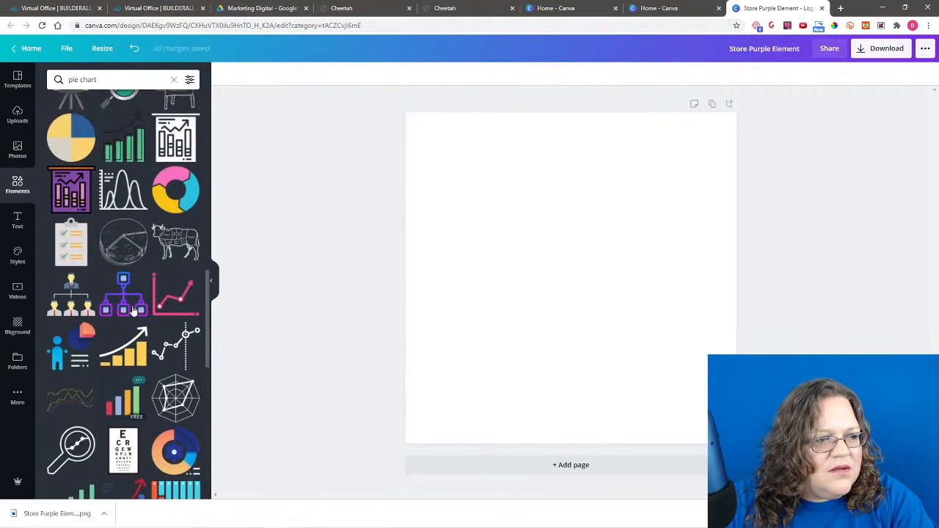
{"action": "scroll", "coordinate": [130, 303], "scroll_direction": "up", "scroll_amount": 2}
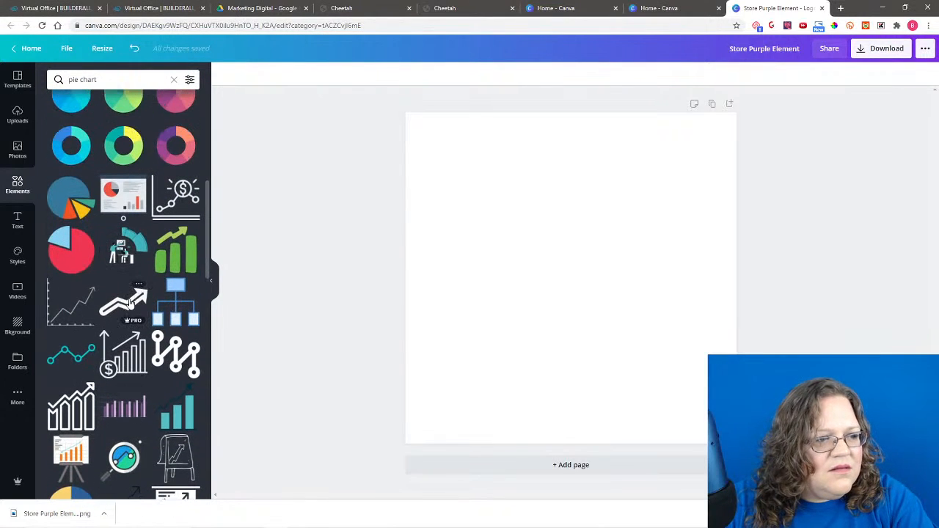
{"action": "scroll", "coordinate": [130, 303], "scroll_direction": "down", "scroll_amount": 2}
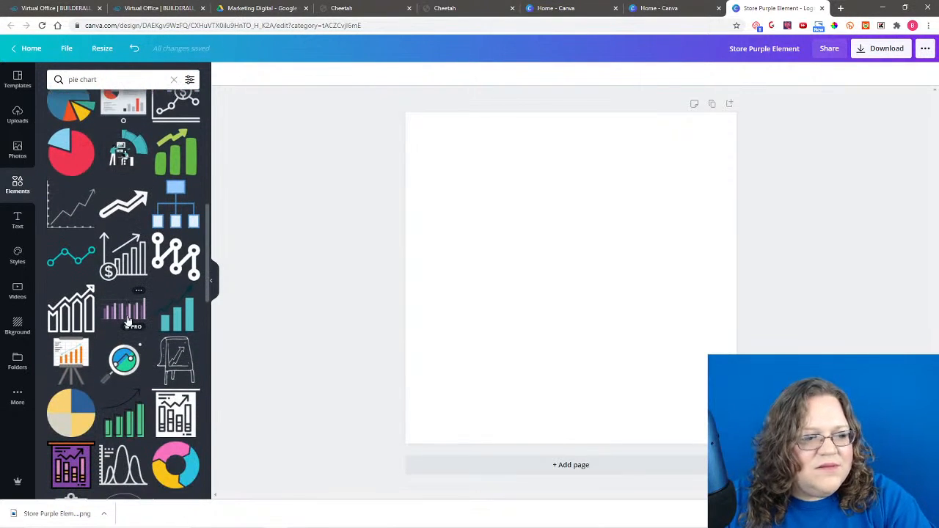
{"action": "scroll", "coordinate": [129, 303], "scroll_direction": "up", "scroll_amount": 5}
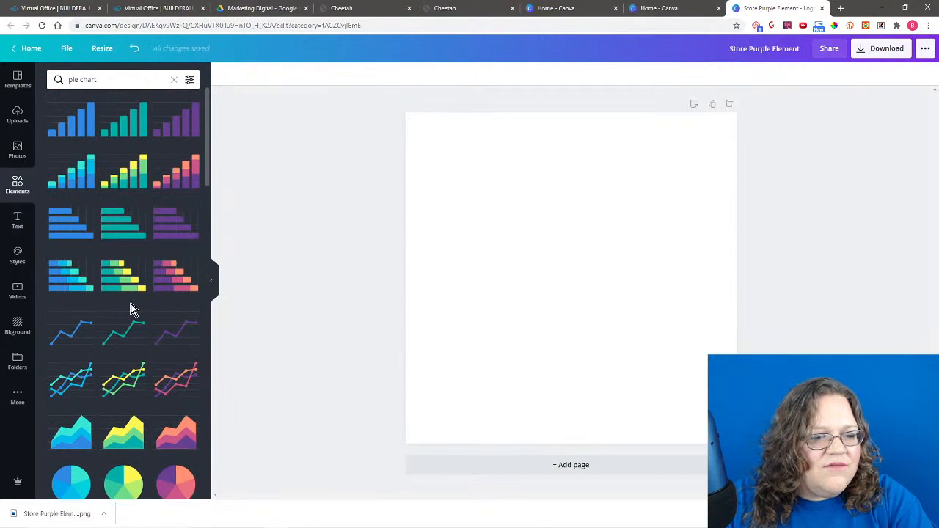
Step: Check the red Feature A icon in the Cheetah page editor for comparison, then return to the Canva design
{"action": "left_click", "coordinate": [347, 7]}
{"action": "left_click", "coordinate": [473, 6]}
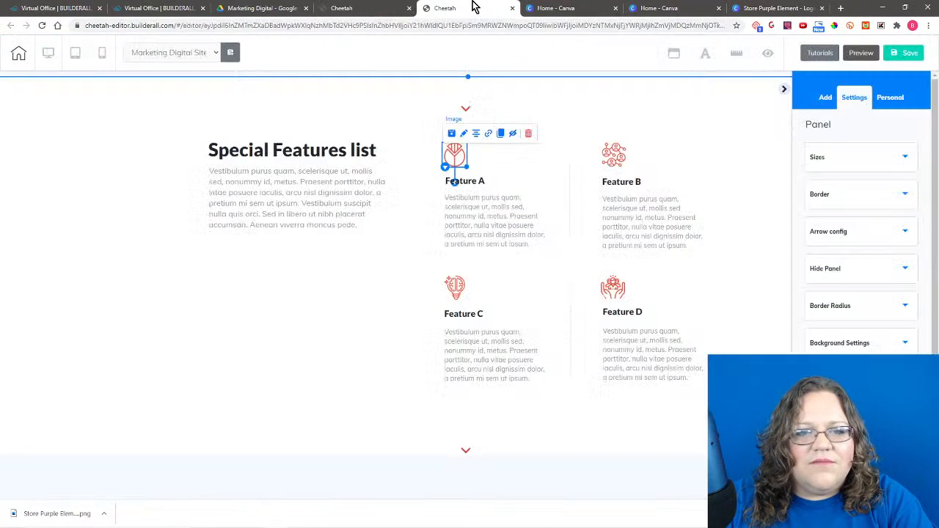
{"action": "left_click", "coordinate": [772, 7]}
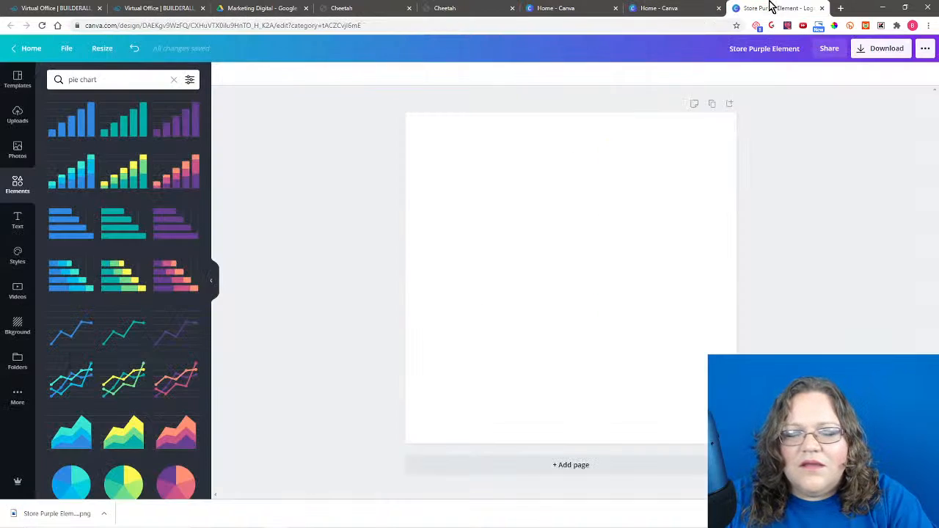
Step: Add the presentation-board graphic with bars and a rising arrow, and enlarge it to fill most of the canvas
{"action": "scroll", "coordinate": [75, 301], "scroll_direction": "down", "scroll_amount": 7}
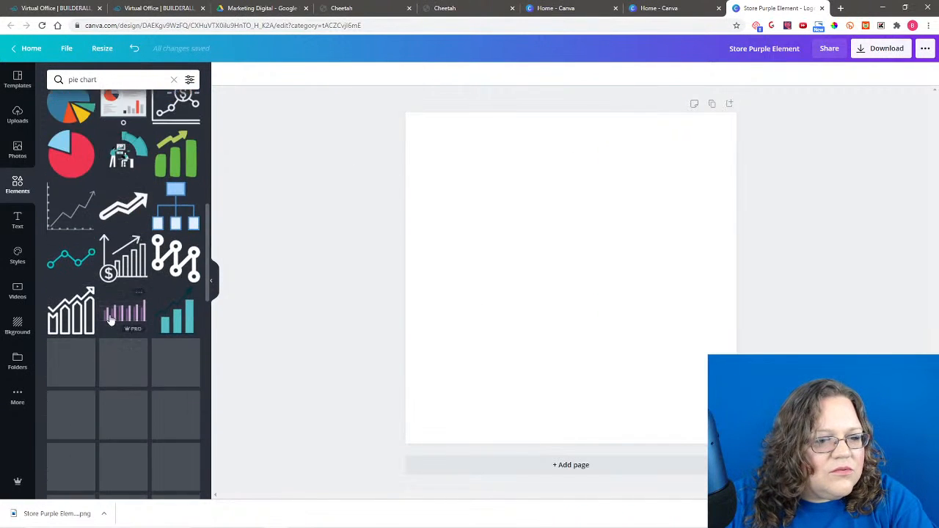
{"action": "scroll", "coordinate": [116, 324], "scroll_direction": "down", "scroll_amount": 5}
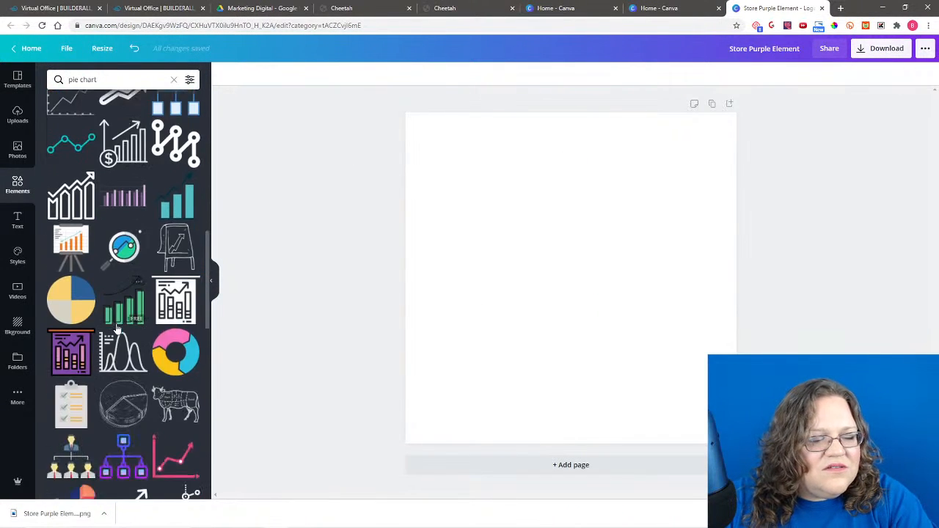
{"action": "scroll", "coordinate": [122, 352], "scroll_direction": "down", "scroll_amount": 3}
{"action": "scroll", "coordinate": [122, 352], "scroll_direction": "up", "scroll_amount": 5}
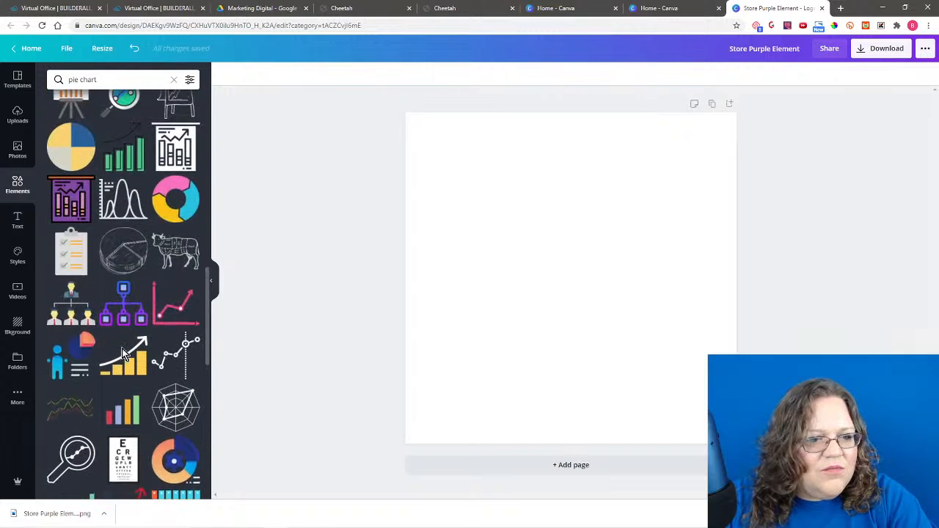
{"action": "scroll", "coordinate": [123, 354], "scroll_direction": "up", "scroll_amount": 2}
{"action": "left_click", "coordinate": [180, 370]}
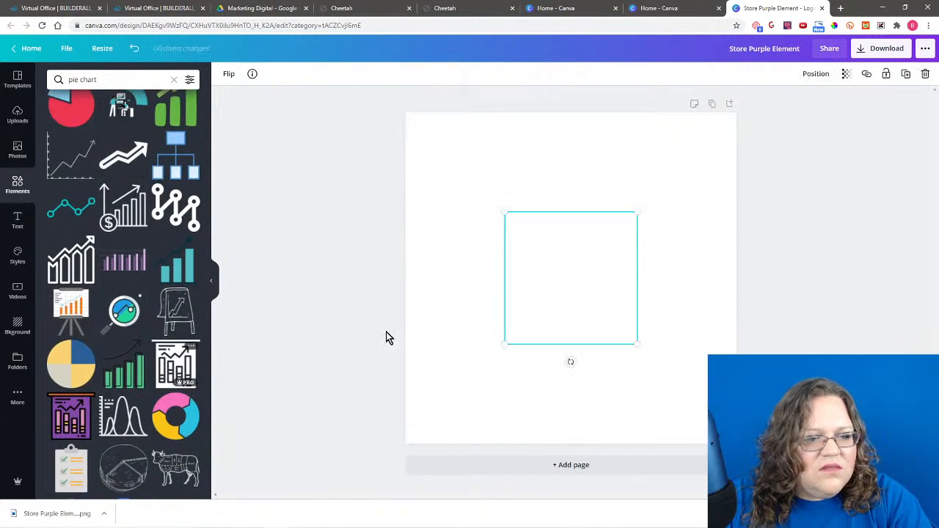
{"action": "left_click_drag", "start_coordinate": [563, 285], "coordinate": [492, 223]}
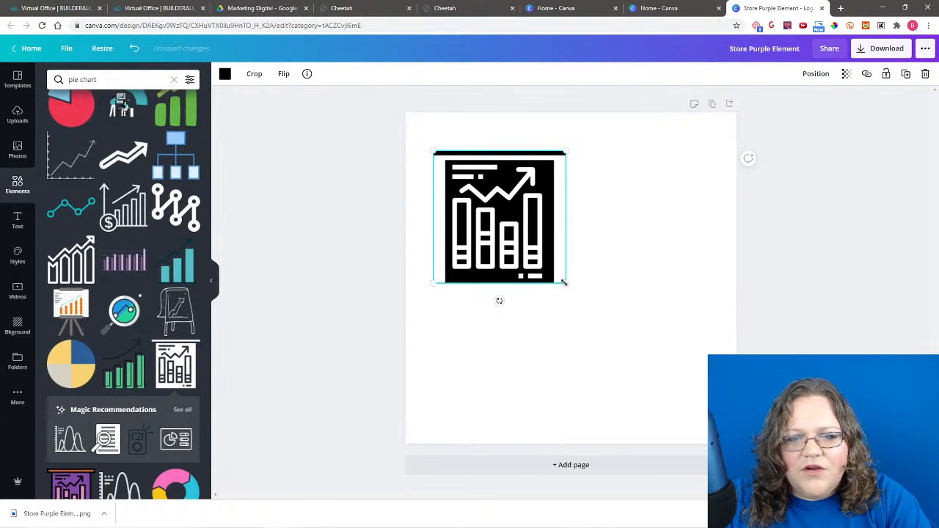
{"action": "left_click_drag", "start_coordinate": [567, 283], "coordinate": [710, 432]}
{"action": "left_click_drag", "start_coordinate": [538, 308], "coordinate": [527, 277]}
Step: Recolor the chart graphic from black to the copied brand purple and nudge it slightly left on the canvas
{"action": "left_click", "coordinate": [226, 74]}
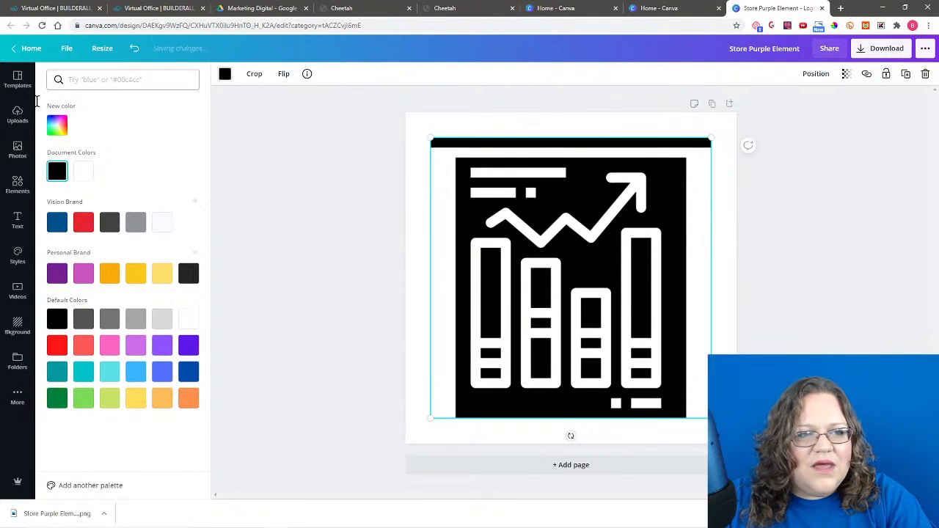
{"action": "left_click", "coordinate": [57, 126]}
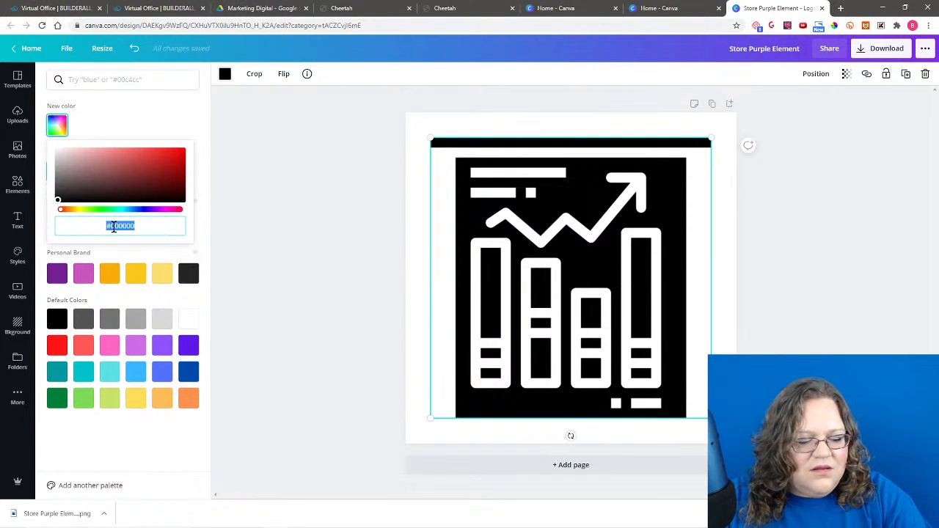
{"action": "key", "text": "ctrl+v"}
{"action": "key", "text": "Escape"}
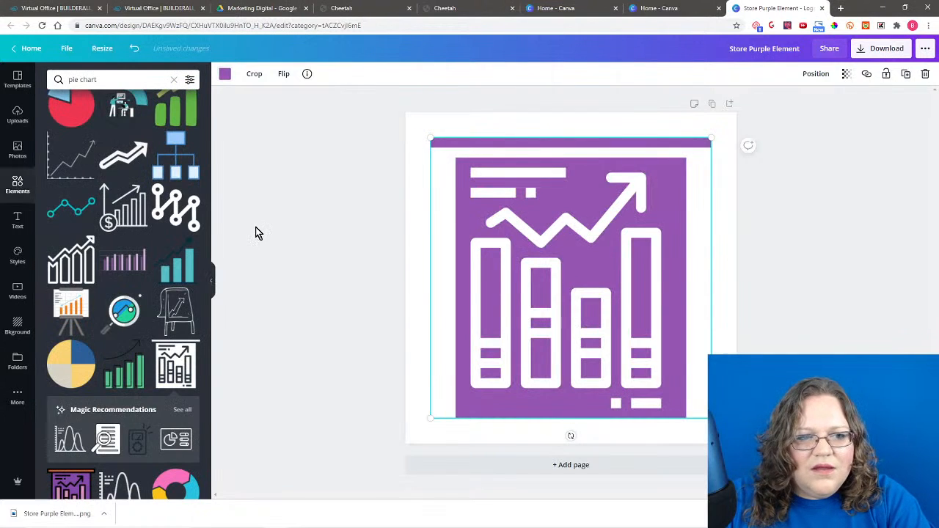
{"action": "left_click_drag", "start_coordinate": [558, 290], "coordinate": [554, 289]}
{"action": "left_click", "coordinate": [826, 233]}
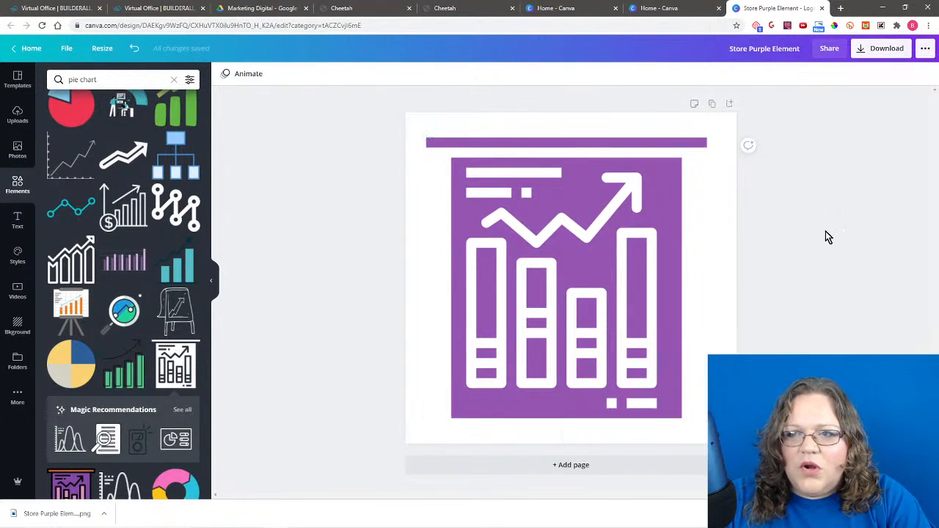
Step: Rename the design by replacing "Store" with "pie chart" in front of "Purple Element"
{"action": "double_click", "coordinate": [731, 49]}
{"action": "type", "text": "pi"}
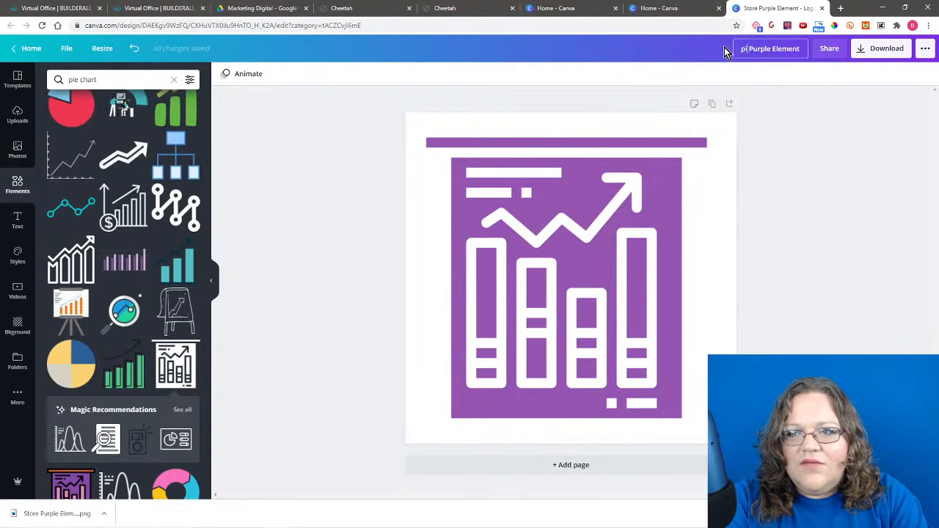
{"action": "type", "text": "e cha"}
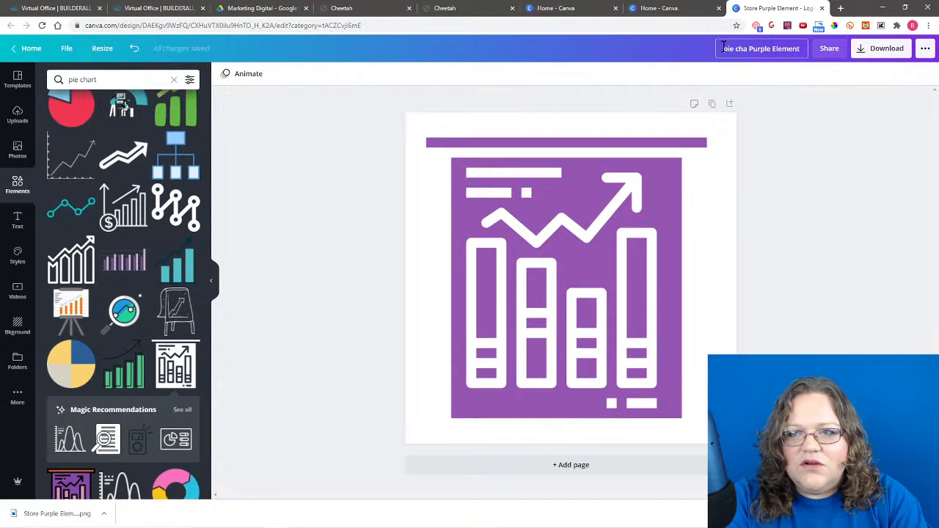
{"action": "type", "text": "rt"}
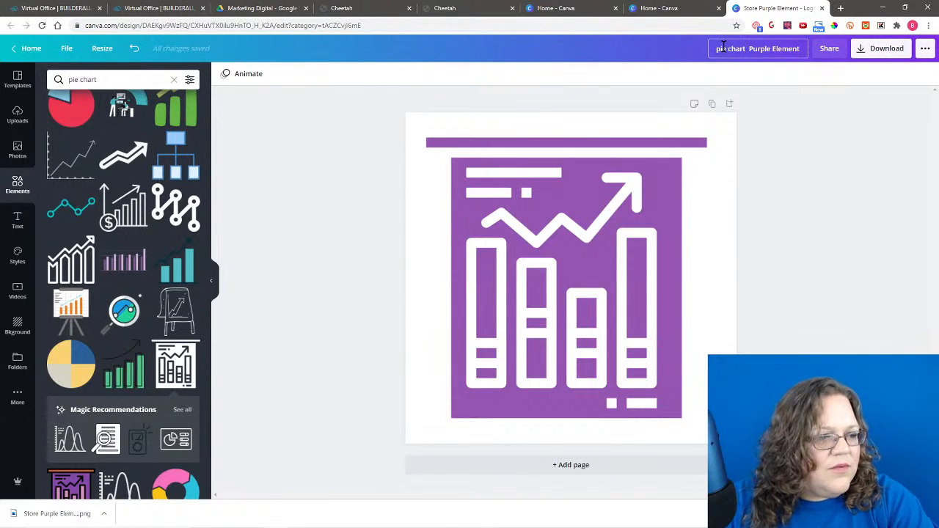
{"action": "left_click", "coordinate": [870, 223]}
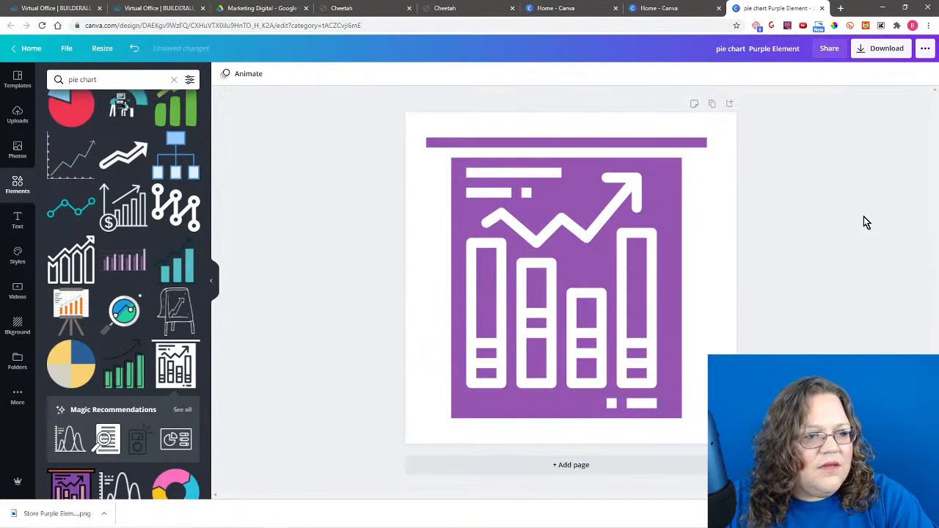
Step: Download the design as a PNG with a transparent background, saving it in the Site Express folder as "pie chart Purple Element"
{"action": "left_click", "coordinate": [880, 51]}
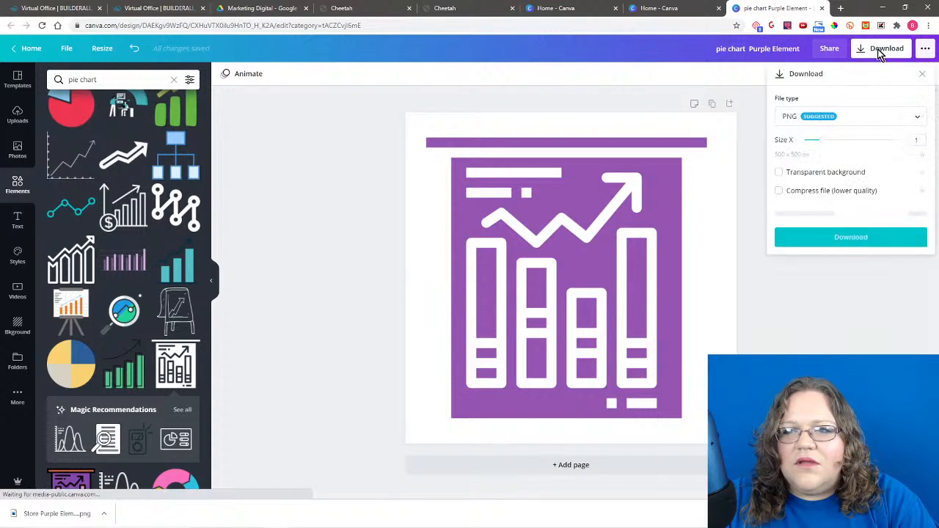
{"action": "left_click", "coordinate": [778, 171]}
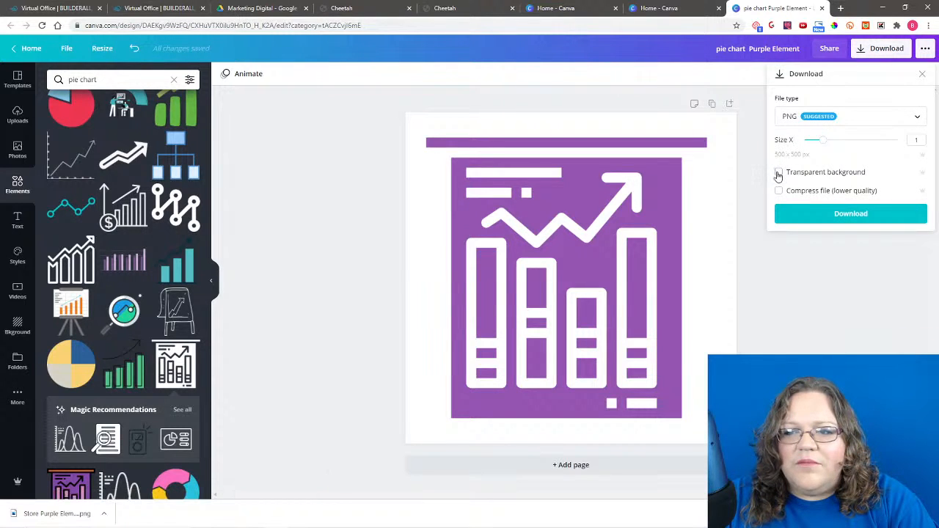
{"action": "left_click", "coordinate": [848, 215]}
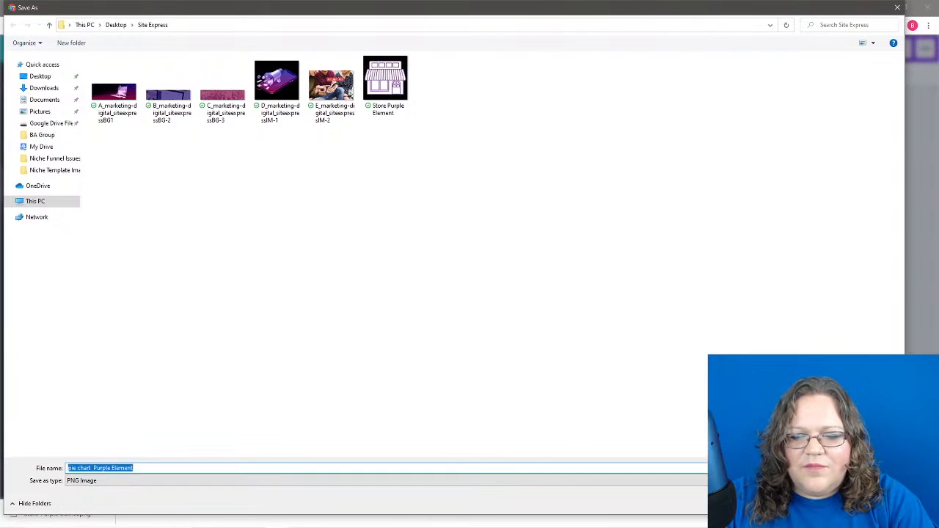
{"action": "key", "text": "Return"}
Step: Switch to the Cheetah editor and replace the Feature A icon with "pie chart Purple Element", uploaded from the Site Express folder
{"action": "left_click", "coordinate": [339, 7]}
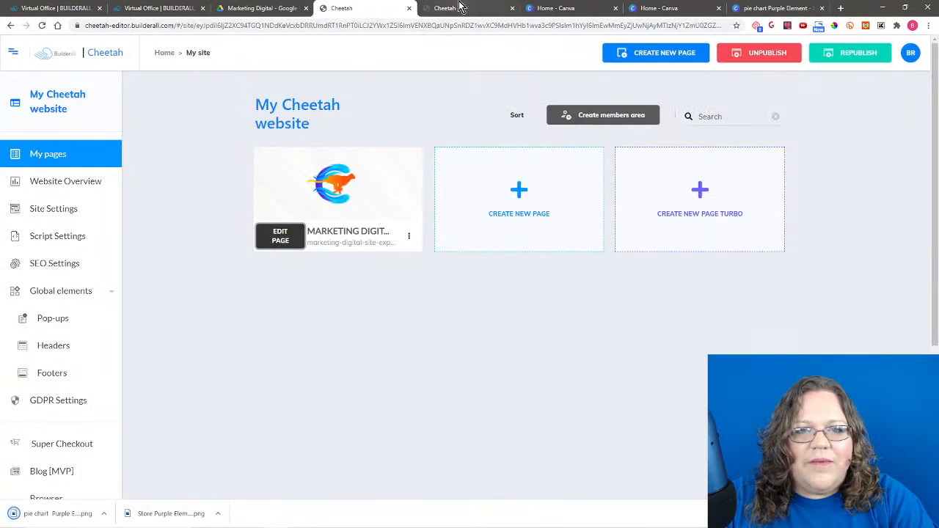
{"action": "left_click", "coordinate": [455, 8]}
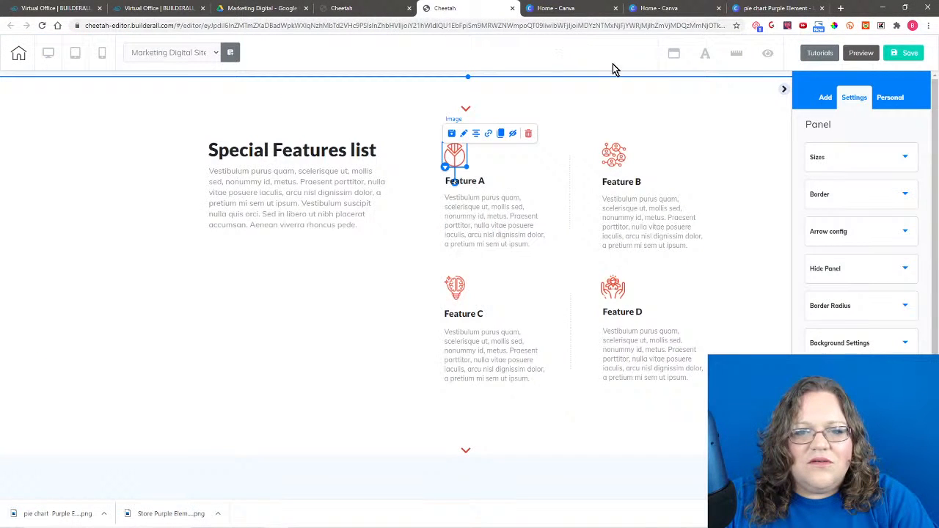
{"action": "left_click", "coordinate": [464, 134]}
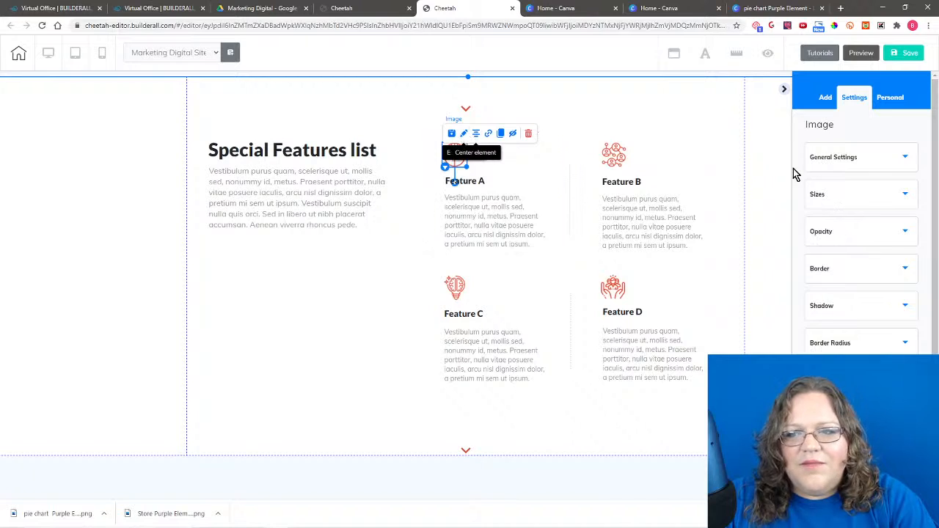
{"action": "left_click", "coordinate": [832, 157]}
{"action": "left_click", "coordinate": [852, 343]}
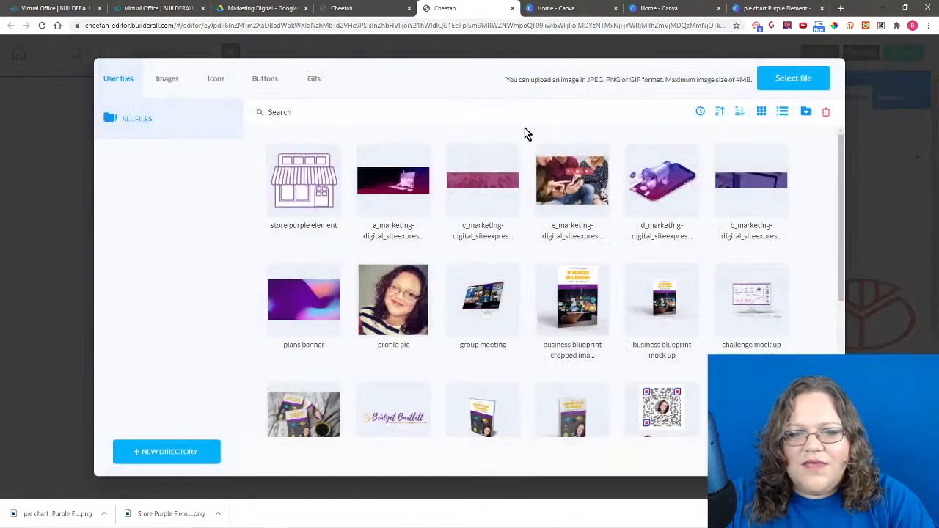
{"action": "left_click", "coordinate": [792, 79]}
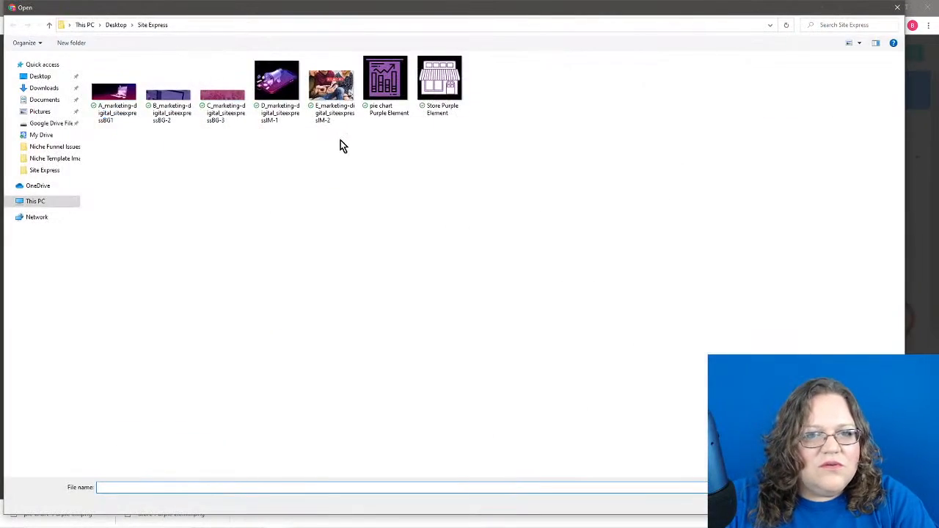
{"action": "left_click", "coordinate": [400, 82]}
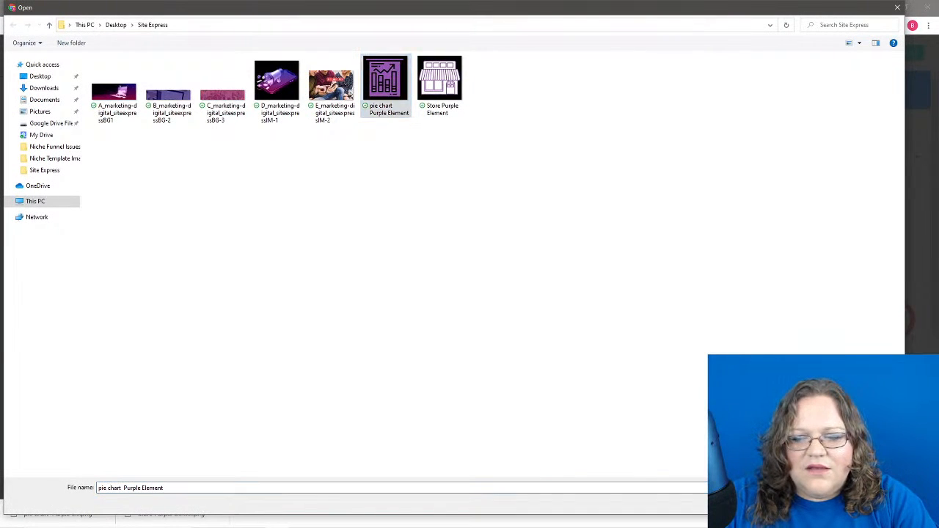
{"action": "double_click", "coordinate": [405, 81]}
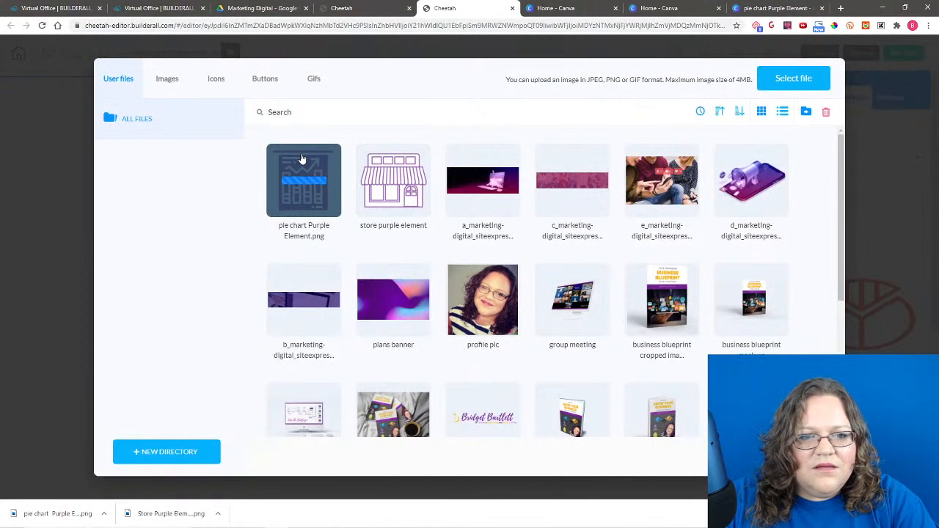
{"action": "left_click", "coordinate": [300, 158]}
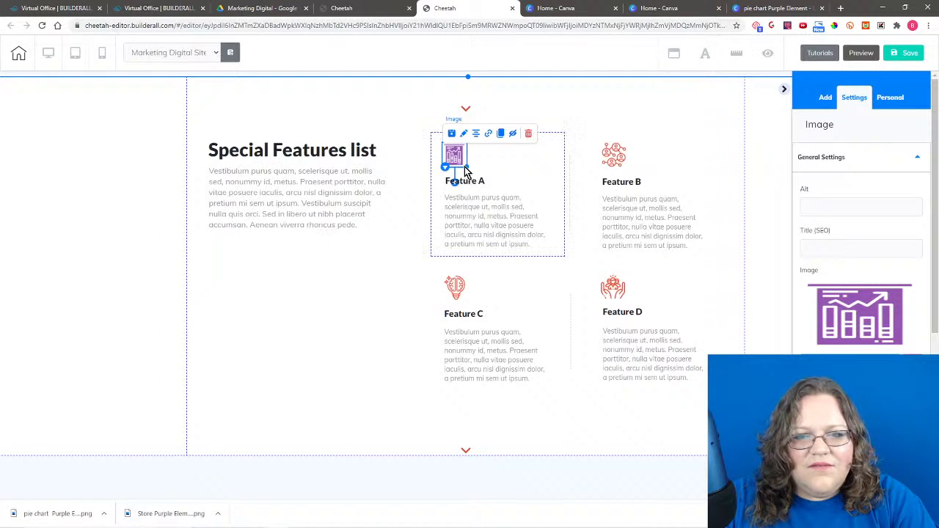
{"action": "left_click", "coordinate": [302, 350]}
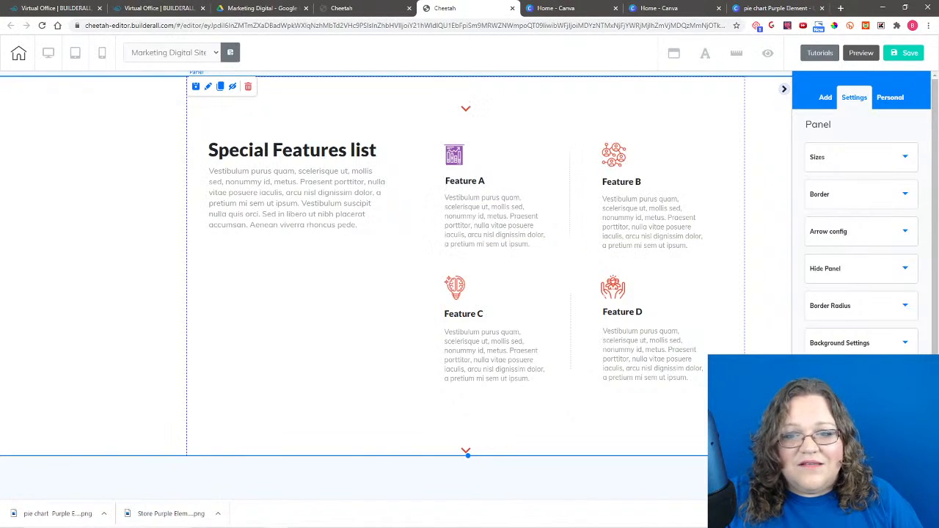
Step: Review the page's icons and images from the hero banner down to the Area of Service section, and close the downloads bar
{"action": "scroll", "coordinate": [396, 275], "scroll_direction": "up", "scroll_amount": 10}
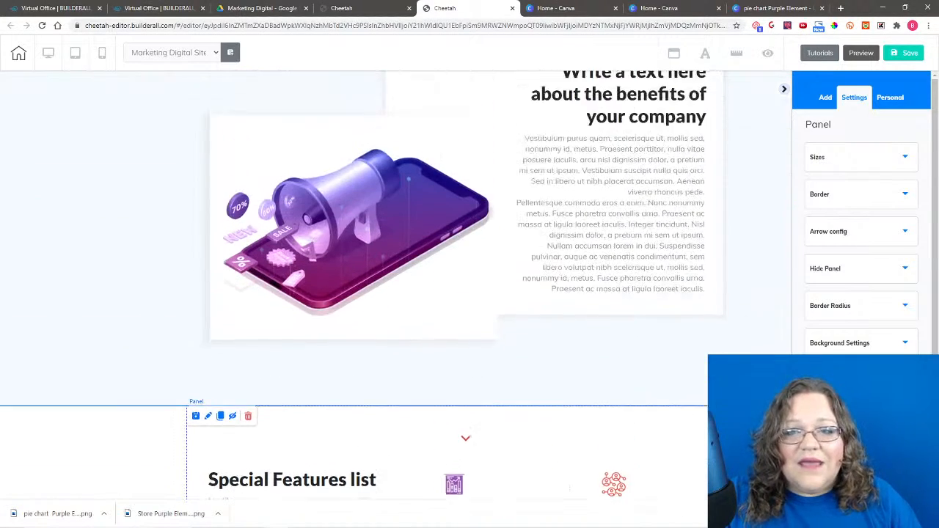
{"action": "scroll", "coordinate": [396, 285], "scroll_direction": "up", "scroll_amount": 10}
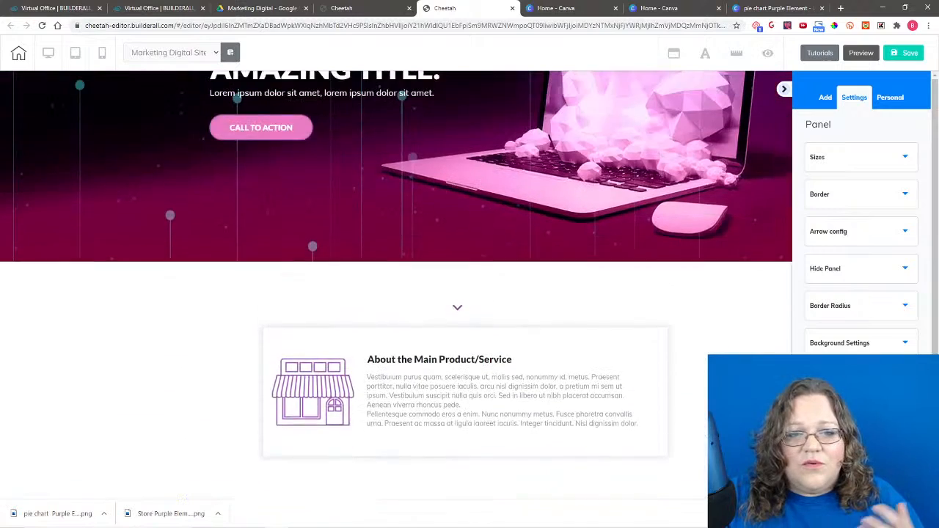
{"action": "scroll", "coordinate": [396, 285], "scroll_direction": "up", "scroll_amount": 2}
{"action": "scroll", "coordinate": [397, 285], "scroll_direction": "down", "scroll_amount": 4}
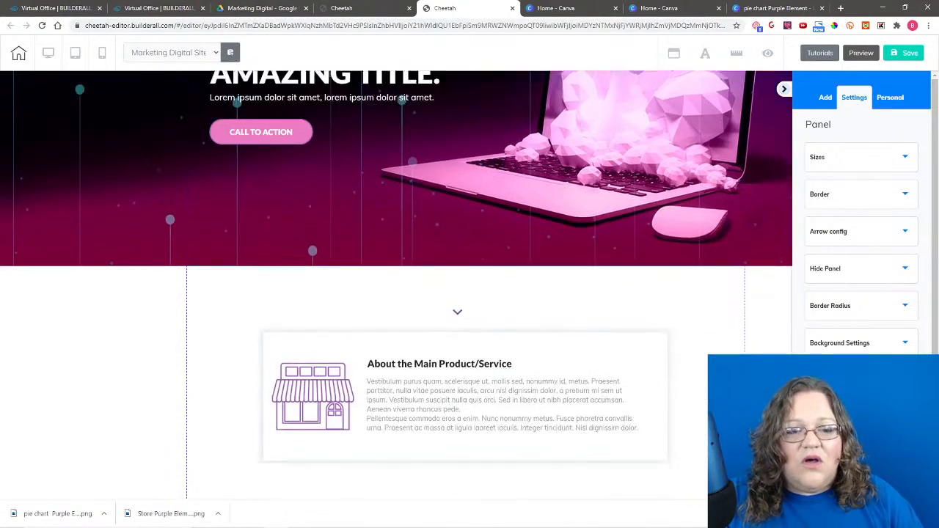
{"action": "scroll", "coordinate": [396, 285], "scroll_direction": "down", "scroll_amount": 5}
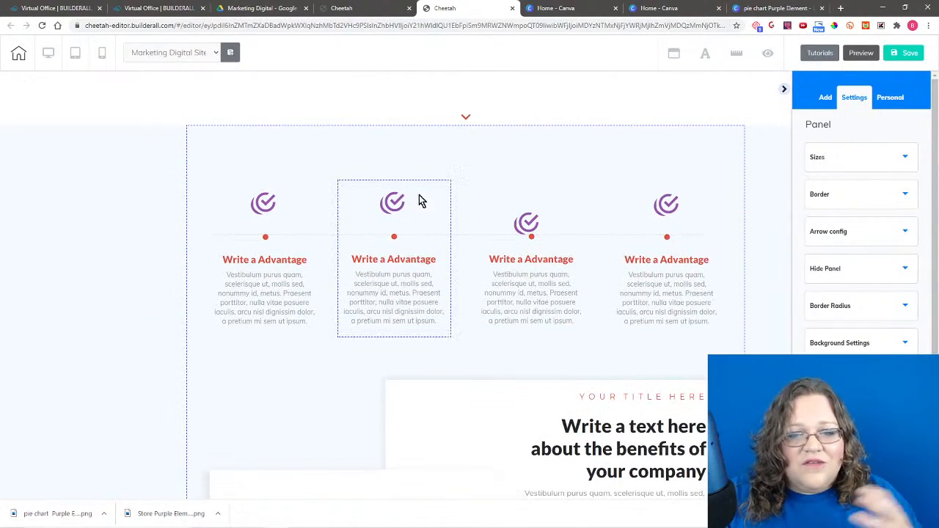
{"action": "scroll", "coordinate": [758, 355], "scroll_direction": "down", "scroll_amount": 5}
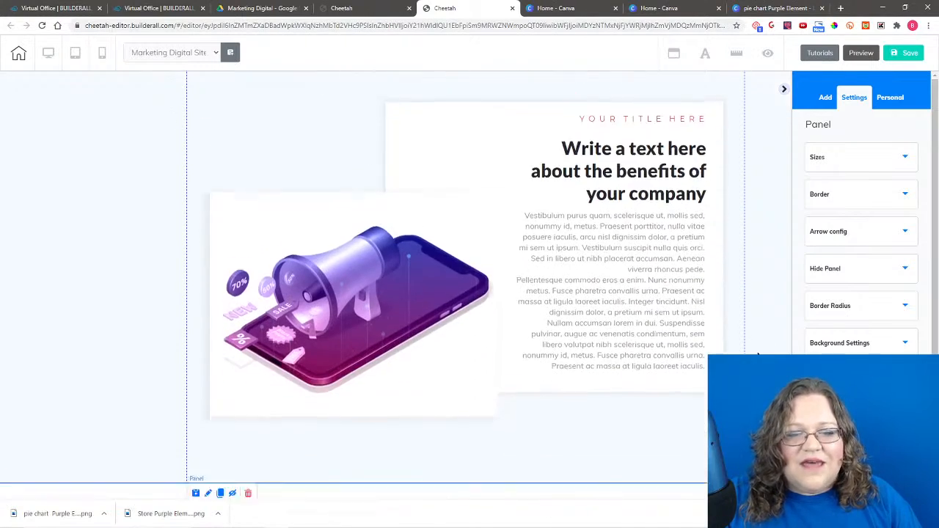
{"action": "scroll", "coordinate": [757, 355], "scroll_direction": "down", "scroll_amount": 5}
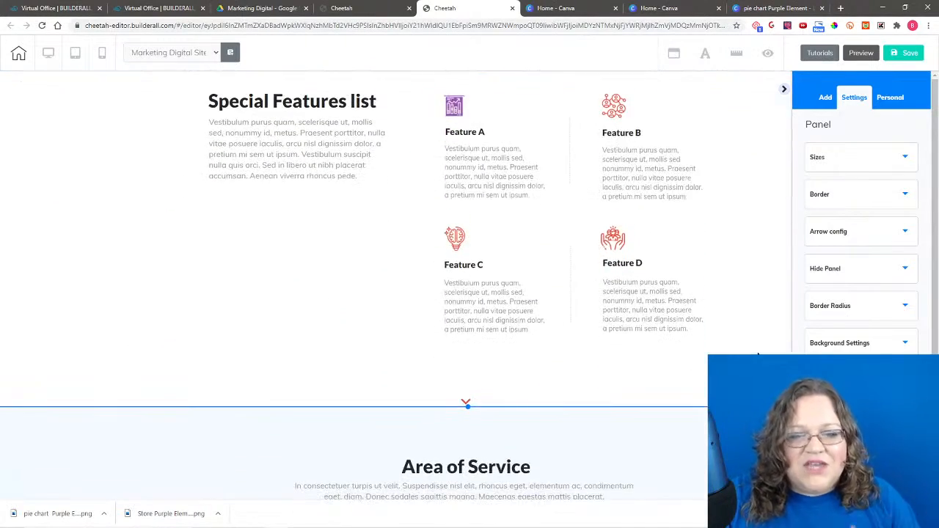
{"action": "scroll", "coordinate": [758, 355], "scroll_direction": "down", "scroll_amount": 2}
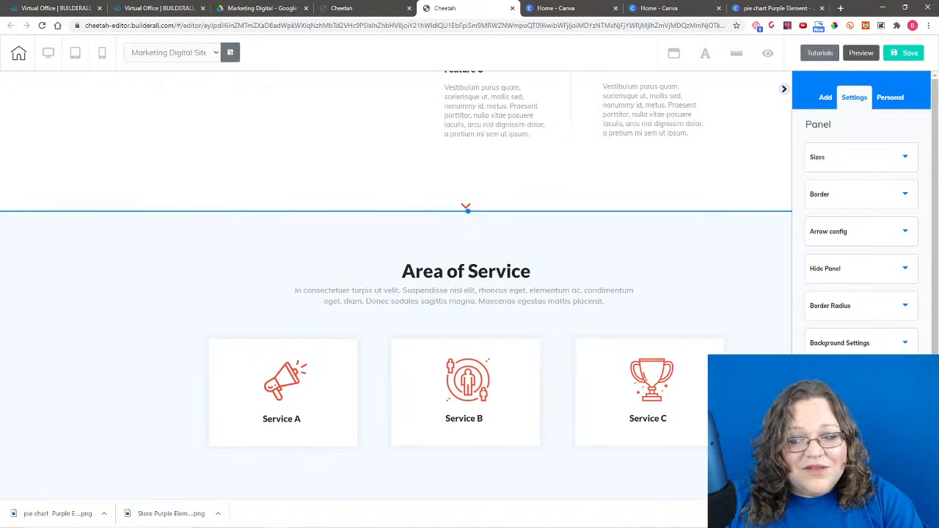
{"action": "left_click", "coordinate": [928, 514]}
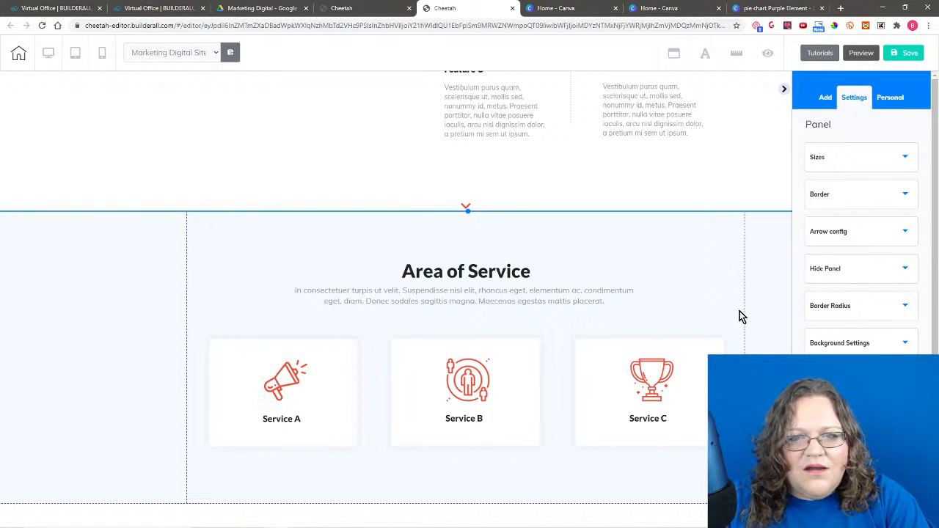
Step: Check the Service A megaphone icon, switch to the Canva design and search its elements for "call"
{"action": "scroll", "coordinate": [741, 317], "scroll_direction": "down", "scroll_amount": 3}
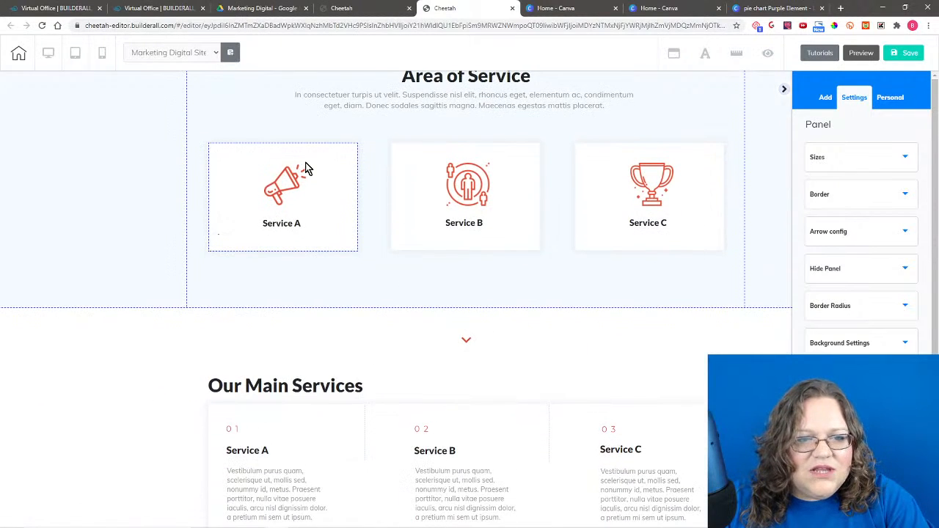
{"action": "left_click", "coordinate": [269, 189]}
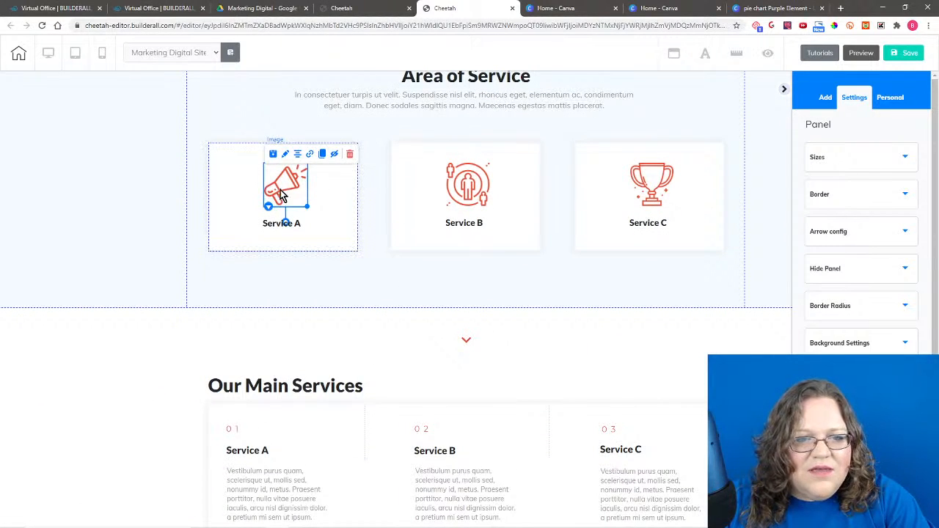
{"action": "left_click", "coordinate": [759, 7]}
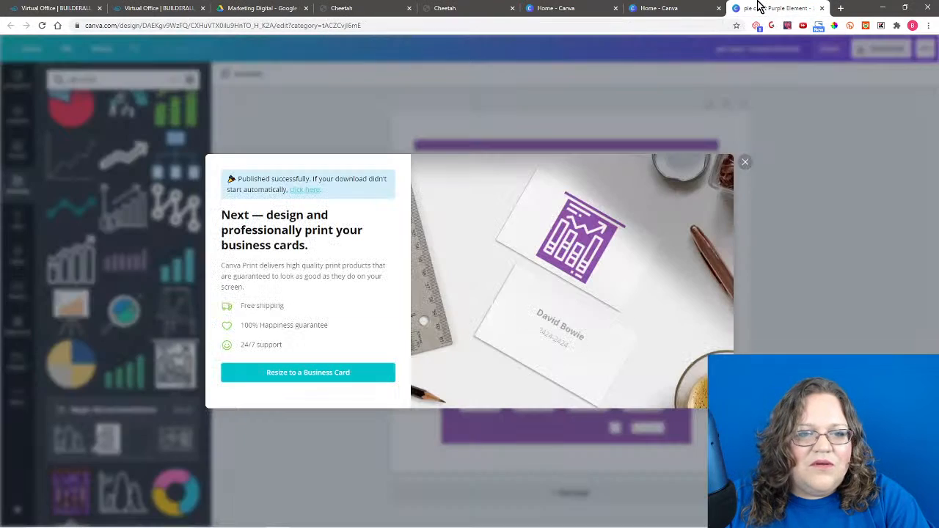
{"action": "left_click", "coordinate": [745, 163]}
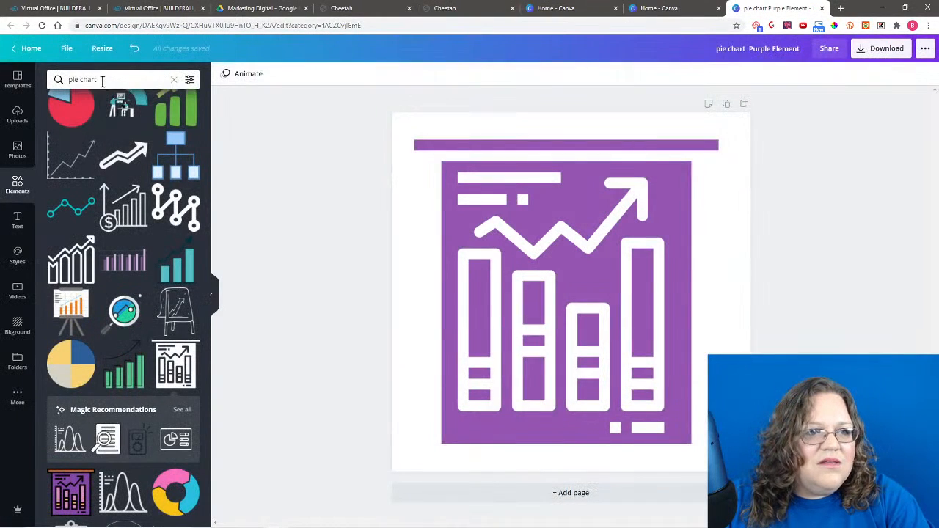
{"action": "left_click_drag", "start_coordinate": [103, 80], "coordinate": [64, 79]}
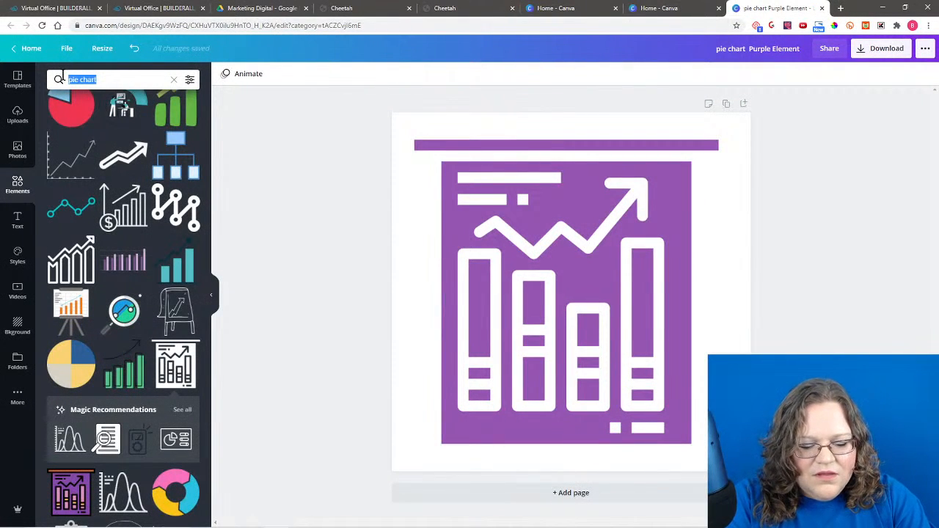
{"action": "type", "text": "call"}
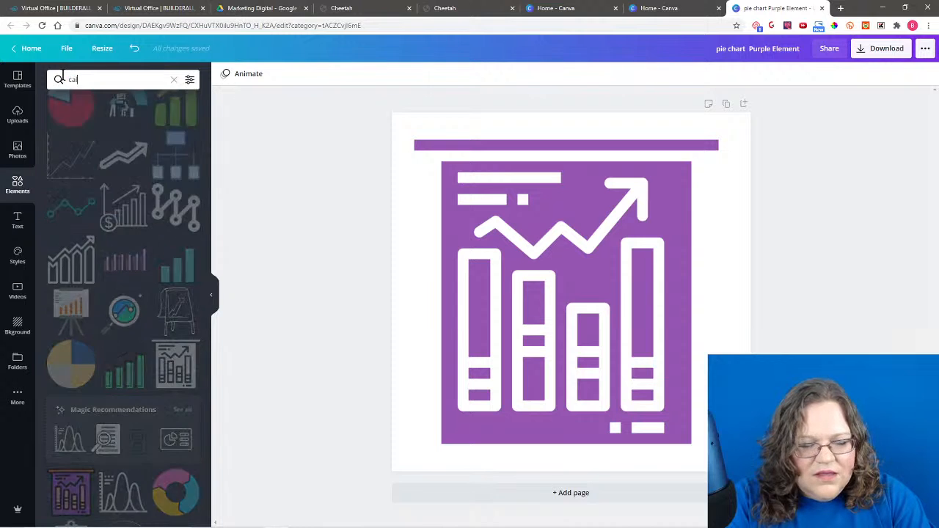
{"action": "key", "text": "Return"}
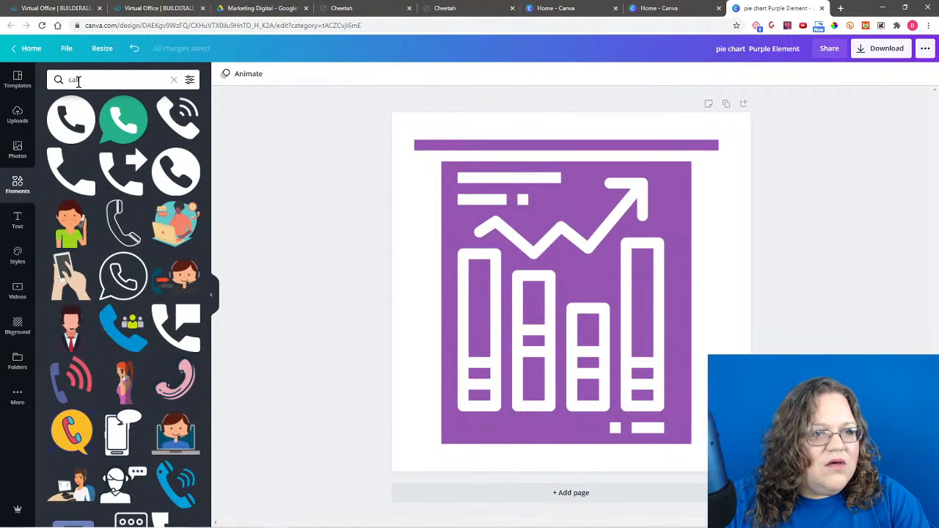
Step: Search the Canva elements for "microphone" instead
{"action": "left_click_drag", "start_coordinate": [79, 80], "coordinate": [65, 76]}
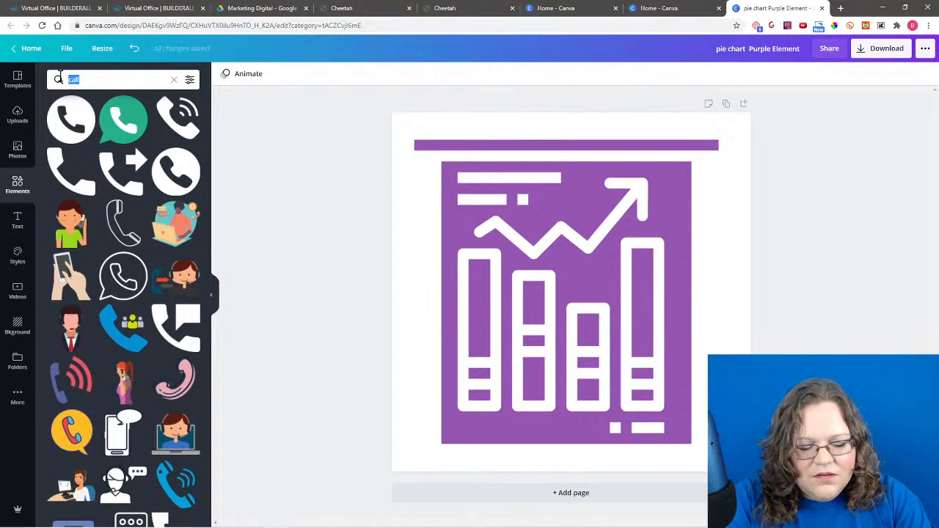
{"action": "type", "text": "micr"}
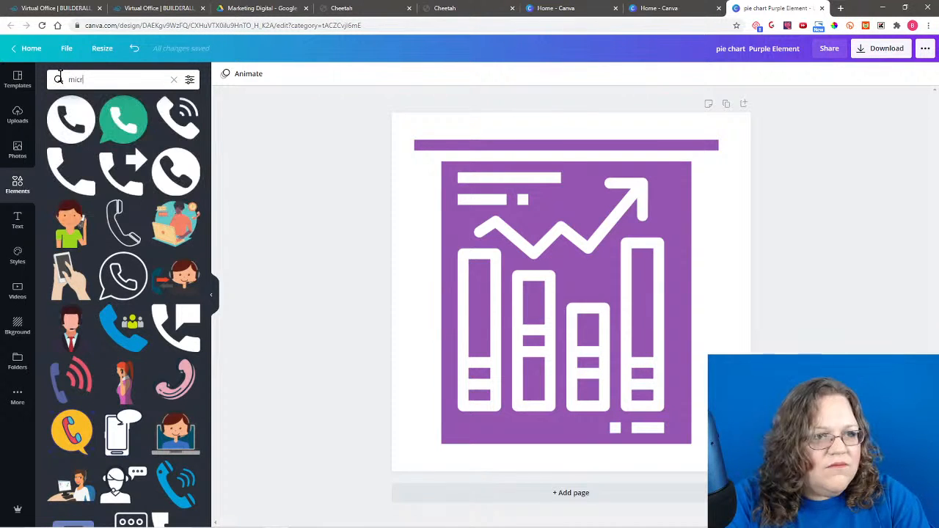
{"action": "type", "text": "ophon"}
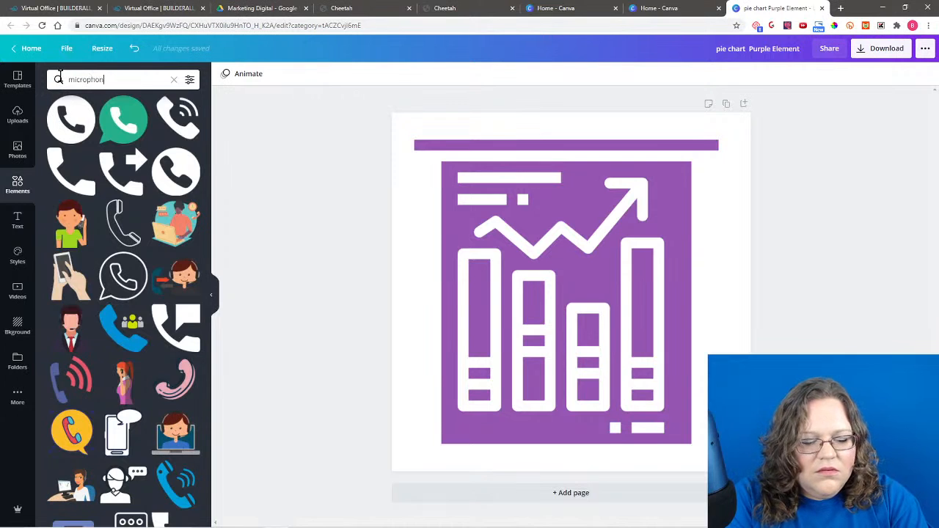
{"action": "type", "text": "e"}
{"action": "key", "text": "Return"}
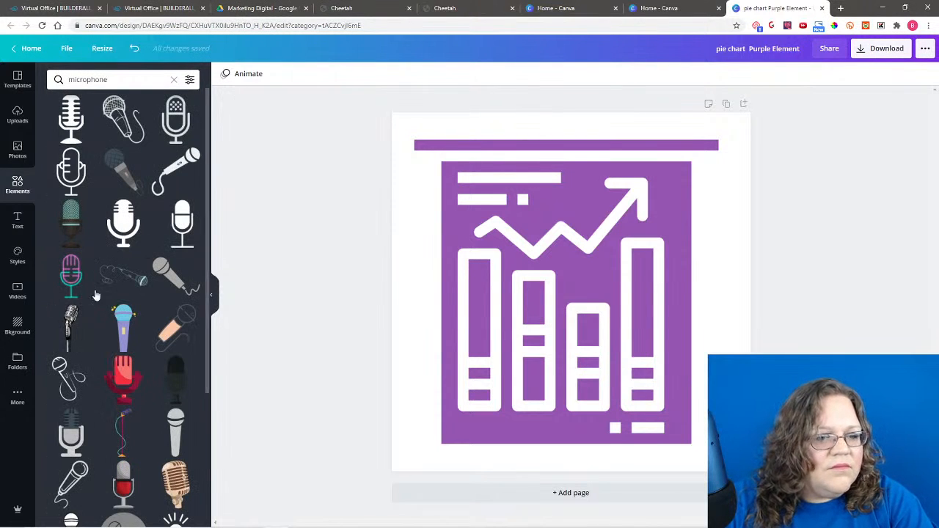
Step: Check the Service A and Service B icons in the Cheetah editor and return to the Canva design
{"action": "left_click", "coordinate": [556, 8]}
{"action": "left_click", "coordinate": [458, 8]}
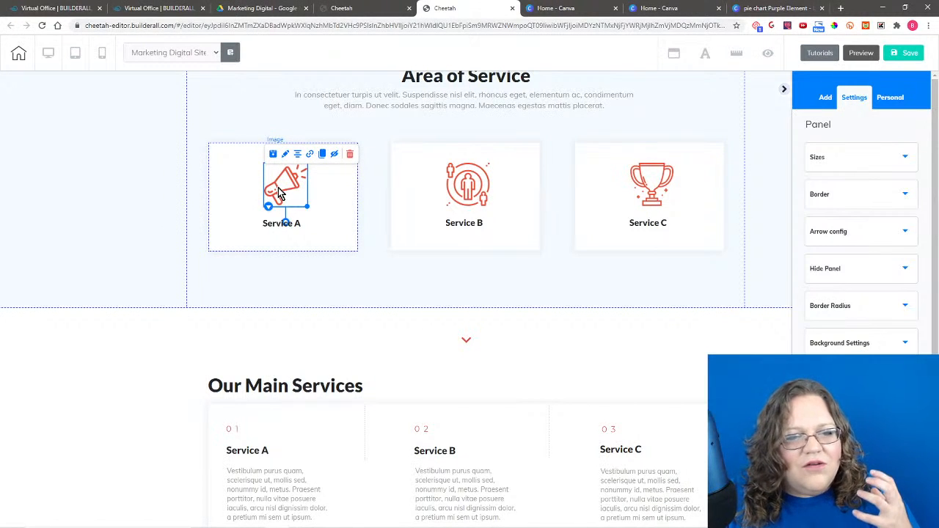
{"action": "left_click", "coordinate": [474, 189]}
{"action": "left_click", "coordinate": [798, 8]}
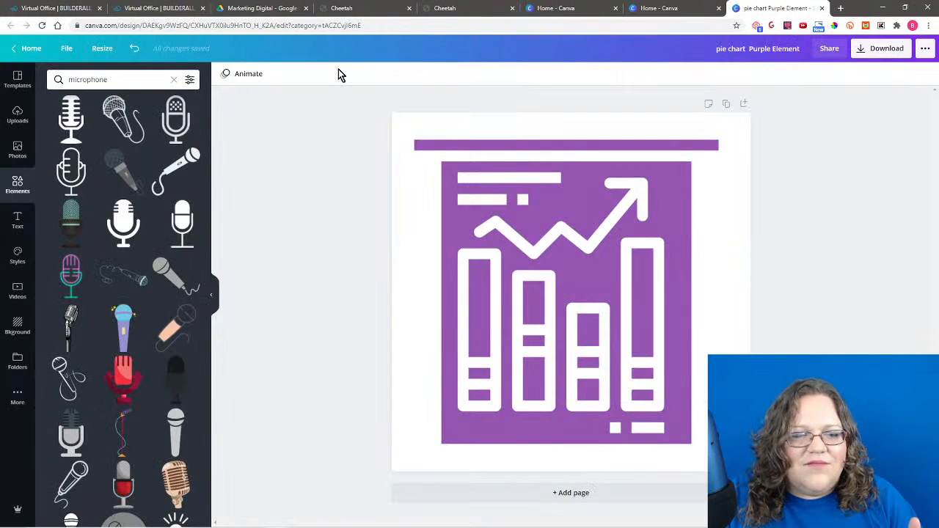
Step: Search the elements for "target" and replace the purple chart graphic with the black-and-white bullseye pierced by an arrow
{"action": "left_click", "coordinate": [124, 81]}
{"action": "type", "text": "target"}
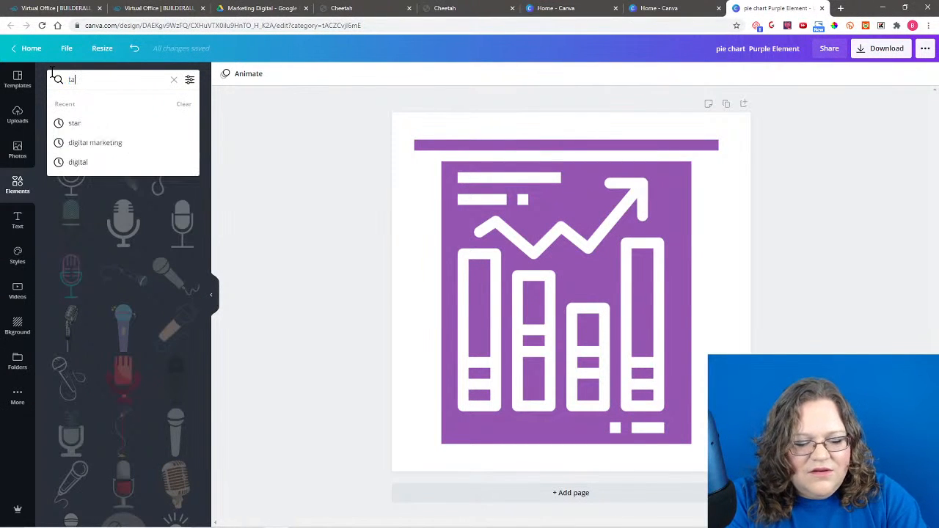
{"action": "key", "text": "Return"}
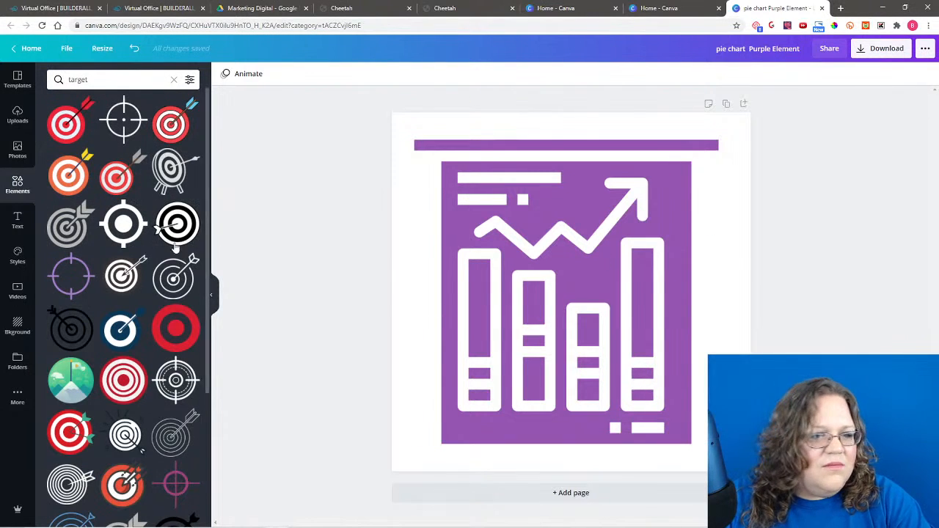
{"action": "left_click", "coordinate": [542, 207]}
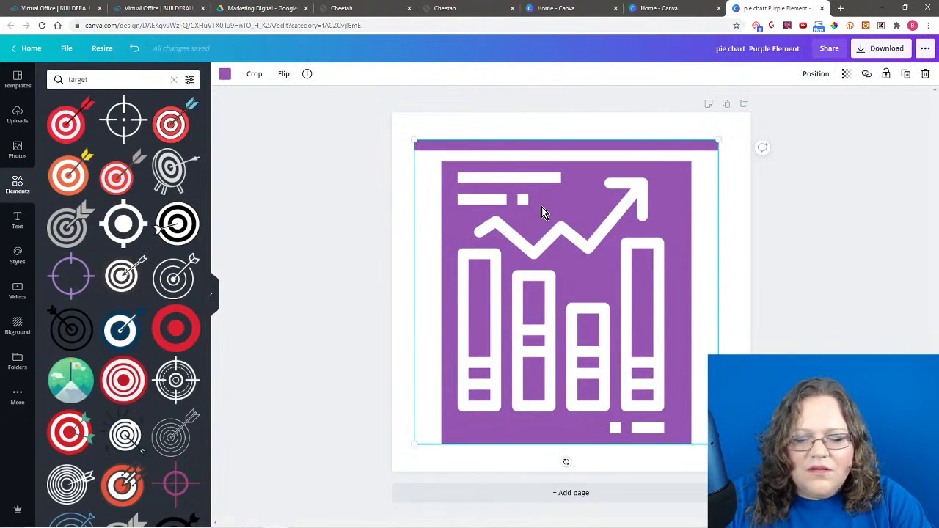
{"action": "key", "text": "Delete"}
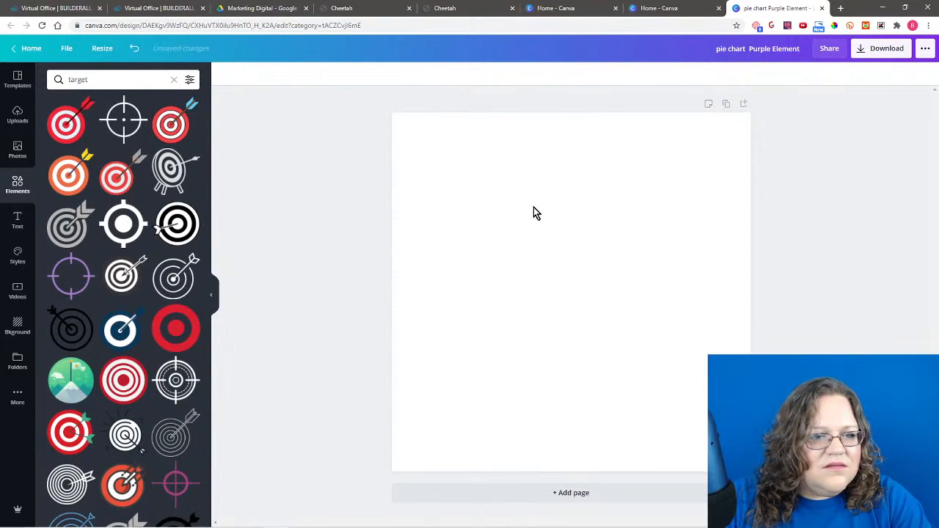
{"action": "left_click", "coordinate": [184, 232]}
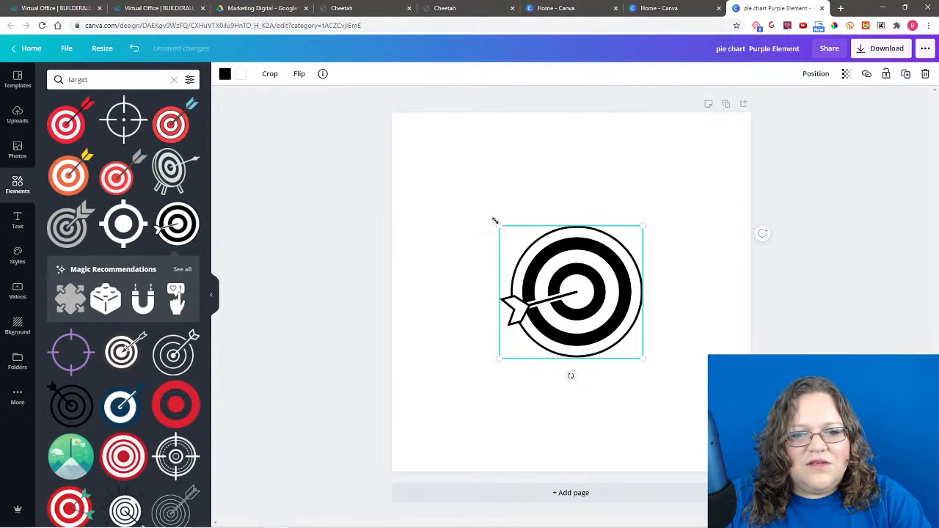
Step: Enlarge the bullseye graphic until it nearly fills the canvas and center it on the page
{"action": "left_click_drag", "start_coordinate": [497, 223], "coordinate": [430, 161]}
{"action": "left_click_drag", "start_coordinate": [645, 359], "coordinate": [729, 438]}
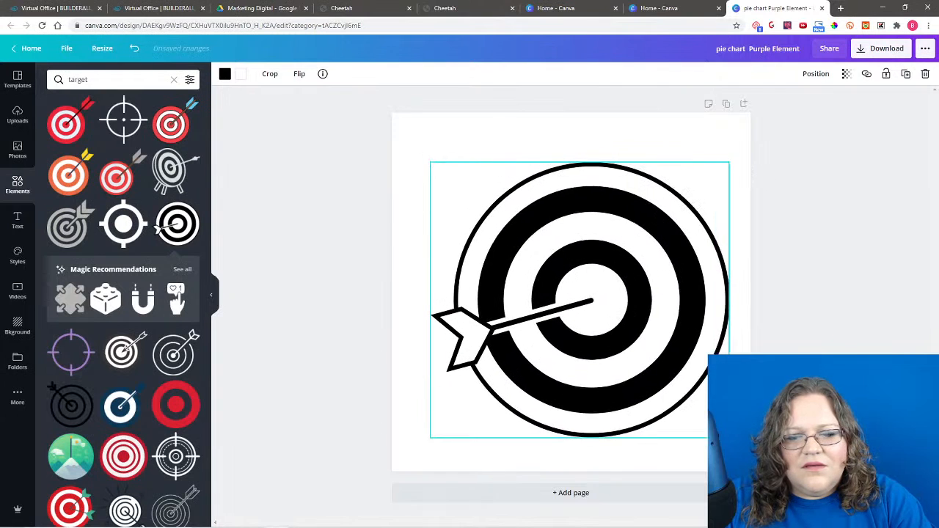
{"action": "mouse_move", "coordinate": [593, 312]}
{"action": "left_mouse_down"}
{"action": "mouse_move", "coordinate": [570, 293]}
{"action": "mouse_move", "coordinate": [577, 305]}
{"action": "left_mouse_up"}
{"action": "left_click_drag", "start_coordinate": [714, 430], "coordinate": [742, 455]}
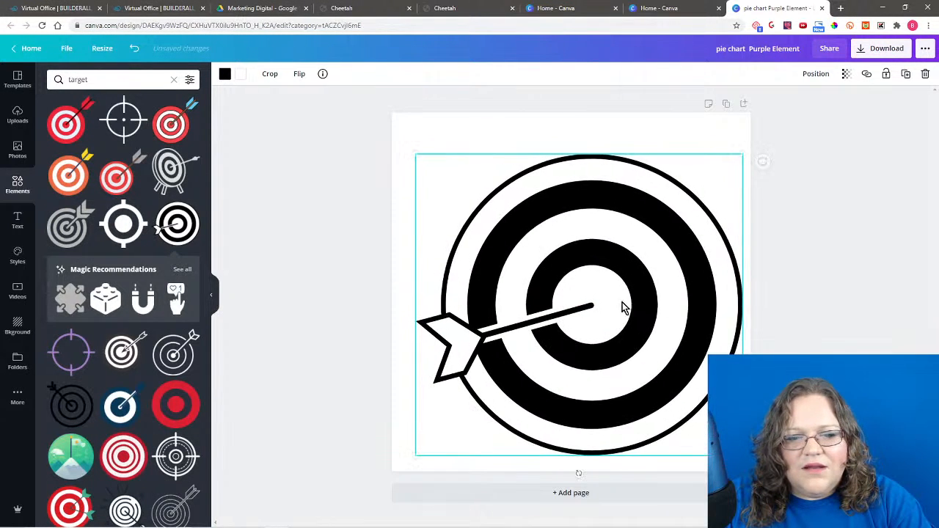
{"action": "left_click_drag", "start_coordinate": [592, 267], "coordinate": [585, 259]}
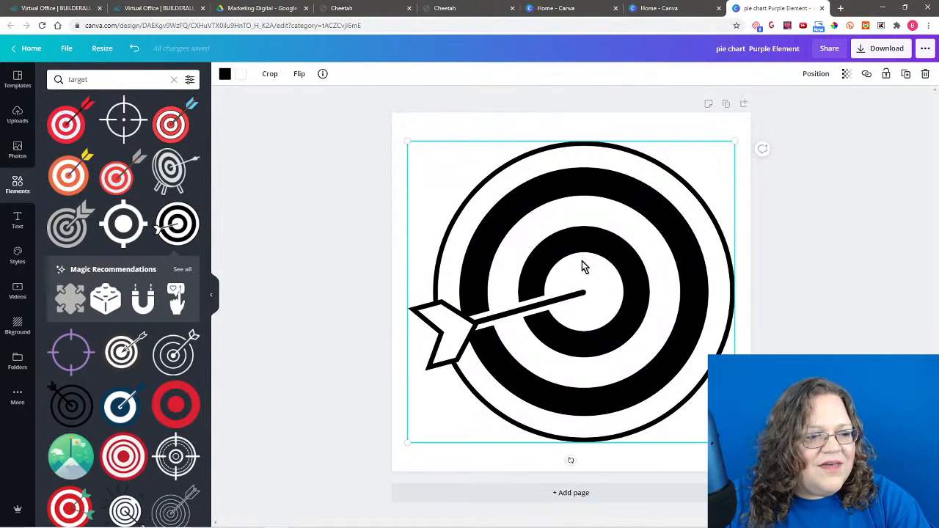
{"action": "left_click_drag", "start_coordinate": [570, 292], "coordinate": [559, 283]}
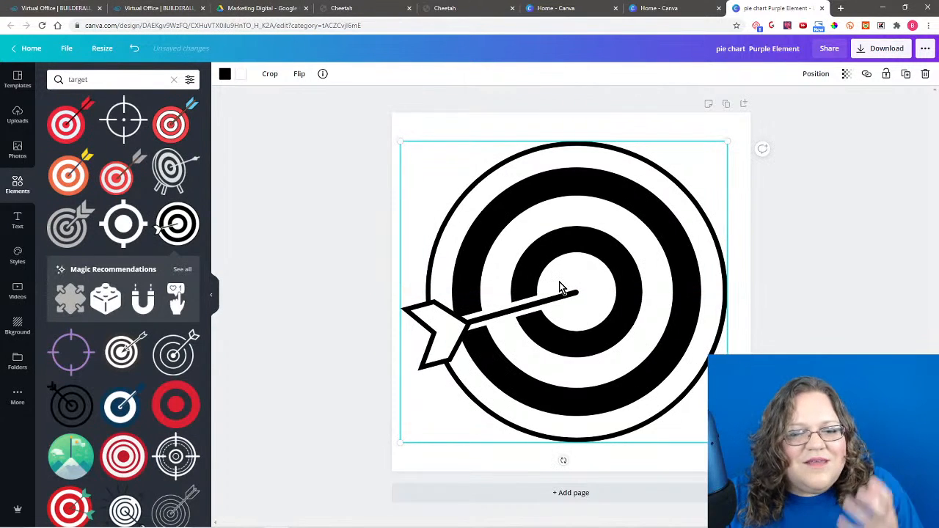
Step: Recolor the black parts of the bullseye graphic to purple #9656B1
{"action": "left_click", "coordinate": [225, 74]}
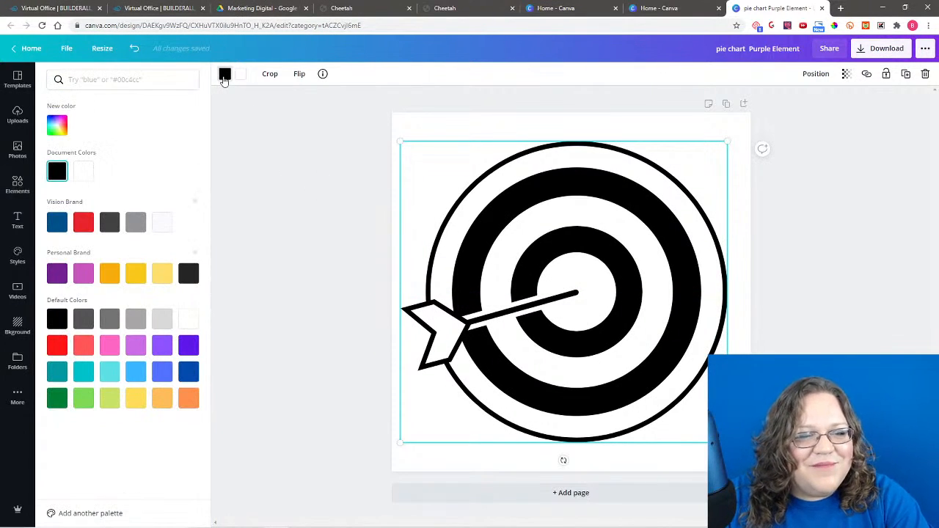
{"action": "left_click", "coordinate": [57, 126]}
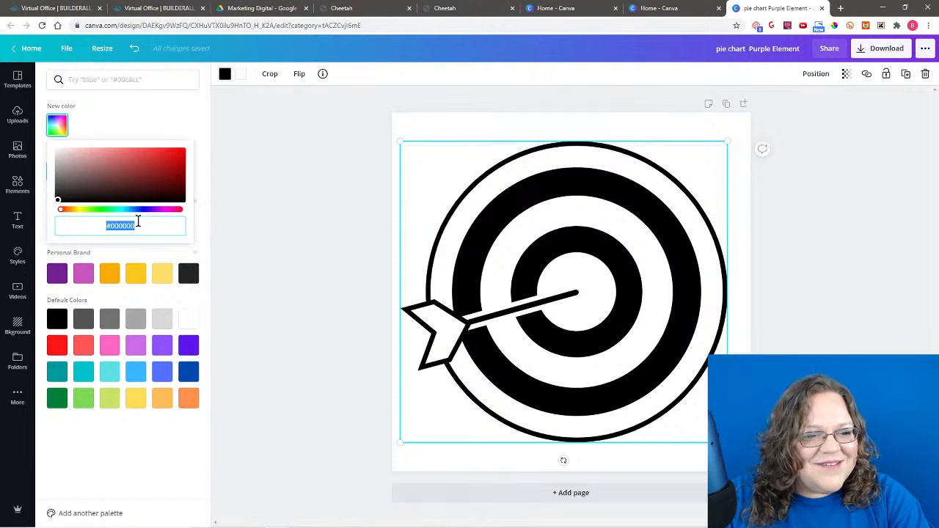
{"action": "type", "text": "#9659B1"}
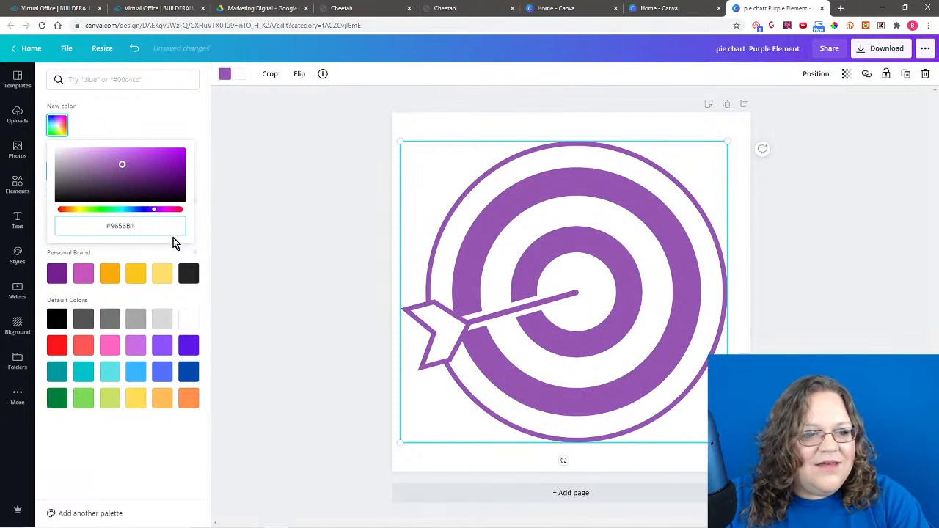
{"action": "left_click", "coordinate": [210, 217]}
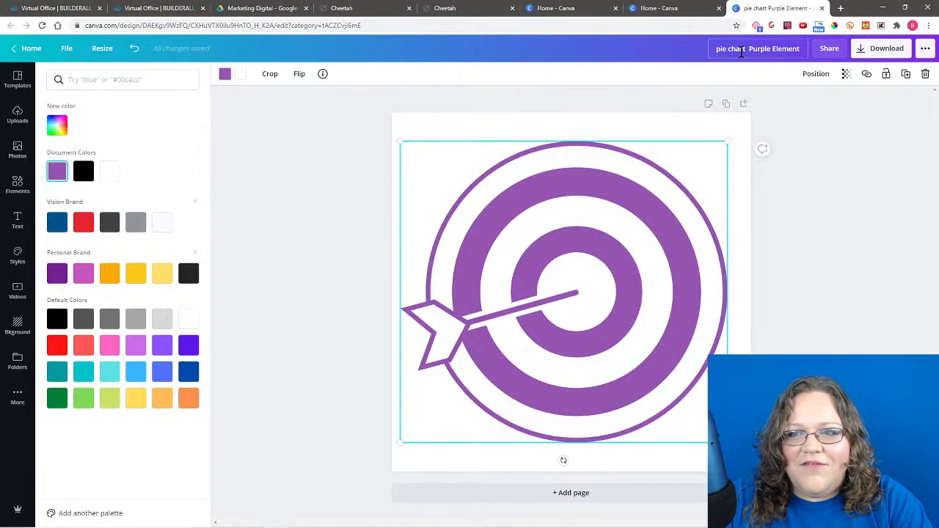
Step: Rename the design to "target Purple Element", replacing the words "pie chart" in its title
{"action": "left_click_drag", "start_coordinate": [744, 48], "coordinate": [717, 48]}
{"action": "type", "text": "target"}
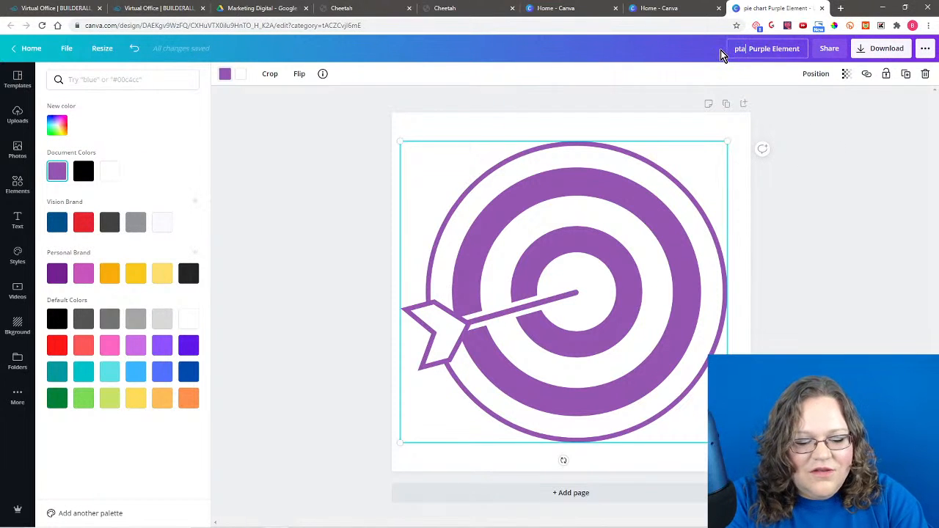
{"action": "key", "text": "BackSpace"}
{"action": "key", "text": "BackSpace"}
{"action": "key", "text": "BackSpace"}
{"action": "key", "text": "BackSpace"}
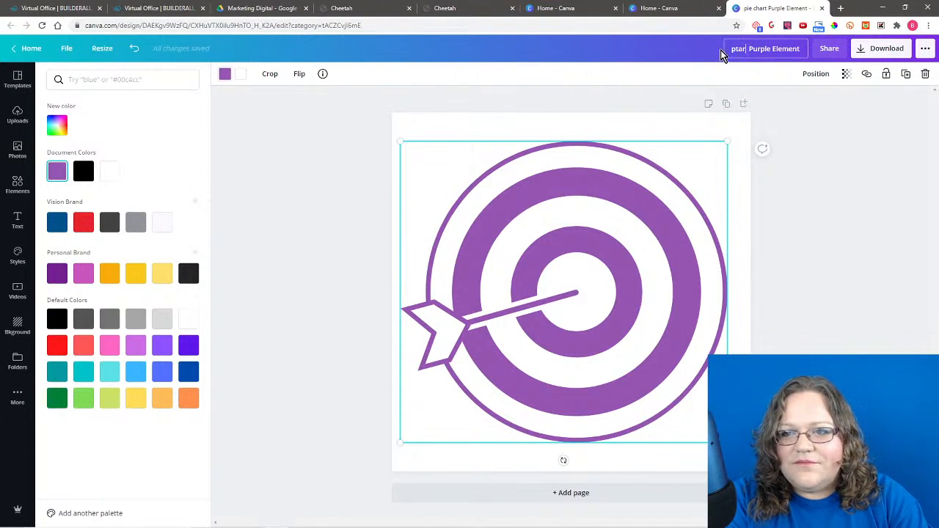
{"action": "type", "text": "get"}
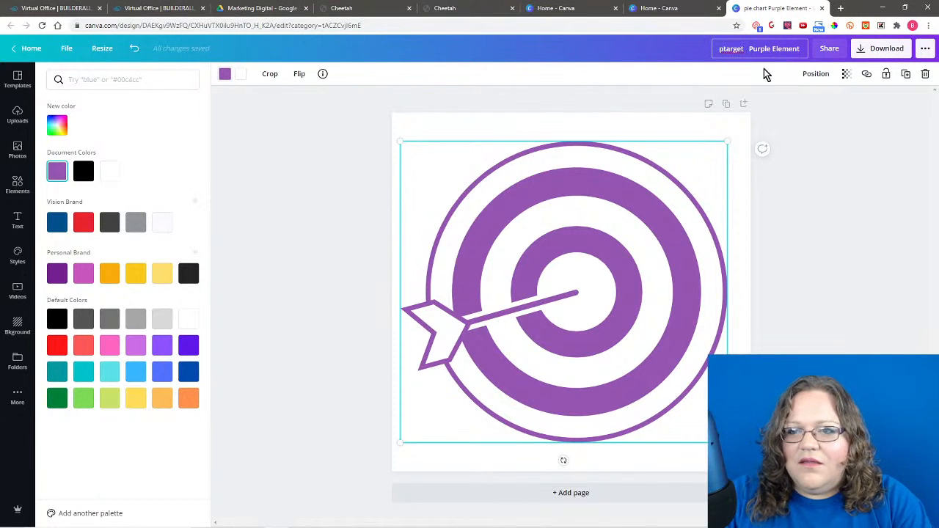
{"action": "left_click", "coordinate": [722, 50]}
{"action": "key", "text": "BackSpace"}
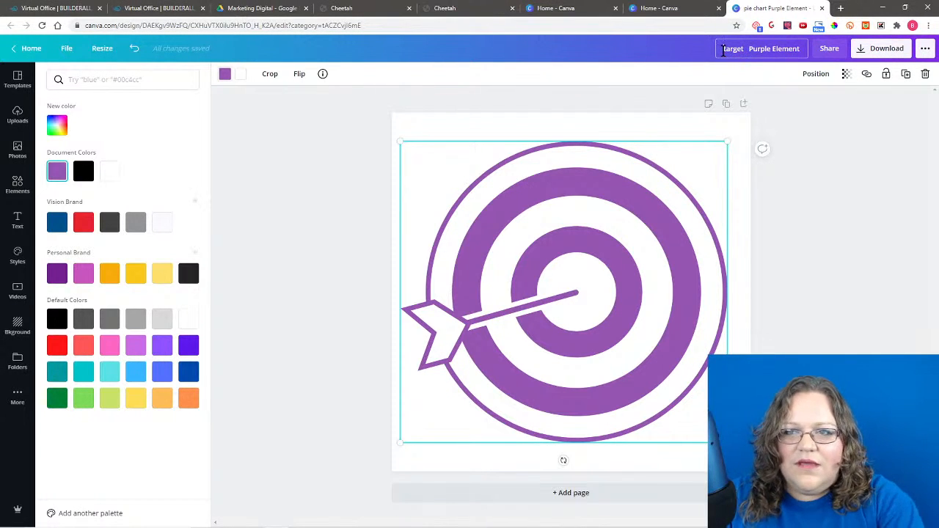
{"action": "left_click", "coordinate": [774, 117]}
Step: Download the design as a PNG with a transparent background and save it in the Site Express folder
{"action": "left_click", "coordinate": [869, 48]}
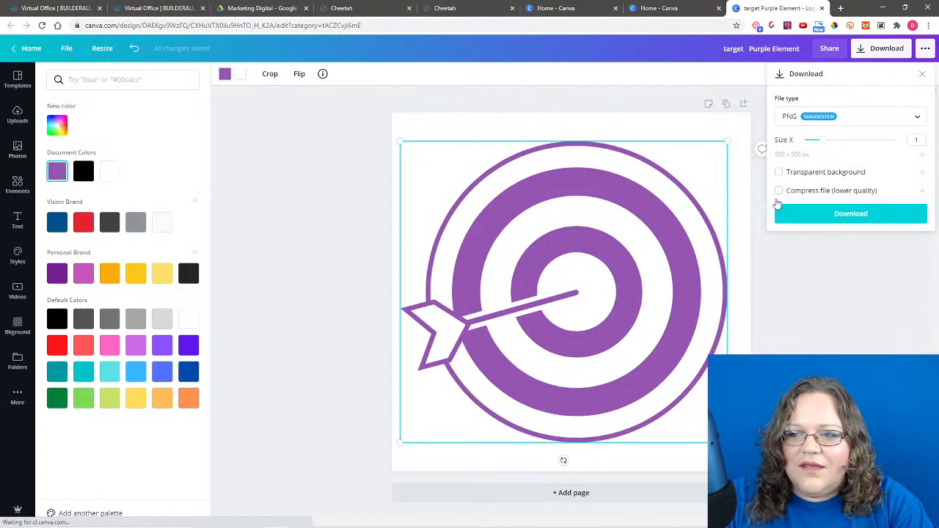
{"action": "left_click", "coordinate": [778, 172]}
{"action": "left_click", "coordinate": [850, 206]}
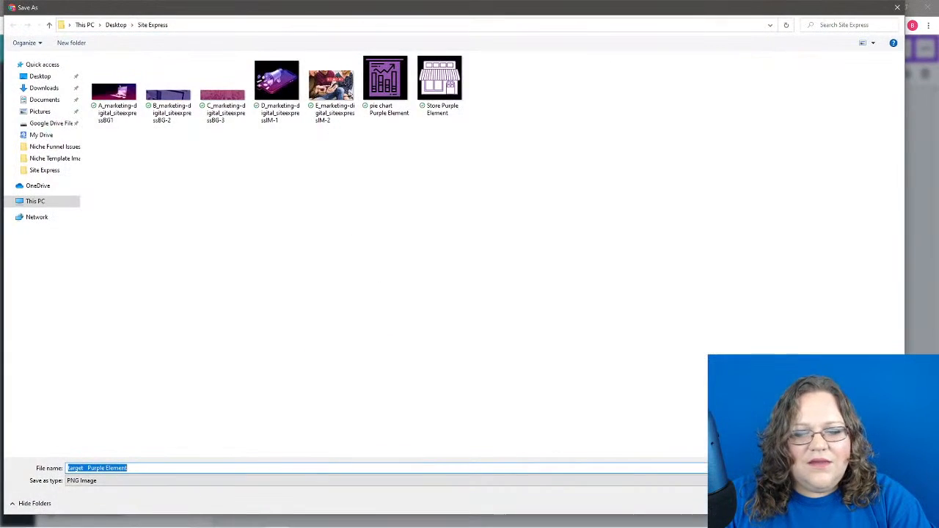
{"action": "key", "text": "Return"}
Step: Switch to the Cheetah editor, upload the "target Purple Element" image and use it to replace the Service B icon
{"action": "left_click", "coordinate": [454, 8]}
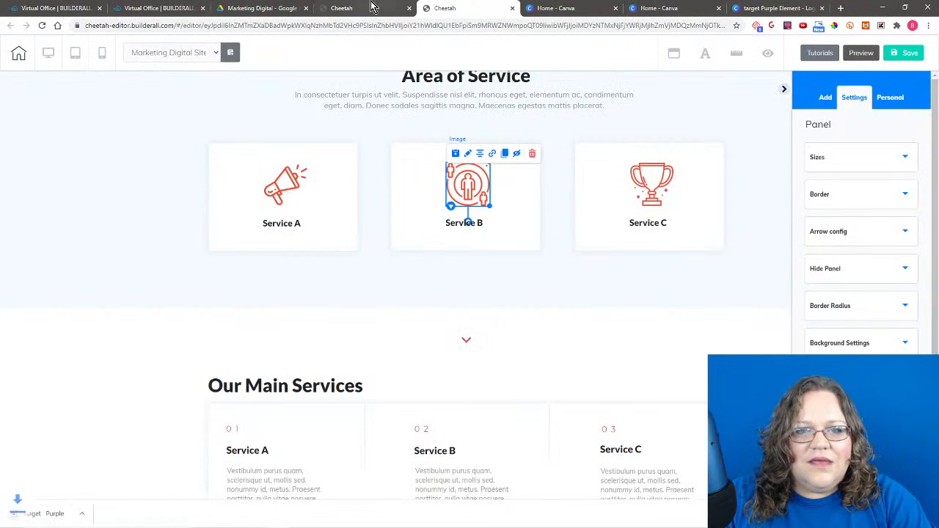
{"action": "left_click", "coordinate": [465, 156]}
{"action": "left_click", "coordinate": [875, 156]}
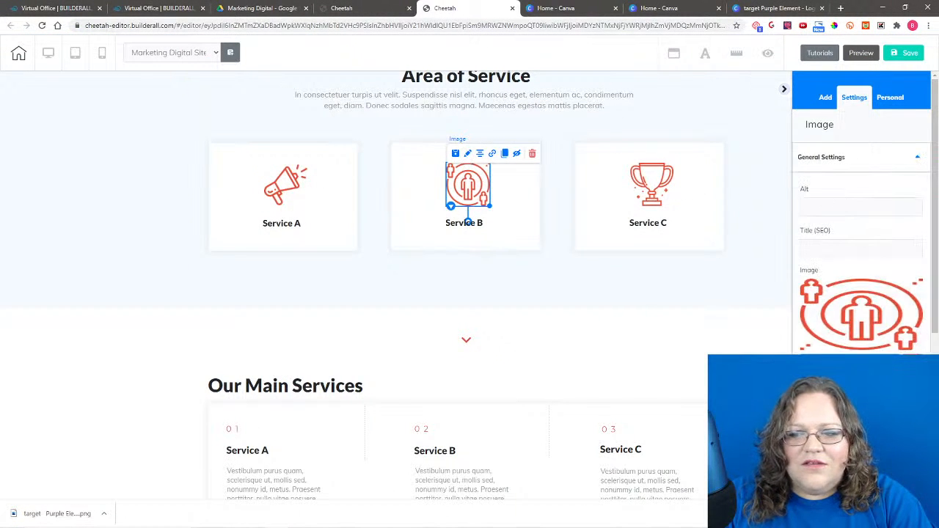
{"action": "left_click", "coordinate": [862, 314]}
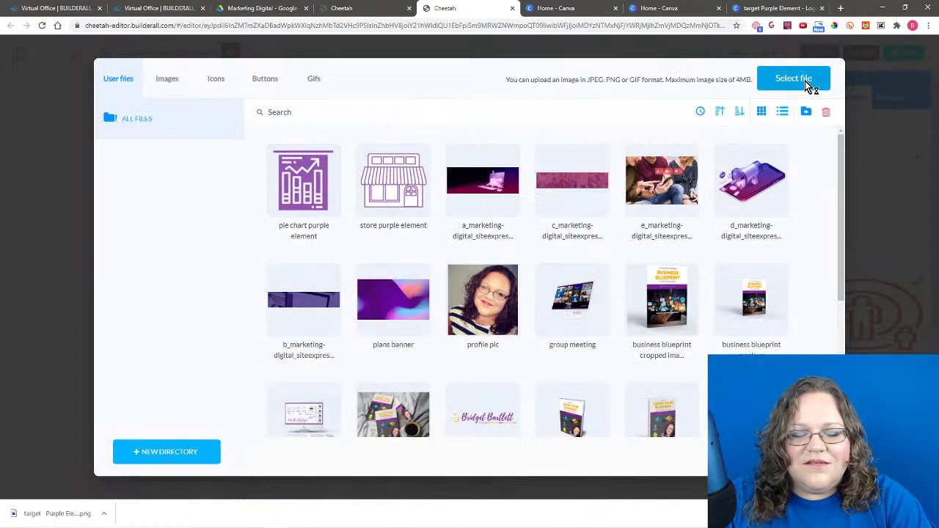
{"action": "left_click", "coordinate": [809, 87]}
{"action": "left_click", "coordinate": [494, 82]}
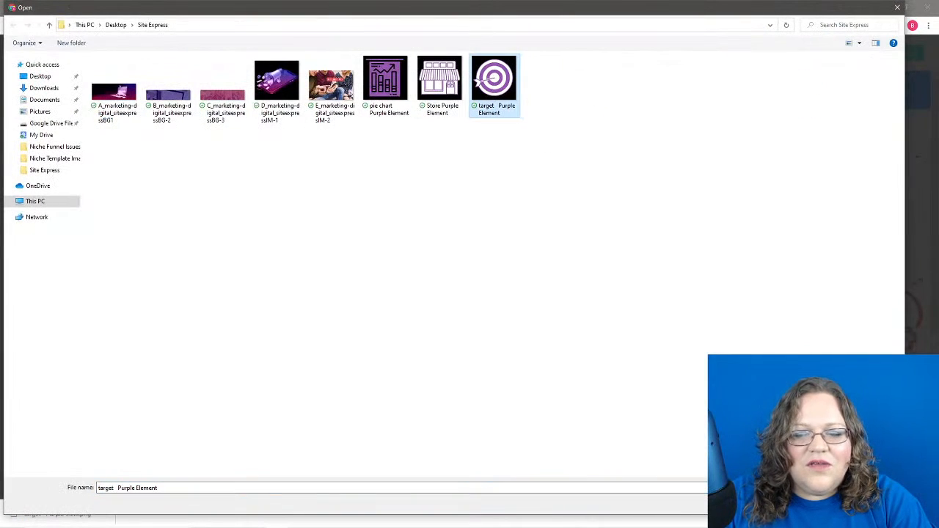
{"action": "left_click", "coordinate": [827, 503]}
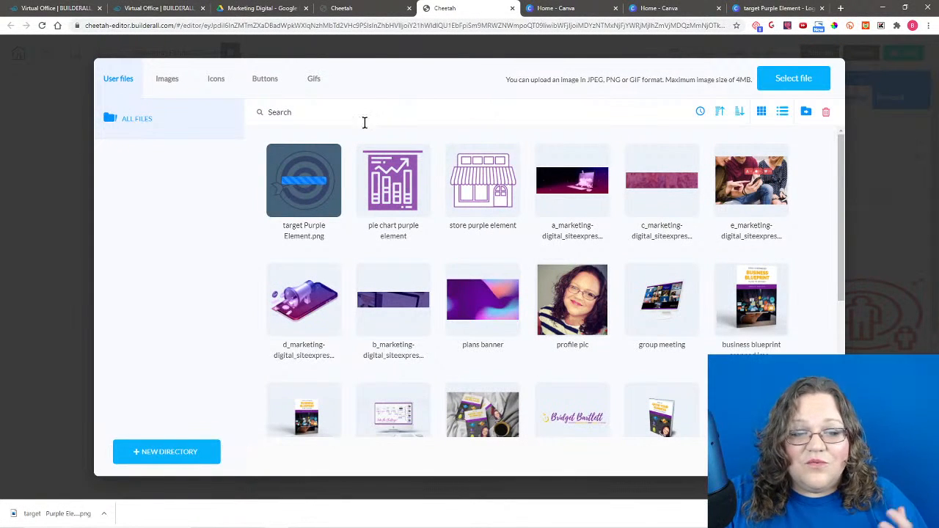
{"action": "left_click", "coordinate": [321, 158]}
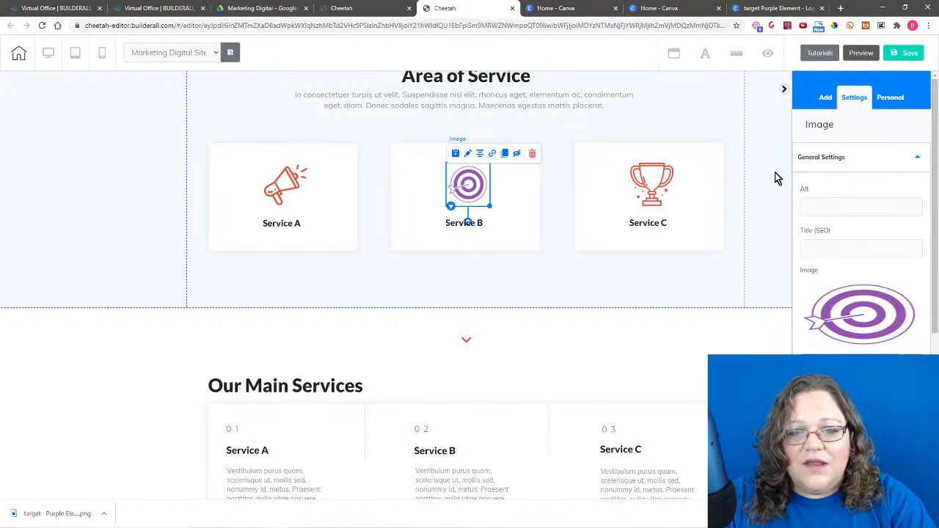
Step: Change the solid background color of the red "What Is Different" panel to the copied brand purple
{"action": "scroll", "coordinate": [749, 330], "scroll_direction": "down", "scroll_amount": 1}
{"action": "scroll", "coordinate": [747, 338], "scroll_direction": "down", "scroll_amount": 3}
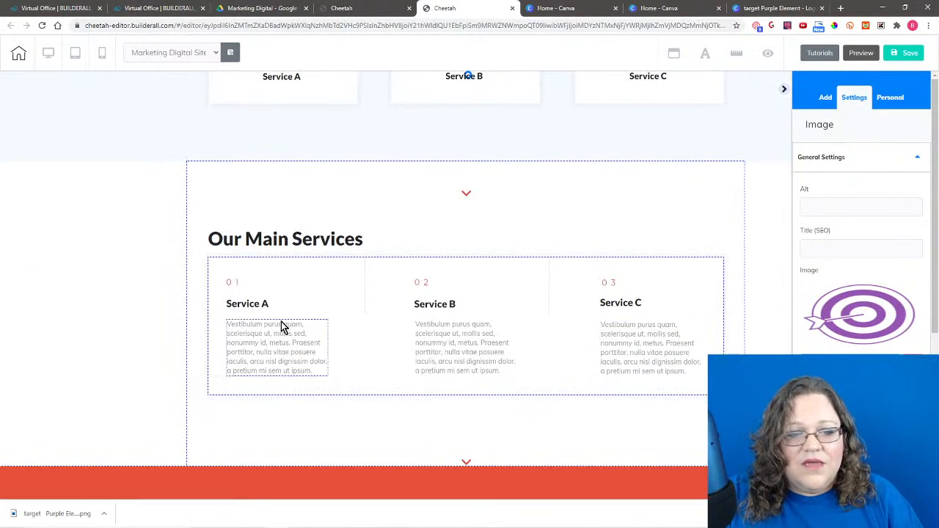
{"action": "left_click", "coordinate": [243, 286]}
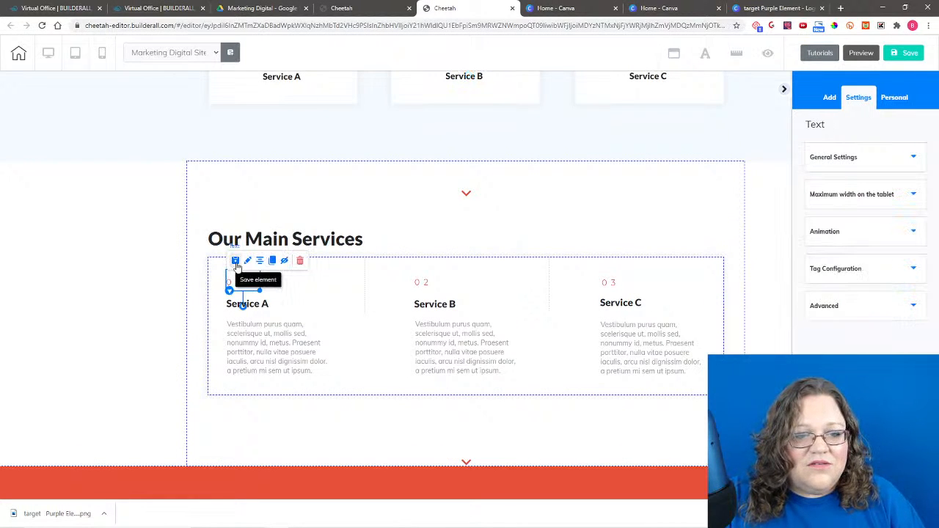
{"action": "scroll", "coordinate": [735, 206], "scroll_direction": "down", "scroll_amount": 9}
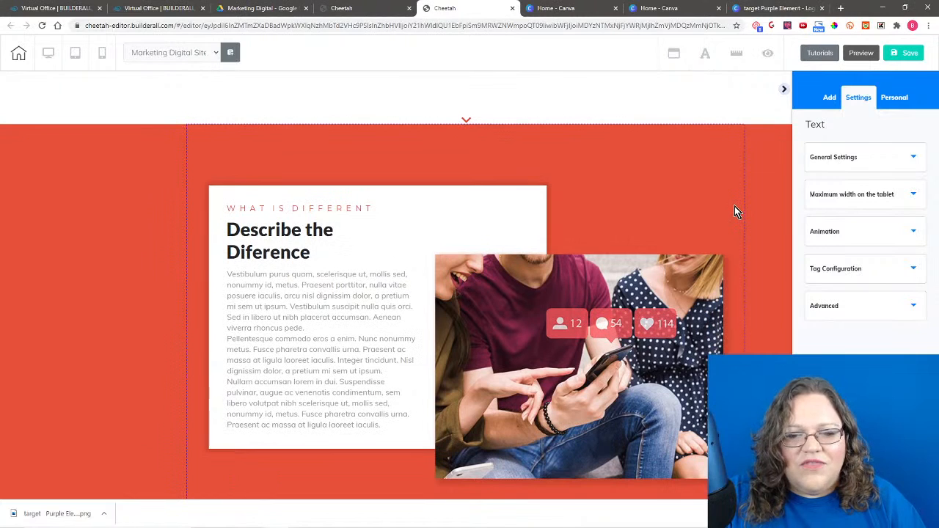
{"action": "left_click", "coordinate": [734, 206]}
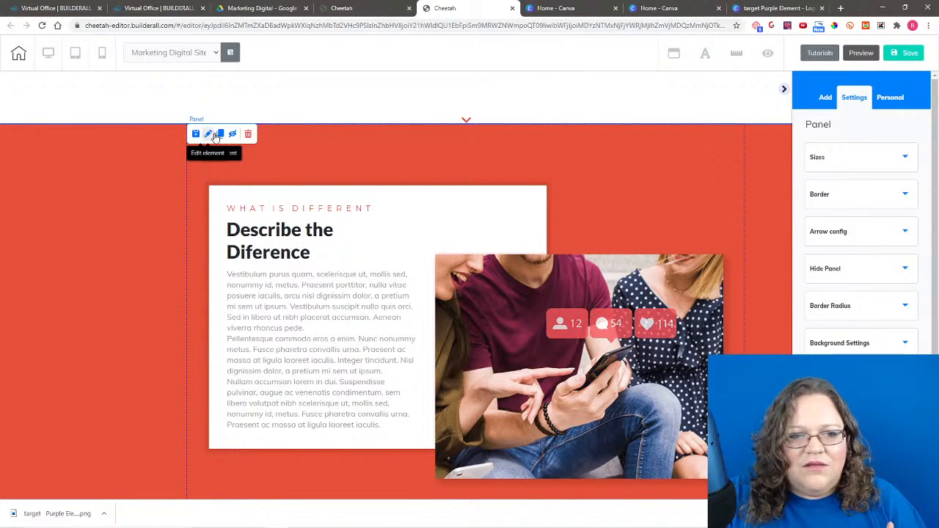
{"action": "left_click", "coordinate": [855, 344]}
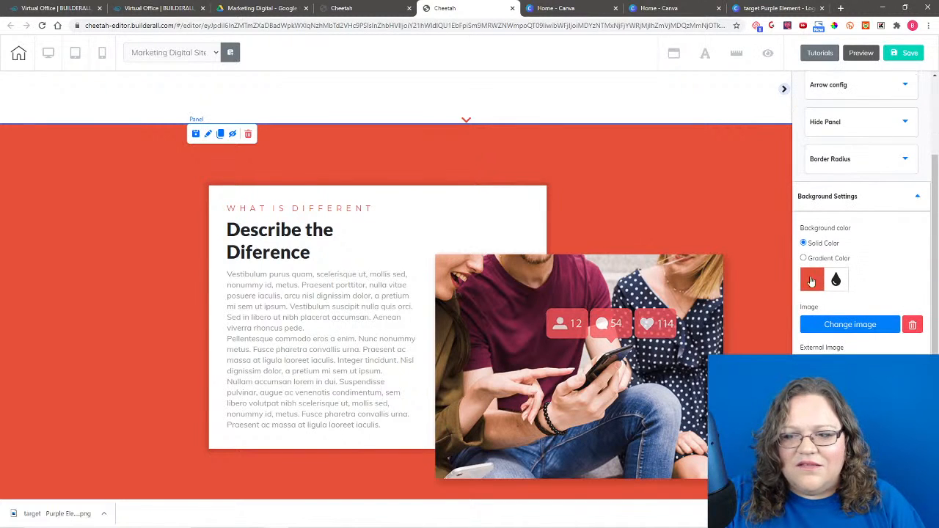
{"action": "left_click", "coordinate": [813, 280]}
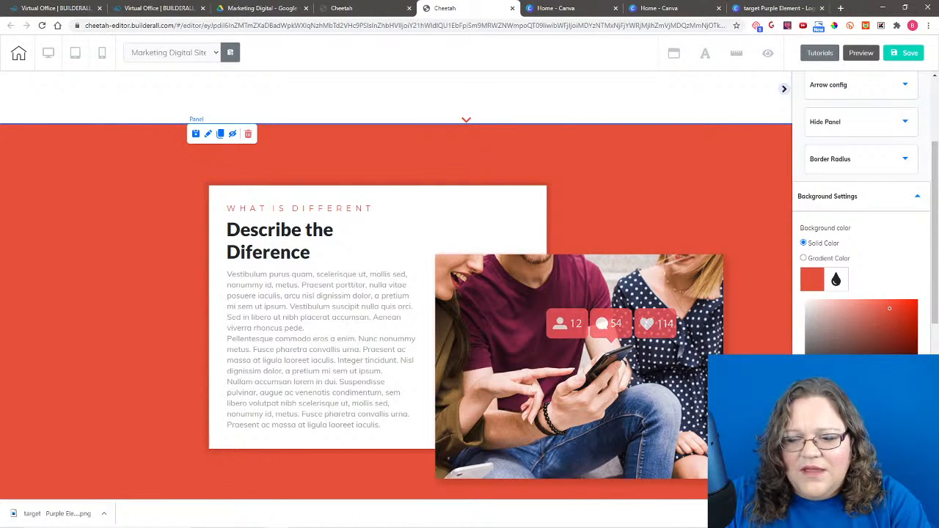
{"action": "key", "text": "ctrl+v"}
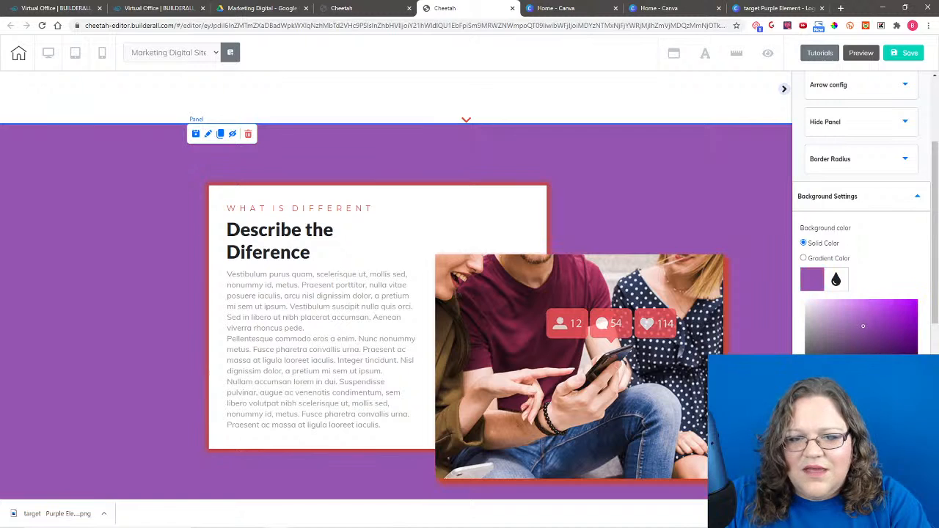
Step: Change the shadow color of the white "Describe the Diference" box from red to a light pink
{"action": "scroll", "coordinate": [315, 318], "scroll_direction": "down", "scroll_amount": 2}
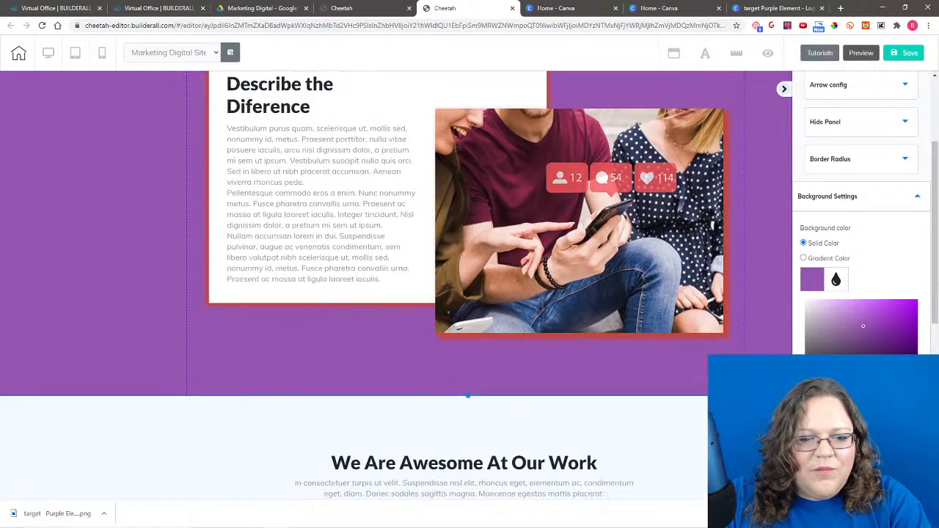
{"action": "scroll", "coordinate": [269, 330], "scroll_direction": "up", "scroll_amount": 1}
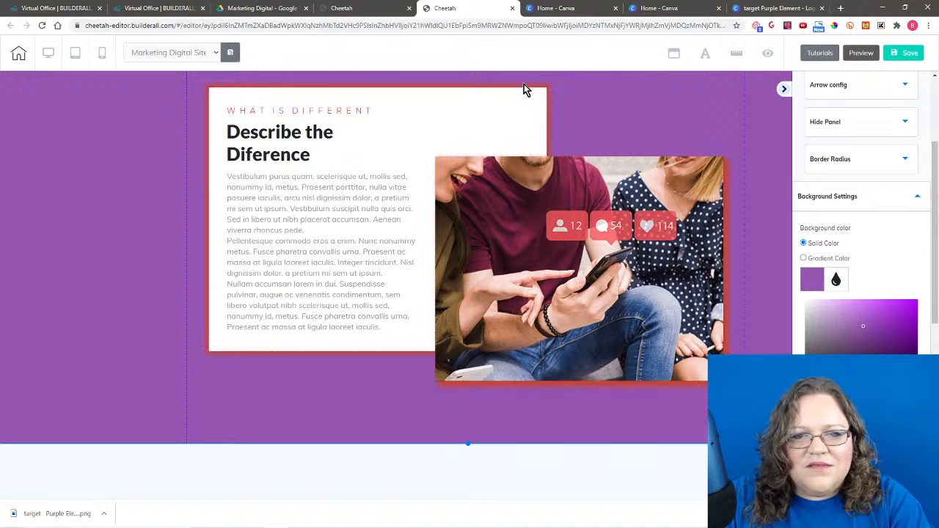
{"action": "mouse_move", "coordinate": [526, 98]}
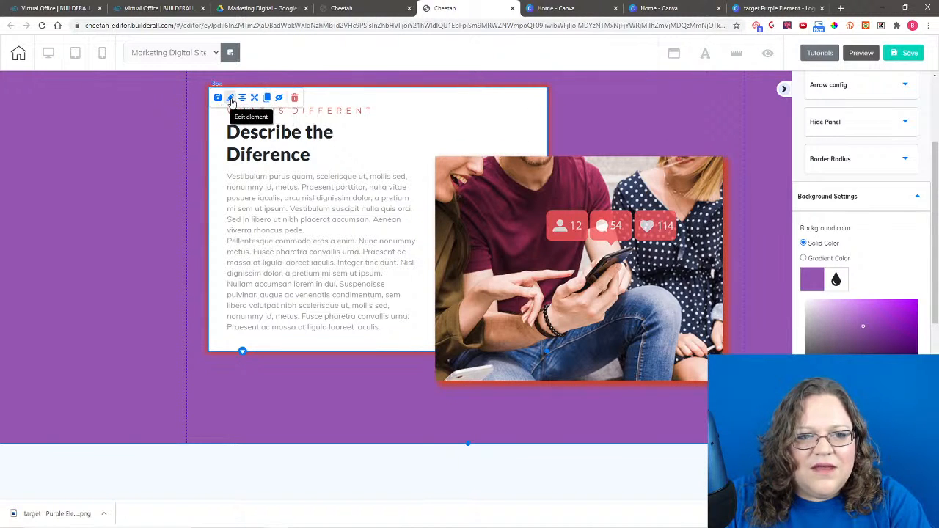
{"action": "left_click", "coordinate": [231, 99]}
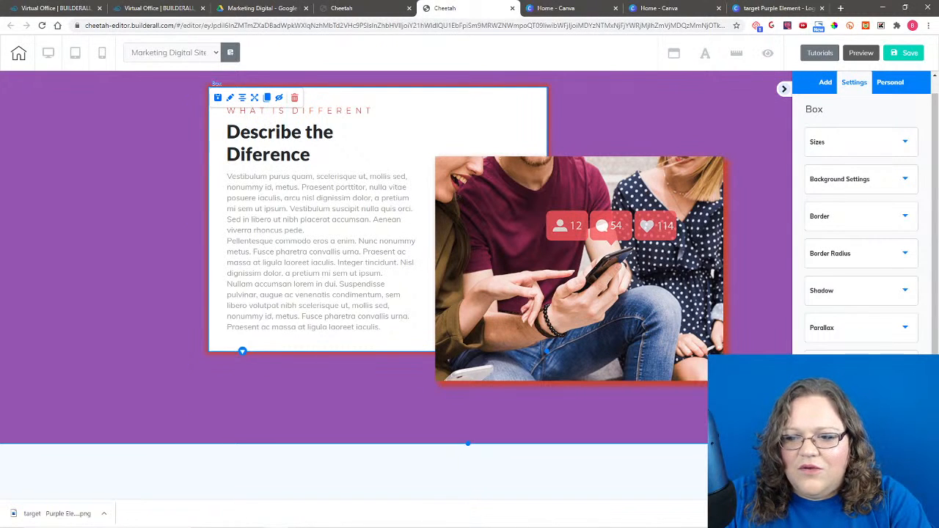
{"action": "left_click", "coordinate": [845, 299]}
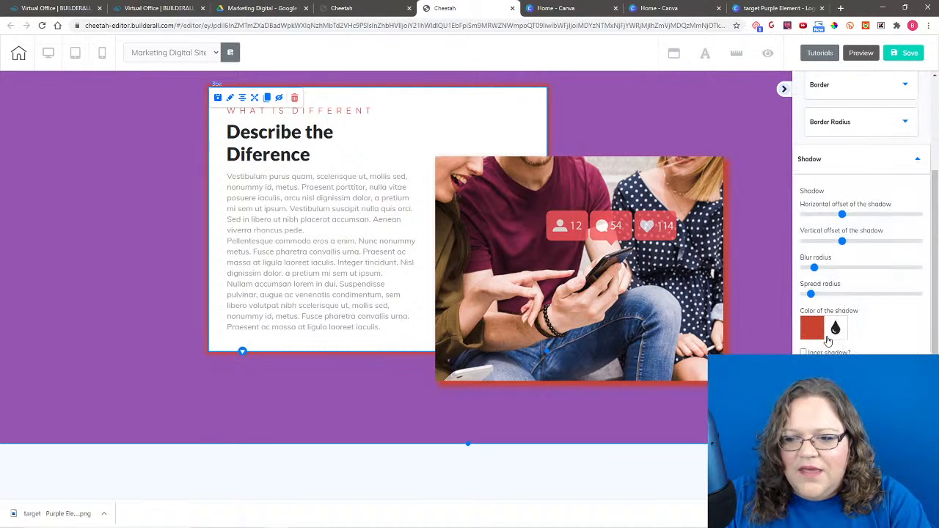
{"action": "left_click", "coordinate": [816, 330]}
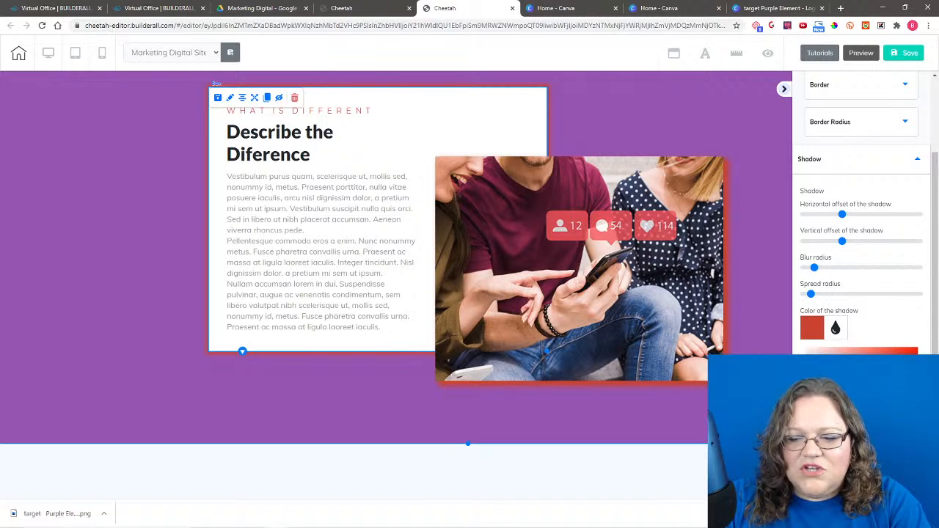
{"action": "left_click", "coordinate": [859, 469]}
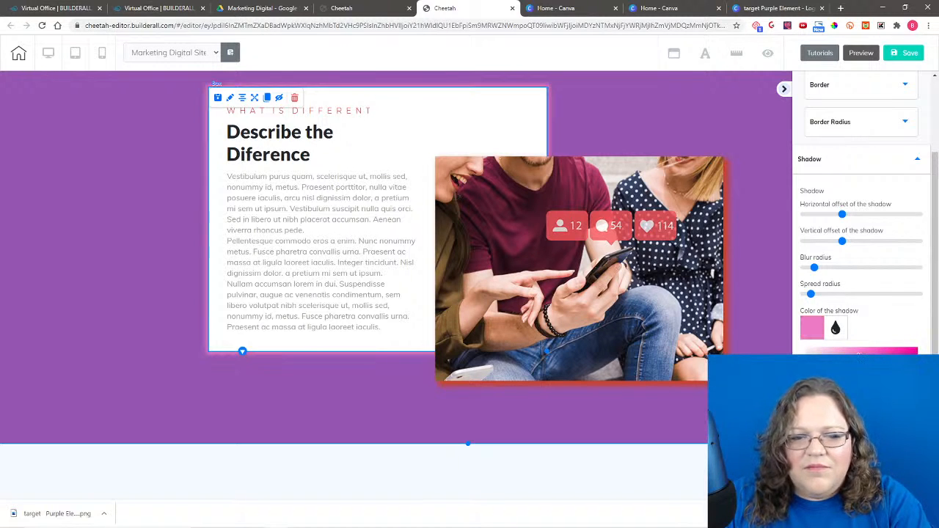
{"action": "left_click", "coordinate": [859, 470]}
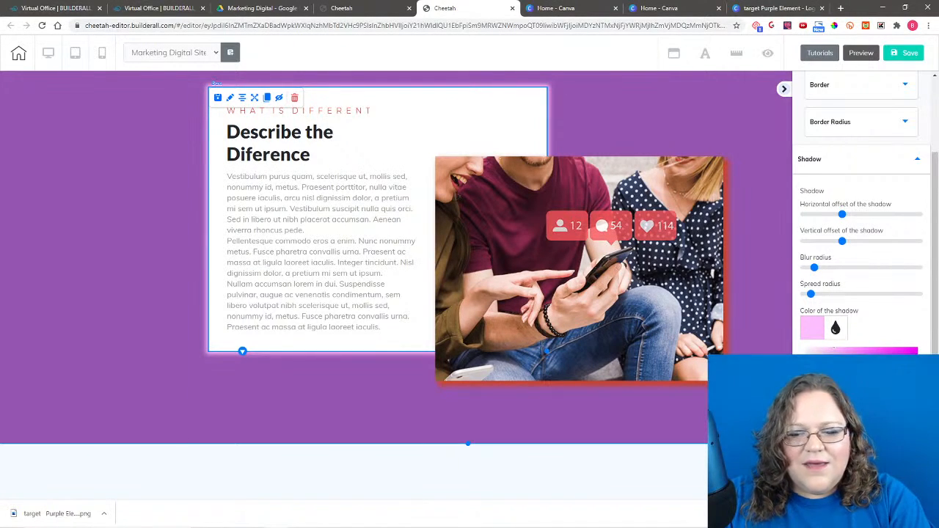
Step: Change the shadow color of the photo box beside the "Describe the Diference" text from red to light pink
{"action": "left_click", "coordinate": [670, 371]}
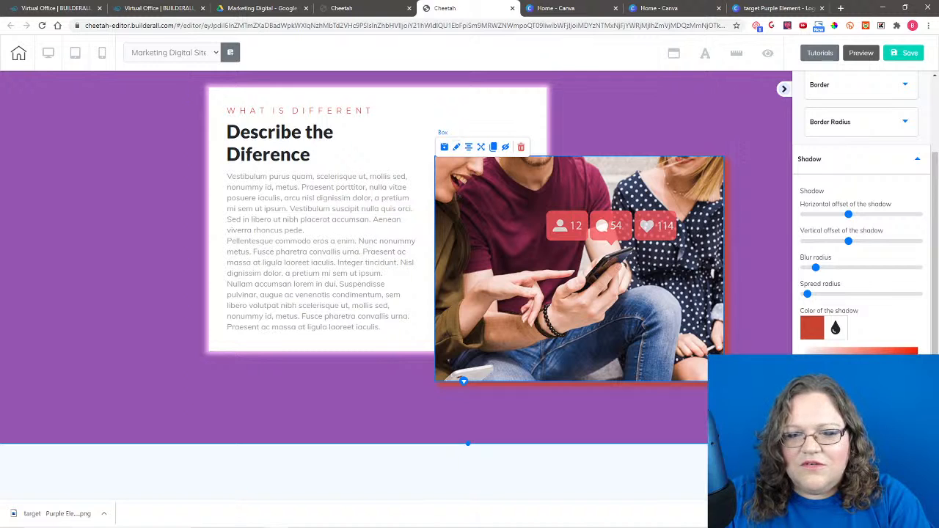
{"action": "left_click", "coordinate": [816, 474]}
{"action": "left_click", "coordinate": [752, 403]}
{"action": "scroll", "coordinate": [752, 403], "scroll_direction": "down", "scroll_amount": 1}
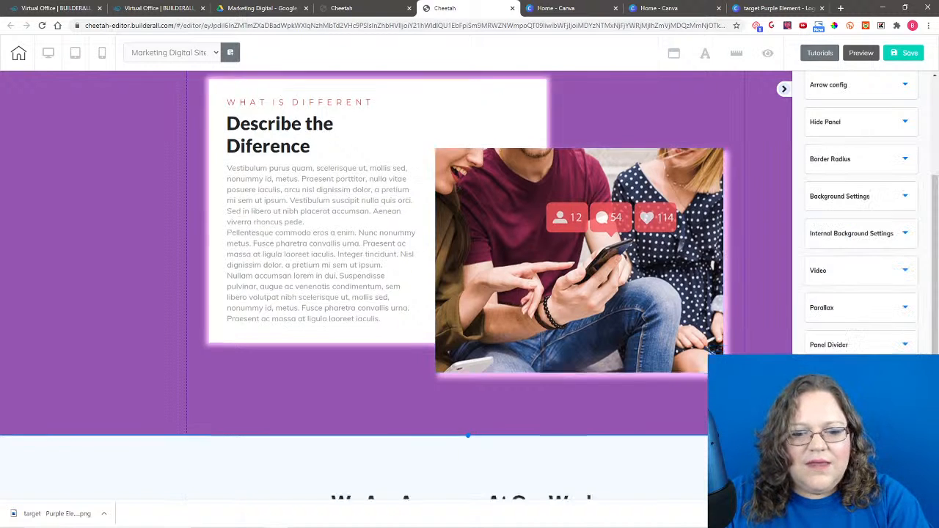
Step: Set the solid background color of the "Our Clients Say" panel to the saved dark maroon swatch, 74003C
{"action": "scroll", "coordinate": [267, 294], "scroll_direction": "down", "scroll_amount": 4}
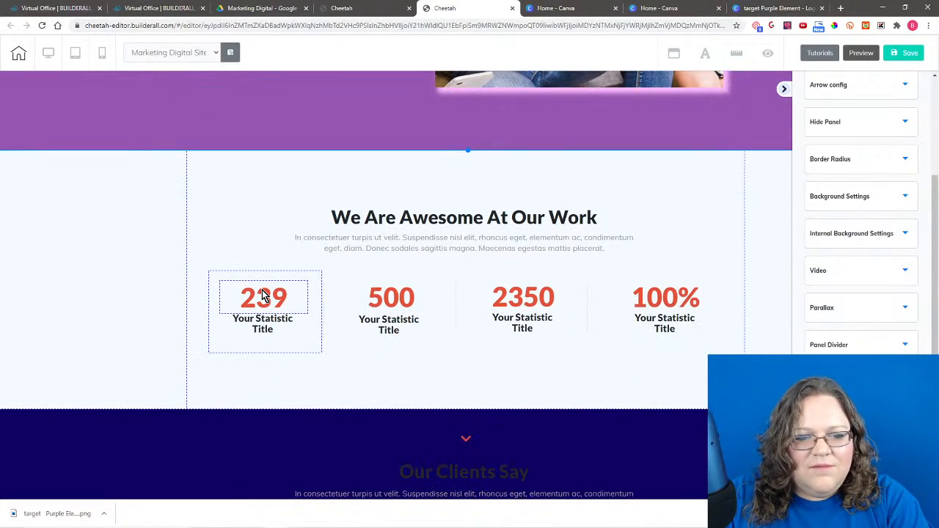
{"action": "left_click", "coordinate": [264, 295]}
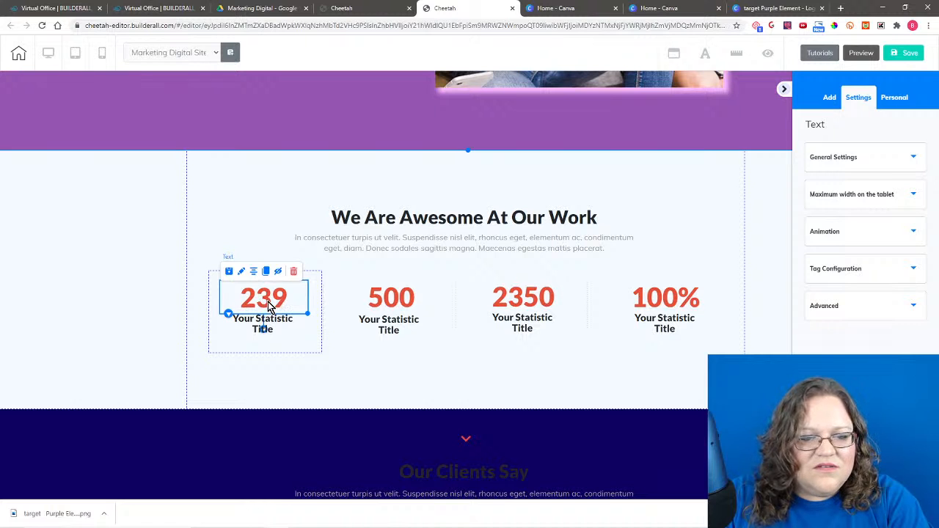
{"action": "scroll", "coordinate": [268, 308], "scroll_direction": "down", "scroll_amount": 3}
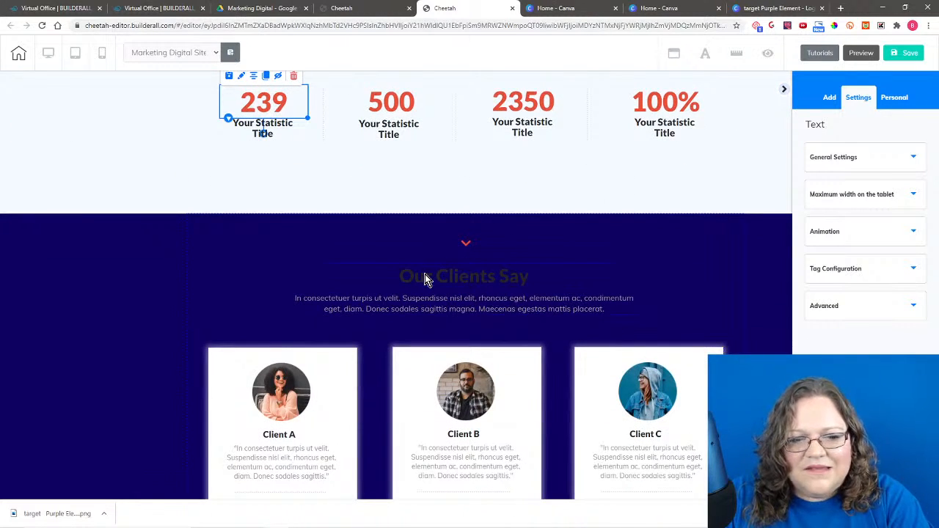
{"action": "scroll", "coordinate": [777, 346], "scroll_direction": "down", "scroll_amount": 5}
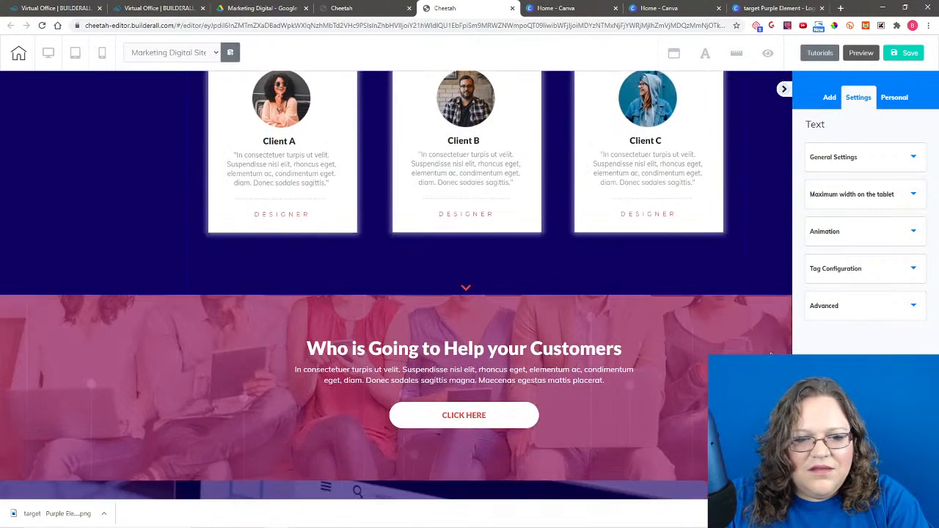
{"action": "scroll", "coordinate": [751, 285], "scroll_direction": "up", "scroll_amount": 4}
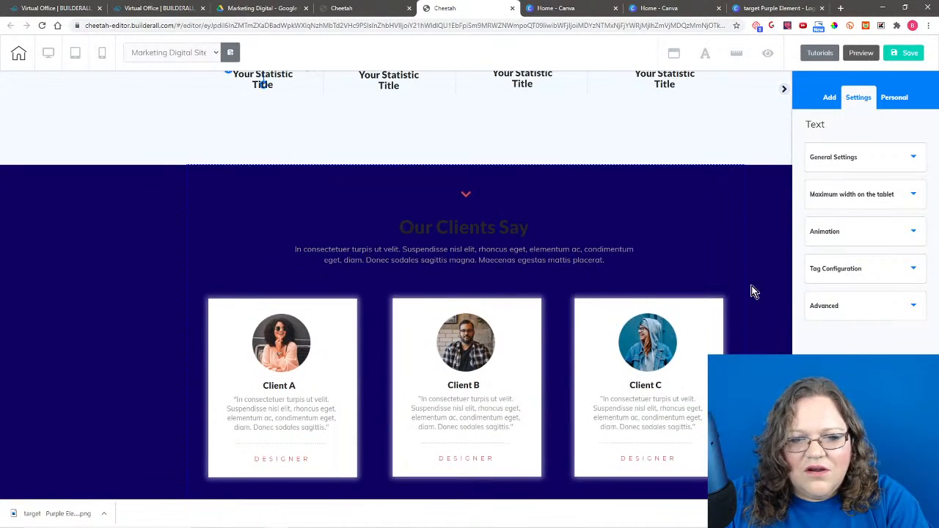
{"action": "left_click", "coordinate": [740, 226]}
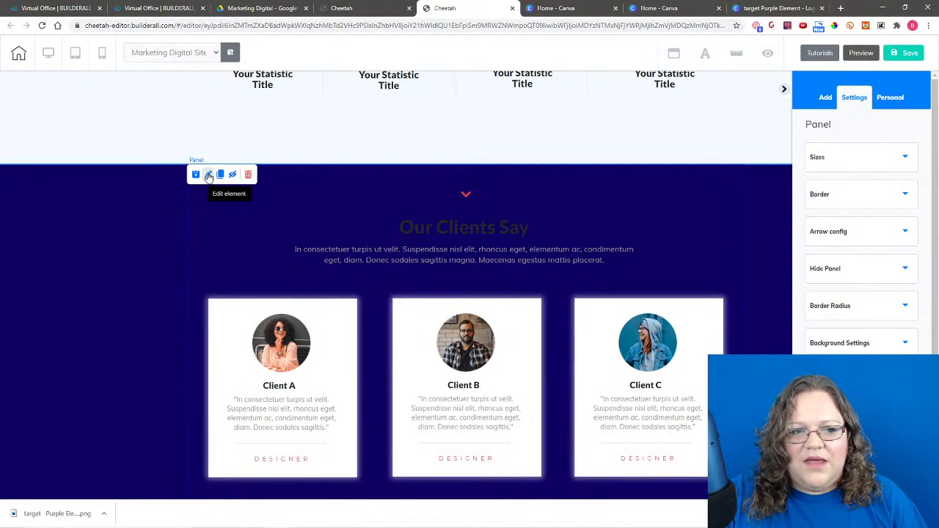
{"action": "left_click", "coordinate": [927, 338]}
{"action": "scroll", "coordinate": [931, 326], "scroll_direction": "down", "scroll_amount": 3}
{"action": "left_click", "coordinate": [817, 226]}
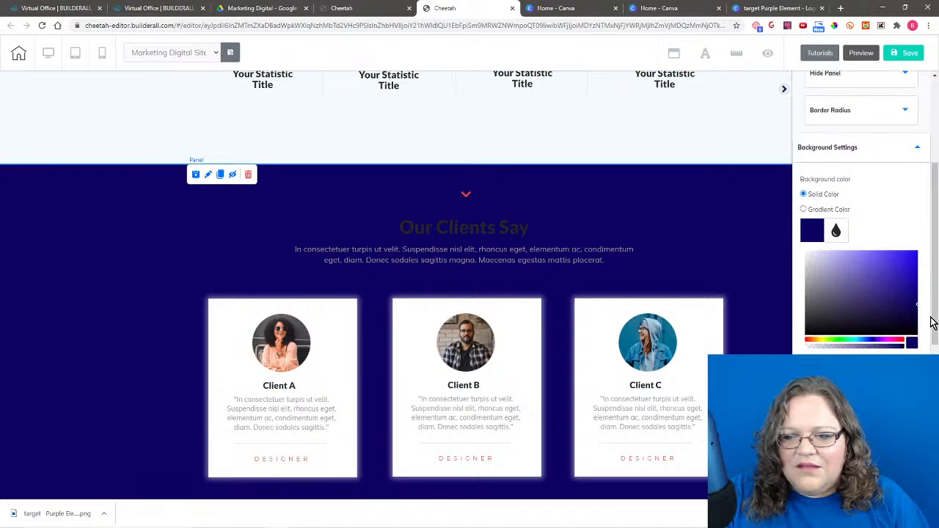
{"action": "scroll", "coordinate": [931, 323], "scroll_direction": "down", "scroll_amount": 2}
{"action": "left_click", "coordinate": [873, 240]}
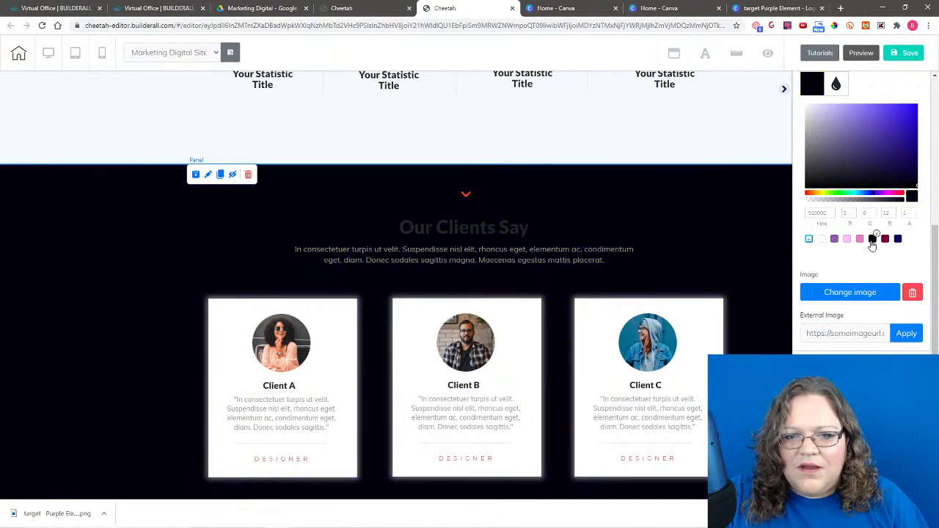
{"action": "left_click", "coordinate": [885, 240]}
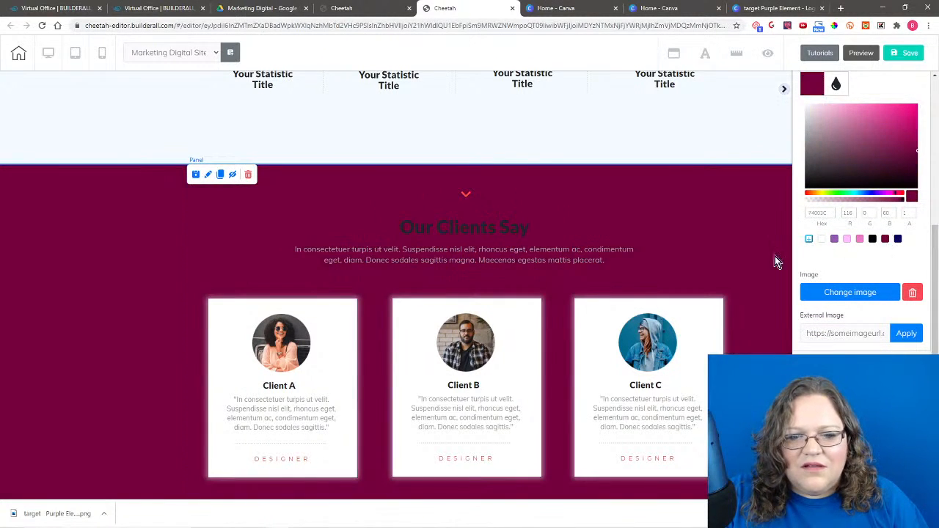
Step: Change the text color of the "Our Clients Say" heading to white
{"action": "scroll", "coordinate": [749, 260], "scroll_direction": "down", "scroll_amount": 15}
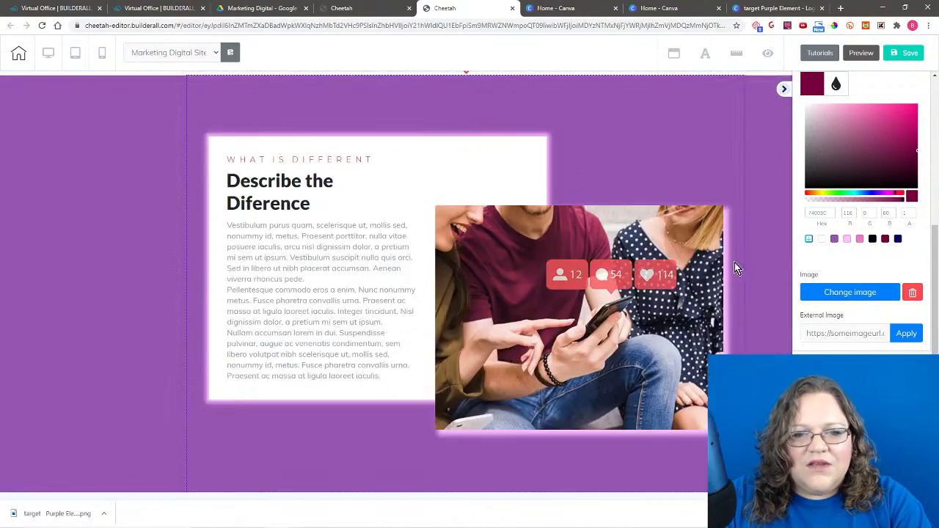
{"action": "scroll", "coordinate": [727, 262], "scroll_direction": "up", "scroll_amount": 15}
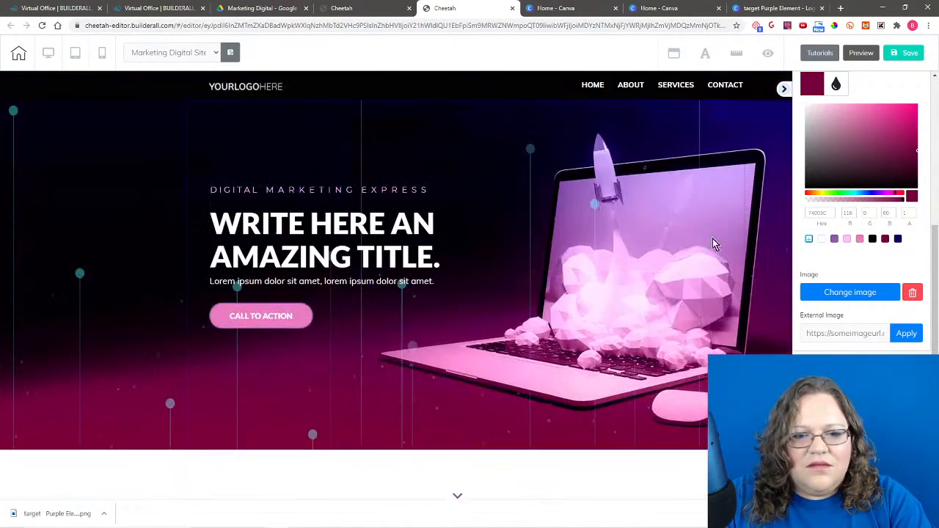
{"action": "scroll", "coordinate": [679, 384], "scroll_direction": "down", "scroll_amount": 15}
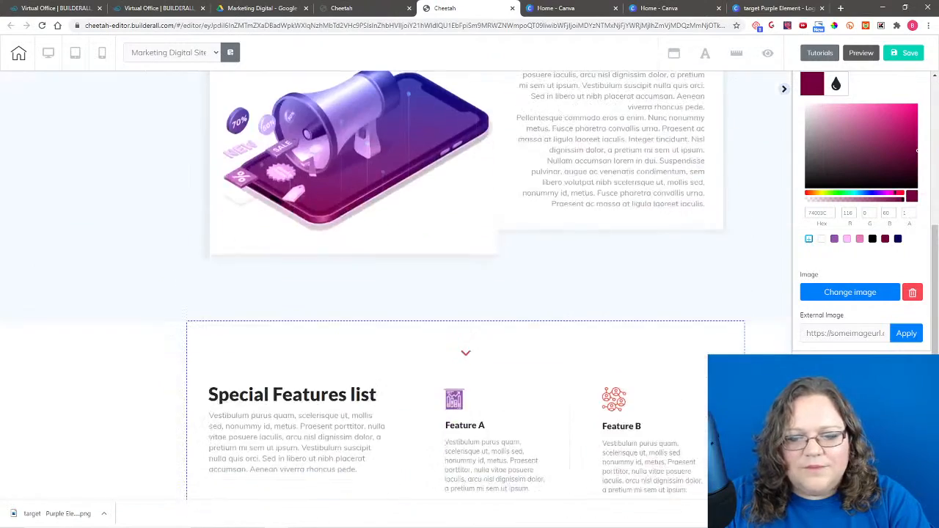
{"action": "scroll", "coordinate": [396, 286], "scroll_direction": "down", "scroll_amount": 10}
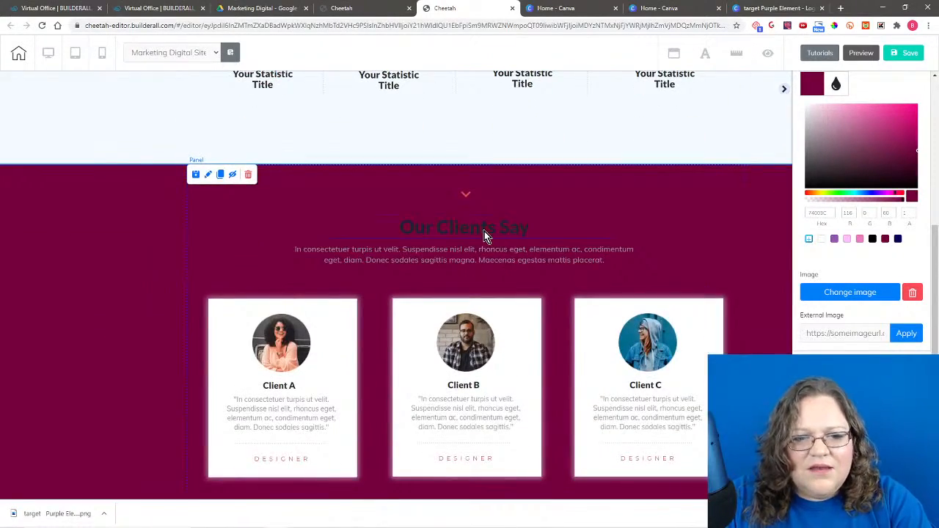
{"action": "left_click", "coordinate": [484, 231]}
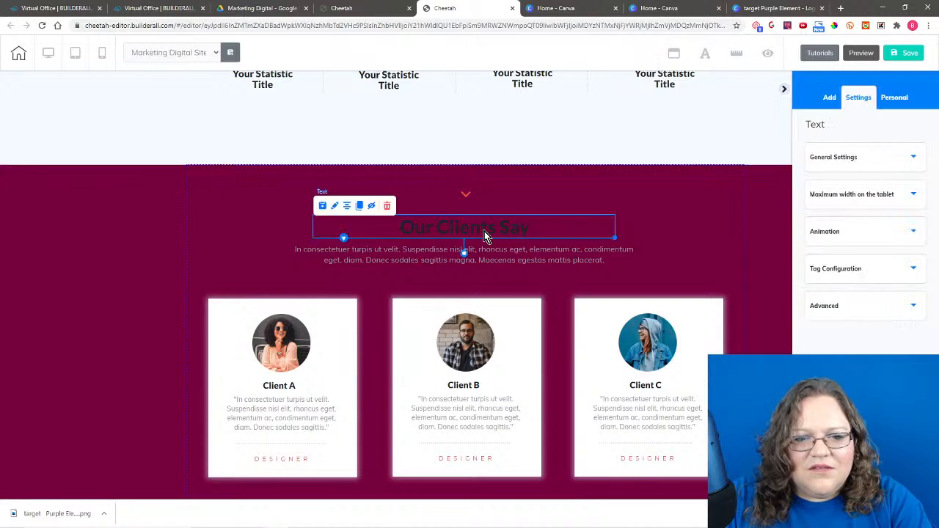
{"action": "left_click", "coordinate": [485, 231]}
{"action": "left_click_drag", "start_coordinate": [400, 227], "coordinate": [562, 228]}
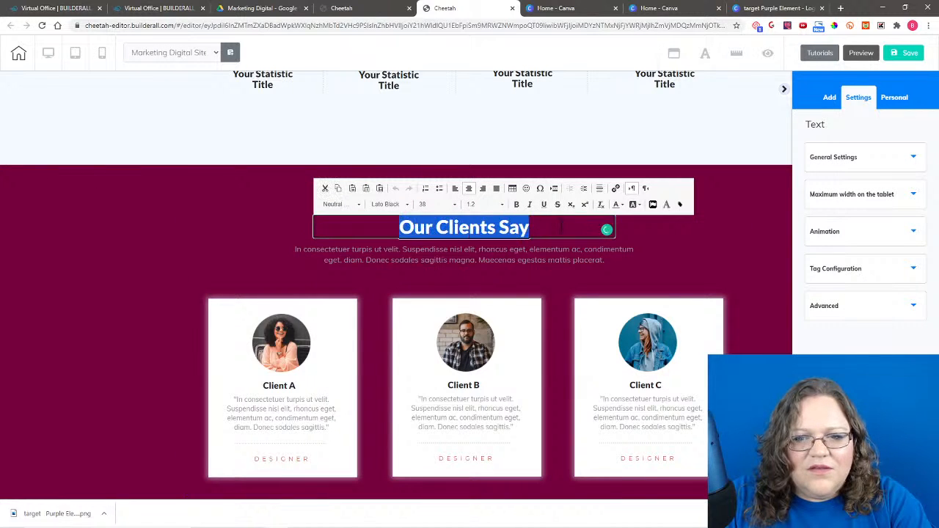
{"action": "left_click", "coordinate": [620, 205]}
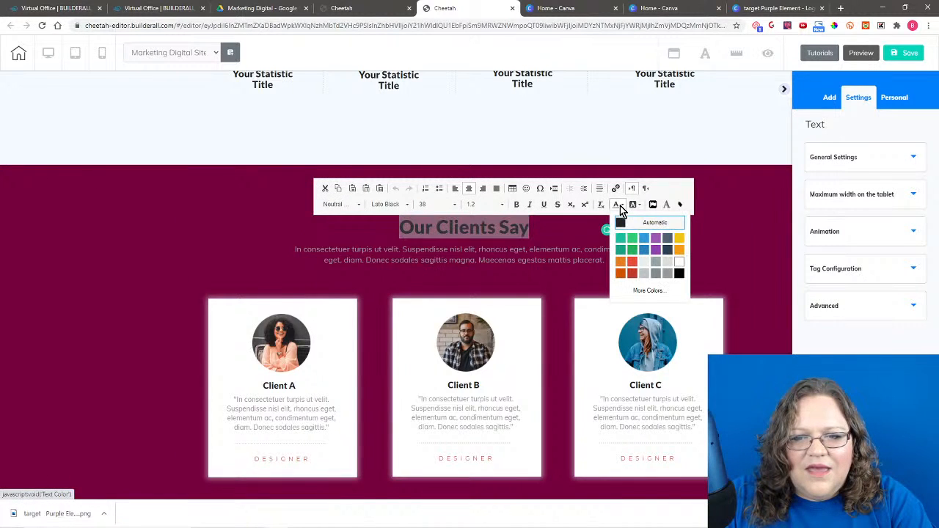
{"action": "left_click", "coordinate": [679, 262]}
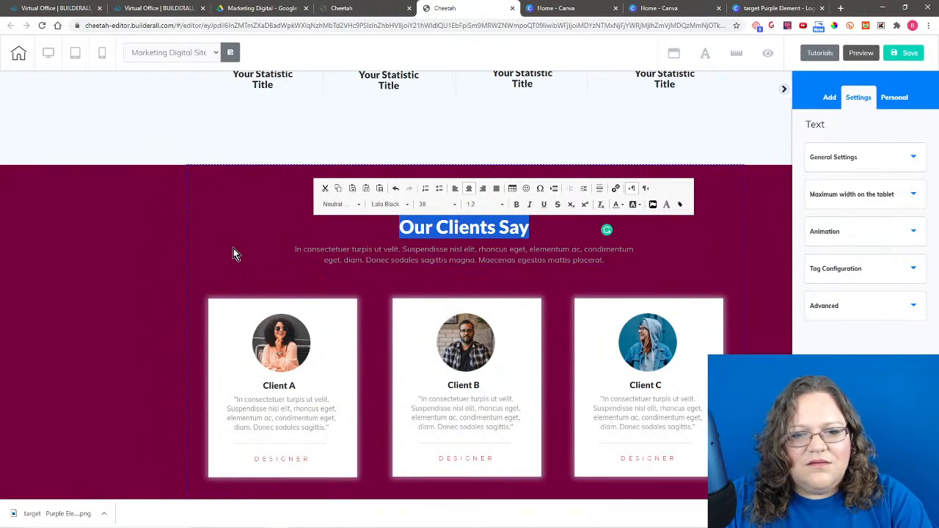
{"action": "left_click", "coordinate": [233, 248]}
Step: Save the edited site and publish it, closing the publication dialog
{"action": "scroll", "coordinate": [748, 340], "scroll_direction": "down", "scroll_amount": 6}
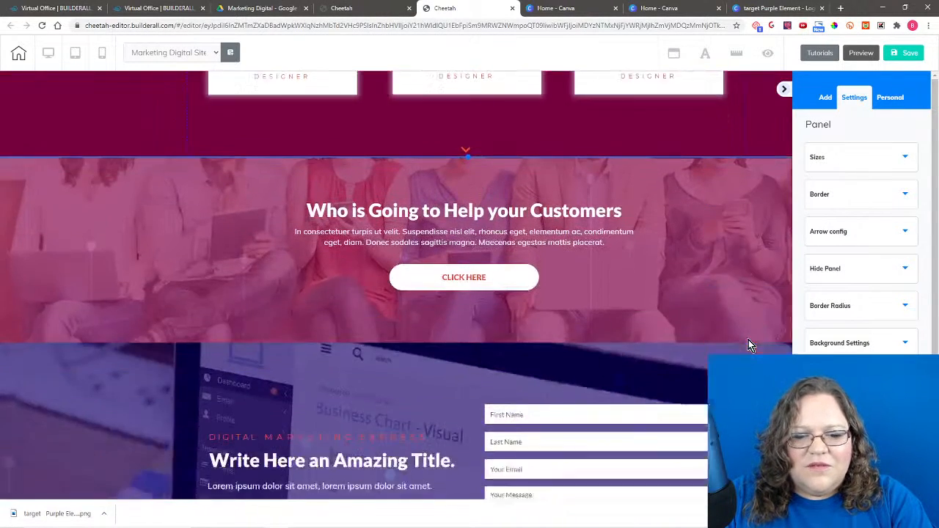
{"action": "scroll", "coordinate": [749, 345], "scroll_direction": "down", "scroll_amount": 3}
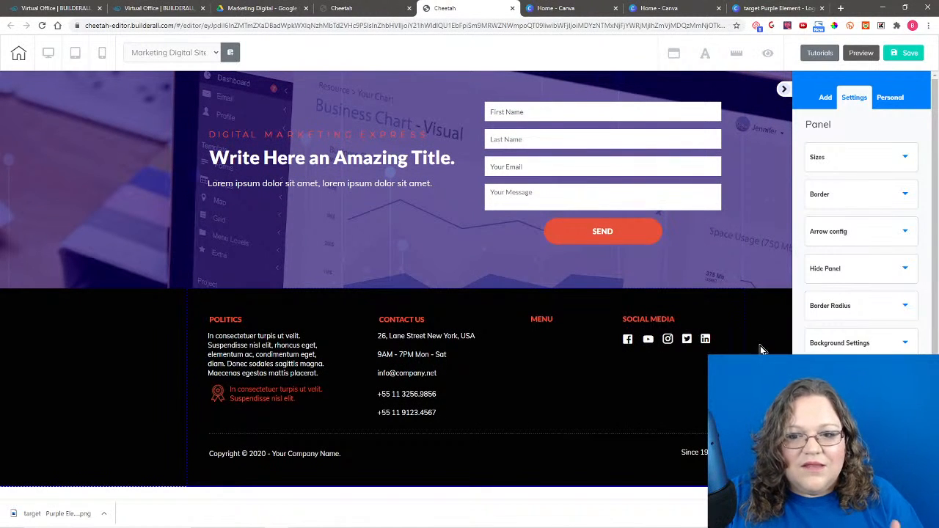
{"action": "scroll", "coordinate": [760, 346], "scroll_direction": "up", "scroll_amount": 2}
{"action": "left_click", "coordinate": [908, 53]}
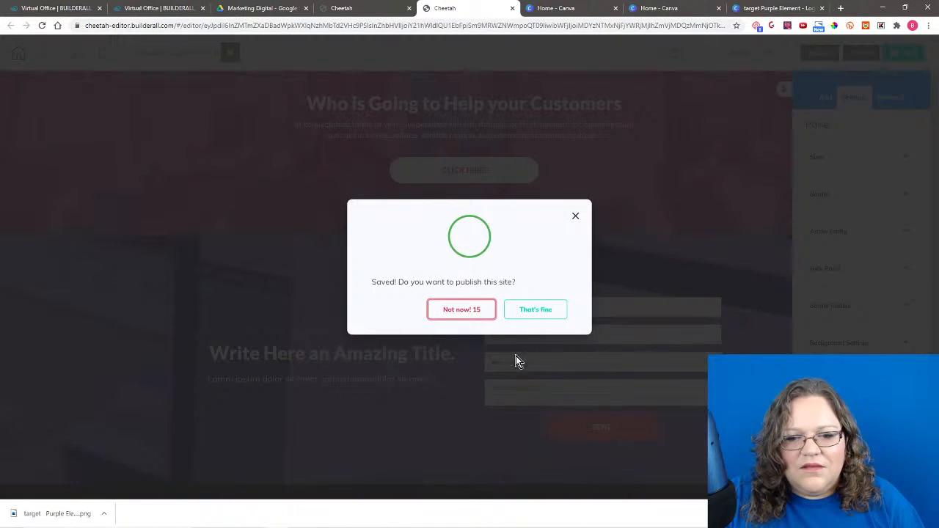
{"action": "left_click", "coordinate": [536, 308]}
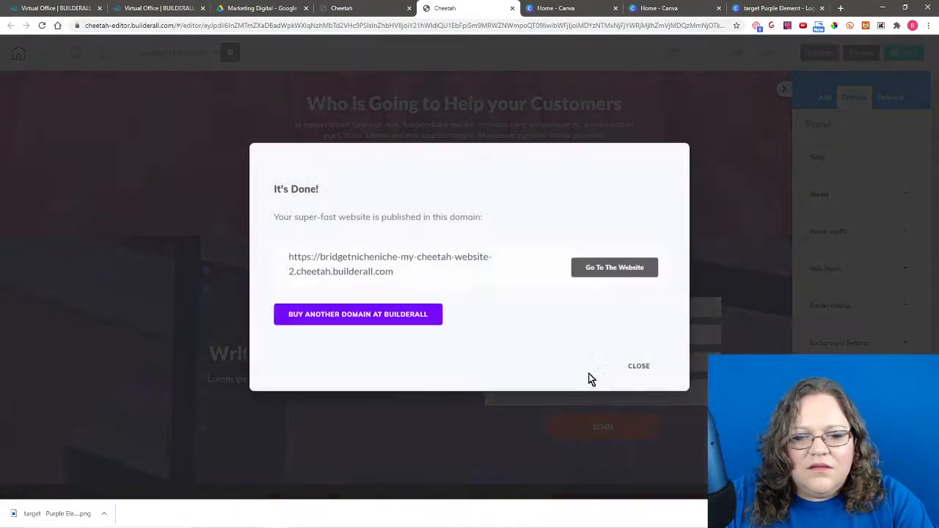
{"action": "left_click", "coordinate": [646, 366]}
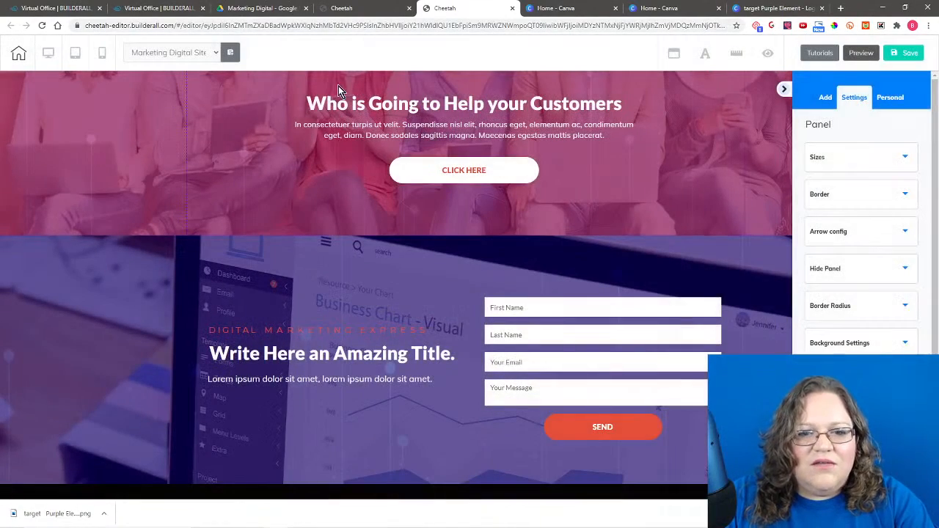
Step: Republish the site from its page list and open the live Marketing Digital page
{"action": "left_click", "coordinate": [19, 53]}
{"action": "left_click", "coordinate": [524, 278]}
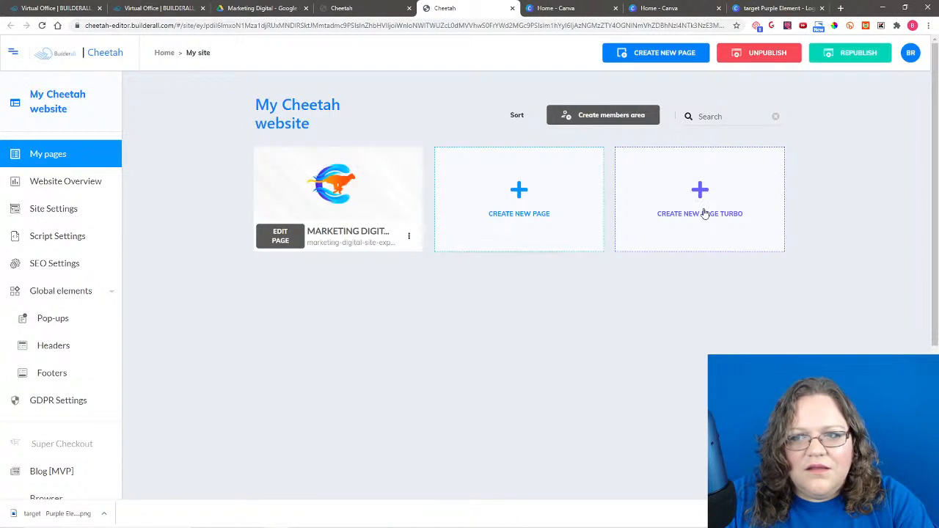
{"action": "left_click", "coordinate": [845, 54]}
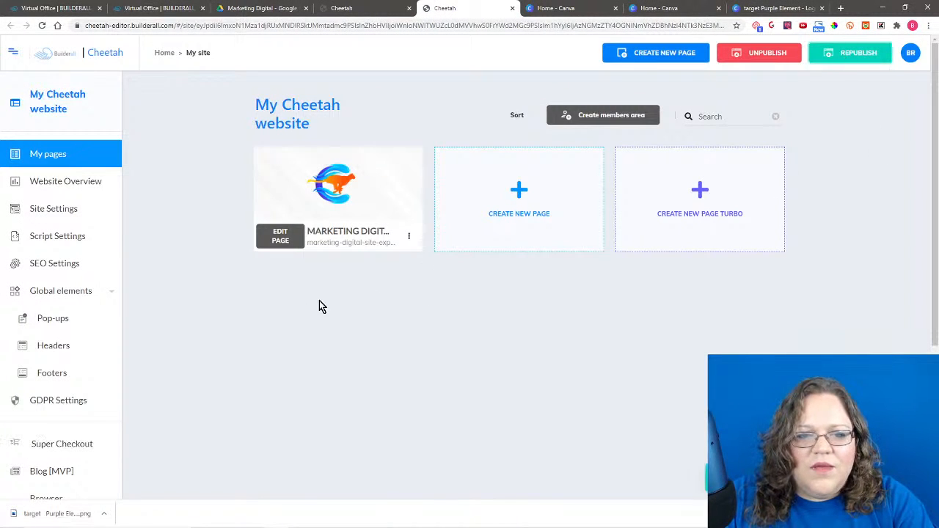
{"action": "left_click", "coordinate": [408, 237]}
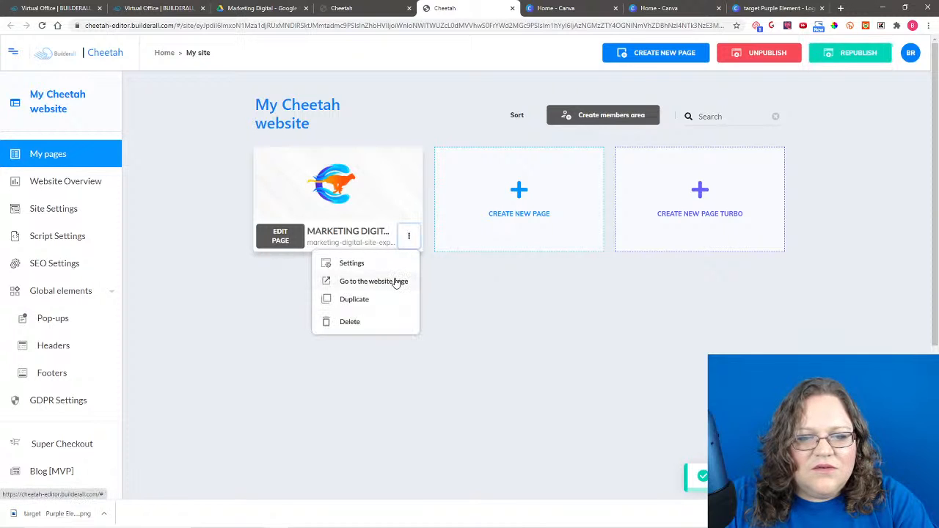
{"action": "left_click", "coordinate": [398, 279]}
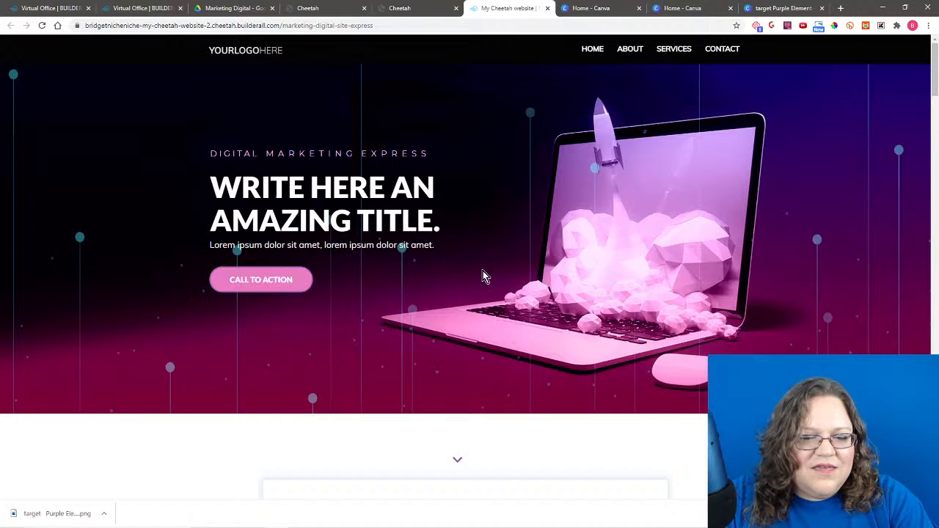
Step: Review the published page, using its Services link and checking the sections from the hero area to the client testimonials
{"action": "scroll", "coordinate": [846, 212], "scroll_direction": "down", "scroll_amount": 3}
{"action": "scroll", "coordinate": [844, 220], "scroll_direction": "up", "scroll_amount": 3}
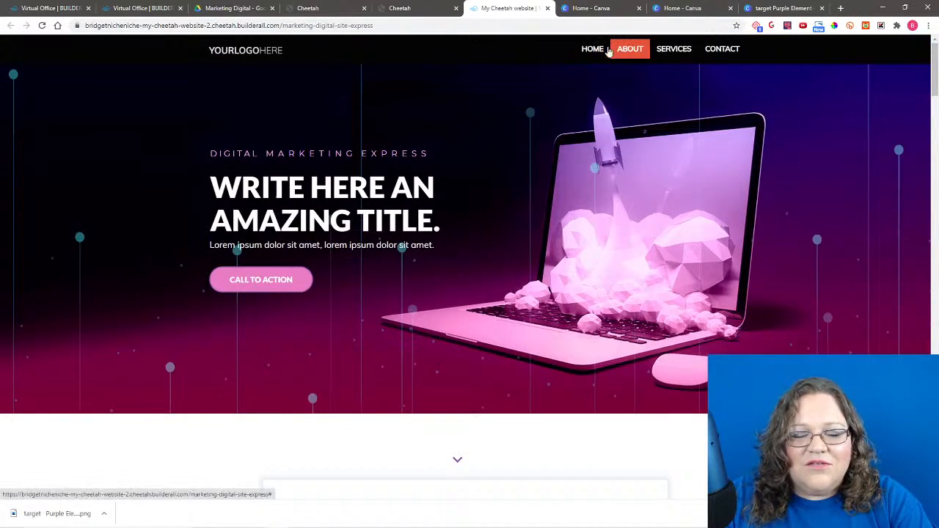
{"action": "left_click", "coordinate": [677, 49]}
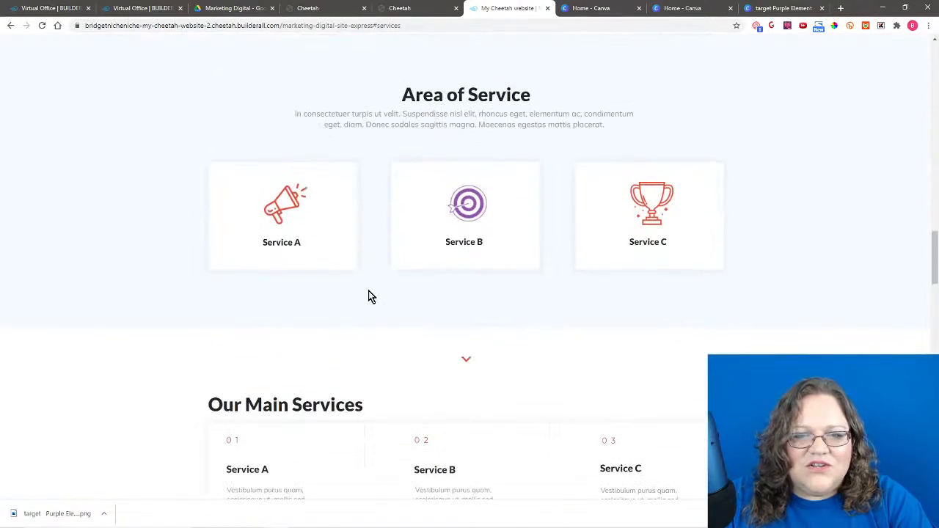
{"action": "scroll", "coordinate": [748, 259], "scroll_direction": "down", "scroll_amount": 20}
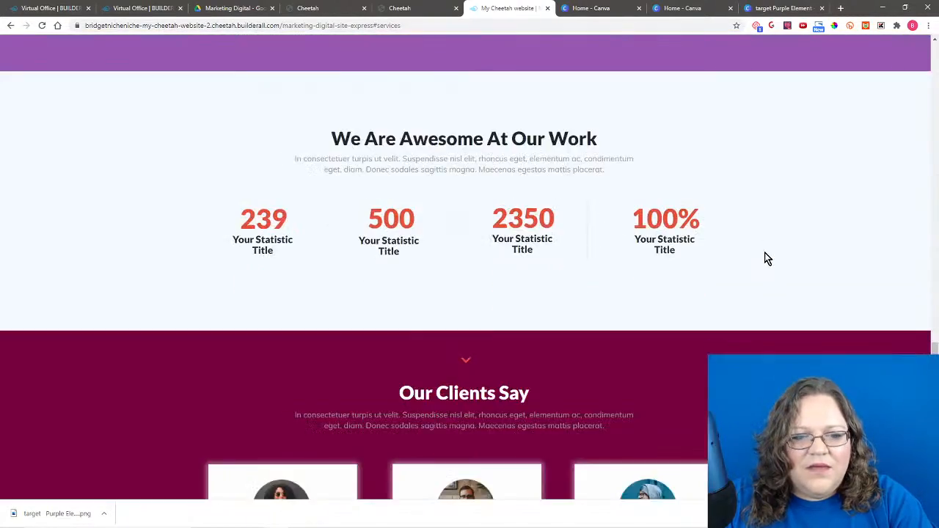
{"action": "scroll", "coordinate": [762, 250], "scroll_direction": "up", "scroll_amount": 15}
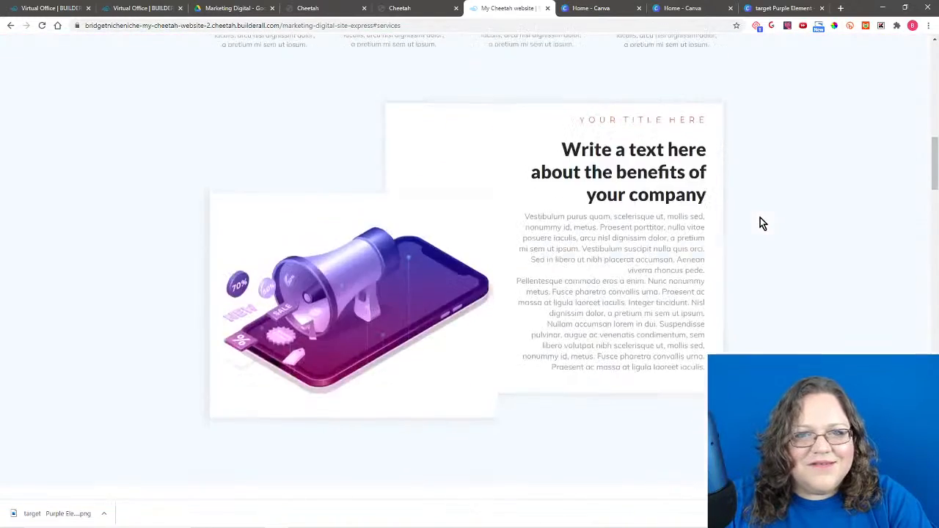
Step: Return to the My Cheetah website page list and reopen the Marketing Digital page for editing
{"action": "left_click", "coordinate": [420, 6]}
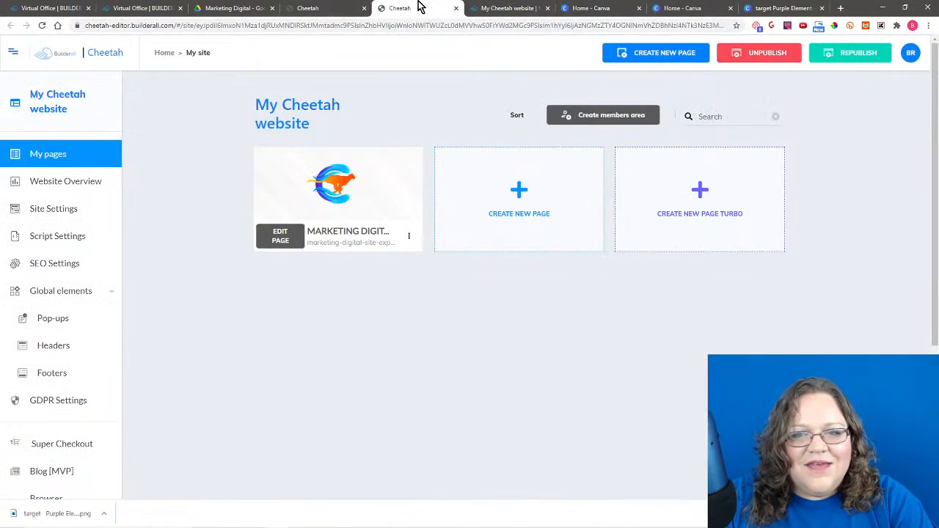
{"action": "left_click", "coordinate": [323, 8]}
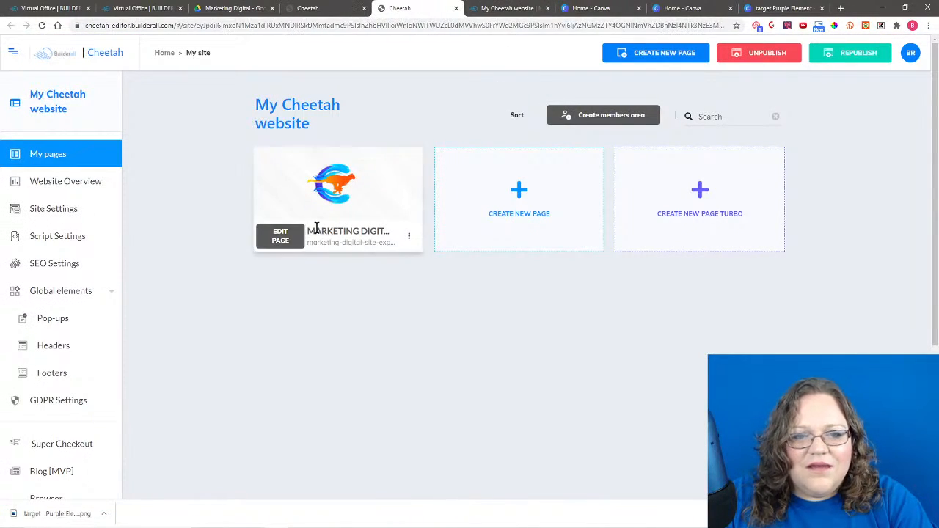
{"action": "left_click", "coordinate": [279, 236]}
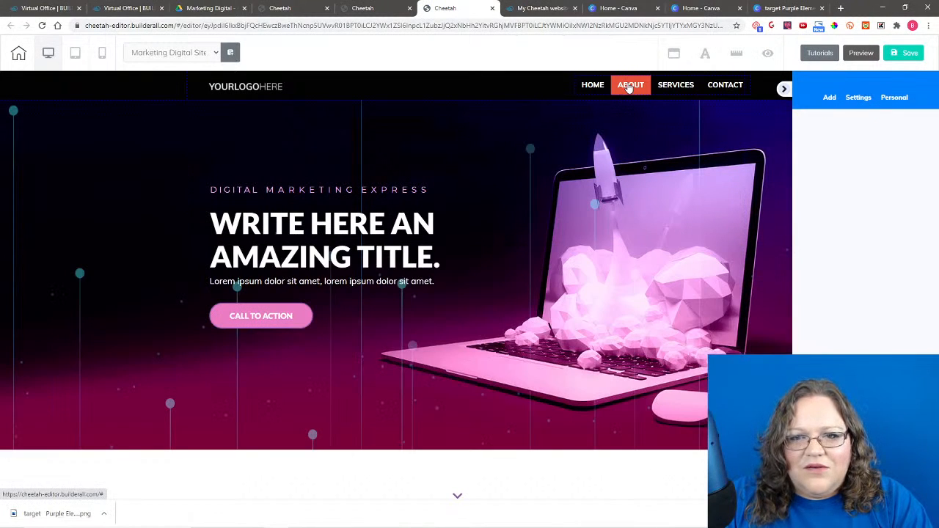
Step: Try making the navigation menu's solid background color more opaque, and return it to full transparency
{"action": "left_click", "coordinate": [628, 87]}
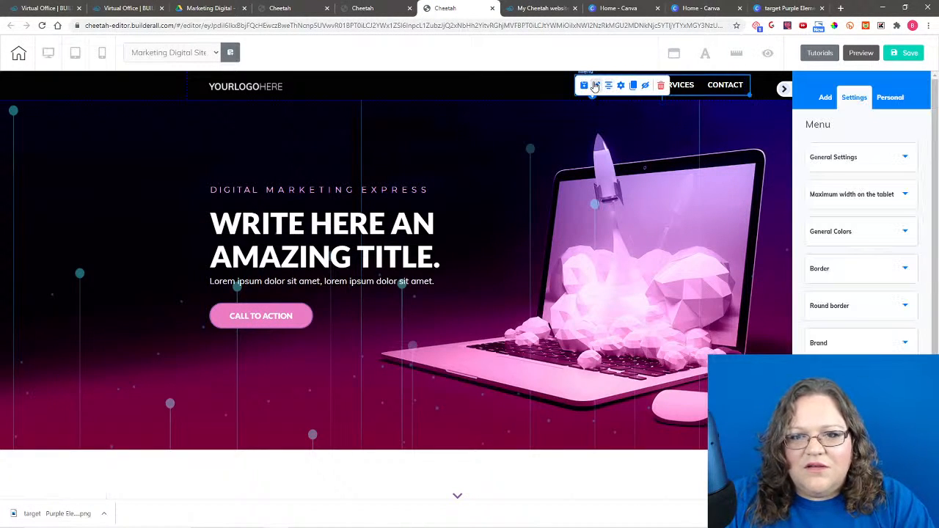
{"action": "left_click", "coordinate": [848, 233]}
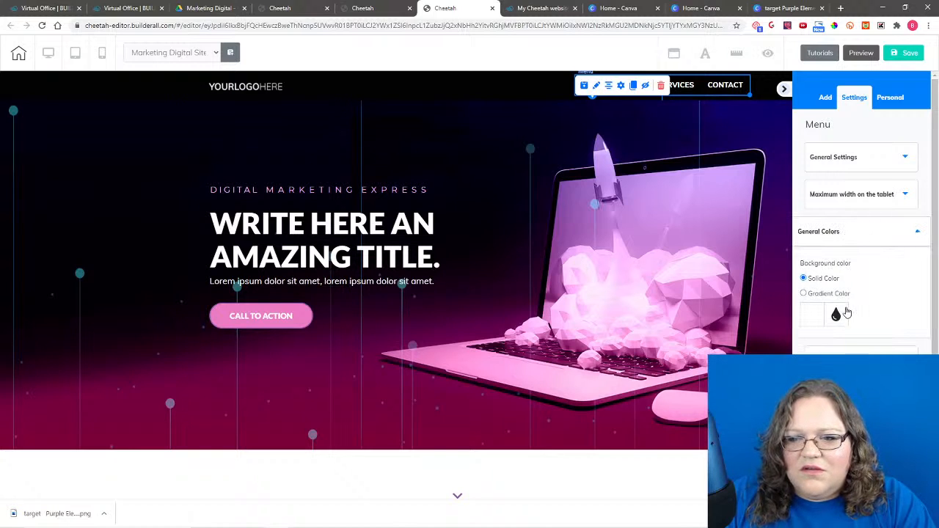
{"action": "left_click", "coordinate": [809, 314]}
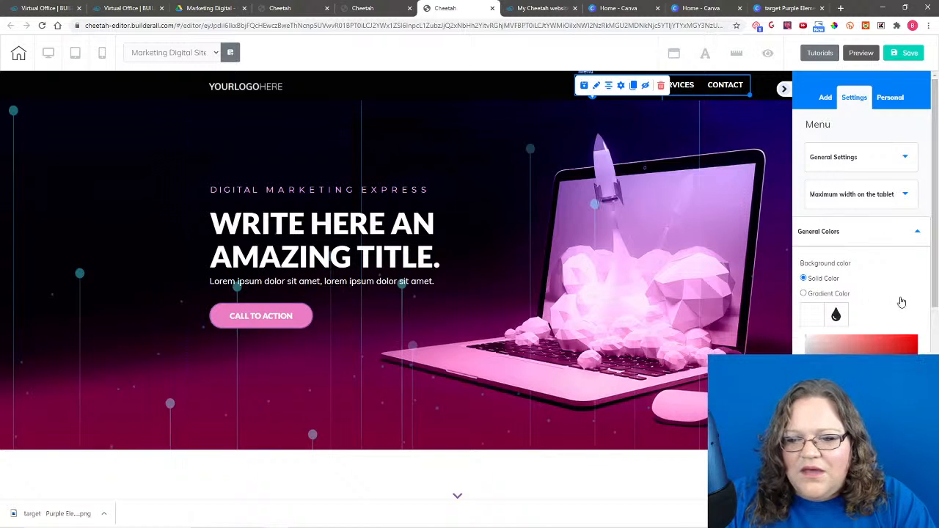
{"action": "scroll", "coordinate": [909, 312], "scroll_direction": "down", "scroll_amount": 2}
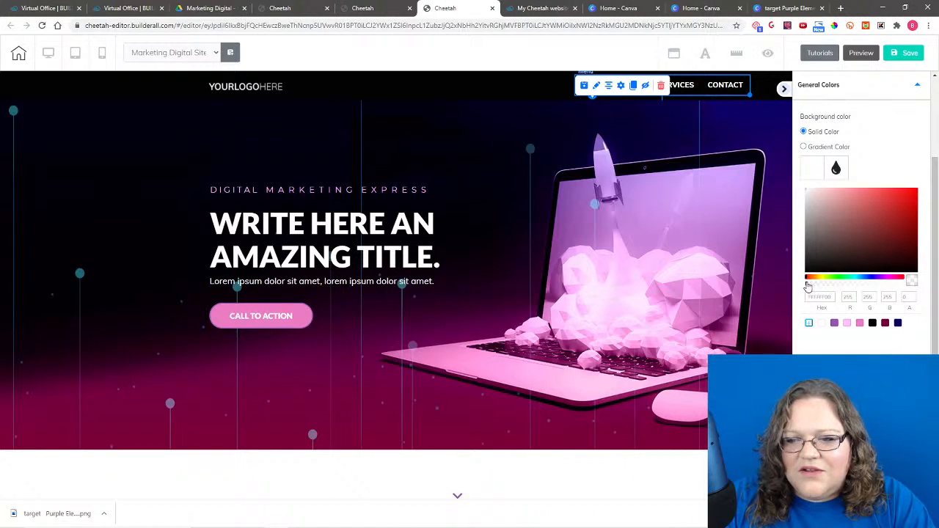
{"action": "left_click_drag", "start_coordinate": [806, 284], "coordinate": [861, 292]}
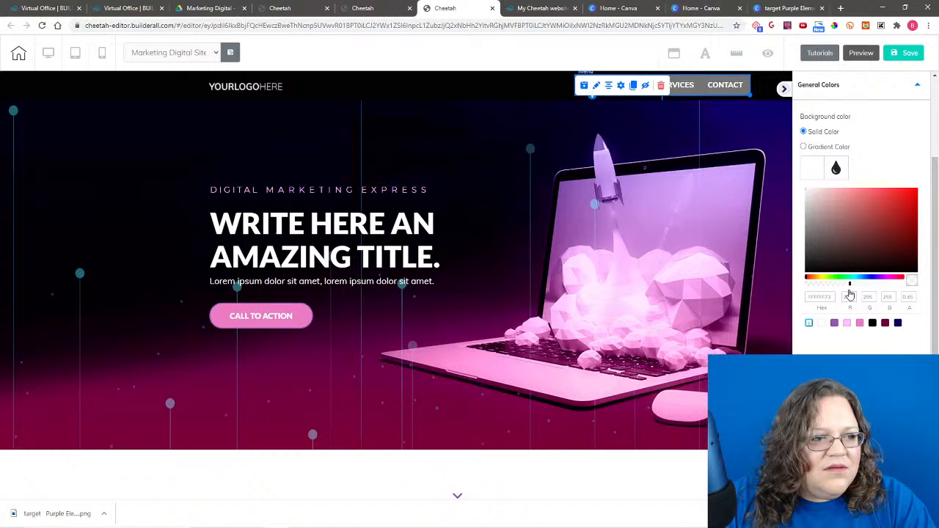
{"action": "left_click_drag", "start_coordinate": [849, 294], "coordinate": [804, 285]}
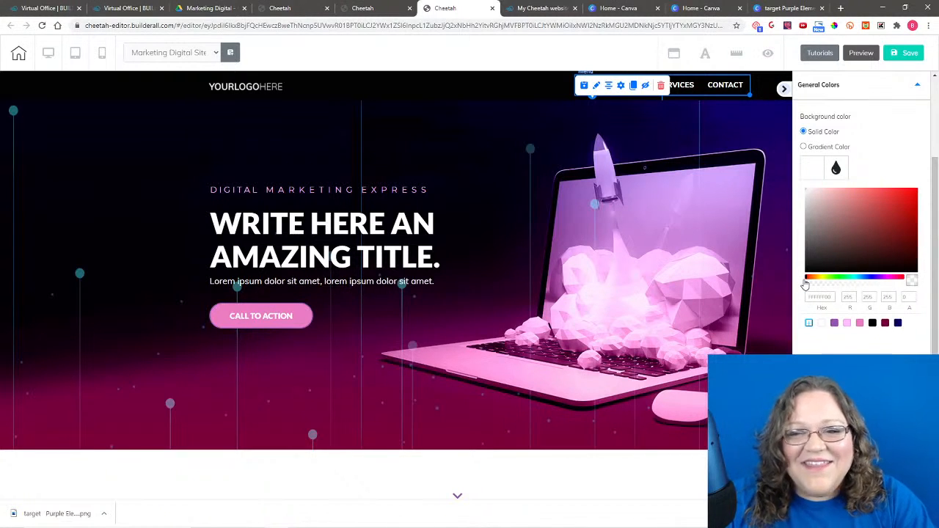
Step: Set the hover background color of the navigation menu items to the copied pink, EB7CC4
{"action": "scroll", "coordinate": [832, 301], "scroll_direction": "down", "scroll_amount": 2}
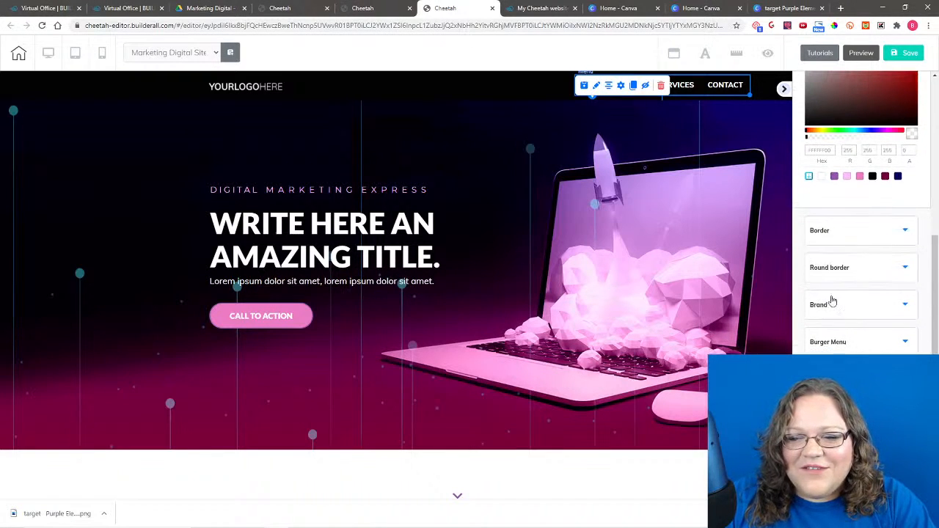
{"action": "left_click", "coordinate": [852, 233]}
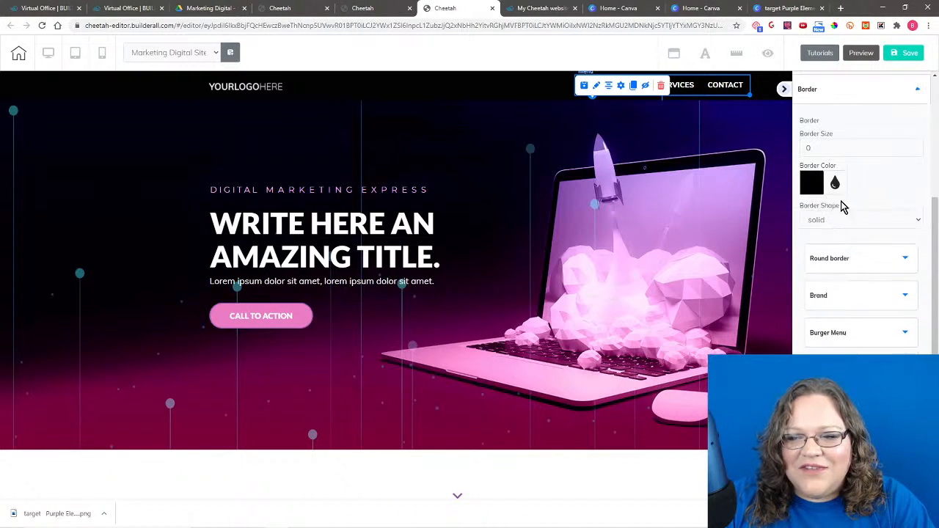
{"action": "scroll", "coordinate": [851, 279], "scroll_direction": "down", "scroll_amount": 1}
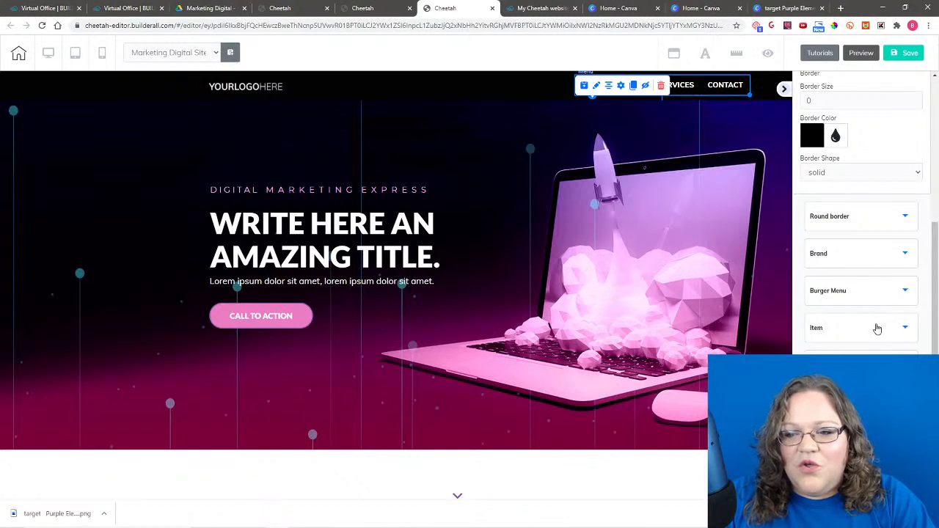
{"action": "left_click", "coordinate": [829, 290]}
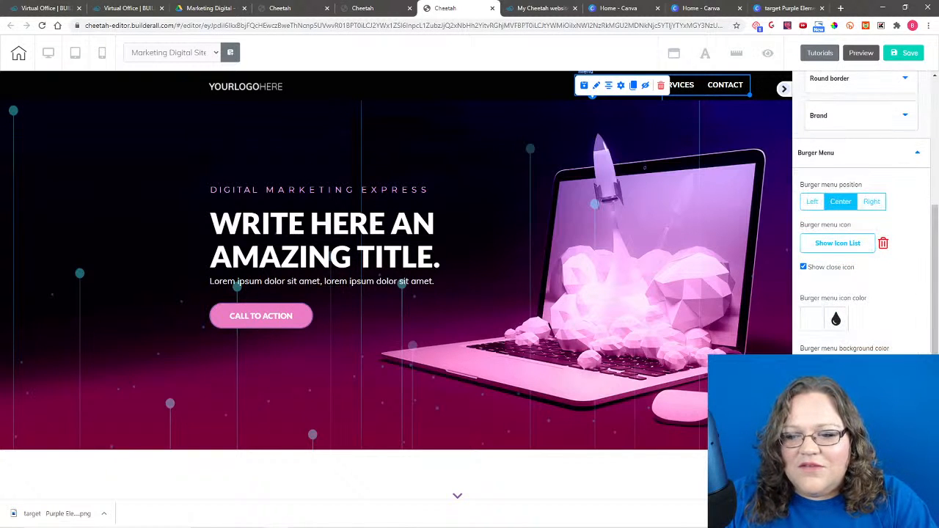
{"action": "left_click", "coordinate": [829, 411]}
{"action": "scroll", "coordinate": [828, 276], "scroll_direction": "down", "scroll_amount": 4}
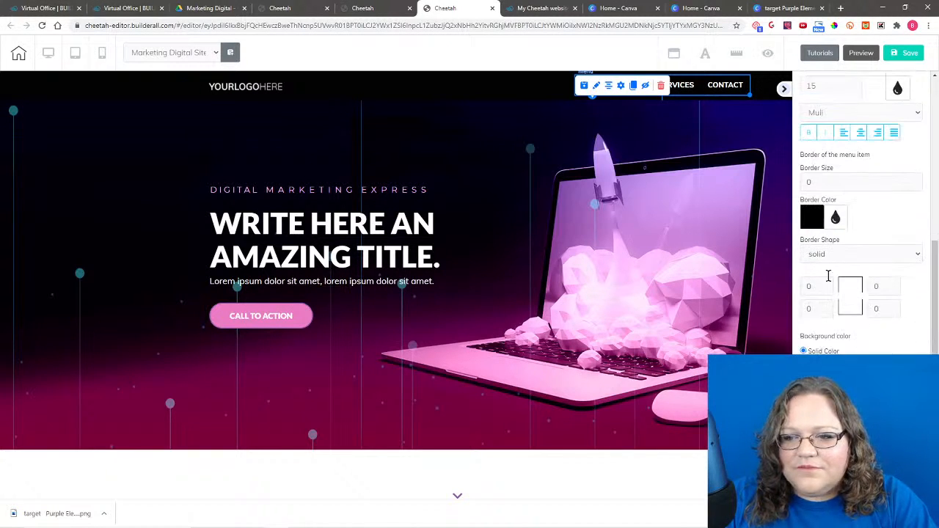
{"action": "scroll", "coordinate": [881, 220], "scroll_direction": "down", "scroll_amount": 3}
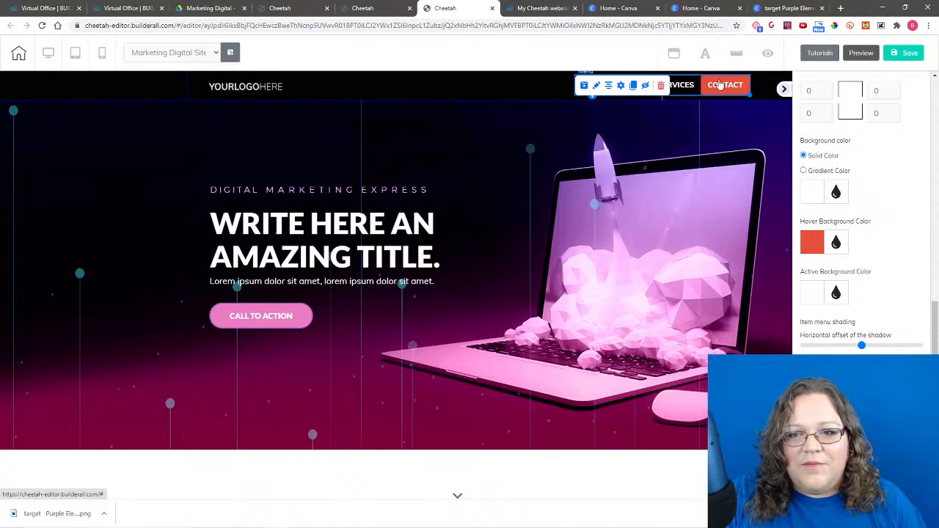
{"action": "left_click", "coordinate": [811, 244]}
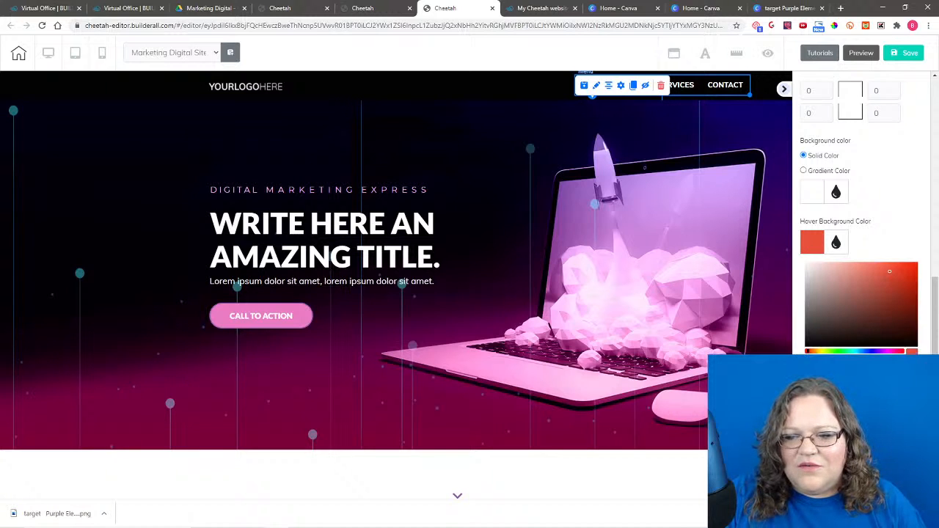
{"action": "key", "text": "ctrl+v"}
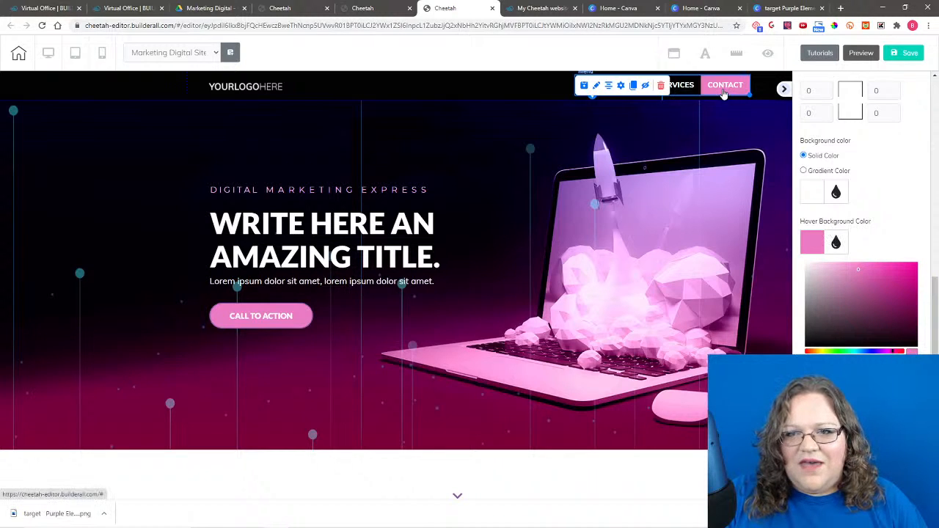
{"action": "scroll", "coordinate": [862, 147], "scroll_direction": "down", "scroll_amount": 2}
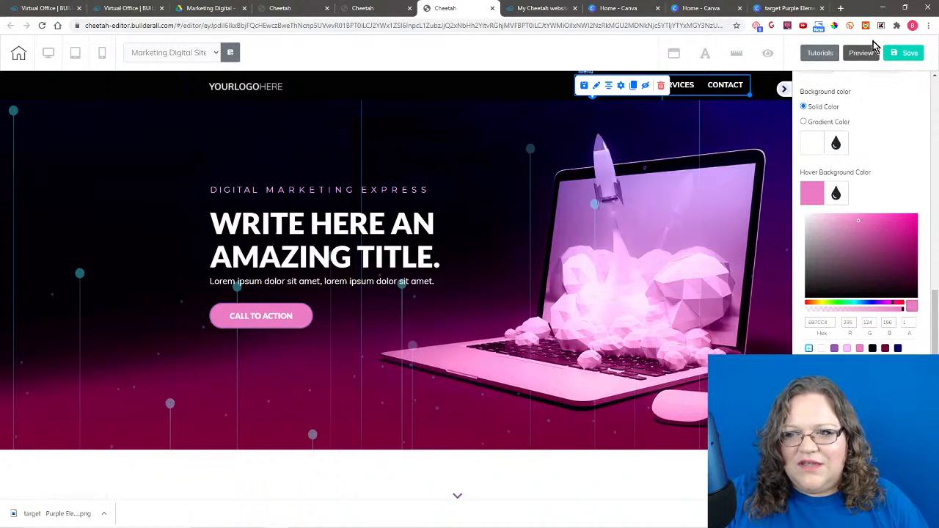
Step: Save the menu color change and publish the site, closing the publication dialog
{"action": "left_click", "coordinate": [912, 52]}
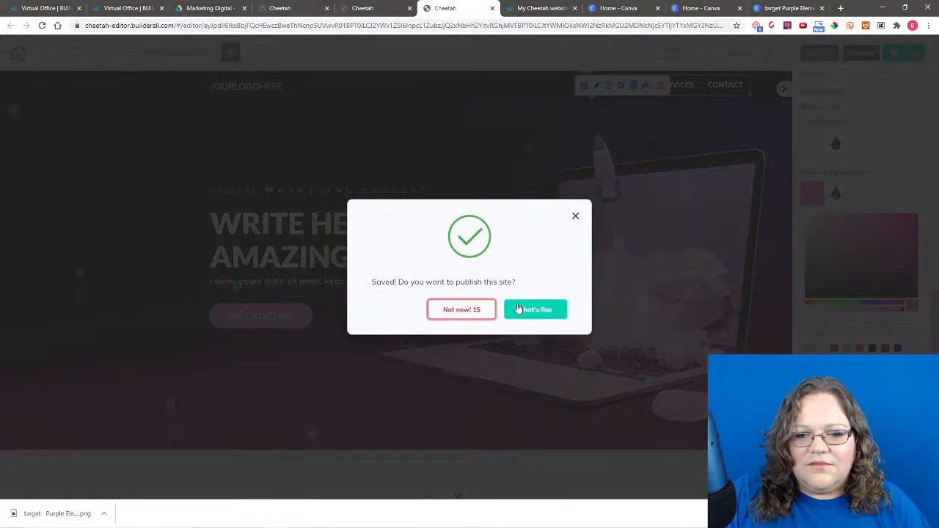
{"action": "left_click", "coordinate": [518, 312]}
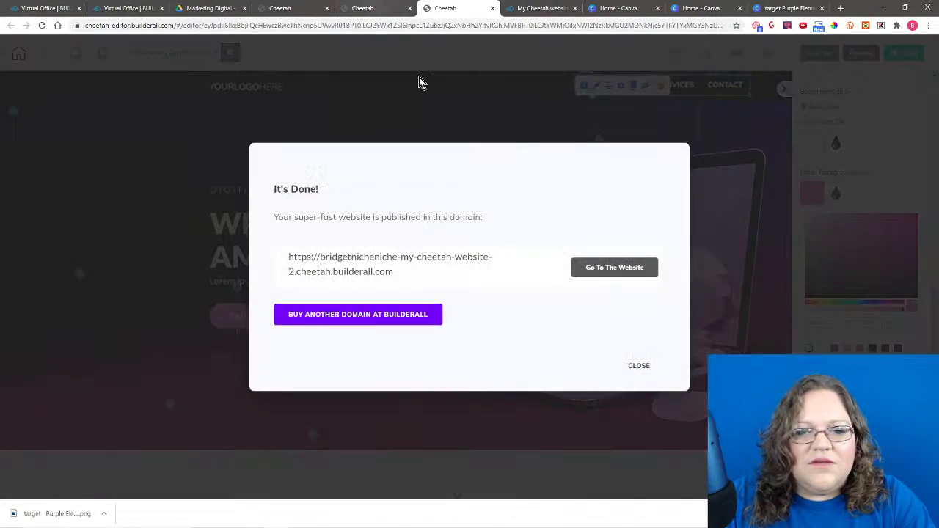
{"action": "left_click", "coordinate": [638, 365]}
Step: Open the live Marketing Digital page from the My Cheetah website page list, reload it and check its header and hero area
{"action": "left_click", "coordinate": [345, 9]}
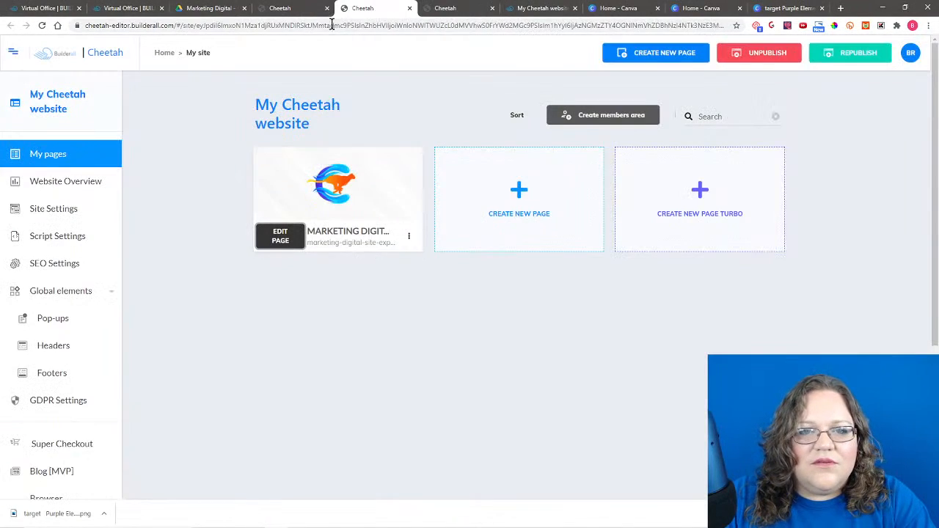
{"action": "left_click", "coordinate": [411, 239]}
{"action": "left_click", "coordinate": [376, 280]}
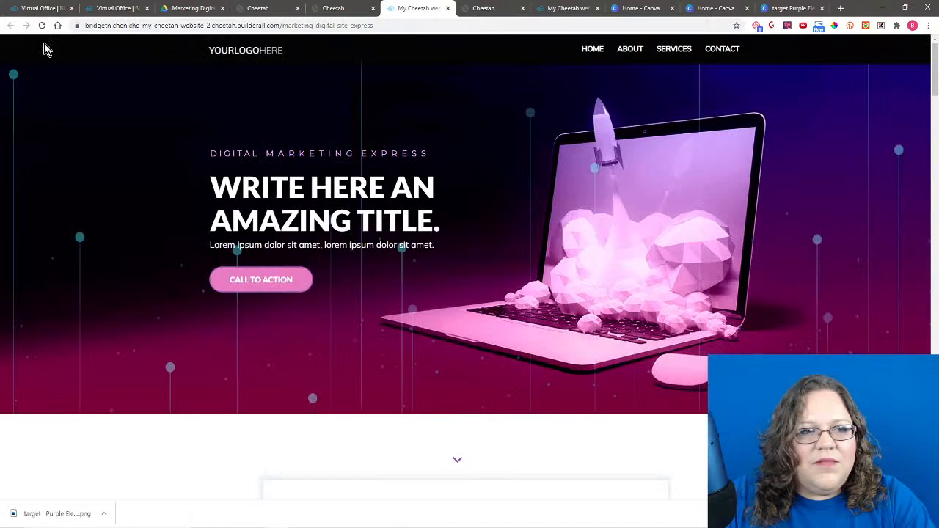
{"action": "left_click", "coordinate": [43, 25]}
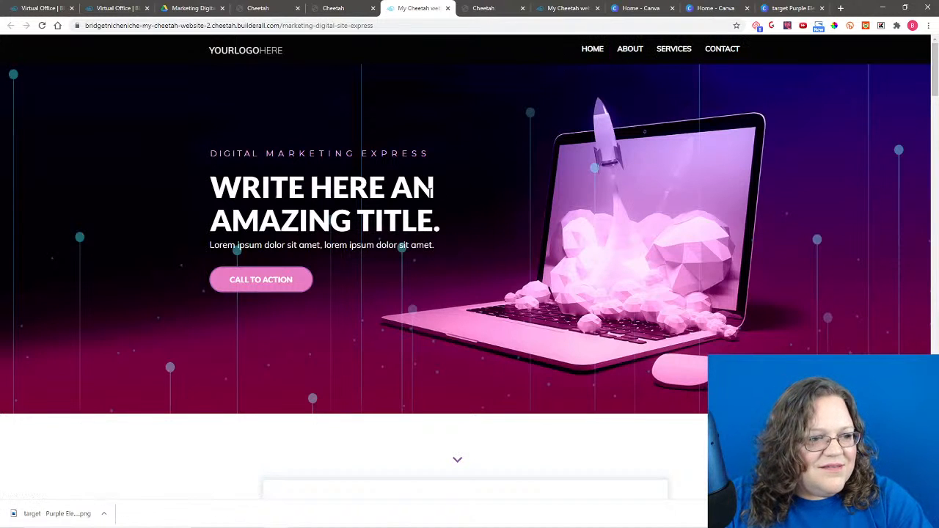
{"action": "scroll", "coordinate": [464, 189], "scroll_direction": "down", "scroll_amount": 1}
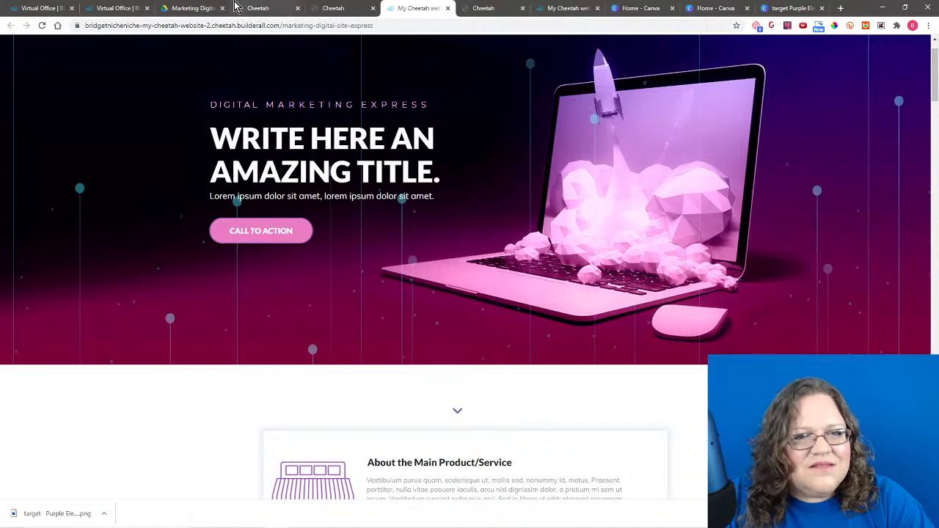
Step: Switch to the Builderall office and browse the media packs offered in Design Resource
{"action": "left_click", "coordinate": [114, 8]}
{"action": "left_click", "coordinate": [592, 60]}
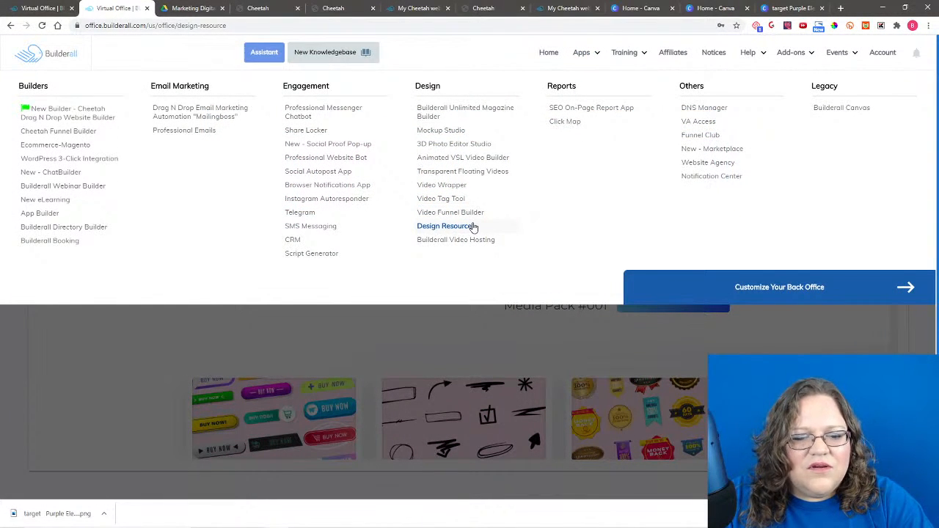
{"action": "scroll", "coordinate": [801, 332], "scroll_direction": "down", "scroll_amount": 3}
{"action": "scroll", "coordinate": [797, 340], "scroll_direction": "down", "scroll_amount": 2}
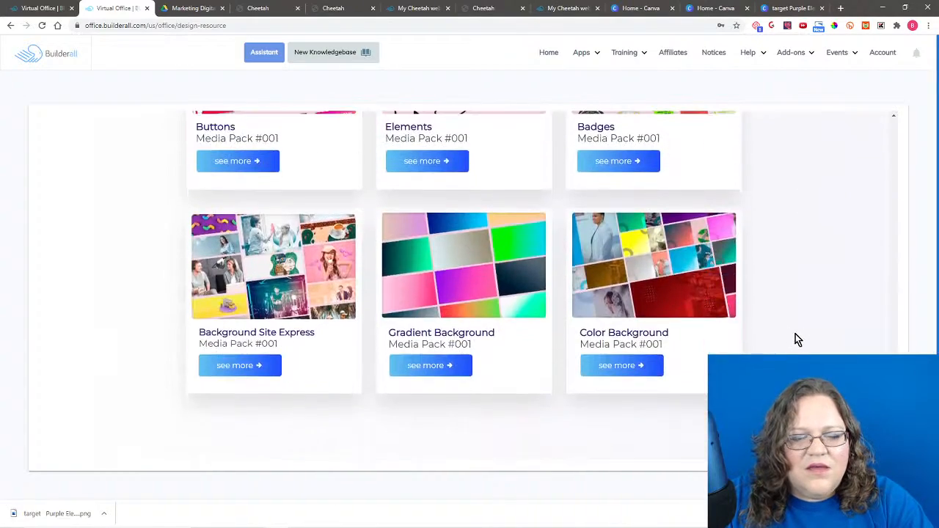
{"action": "scroll", "coordinate": [797, 339], "scroll_direction": "up", "scroll_amount": 6}
{"action": "scroll", "coordinate": [797, 340], "scroll_direction": "up", "scroll_amount": 1}
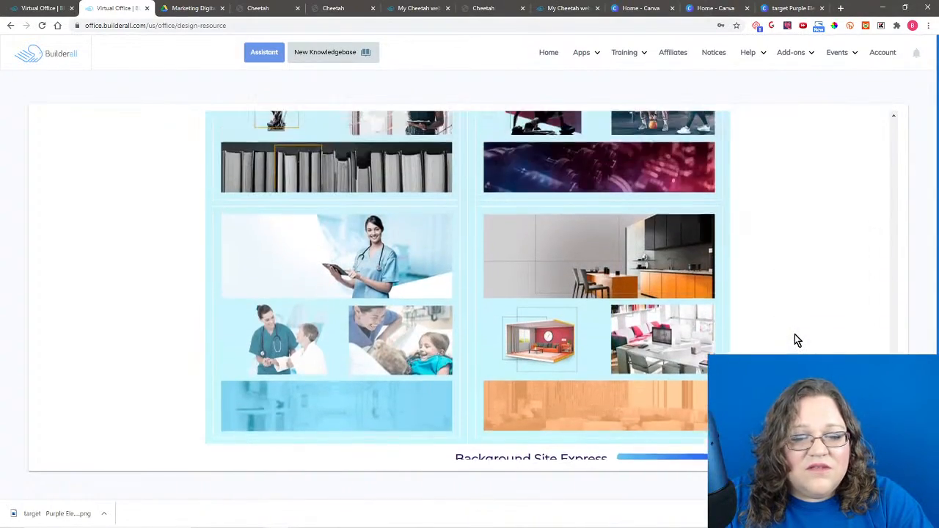
{"action": "scroll", "coordinate": [797, 339], "scroll_direction": "down", "scroll_amount": 5}
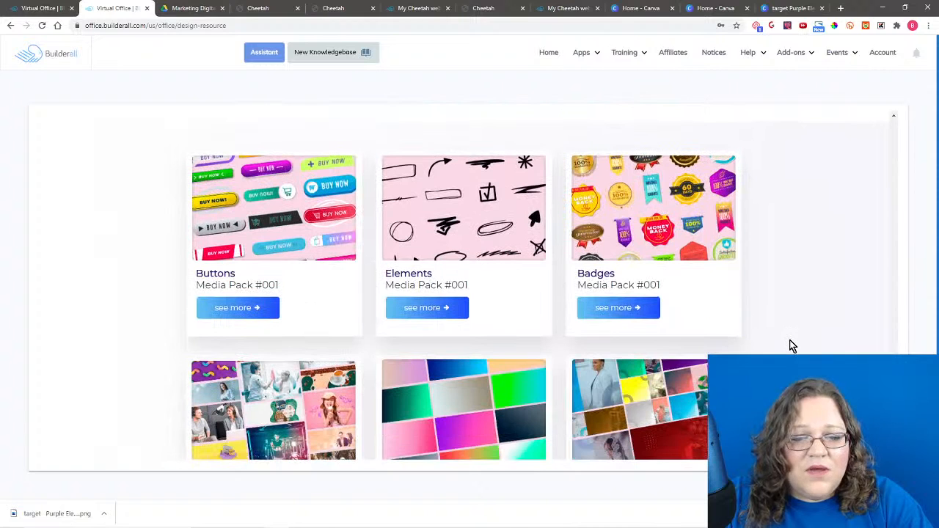
Step: Open the Elements Media Pack #001 and look through its arrow previews
{"action": "left_click", "coordinate": [430, 308]}
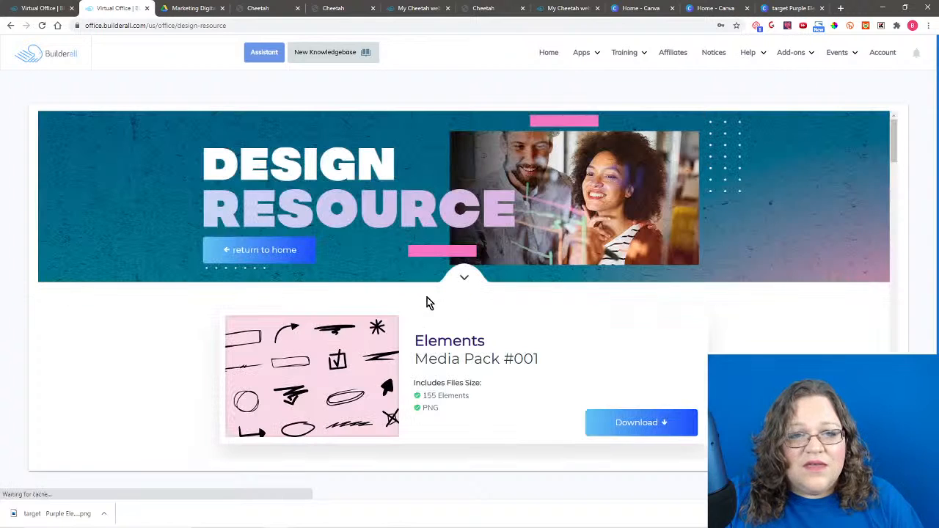
{"action": "scroll", "coordinate": [729, 341], "scroll_direction": "down", "scroll_amount": 1}
{"action": "scroll", "coordinate": [729, 341], "scroll_direction": "down", "scroll_amount": 1}
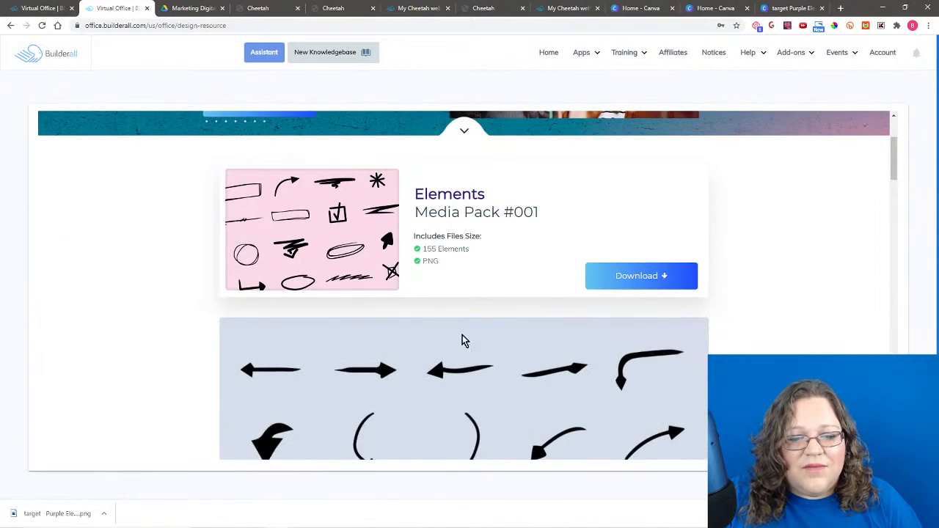
{"action": "scroll", "coordinate": [678, 381], "scroll_direction": "down", "scroll_amount": 2}
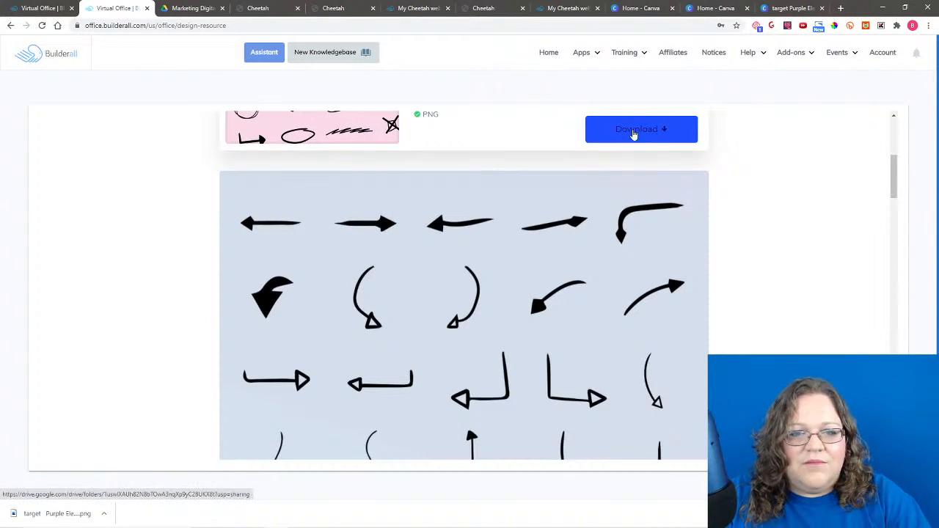
Step: Open the Elements pack's download location in Google Drive and go into its Arrows subfolder
{"action": "left_click", "coordinate": [634, 133]}
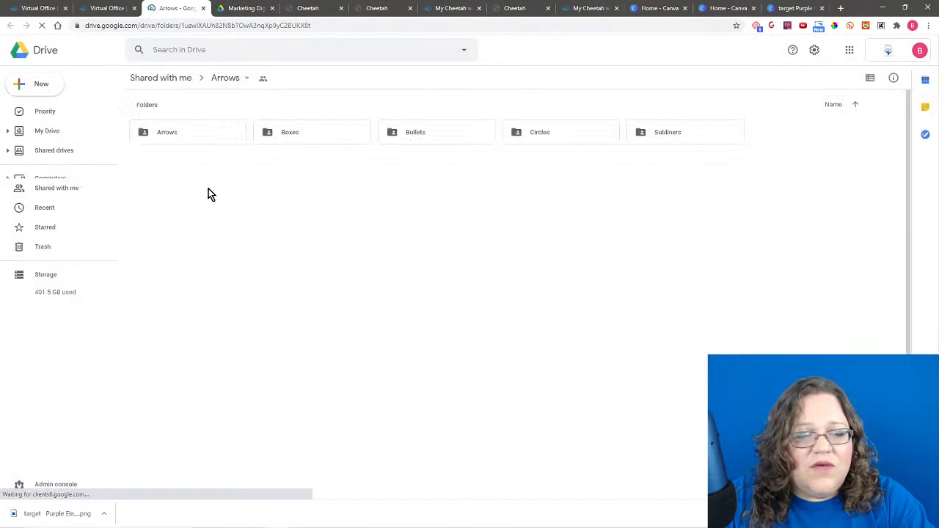
{"action": "left_click", "coordinate": [175, 133]}
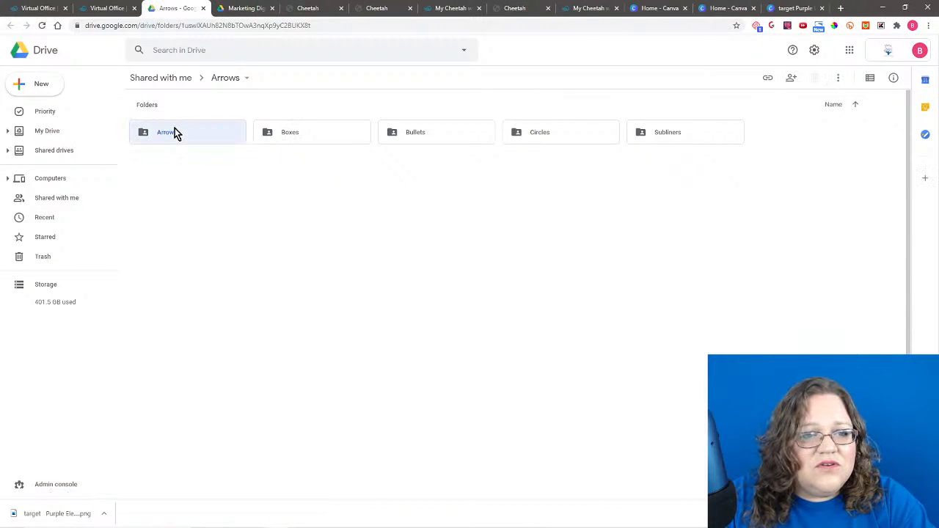
{"action": "double_click", "coordinate": [174, 133]}
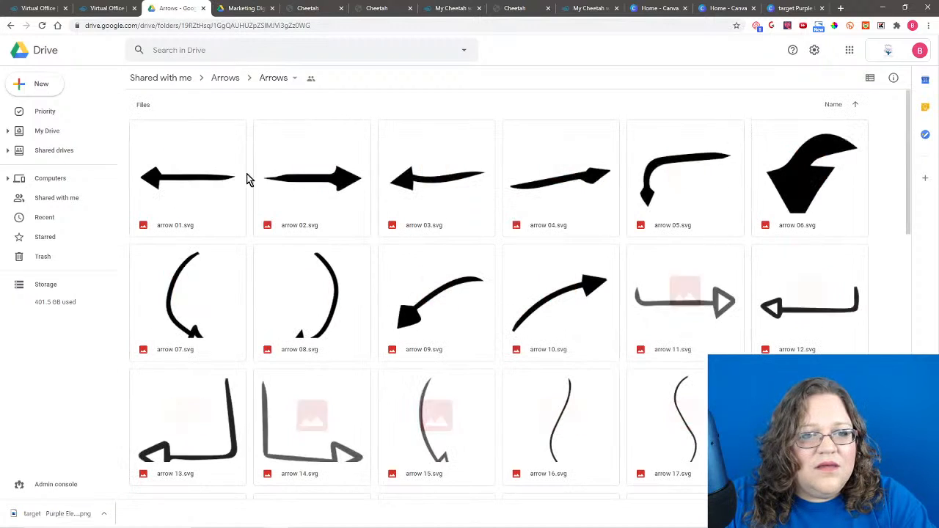
Step: Download arrow 01.svg from the Arrows folder into the Site Express folder, keeping the SVG Document type
{"action": "double_click", "coordinate": [180, 176]}
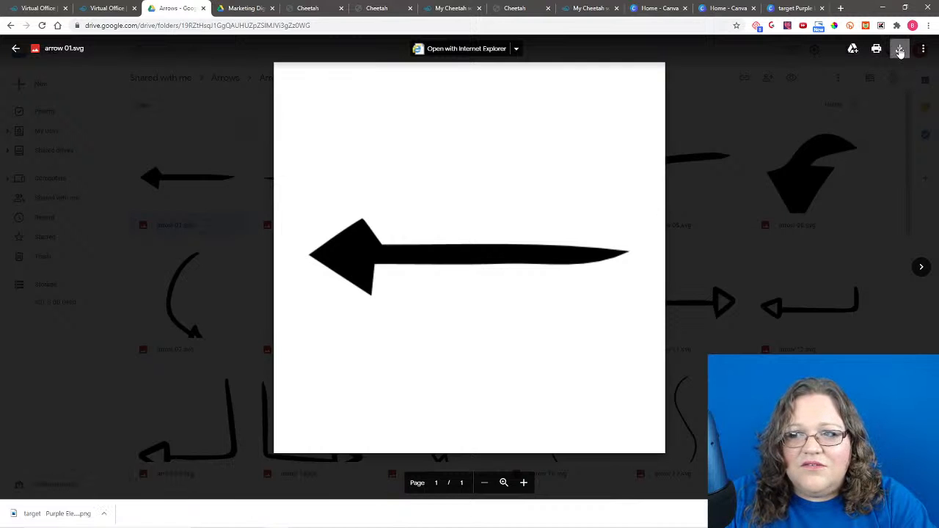
{"action": "left_click", "coordinate": [900, 49]}
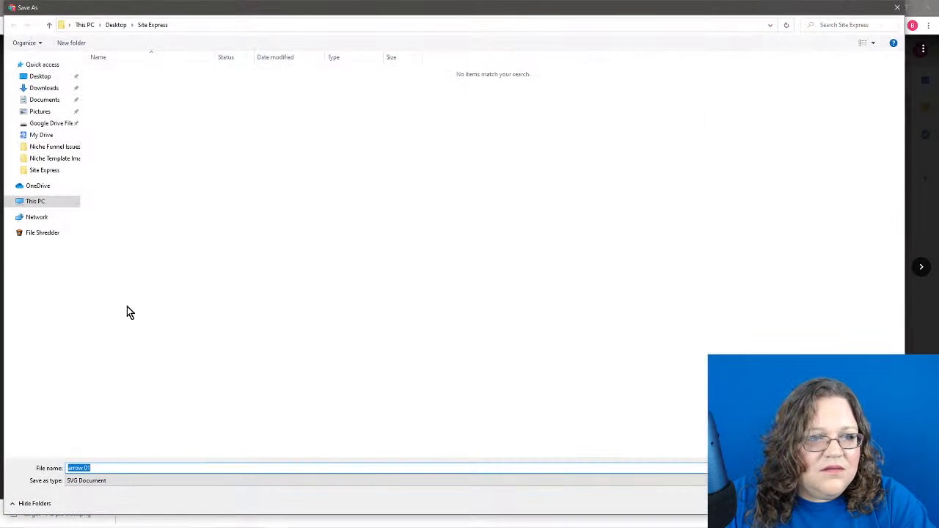
{"action": "left_click", "coordinate": [157, 481]}
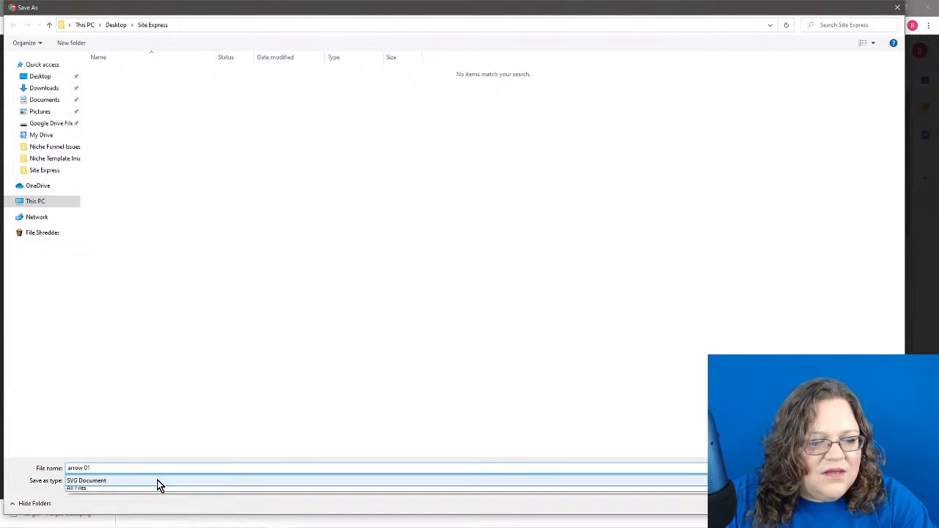
{"action": "left_click", "coordinate": [183, 450]}
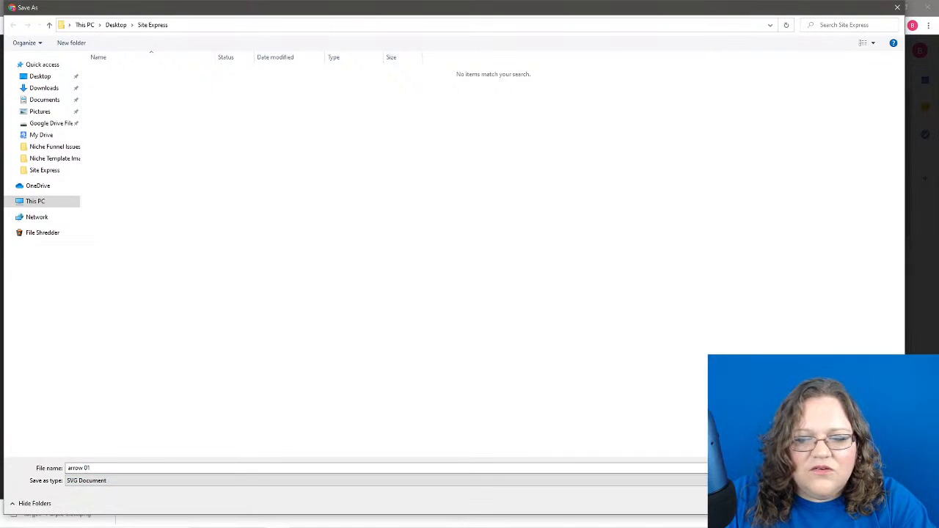
{"action": "left_click", "coordinate": [830, 503]}
Step: Switch to the Marketing Digital page in the Cheetah editor and go down to the Special Features list section
{"action": "left_click", "coordinate": [339, 3]}
{"action": "left_click", "coordinate": [413, 3]}
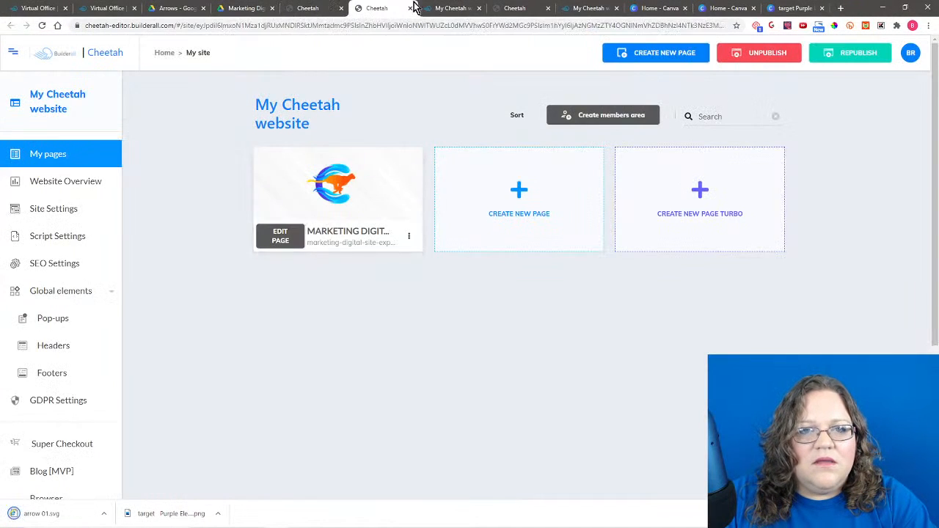
{"action": "left_click", "coordinate": [449, 7]}
{"action": "left_click", "coordinate": [517, 7]}
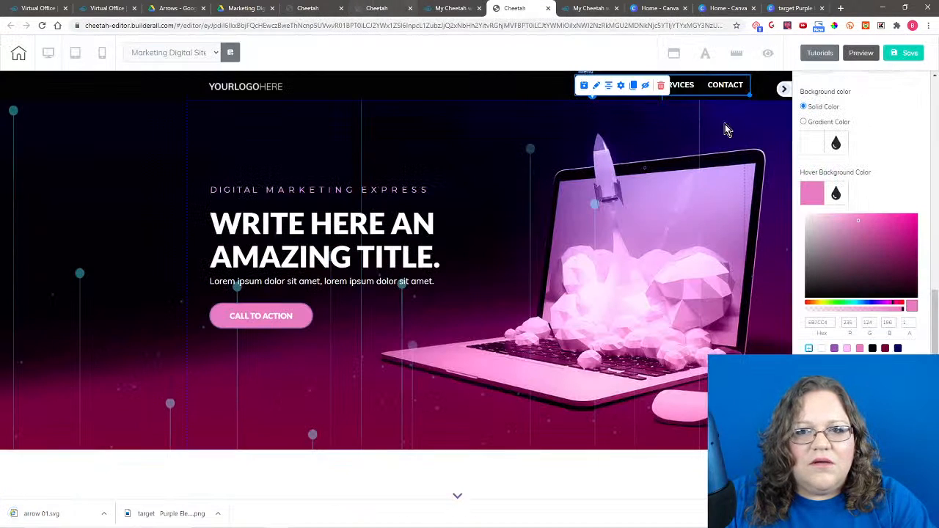
{"action": "left_click", "coordinate": [697, 479]}
{"action": "scroll", "coordinate": [695, 473], "scroll_direction": "down", "scroll_amount": 7}
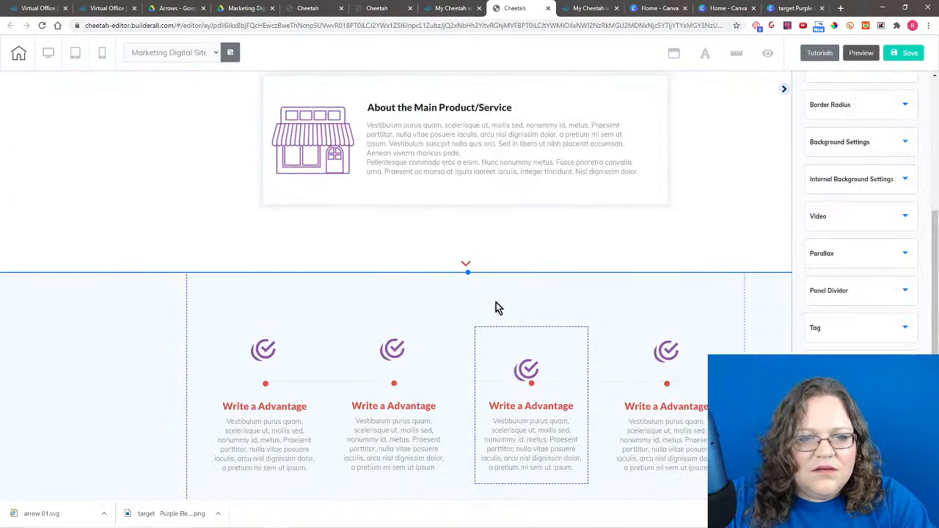
{"action": "scroll", "coordinate": [216, 300], "scroll_direction": "down", "scroll_amount": 6}
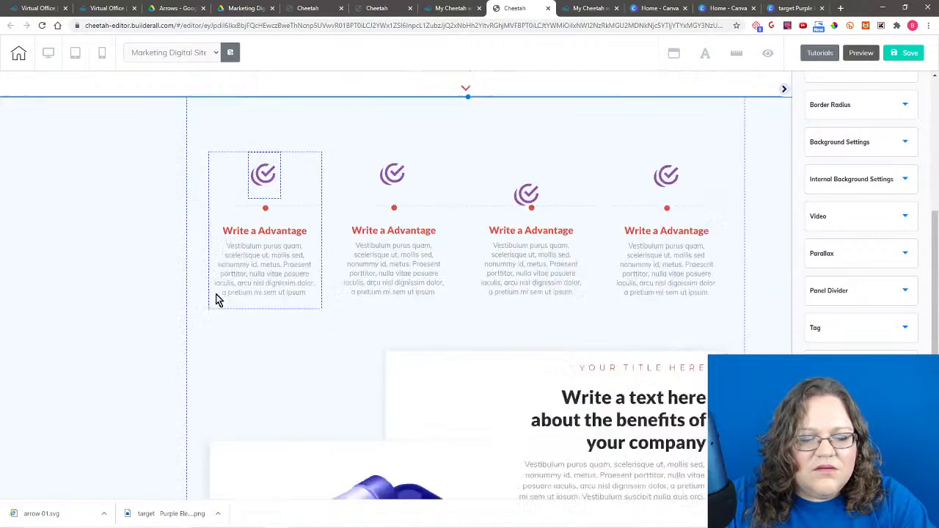
{"action": "scroll", "coordinate": [176, 317], "scroll_direction": "up", "scroll_amount": 1}
{"action": "scroll", "coordinate": [176, 316], "scroll_direction": "down", "scroll_amount": 4}
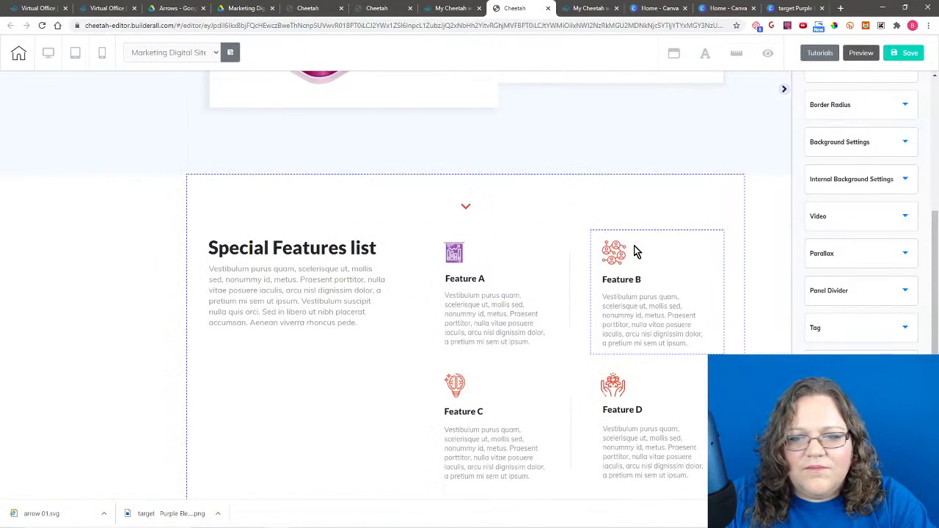
Step: Replace the Feature B icon with arrow 01.svg, uploaded from the Site Express folder
{"action": "left_click", "coordinate": [608, 257]}
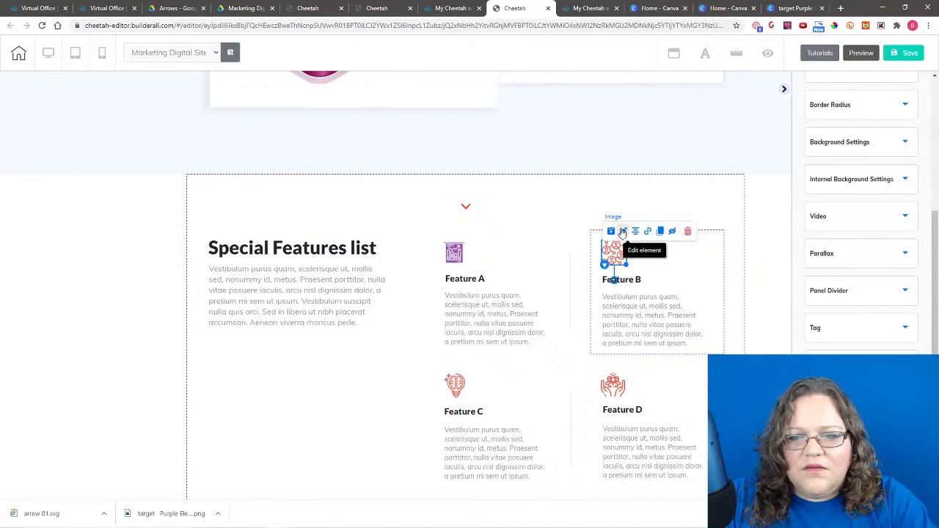
{"action": "left_click", "coordinate": [623, 232]}
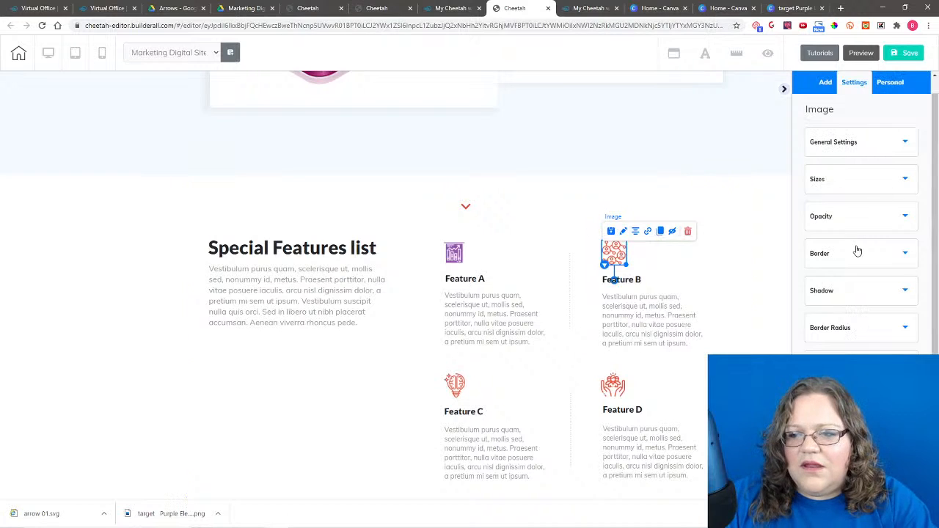
{"action": "left_click", "coordinate": [847, 146]}
{"action": "scroll", "coordinate": [849, 216], "scroll_direction": "up", "scroll_amount": 2}
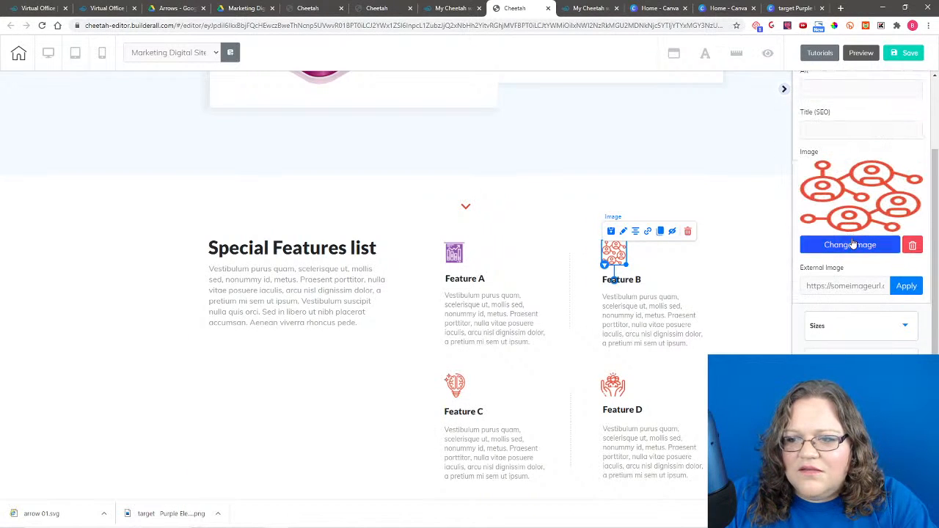
{"action": "left_click", "coordinate": [851, 244]}
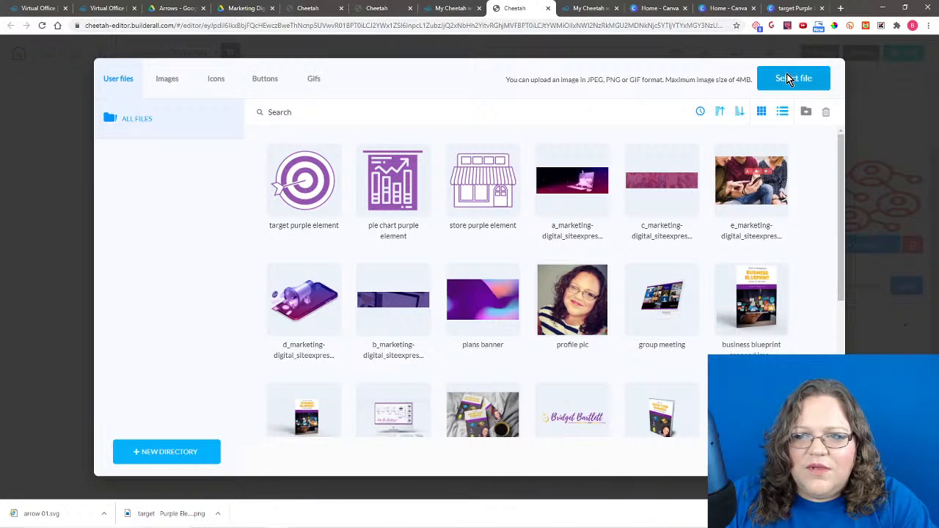
{"action": "left_click", "coordinate": [786, 73]}
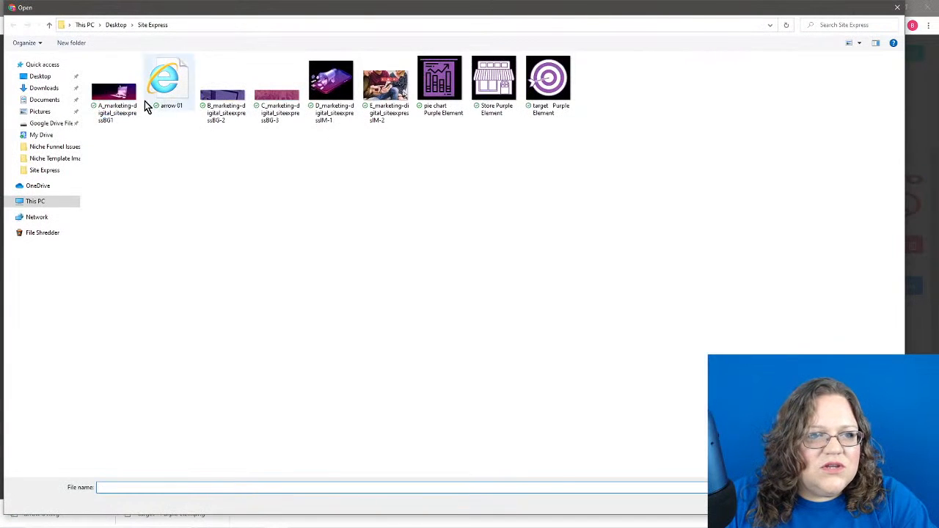
{"action": "left_click", "coordinate": [170, 82]}
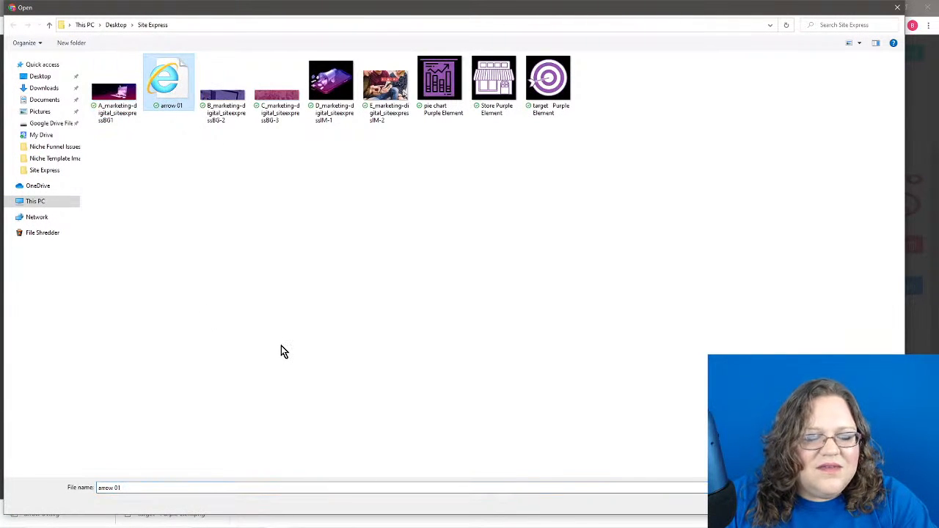
{"action": "key", "text": "Return"}
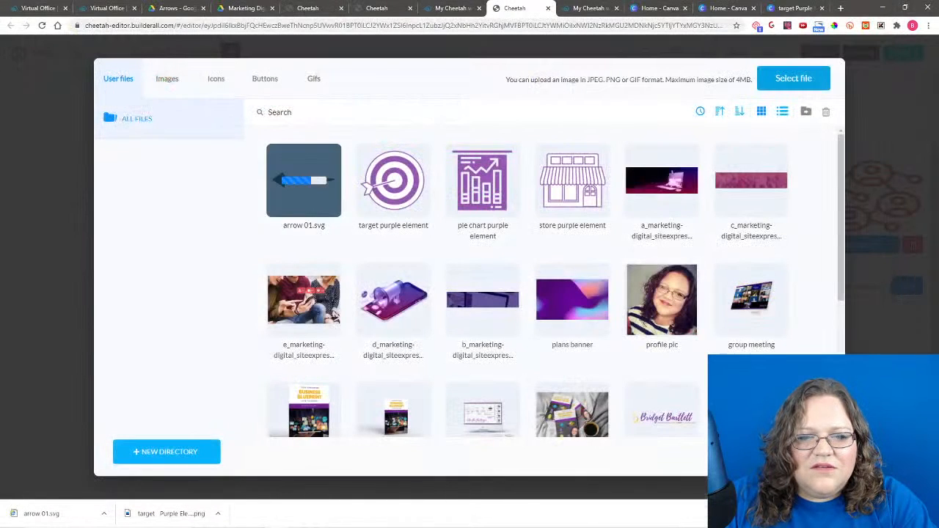
{"action": "left_click", "coordinate": [308, 172]}
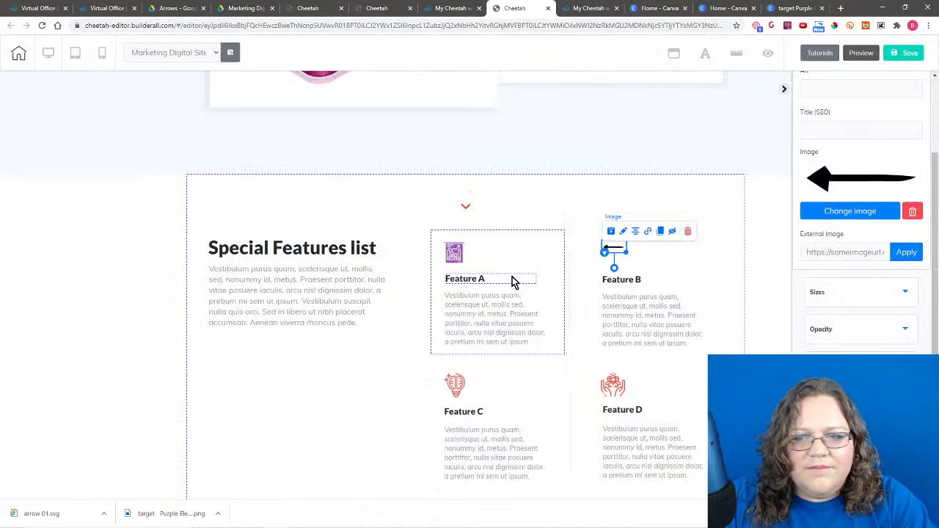
Step: Look through the arrow's image settings and enlarge the arrow slightly above the Feature B heading
{"action": "scroll", "coordinate": [844, 212], "scroll_direction": "up", "scroll_amount": 3}
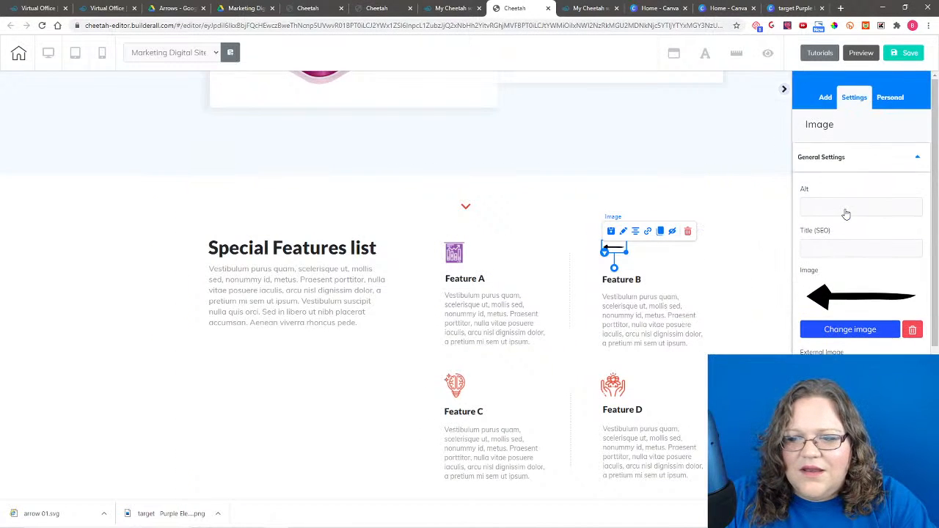
{"action": "scroll", "coordinate": [846, 212], "scroll_direction": "down", "scroll_amount": 4}
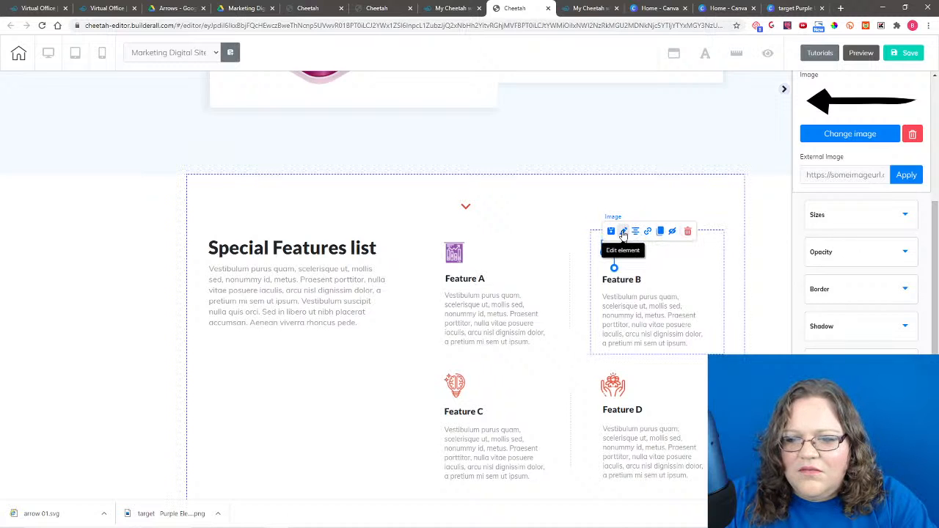
{"action": "scroll", "coordinate": [871, 338], "scroll_direction": "down", "scroll_amount": 1}
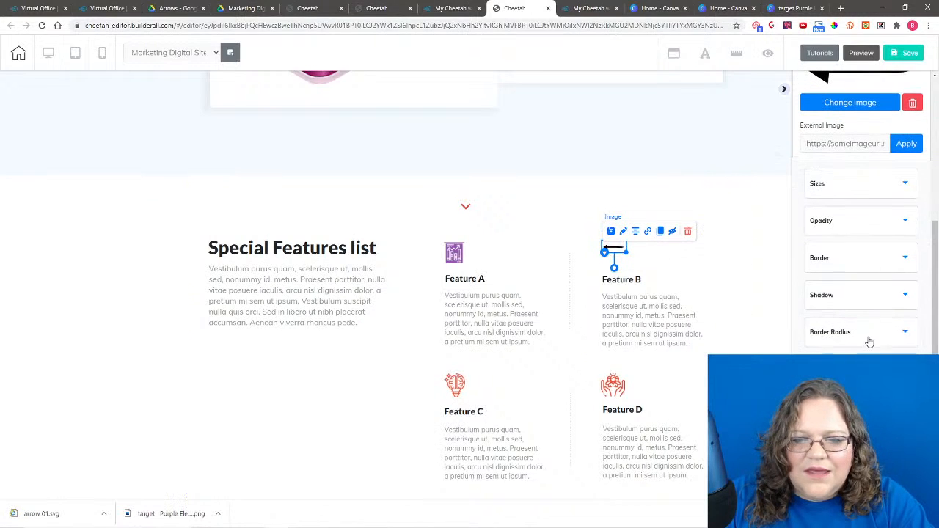
{"action": "scroll", "coordinate": [870, 342], "scroll_direction": "up", "scroll_amount": 1}
{"action": "mouse_move", "coordinate": [624, 251]}
{"action": "left_mouse_down"}
{"action": "mouse_move", "coordinate": [639, 265]}
{"action": "mouse_move", "coordinate": [625, 253]}
{"action": "left_mouse_up"}
{"action": "left_click", "coordinate": [640, 263]}
{"action": "left_click", "coordinate": [627, 256]}
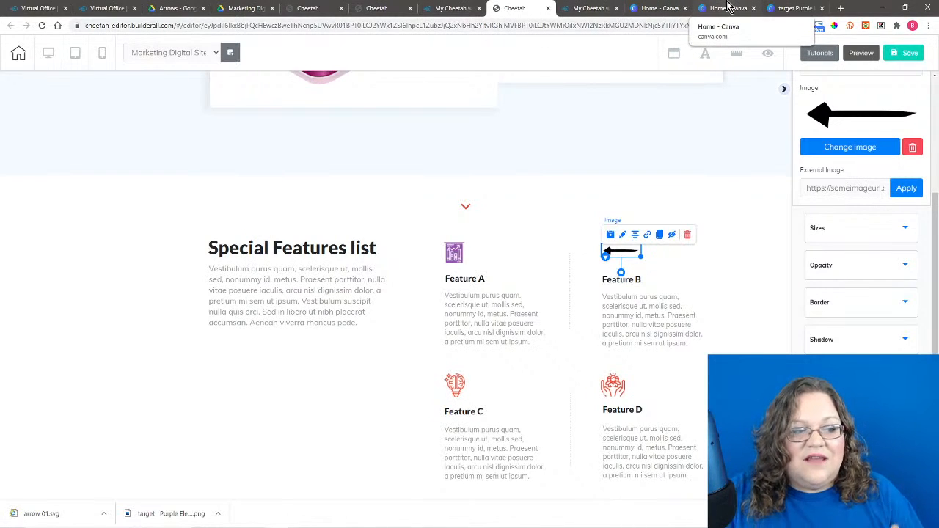
Step: Switch to the Builderall office and look over the Elements Media Pack #001 details and arrow previews again
{"action": "left_click", "coordinate": [114, 8]}
{"action": "scroll", "coordinate": [741, 353], "scroll_direction": "up", "scroll_amount": 3}
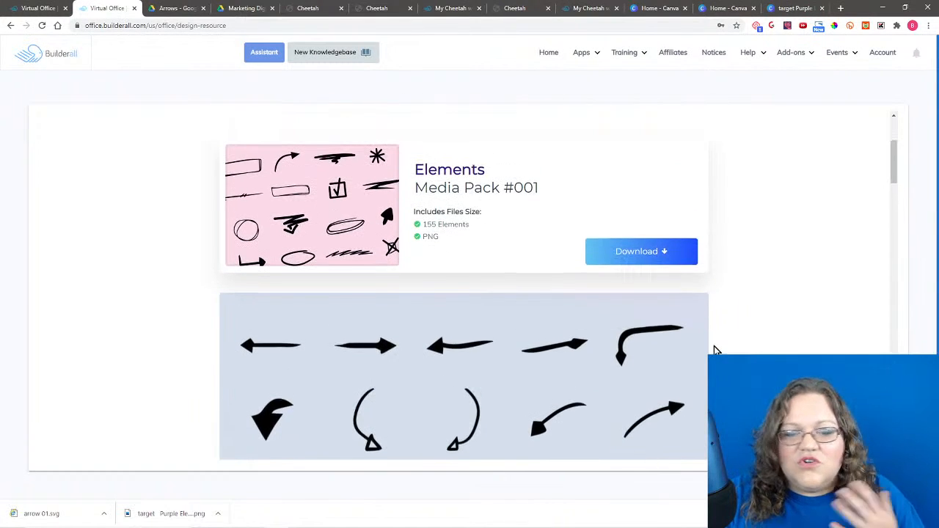
{"action": "scroll", "coordinate": [737, 351], "scroll_direction": "up", "scroll_amount": 1}
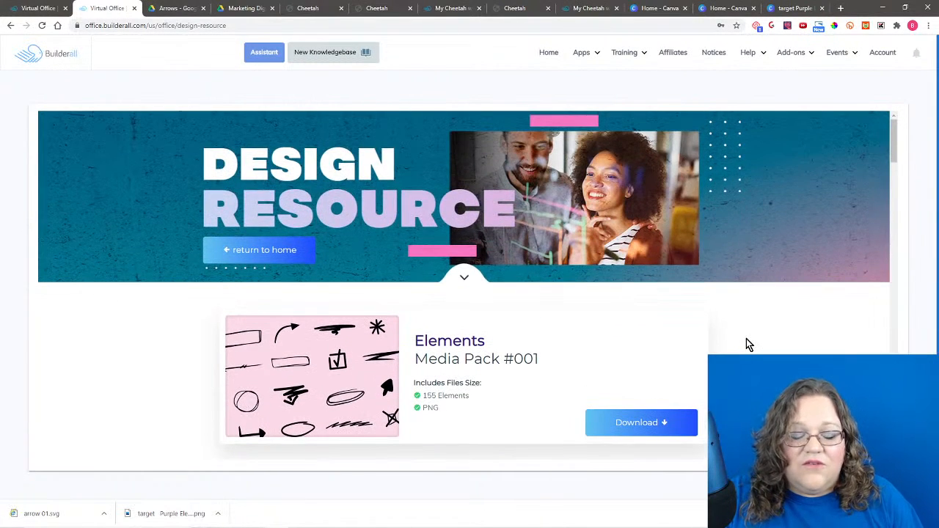
{"action": "scroll", "coordinate": [752, 352], "scroll_direction": "down", "scroll_amount": 2}
{"action": "scroll", "coordinate": [755, 354], "scroll_direction": "down", "scroll_amount": 5}
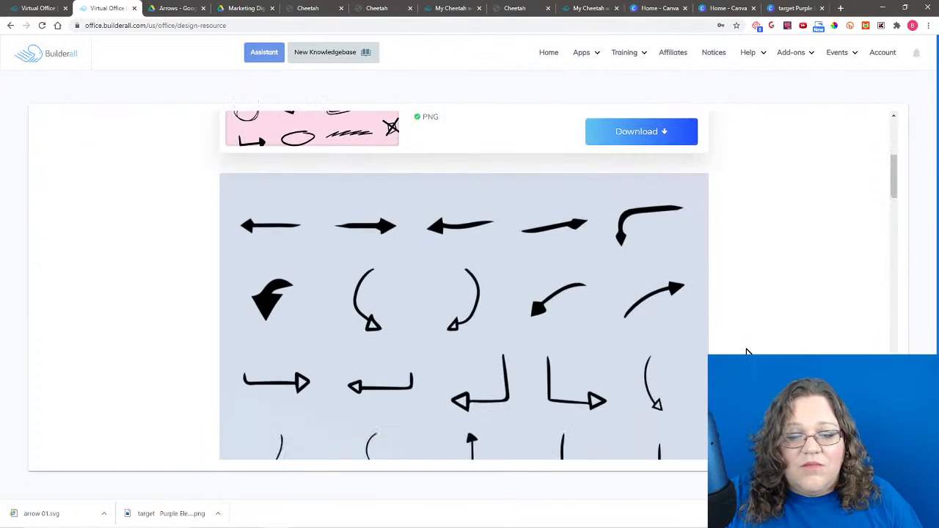
{"action": "scroll", "coordinate": [743, 350], "scroll_direction": "up", "scroll_amount": 2}
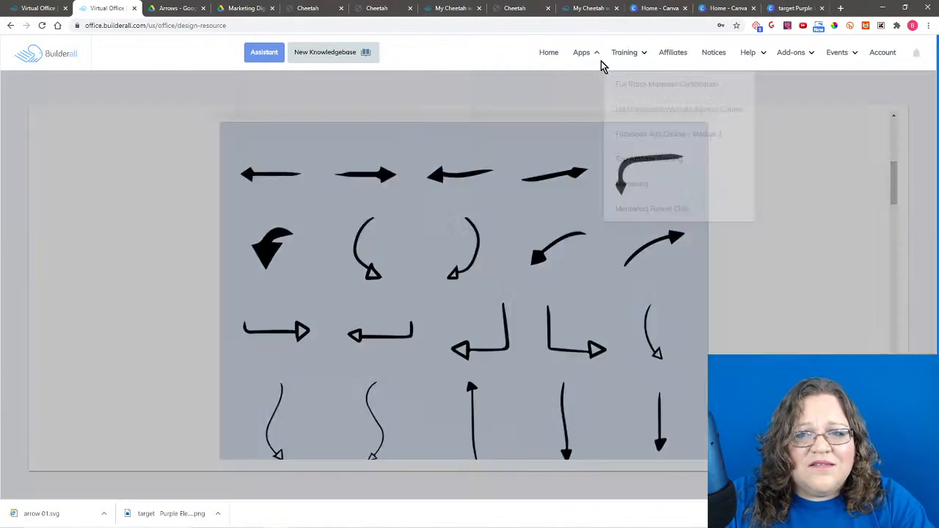
{"action": "mouse_move", "coordinate": [593, 57]}
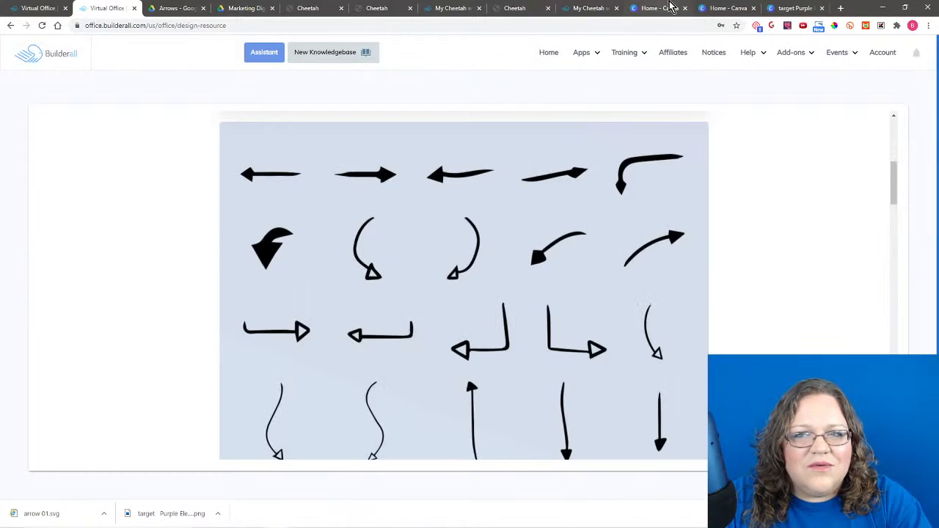
Step: Switch to the target Purple Element design in Canva and dismiss the business card printing offer
{"action": "left_click", "coordinate": [708, 8]}
{"action": "left_click", "coordinate": [789, 8]}
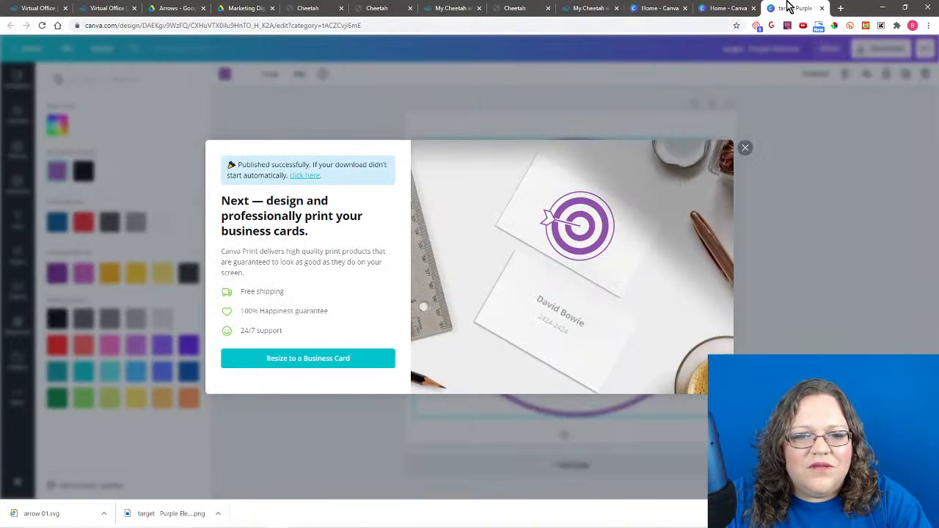
{"action": "left_click", "coordinate": [746, 148]}
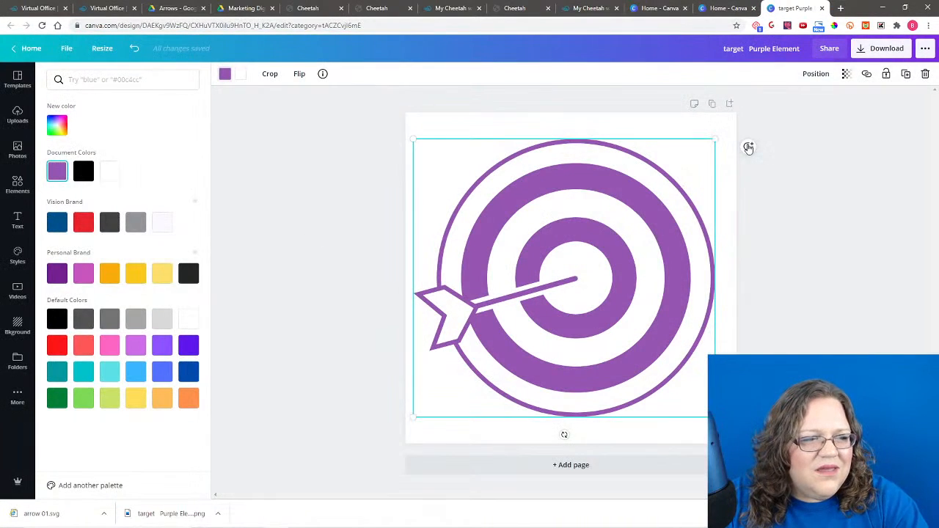
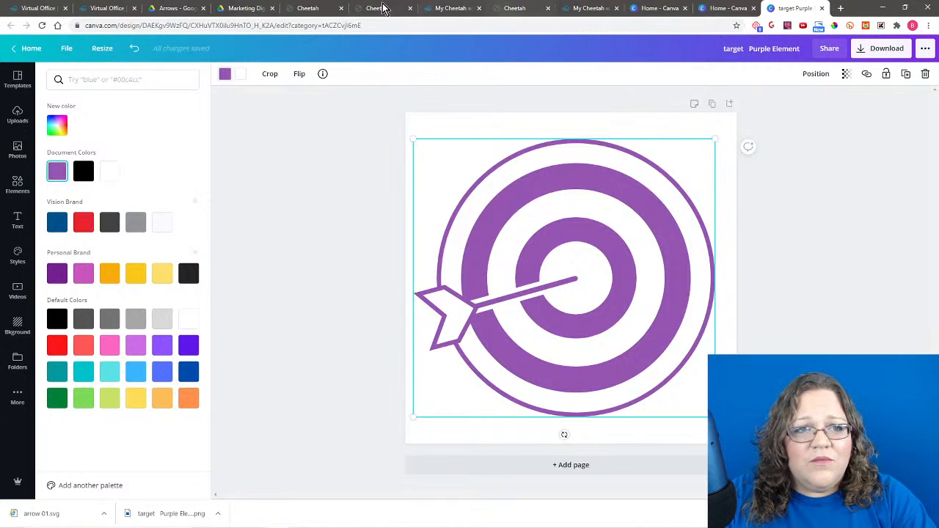
Step: Open the live Marketing Digital page and review it down to the advantages and company benefits sections
{"action": "left_click", "coordinate": [103, 8]}
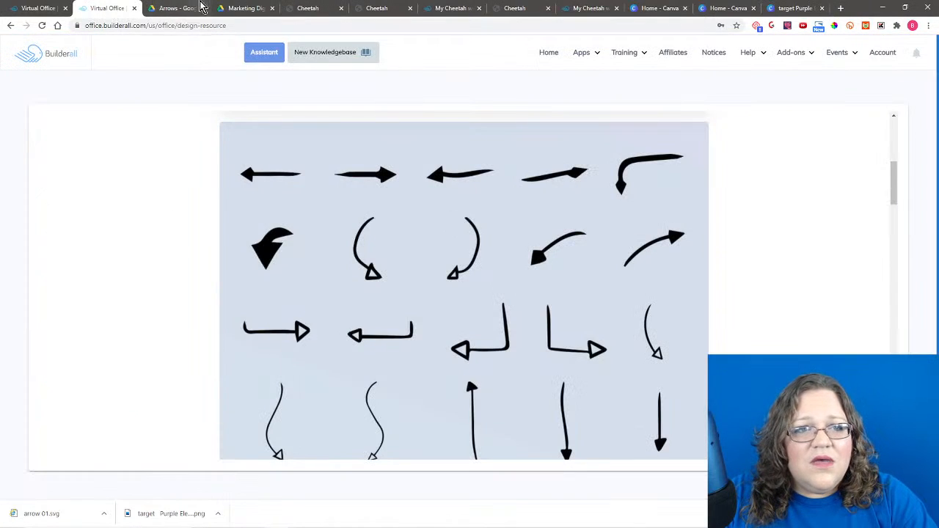
{"action": "left_click", "coordinate": [301, 8]}
{"action": "left_click", "coordinate": [444, 7]}
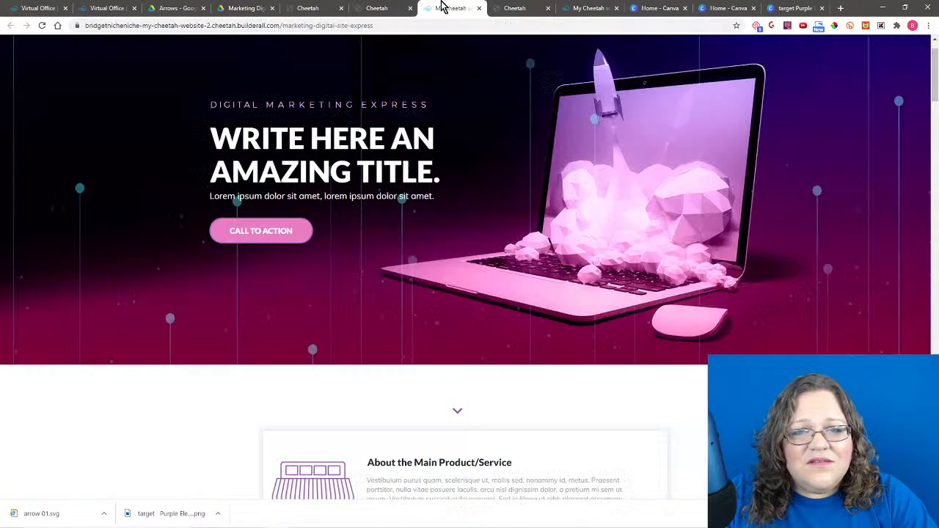
{"action": "scroll", "coordinate": [855, 315], "scroll_direction": "down", "scroll_amount": 9}
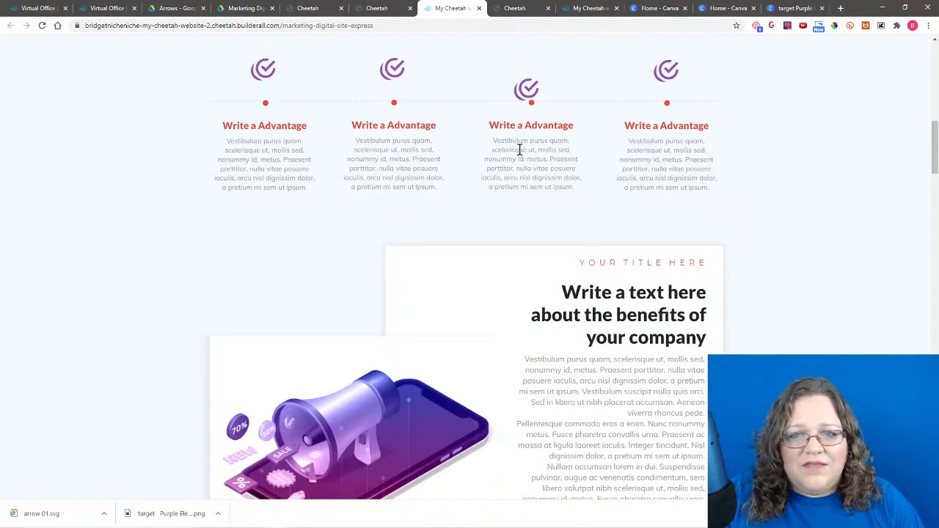
Step: Return to the Marketing Digital page in the Cheetah editor and go up to the Write a Advantage section
{"action": "left_click", "coordinate": [377, 8]}
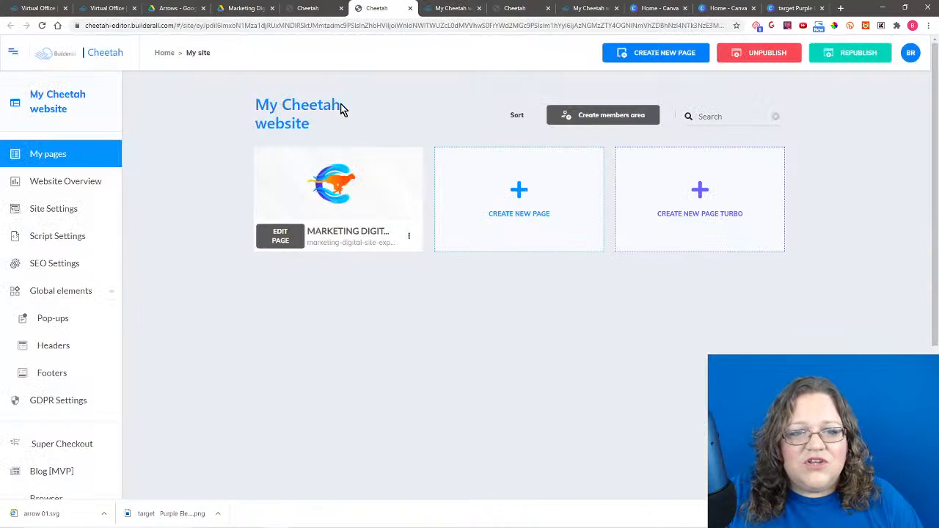
{"action": "left_click", "coordinate": [297, 7]}
{"action": "left_click", "coordinate": [462, 7]}
{"action": "left_click", "coordinate": [514, 7]}
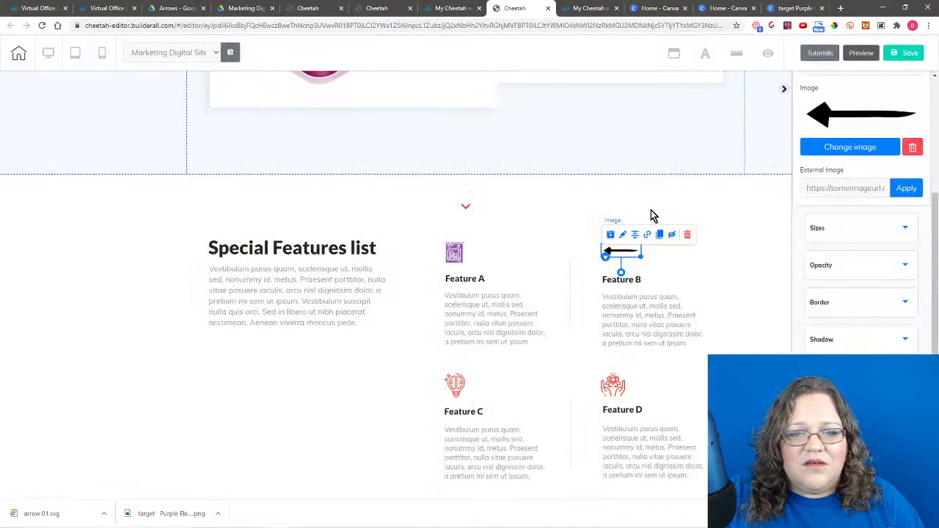
{"action": "scroll", "coordinate": [717, 288], "scroll_direction": "up", "scroll_amount": 8}
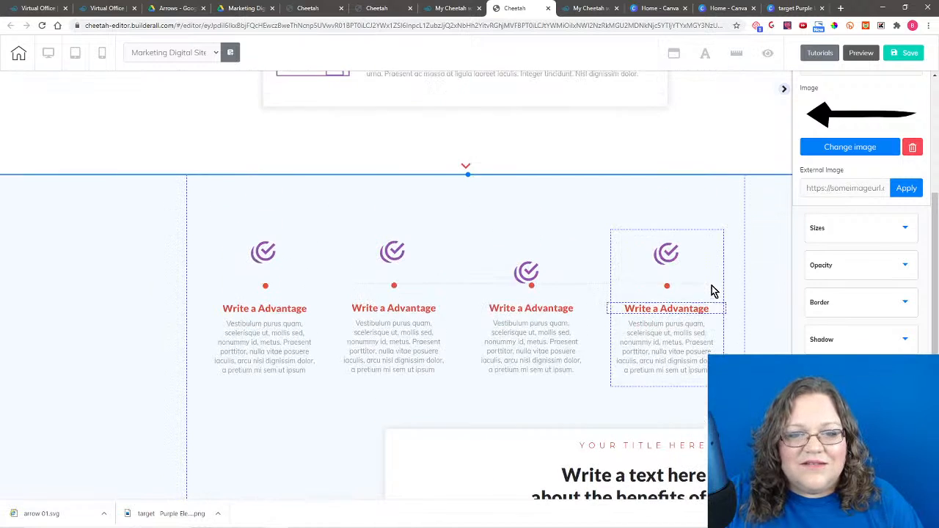
Step: Move the third advantage's check icon up in line with the others and recenter the first advantage's check icon
{"action": "left_click_drag", "start_coordinate": [528, 273], "coordinate": [531, 250]}
{"action": "left_click_drag", "start_coordinate": [266, 257], "coordinate": [389, 254]}
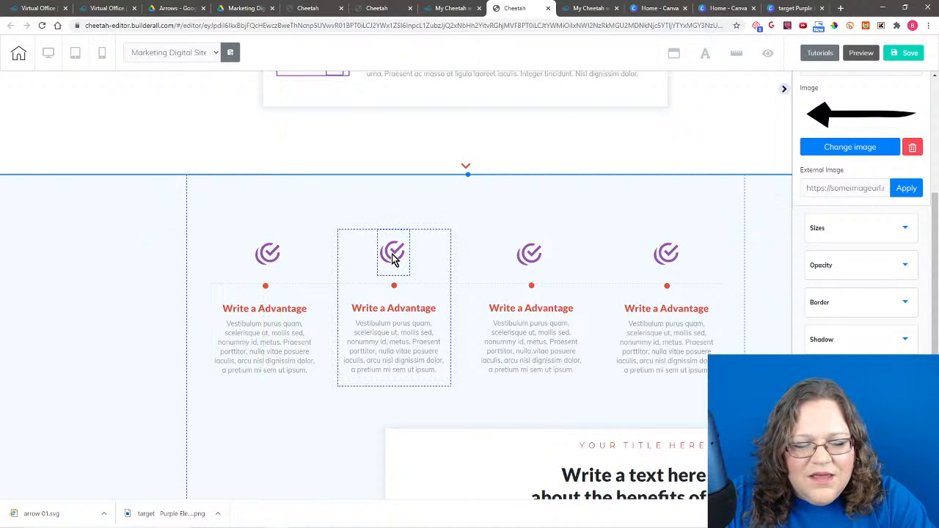
{"action": "left_click_drag", "start_coordinate": [267, 251], "coordinate": [264, 250]}
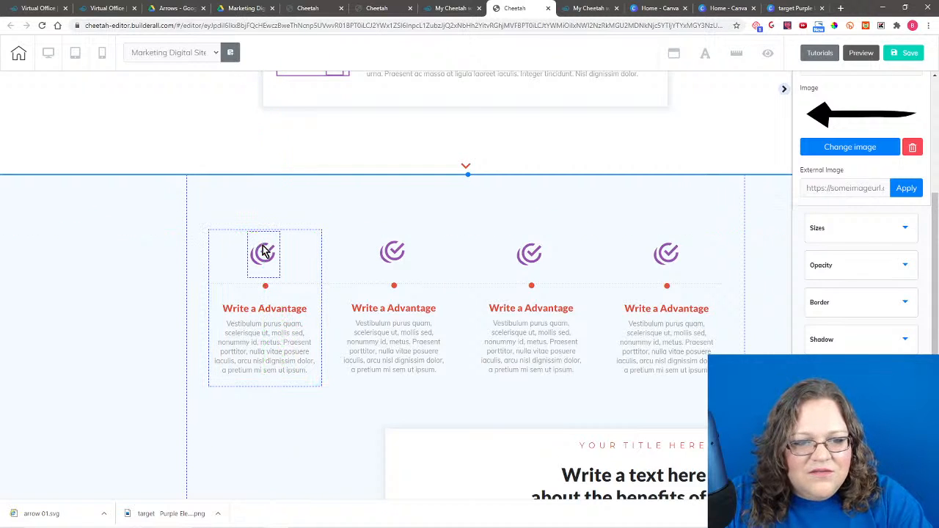
Step: Select the check icons of all four advantages together and align them horizontally
{"action": "left_click", "coordinate": [264, 250]}
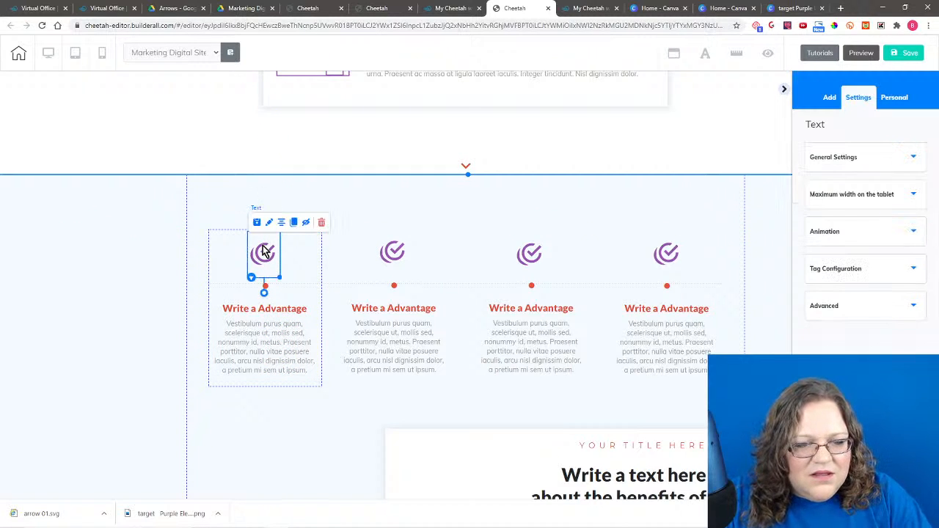
{"action": "left_click", "coordinate": [393, 251]}
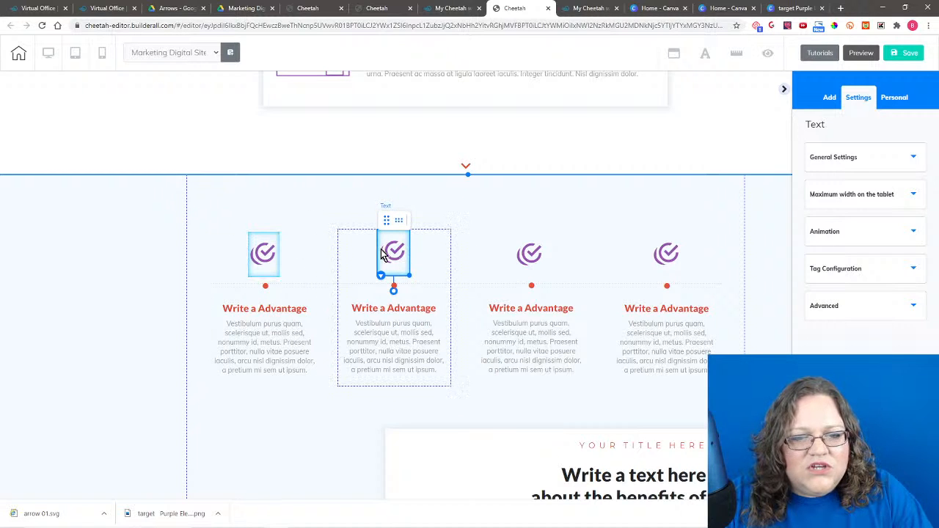
{"action": "left_click", "coordinate": [536, 257]}
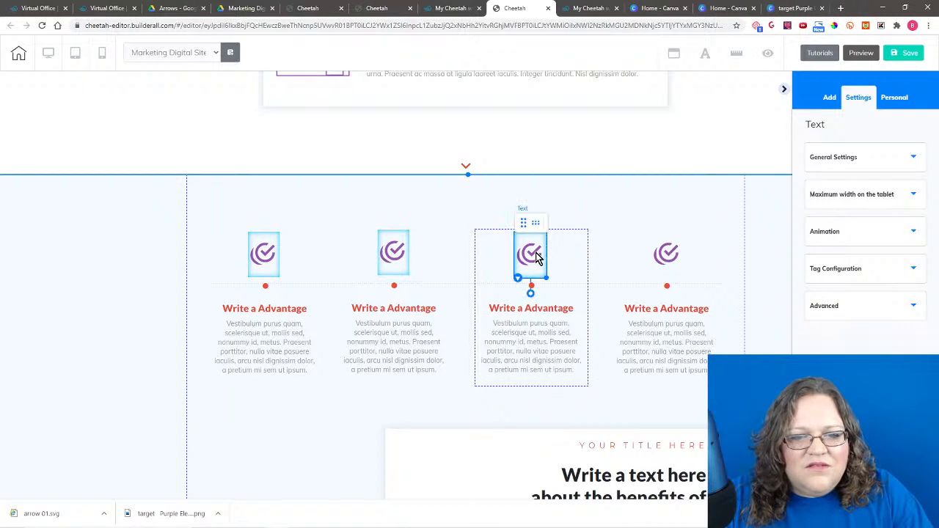
{"action": "left_click", "coordinate": [677, 258]}
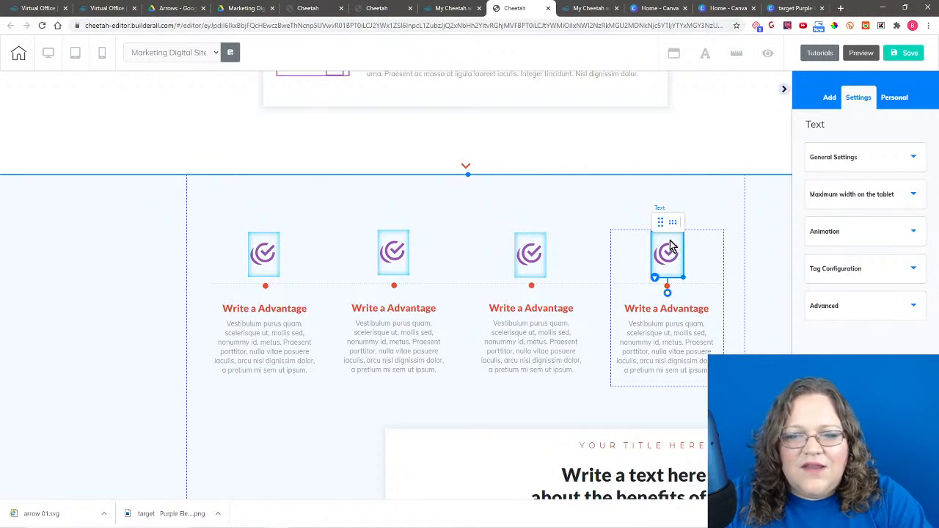
{"action": "left_click", "coordinate": [673, 226]}
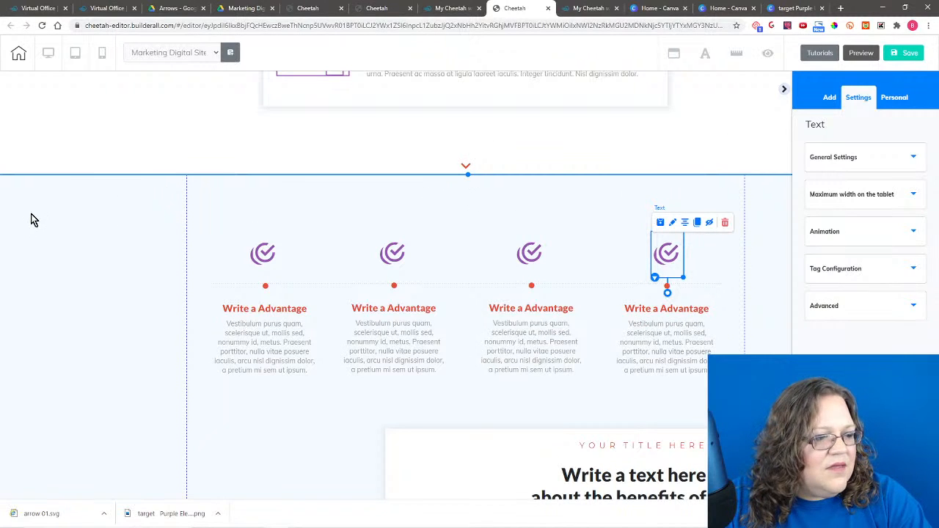
{"action": "left_click", "coordinate": [29, 243]}
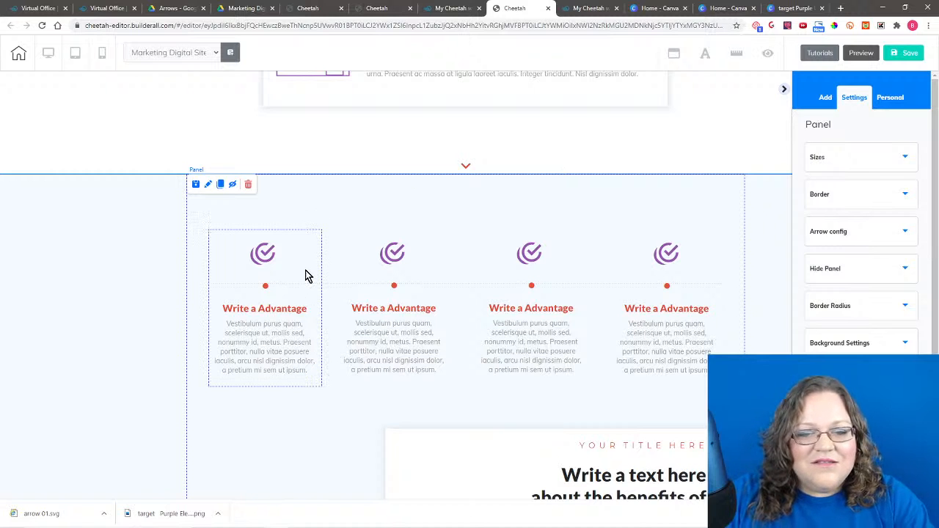
Step: Save the Marketing Digital page, publish the site, and dismiss the publishing confirmation
{"action": "left_click", "coordinate": [904, 55]}
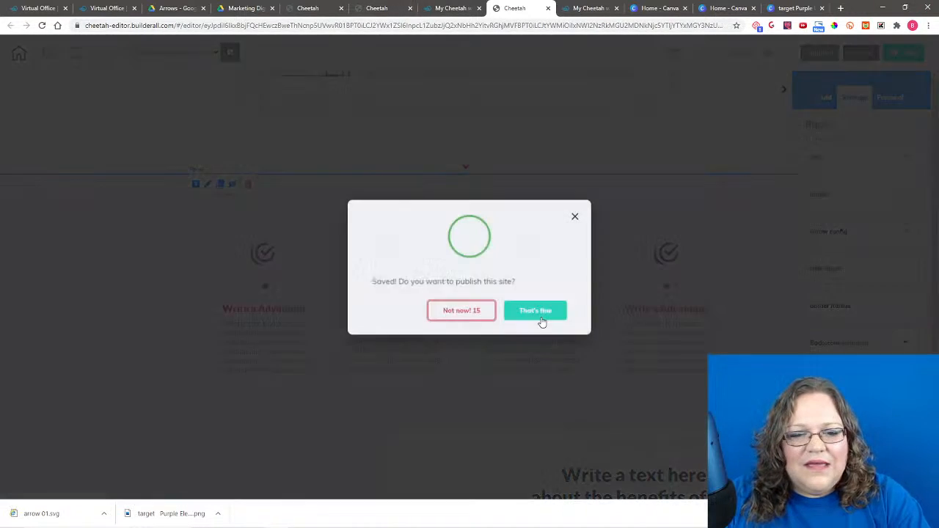
{"action": "left_click", "coordinate": [538, 313]}
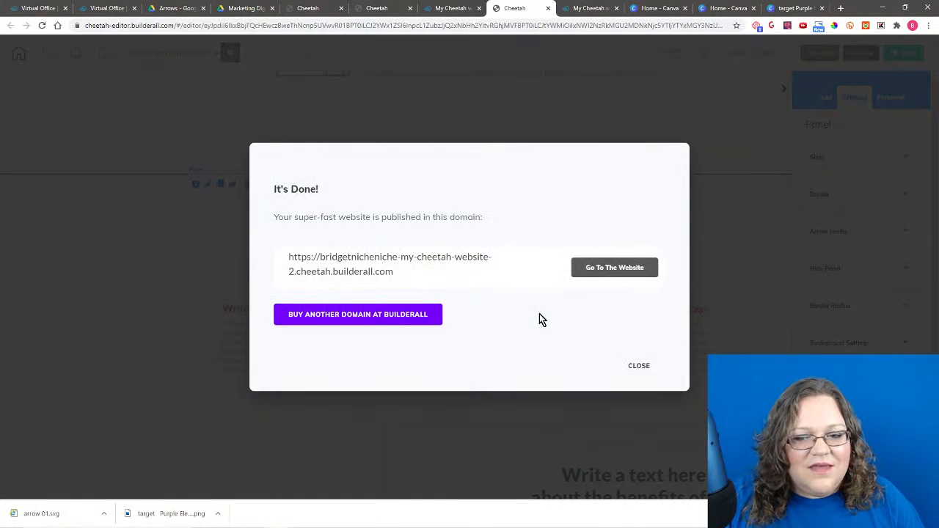
{"action": "left_click", "coordinate": [638, 366]}
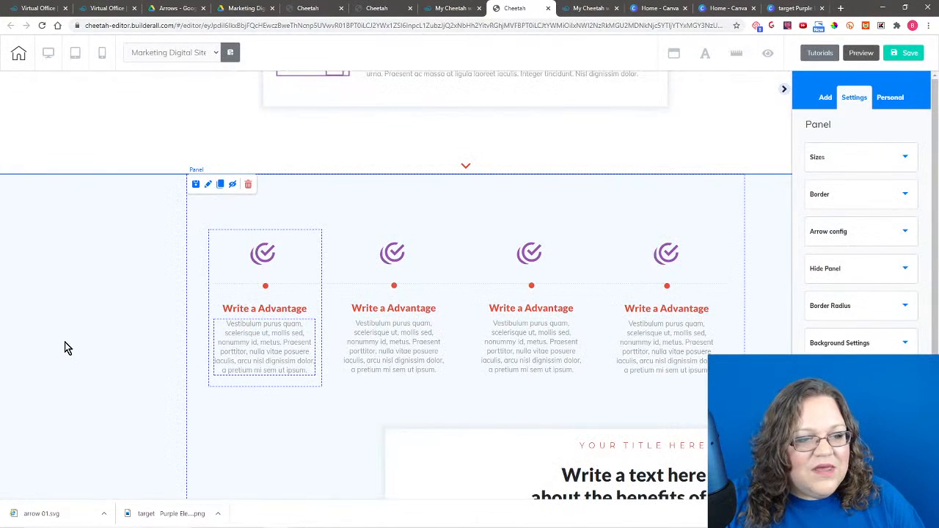
Step: Go back up to the hero section and close this page's editor, confirming to leave the site
{"action": "scroll", "coordinate": [66, 345], "scroll_direction": "up", "scroll_amount": 1}
{"action": "scroll", "coordinate": [66, 345], "scroll_direction": "up", "scroll_amount": 5}
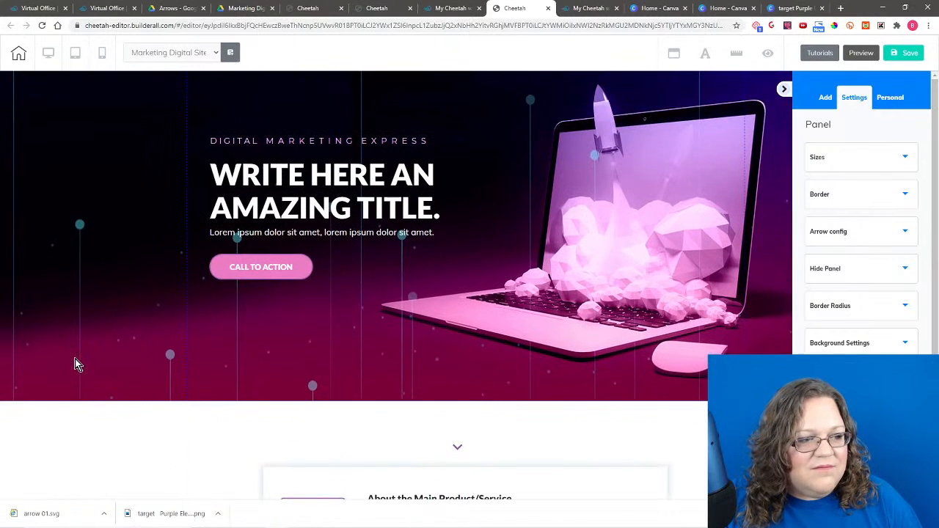
{"action": "scroll", "coordinate": [78, 369], "scroll_direction": "up", "scroll_amount": 1}
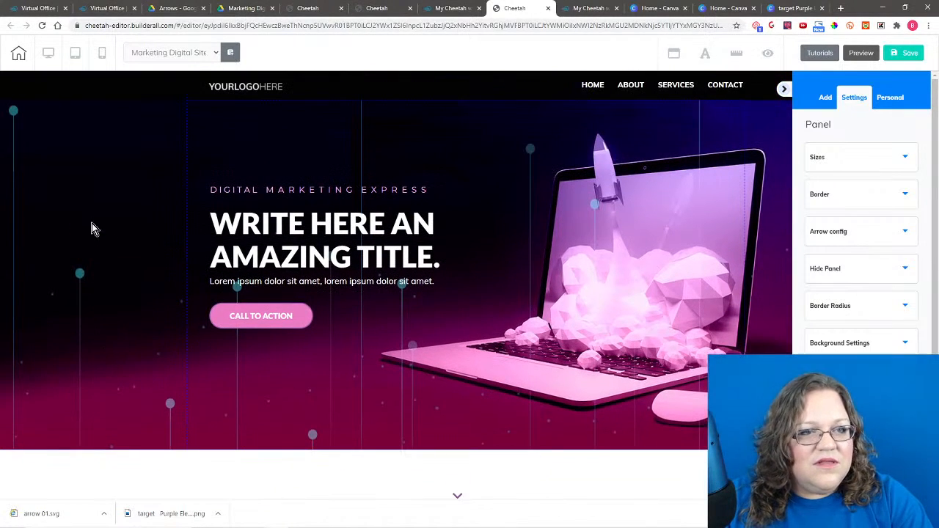
{"action": "left_click", "coordinate": [548, 8]}
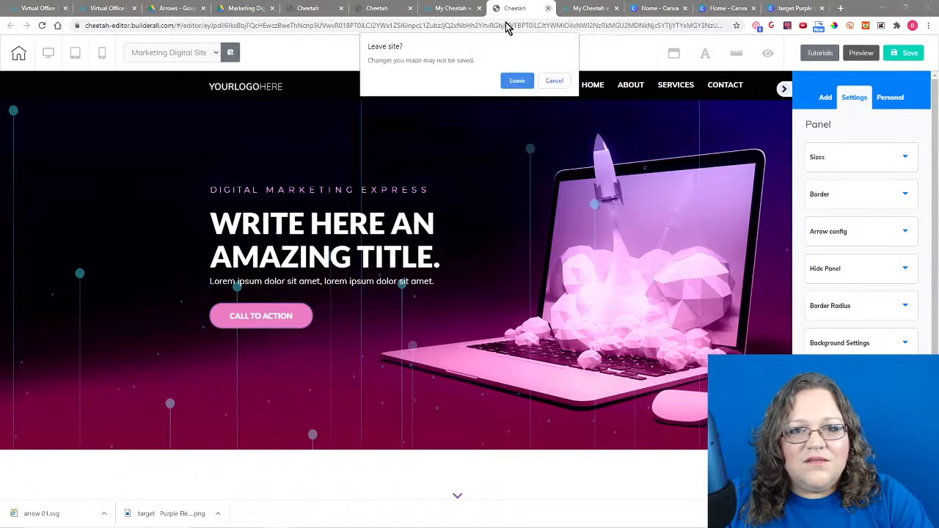
{"action": "left_click", "coordinate": [517, 81]}
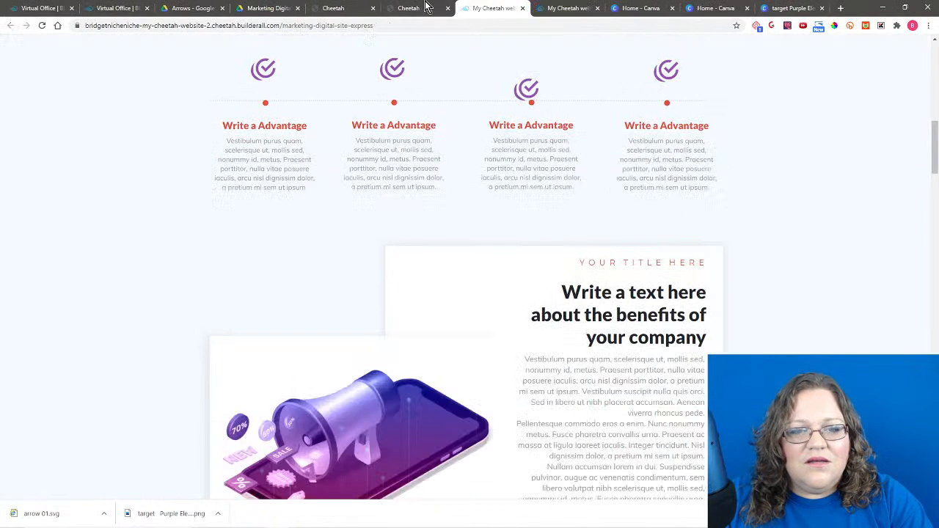
Step: Close the duplicate Cheetah site dashboard and the extra live-site page at the services section
{"action": "left_click", "coordinate": [428, 8]}
{"action": "left_click", "coordinate": [326, 8]}
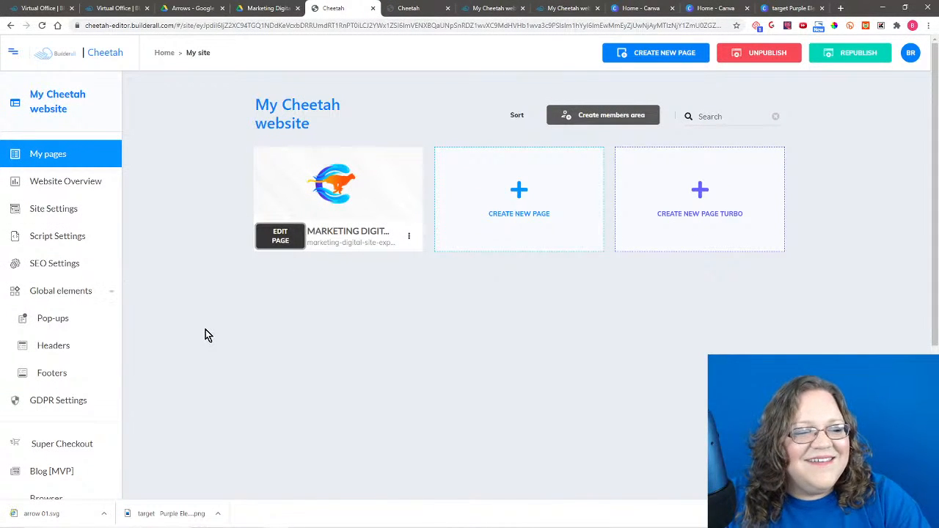
{"action": "left_click", "coordinate": [413, 8]}
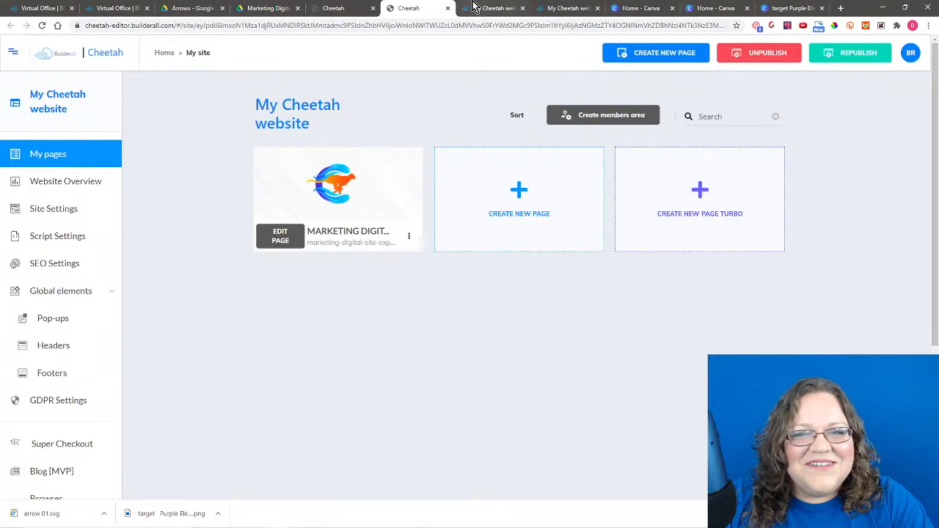
{"action": "left_click", "coordinate": [447, 8]}
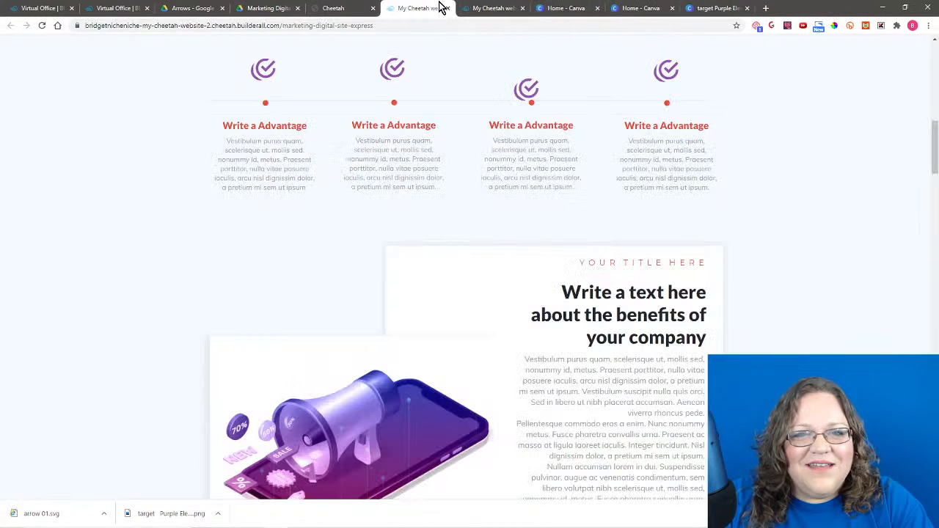
{"action": "left_click", "coordinate": [339, 10]}
{"action": "left_click", "coordinate": [493, 8]}
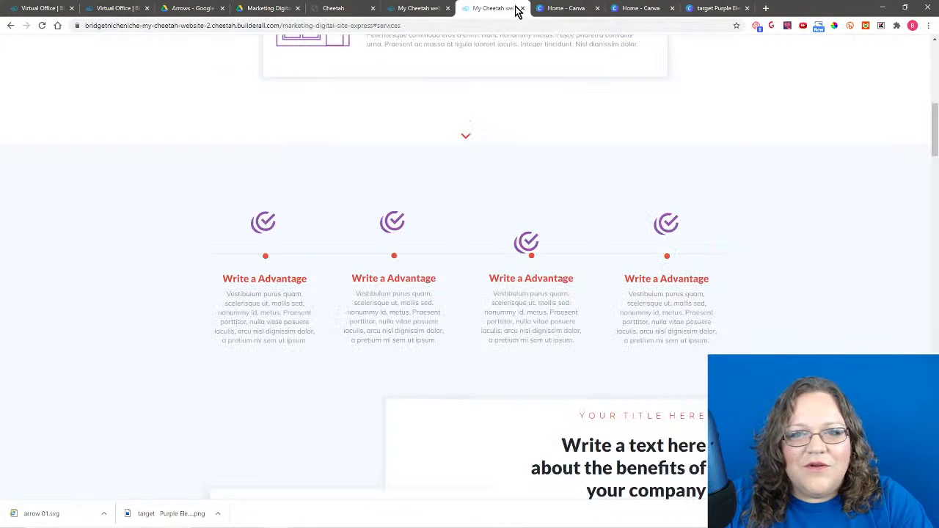
{"action": "left_click", "coordinate": [522, 8]}
{"action": "left_click", "coordinate": [412, 9]}
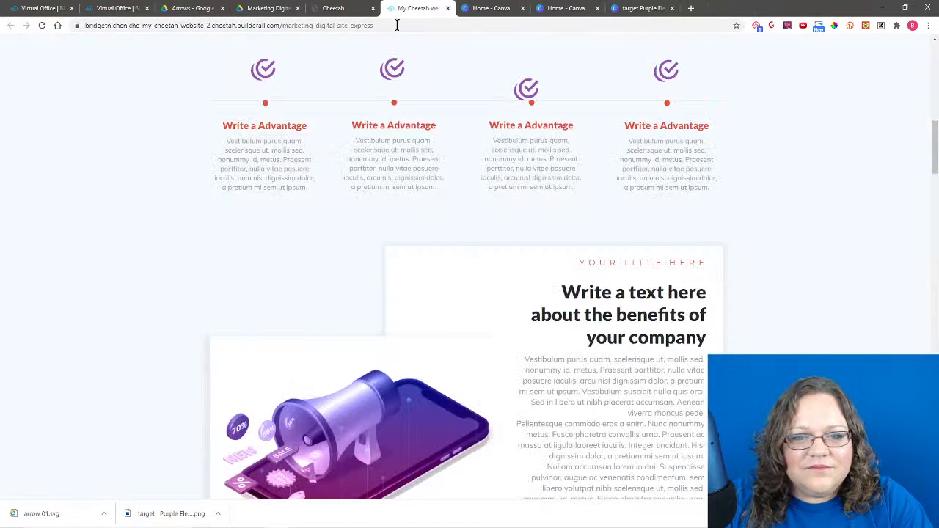
Step: Reopen the Marketing Digital page for editing from the Cheetah dashboard and review its sections down to the Special Features list
{"action": "left_click", "coordinate": [358, 7]}
{"action": "left_click", "coordinate": [280, 239]}
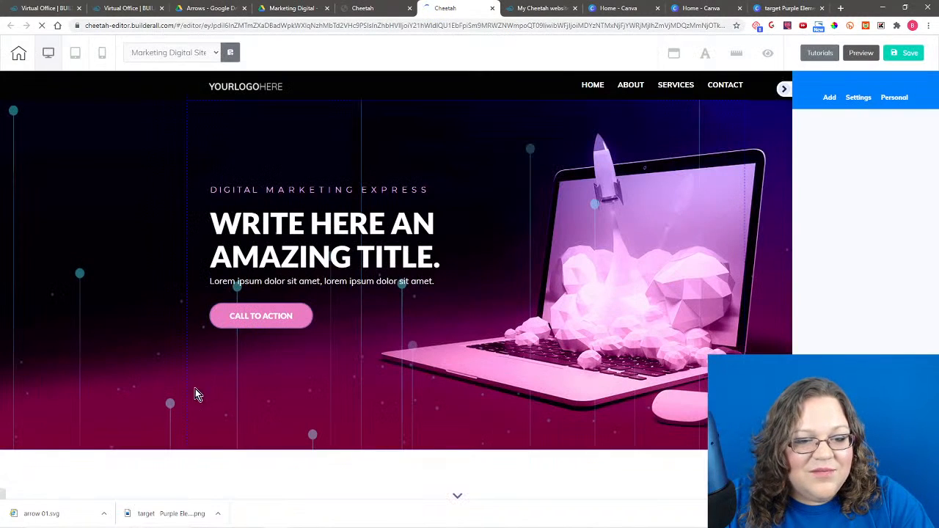
{"action": "scroll", "coordinate": [97, 432], "scroll_direction": "down", "scroll_amount": 3}
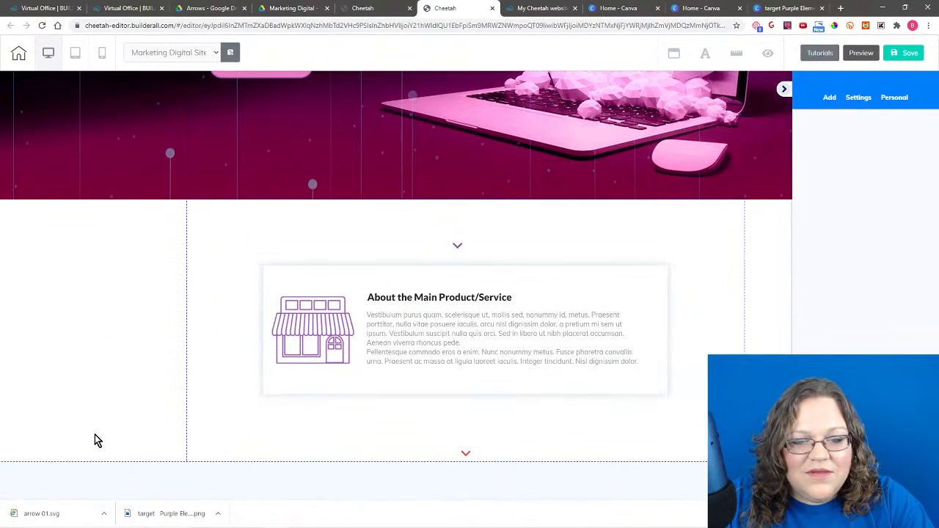
{"action": "scroll", "coordinate": [103, 418], "scroll_direction": "down", "scroll_amount": 3}
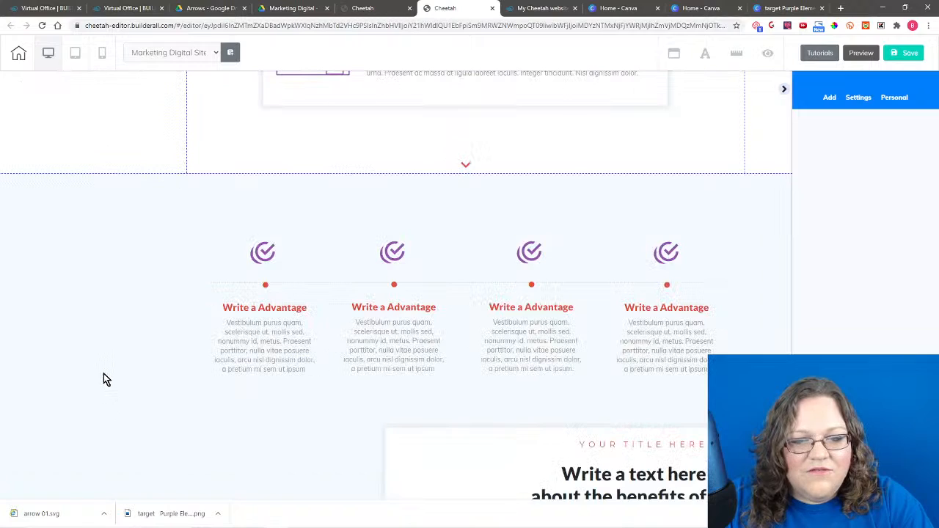
{"action": "scroll", "coordinate": [107, 383], "scroll_direction": "down", "scroll_amount": 5}
{"action": "scroll", "coordinate": [119, 381], "scroll_direction": "down", "scroll_amount": 3}
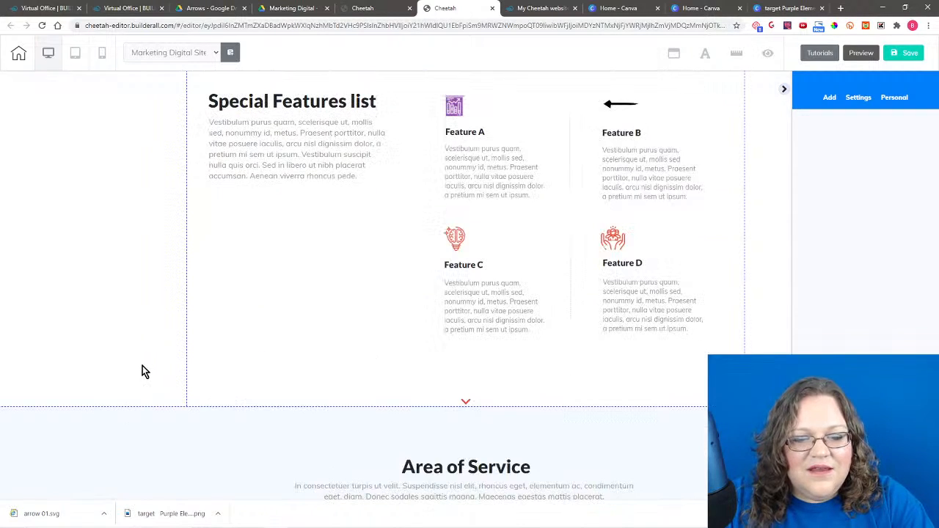
{"action": "scroll", "coordinate": [132, 370], "scroll_direction": "up", "scroll_amount": 5}
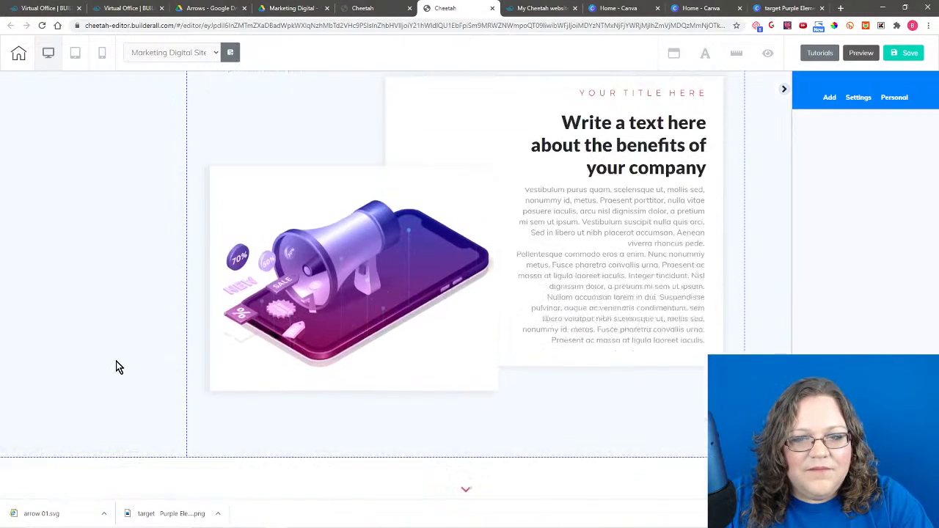
{"action": "scroll", "coordinate": [119, 367], "scroll_direction": "down", "scroll_amount": 3}
{"action": "scroll", "coordinate": [119, 366], "scroll_direction": "up", "scroll_amount": 6}
{"action": "scroll", "coordinate": [130, 370], "scroll_direction": "down", "scroll_amount": 1}
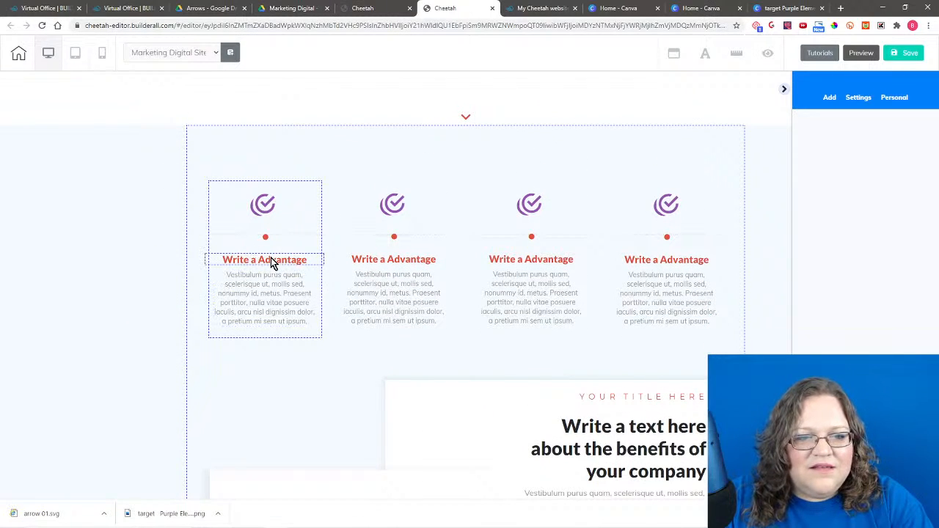
Step: Select all four Write a Advantage boxes together and align them horizontally
{"action": "left_click", "coordinate": [217, 192]}
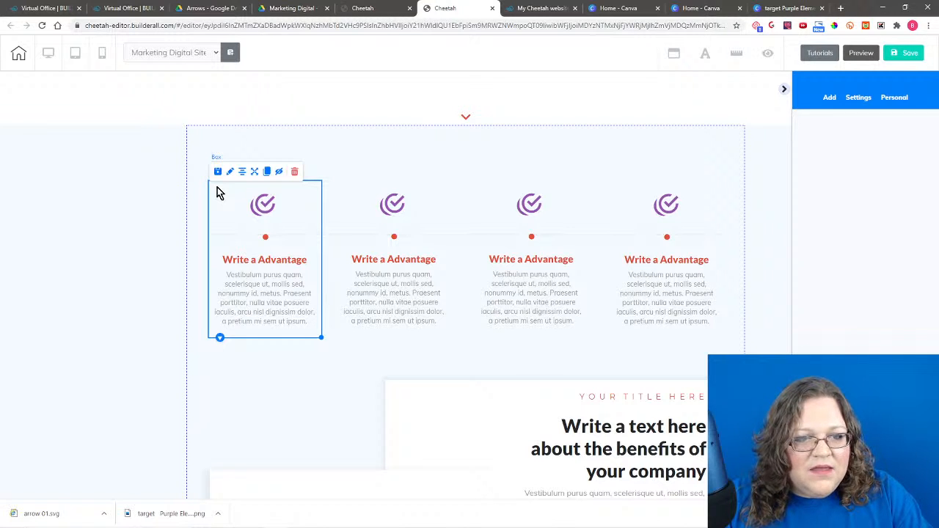
{"action": "left_click", "coordinate": [217, 187]}
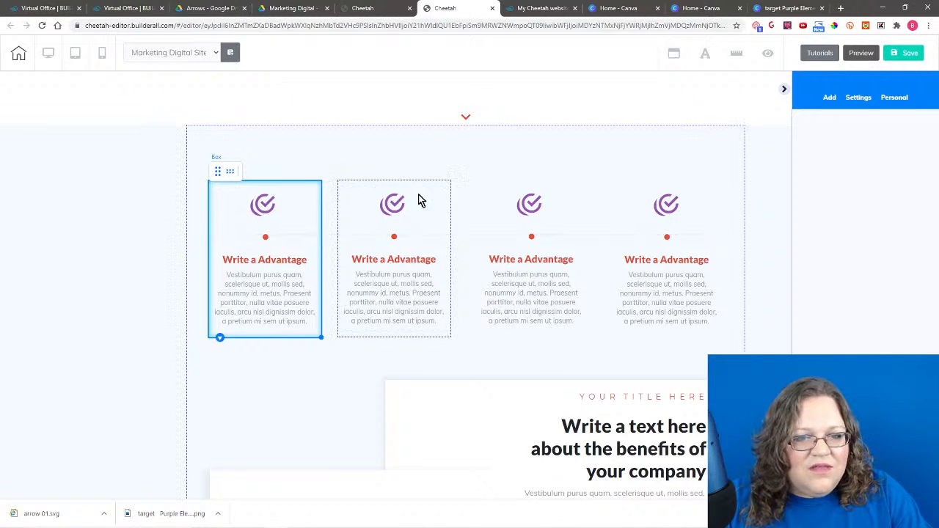
{"action": "left_click", "coordinate": [368, 190]}
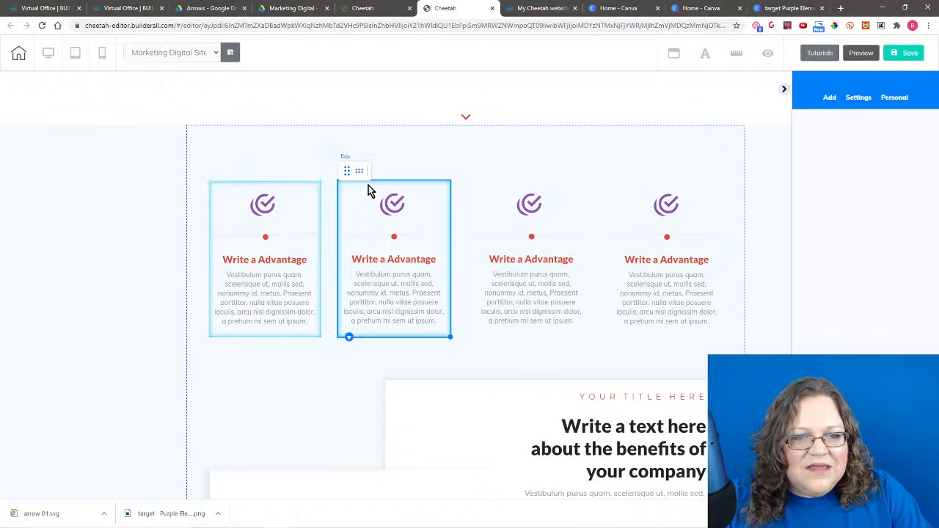
{"action": "left_click", "coordinate": [491, 194]}
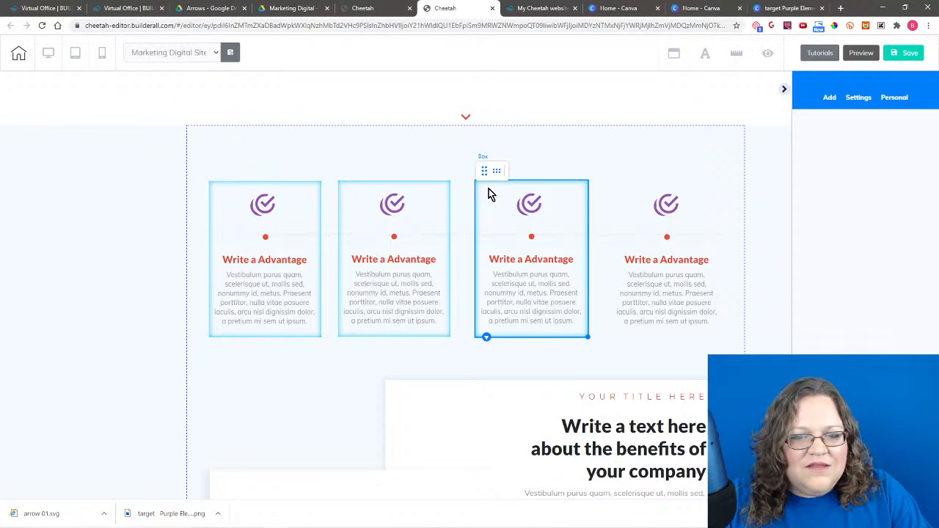
{"action": "left_click", "coordinate": [627, 203]}
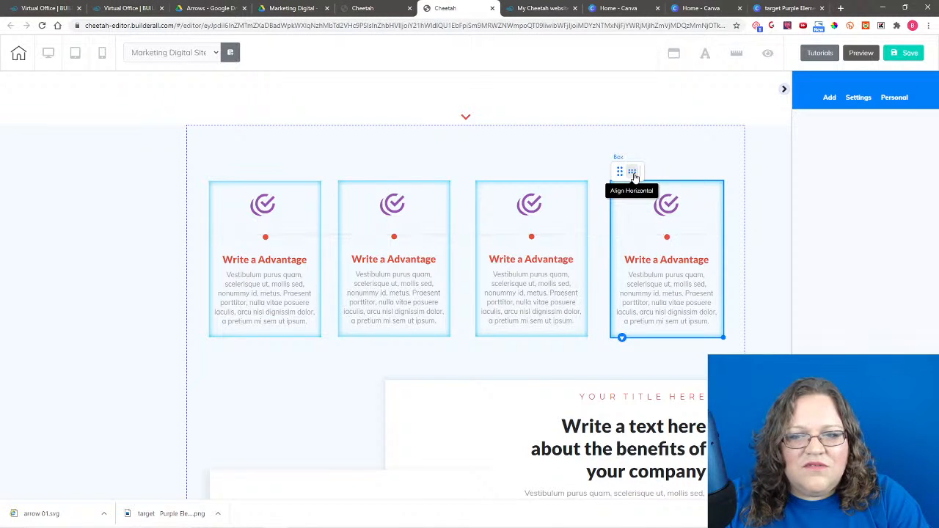
{"action": "left_click", "coordinate": [634, 176]}
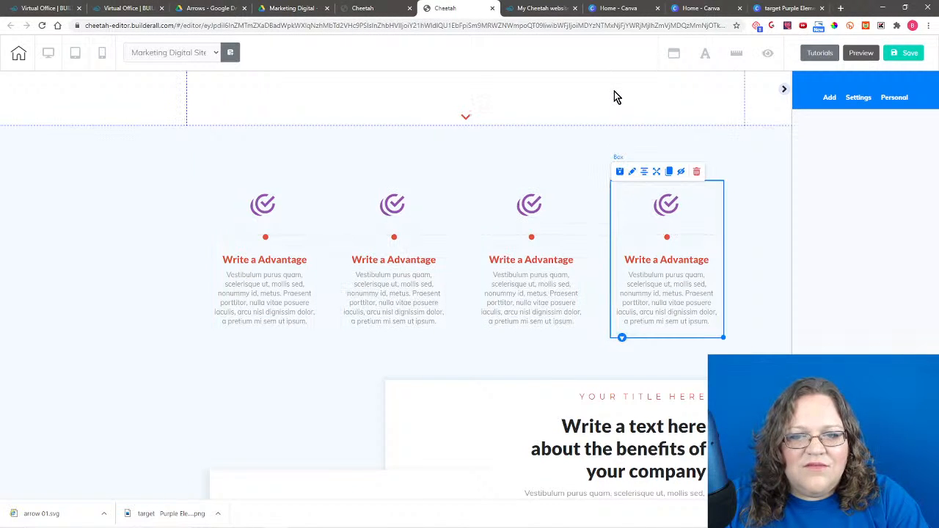
{"action": "left_click", "coordinate": [685, 100]}
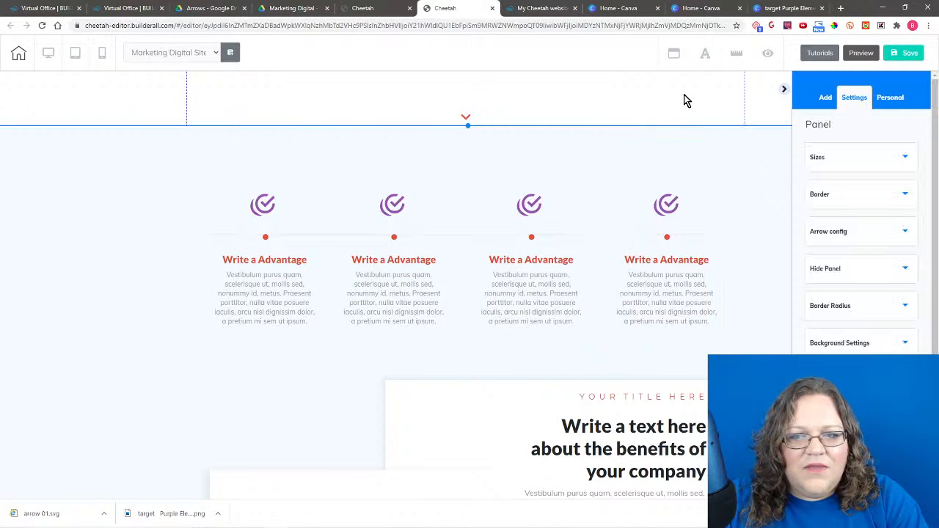
Step: Save the page with the aligned advantage boxes and publish the site again
{"action": "left_click", "coordinate": [910, 52]}
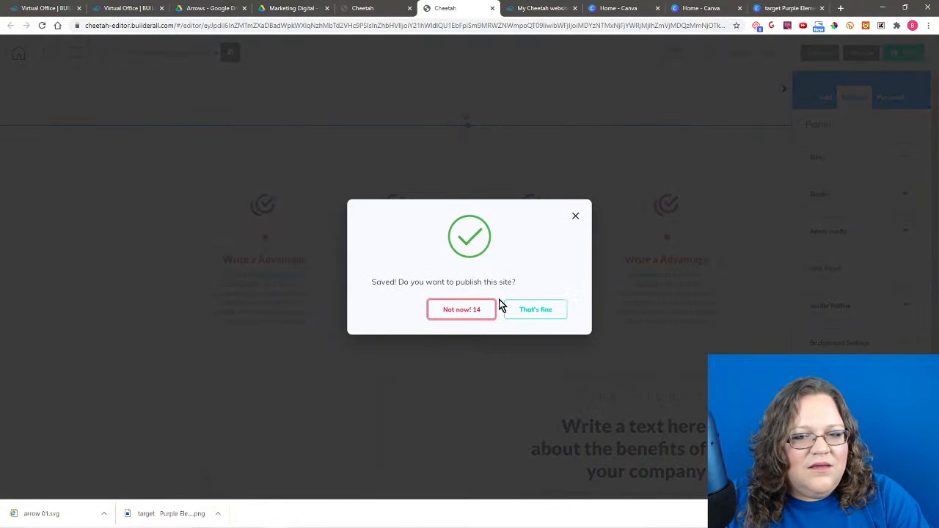
{"action": "left_click", "coordinate": [533, 311]}
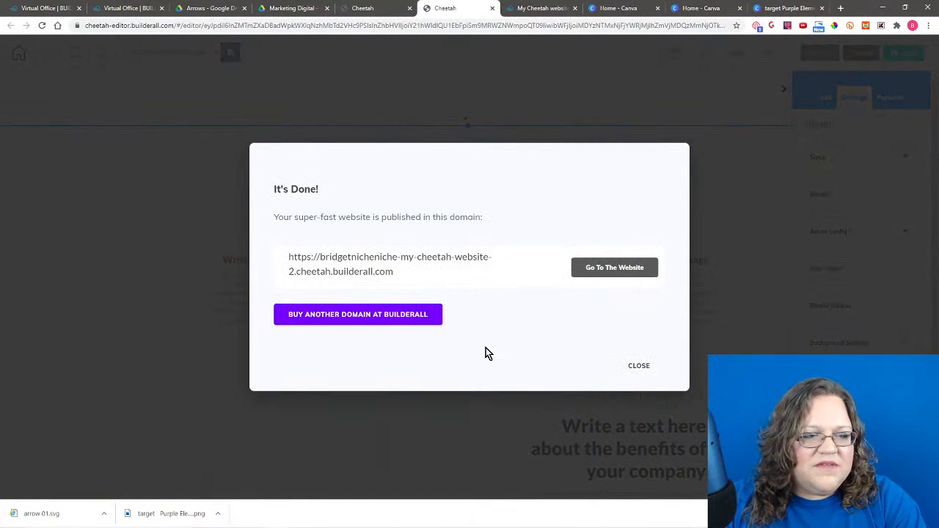
Step: Dismiss the publish confirmation and return to the My Cheetah website pages dashboard
{"action": "left_click", "coordinate": [637, 366]}
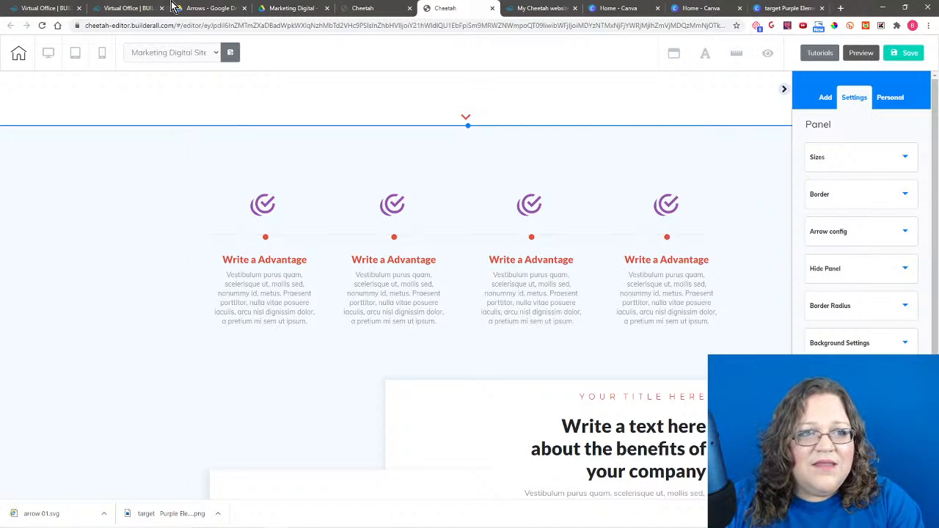
{"action": "left_click", "coordinate": [126, 7]}
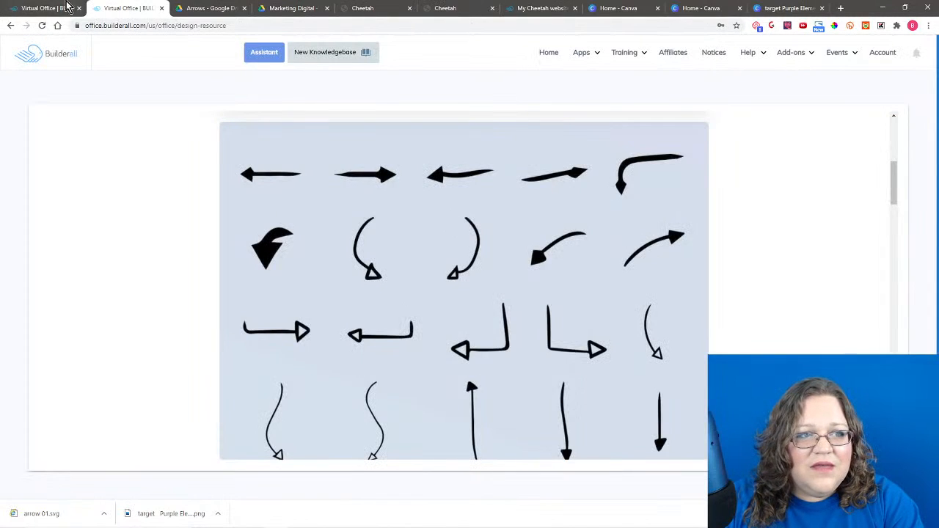
{"action": "left_click", "coordinate": [66, 7]}
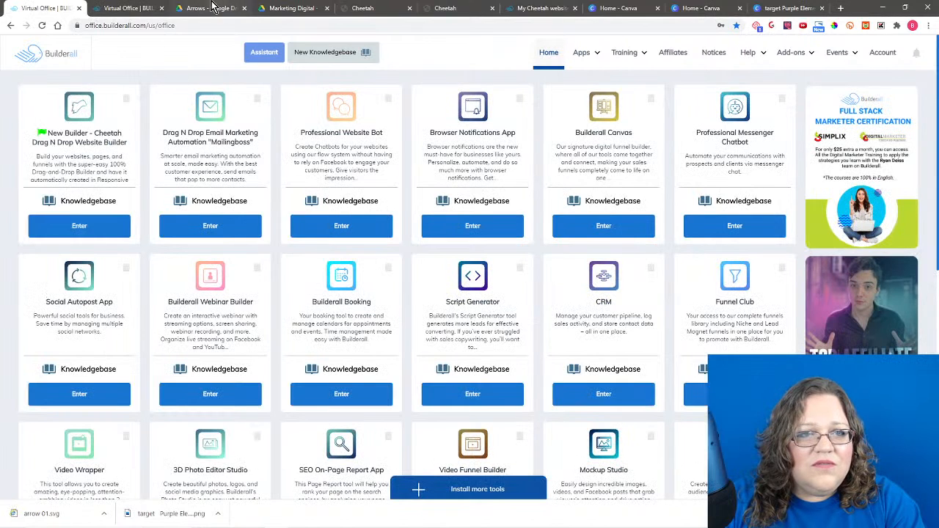
{"action": "left_click", "coordinate": [367, 7]}
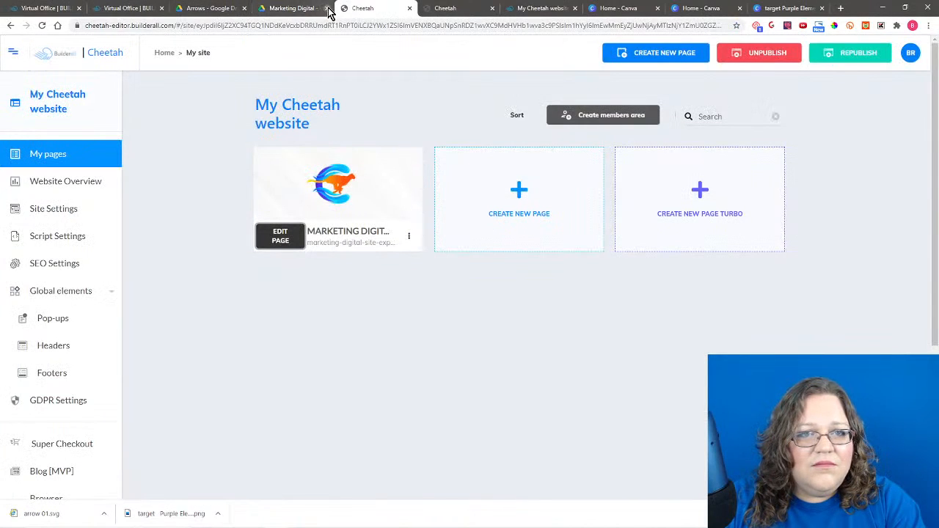
Step: Close the Arrows and Marketing Digital Google Drive pages, the extra design resource page and the Cheetah page editor
{"action": "left_click", "coordinate": [244, 8]}
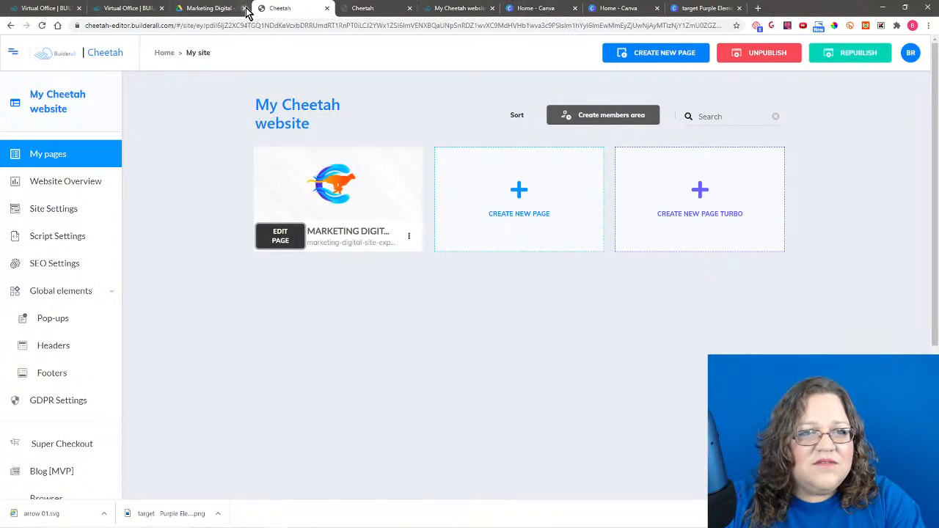
{"action": "left_click", "coordinate": [245, 8]}
{"action": "left_click", "coordinate": [162, 8]}
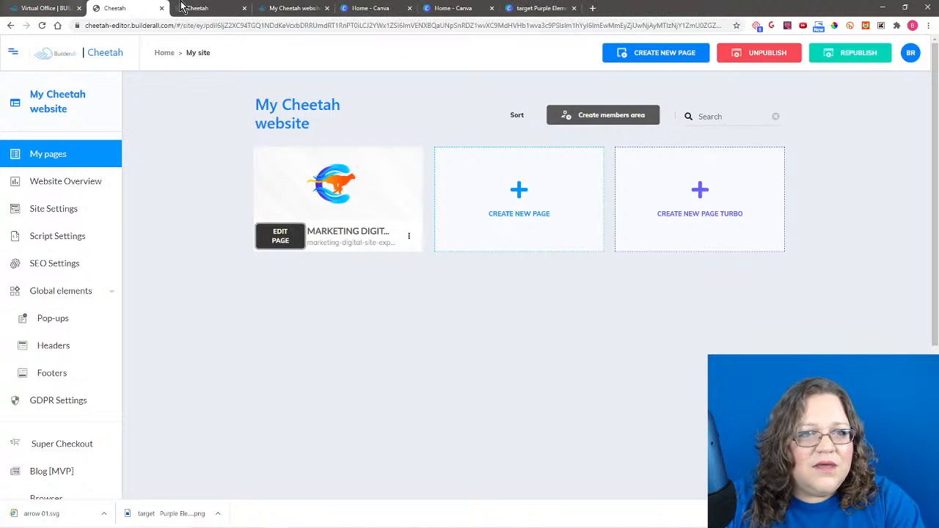
{"action": "left_click", "coordinate": [244, 8]}
{"action": "key", "text": "Return"}
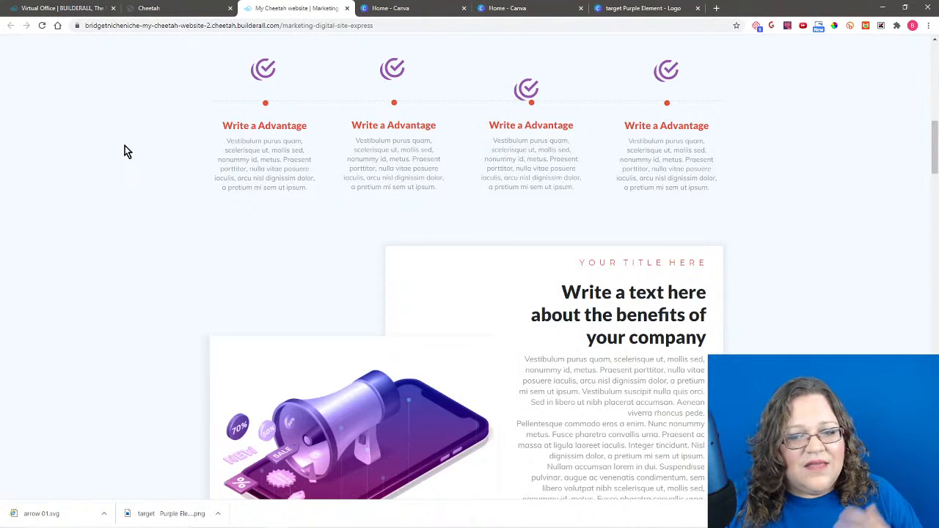
Step: Review the live site from the Write a Advantage boxes up to the hero banner and the About the Main Product/Service box
{"action": "scroll", "coordinate": [186, 279], "scroll_direction": "up", "scroll_amount": 4}
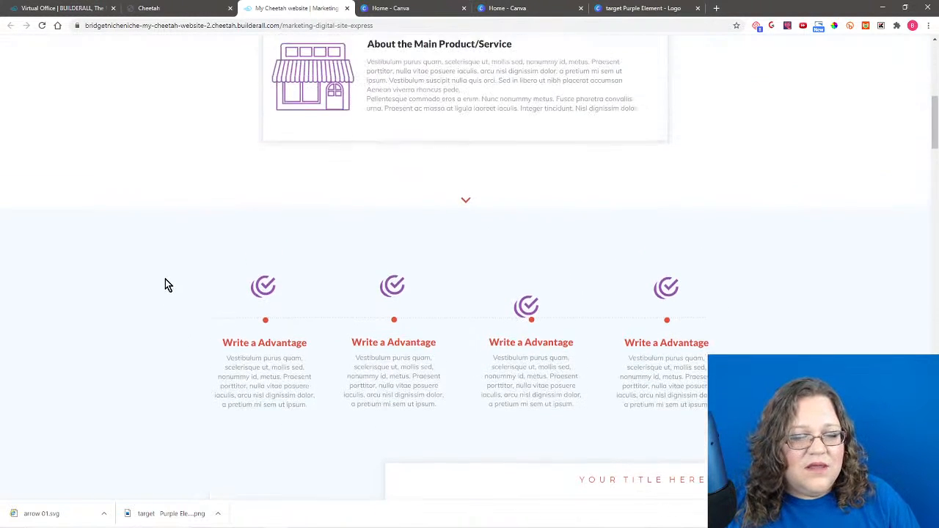
{"action": "scroll", "coordinate": [165, 280], "scroll_direction": "up", "scroll_amount": 5}
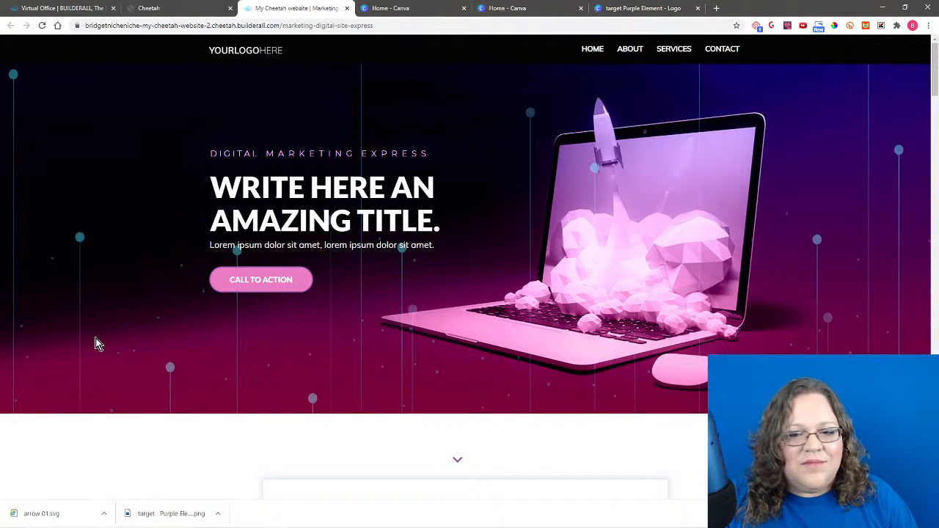
{"action": "scroll", "coordinate": [96, 345], "scroll_direction": "down", "scroll_amount": 2}
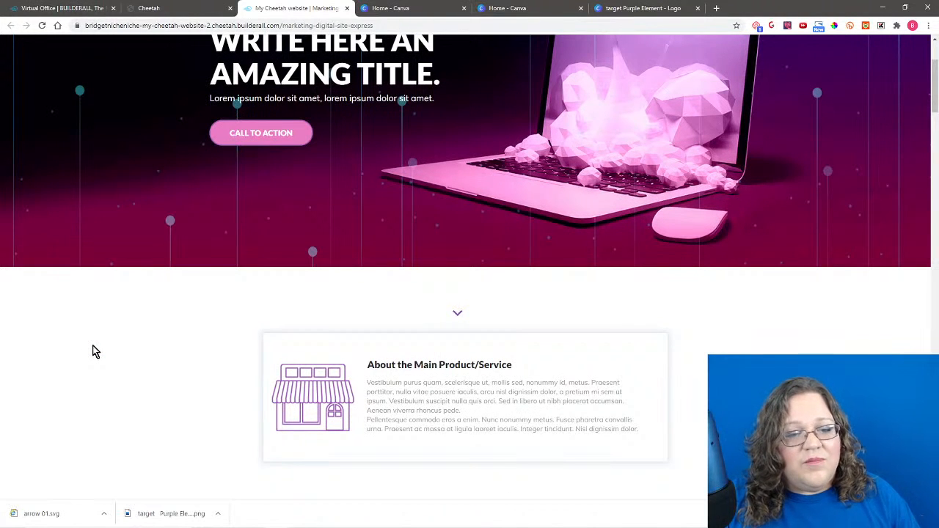
{"action": "scroll", "coordinate": [93, 351], "scroll_direction": "down", "scroll_amount": 1}
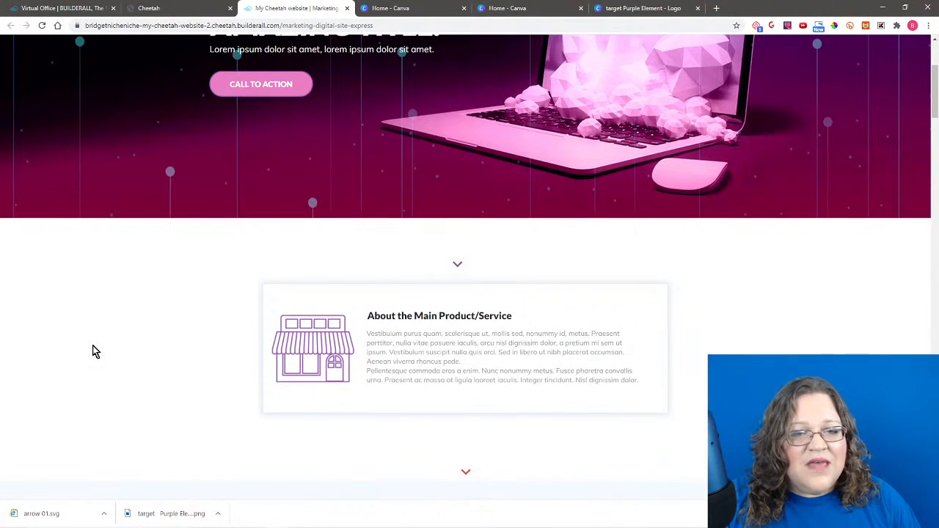
{"action": "scroll", "coordinate": [92, 351], "scroll_direction": "up", "scroll_amount": 2}
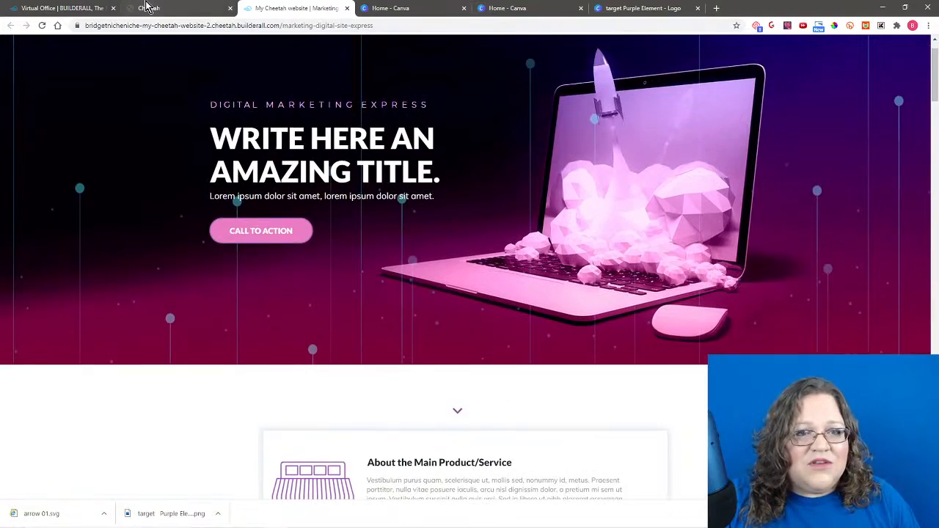
Step: Open Background Site Express Media Pack #001 in Builderall's Design Resource library and look through its background previews
{"action": "left_click", "coordinate": [66, 7]}
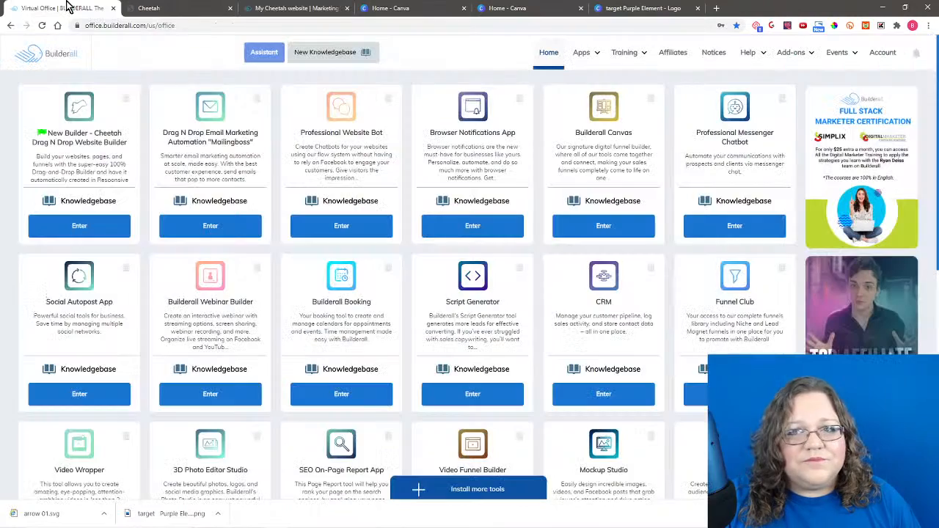
{"action": "mouse_move", "coordinate": [587, 62]}
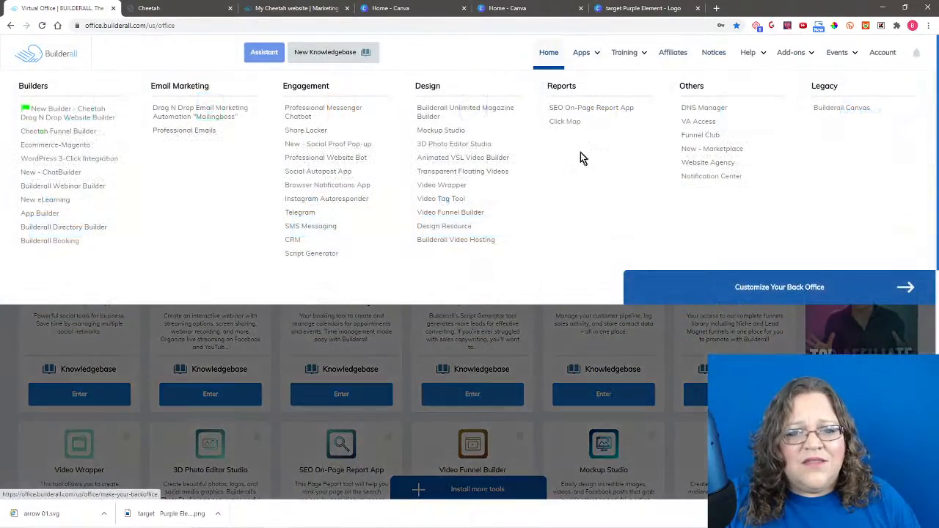
{"action": "left_click", "coordinate": [467, 227]}
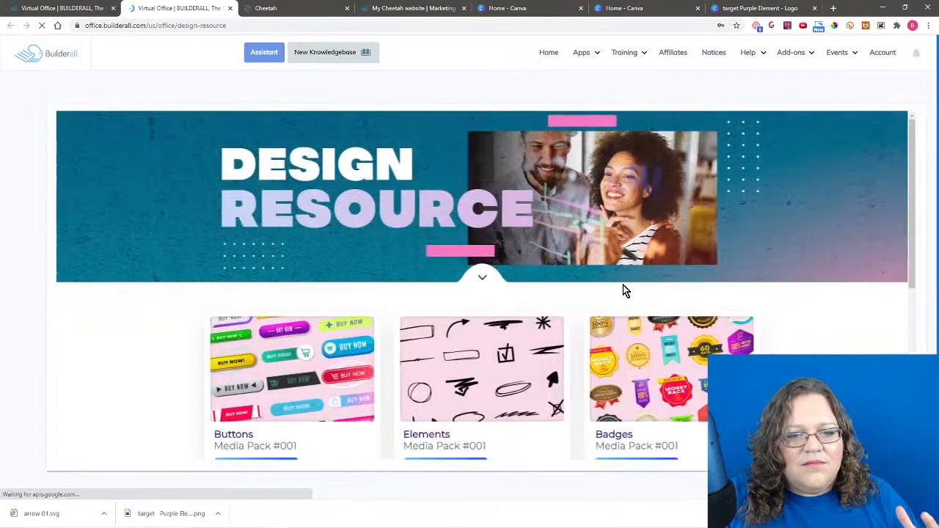
{"action": "scroll", "coordinate": [622, 285], "scroll_direction": "down", "scroll_amount": 3}
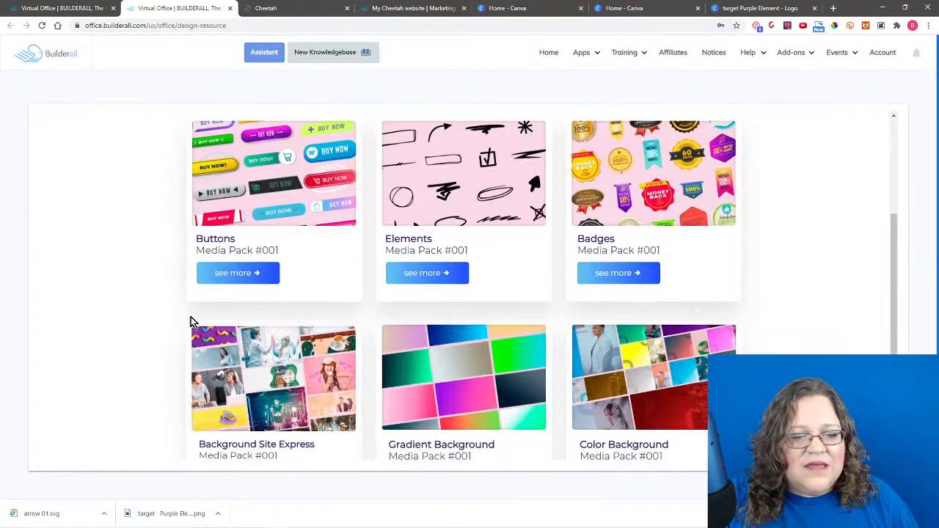
{"action": "scroll", "coordinate": [187, 345], "scroll_direction": "down", "scroll_amount": 1}
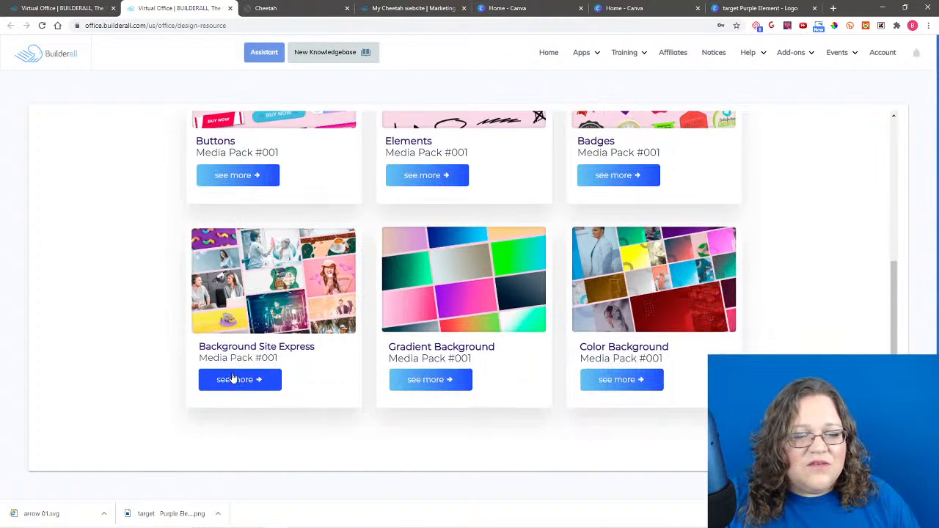
{"action": "left_click", "coordinate": [232, 380]}
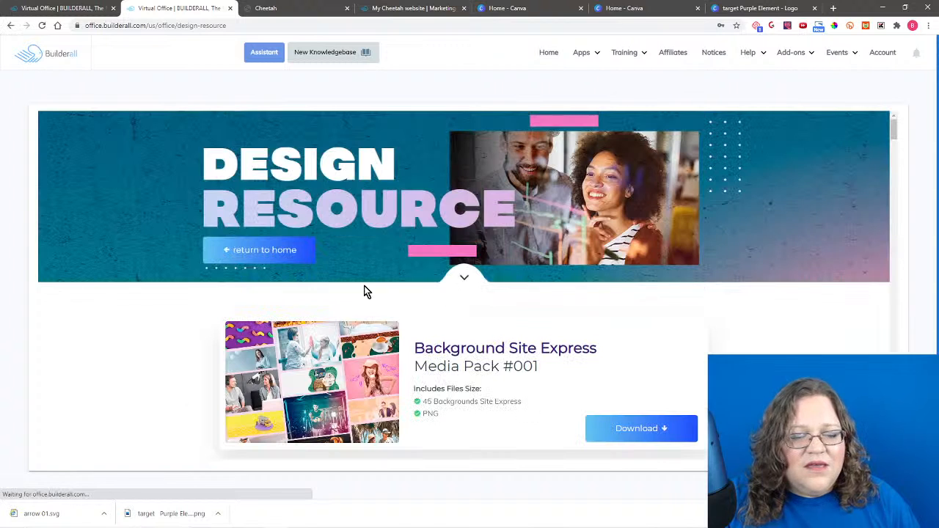
{"action": "scroll", "coordinate": [794, 350], "scroll_direction": "down", "scroll_amount": 3}
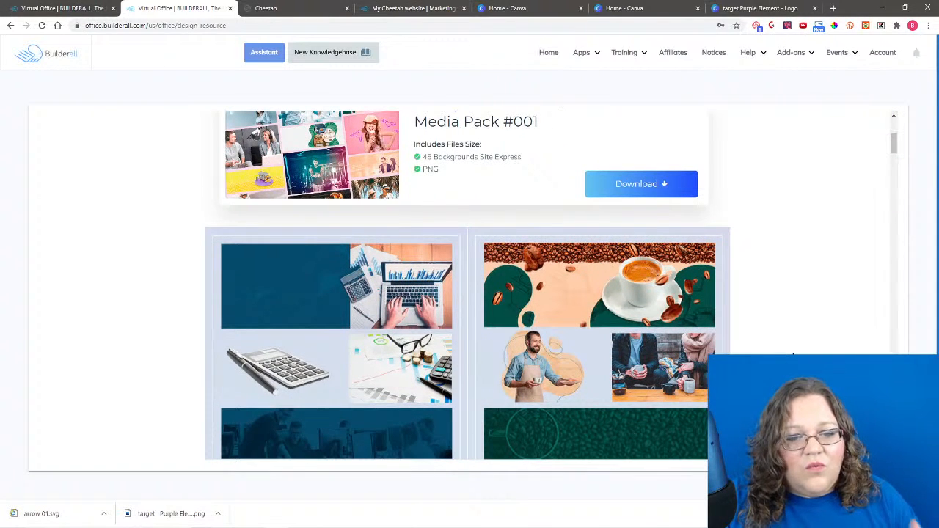
{"action": "scroll", "coordinate": [794, 355], "scroll_direction": "up", "scroll_amount": 1}
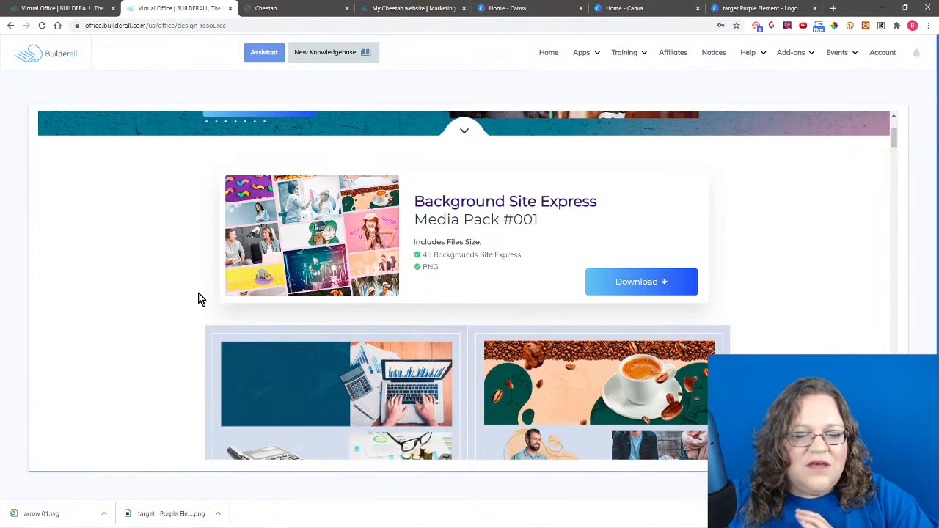
{"action": "scroll", "coordinate": [132, 296], "scroll_direction": "down", "scroll_amount": 1}
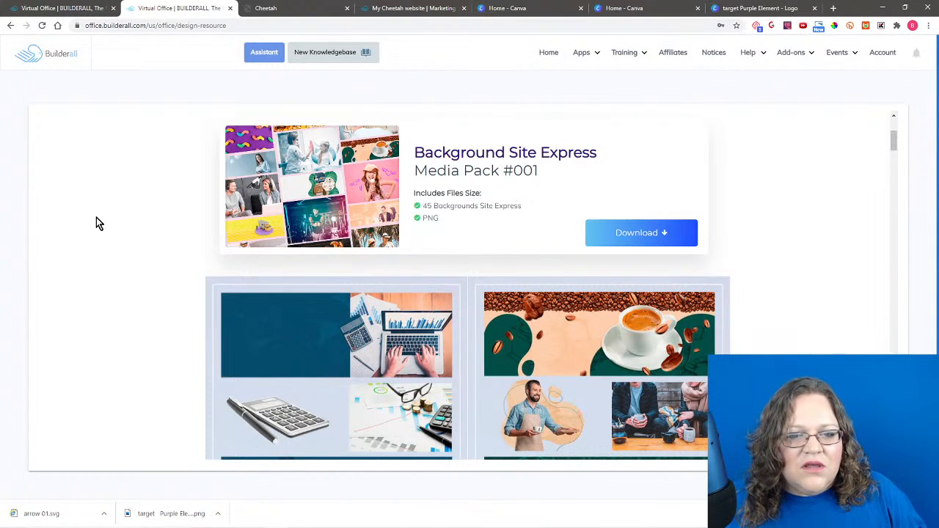
Step: Switch back to the published Marketing Digital page and examine its hero banner, main product box and advantage icons
{"action": "left_click", "coordinate": [406, 8]}
{"action": "scroll", "coordinate": [470, 264], "scroll_direction": "down", "scroll_amount": 3}
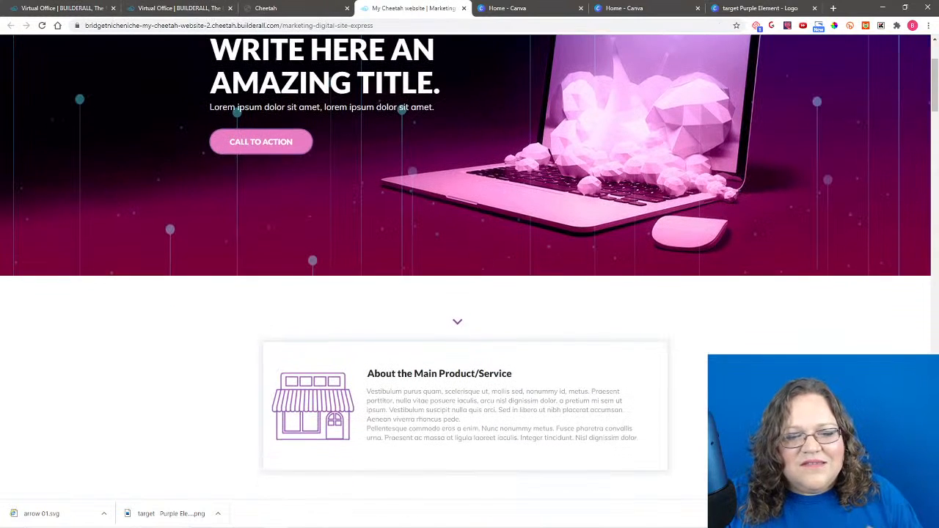
{"action": "scroll", "coordinate": [469, 264], "scroll_direction": "down", "scroll_amount": 1}
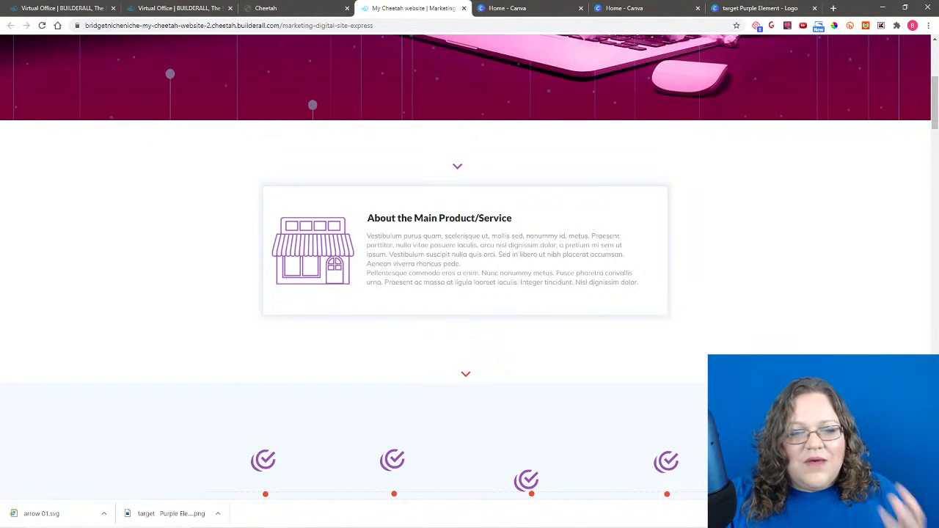
{"action": "scroll", "coordinate": [470, 264], "scroll_direction": "up", "scroll_amount": 4}
{"action": "scroll", "coordinate": [469, 264], "scroll_direction": "up", "scroll_amount": 1}
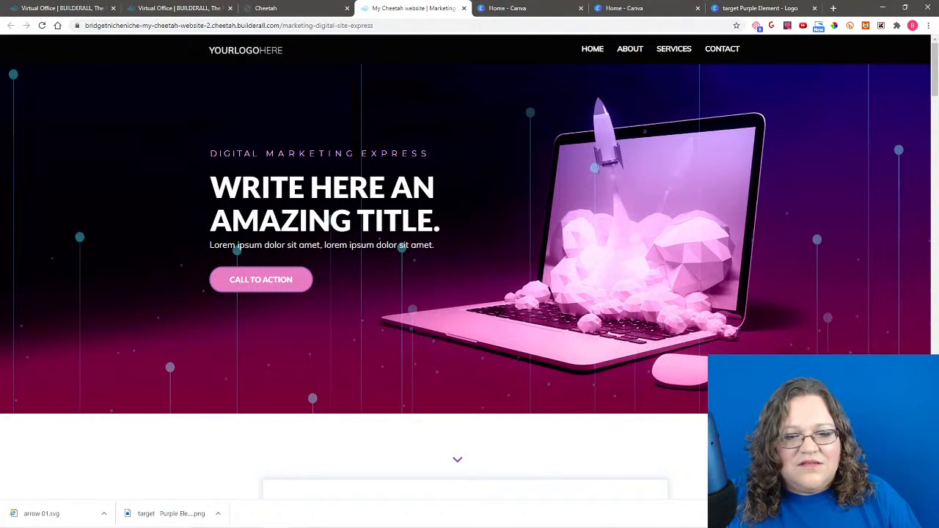
{"action": "scroll", "coordinate": [470, 264], "scroll_direction": "down", "scroll_amount": 1}
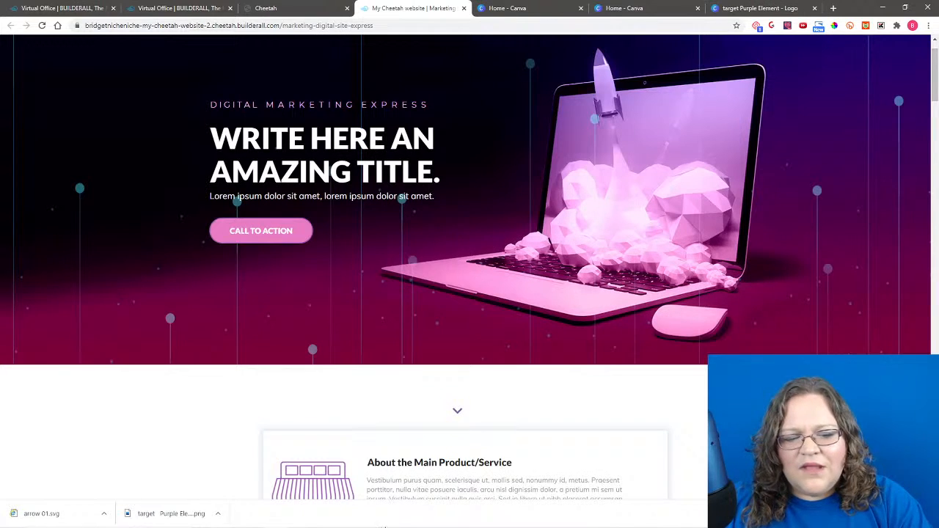
{"action": "mouse_move", "coordinate": [381, 525]}
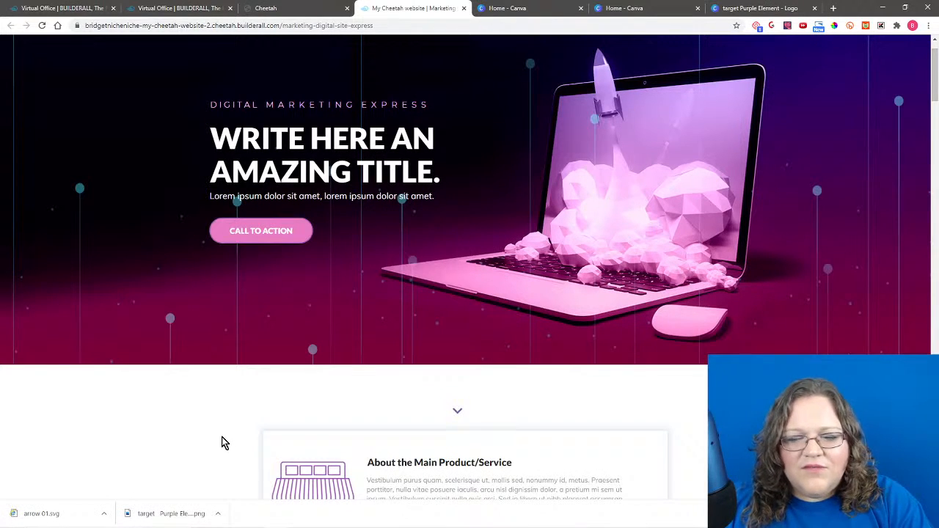